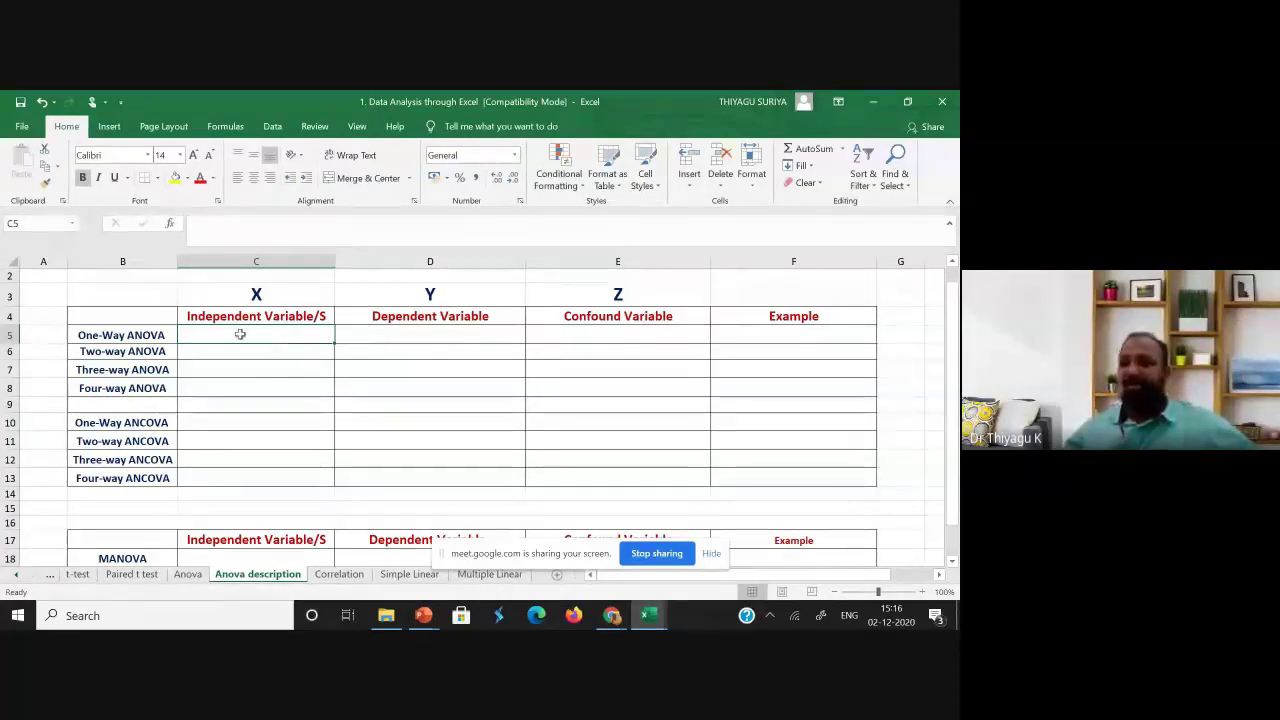
- Enter 'Categorical (>=3)' in the One-Way ANOVA independent variable cell C5
left_click(386, 332)
left_click_drag(386, 332, 386, 333)
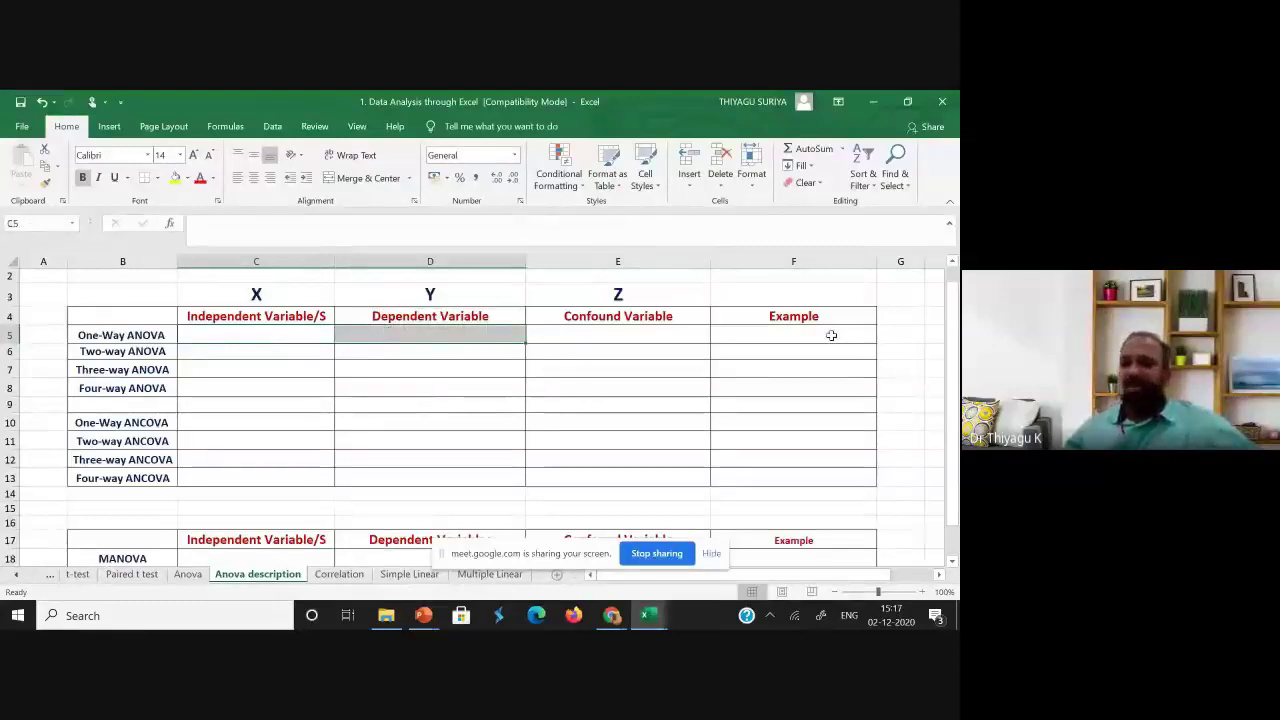
left_click(266, 334)
type("Categorical")
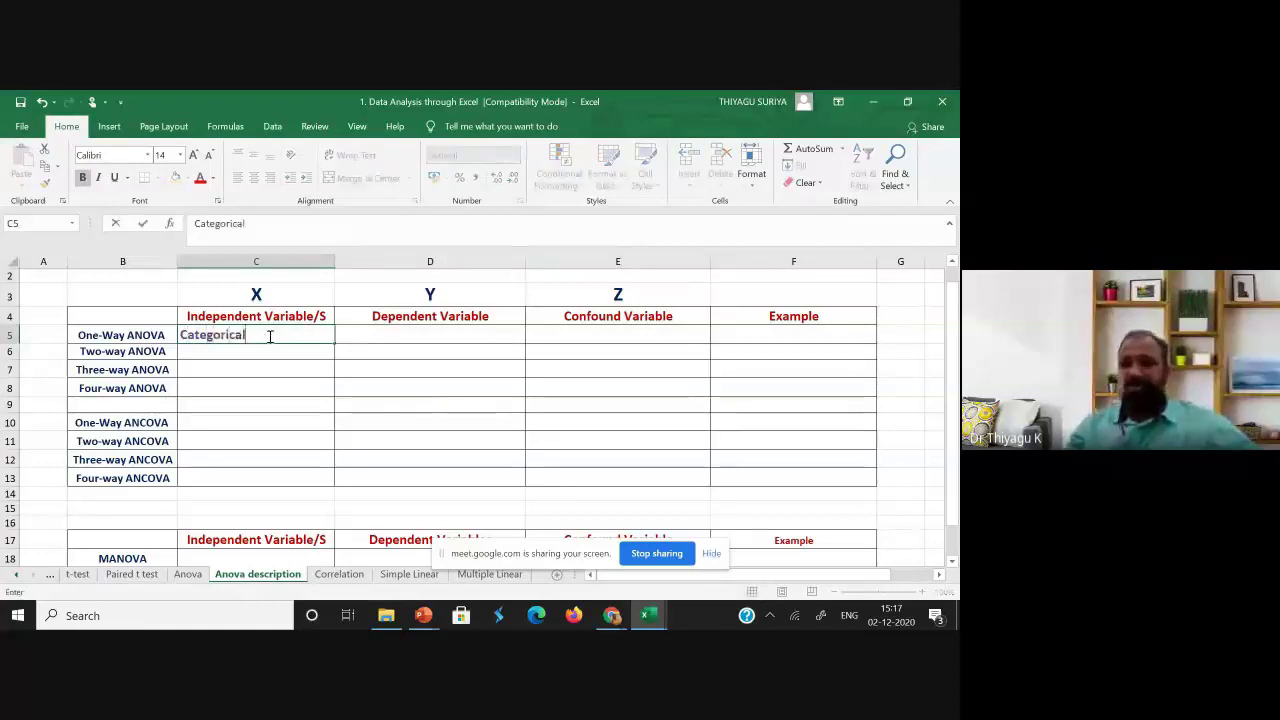
type(" (3")
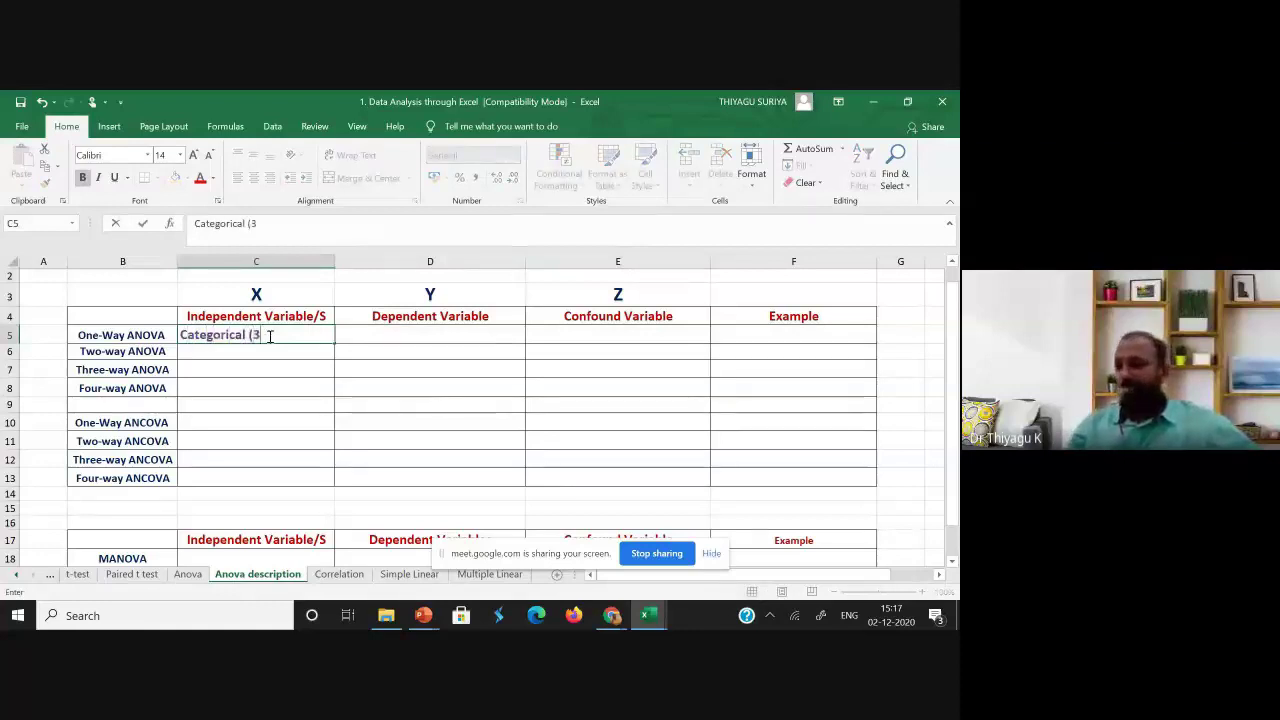
key("BackSpace")
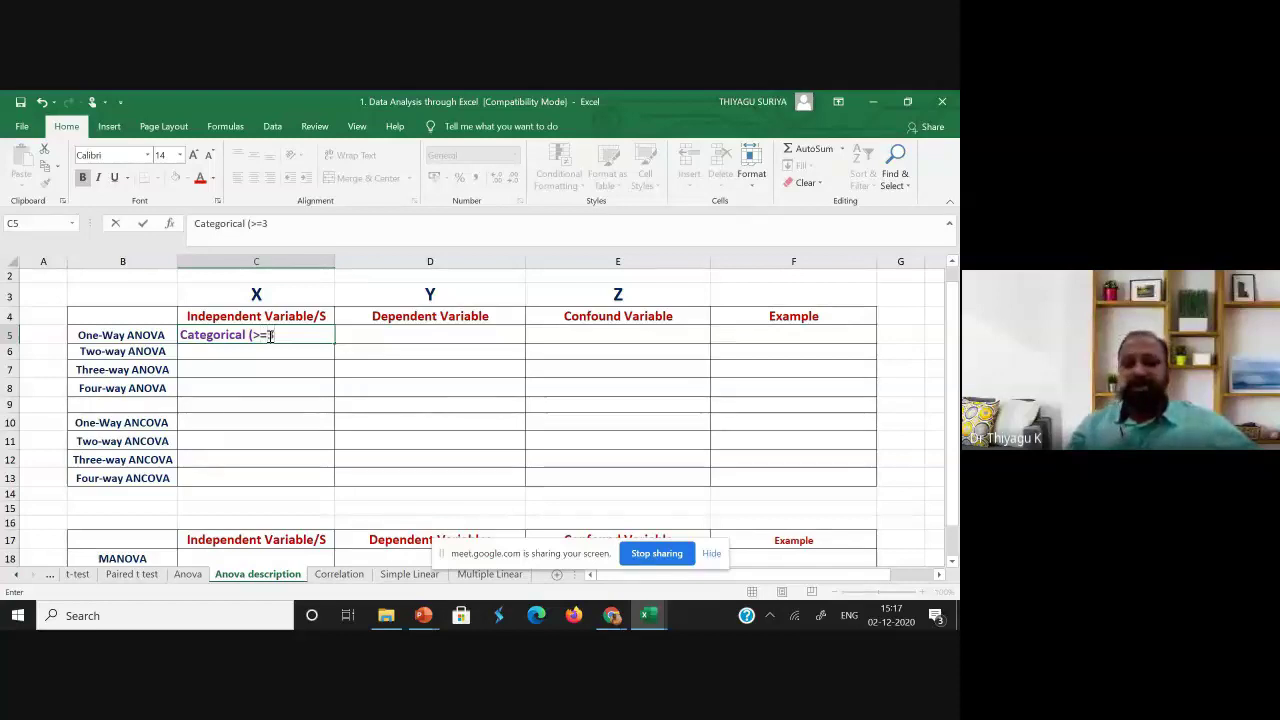
type(")")
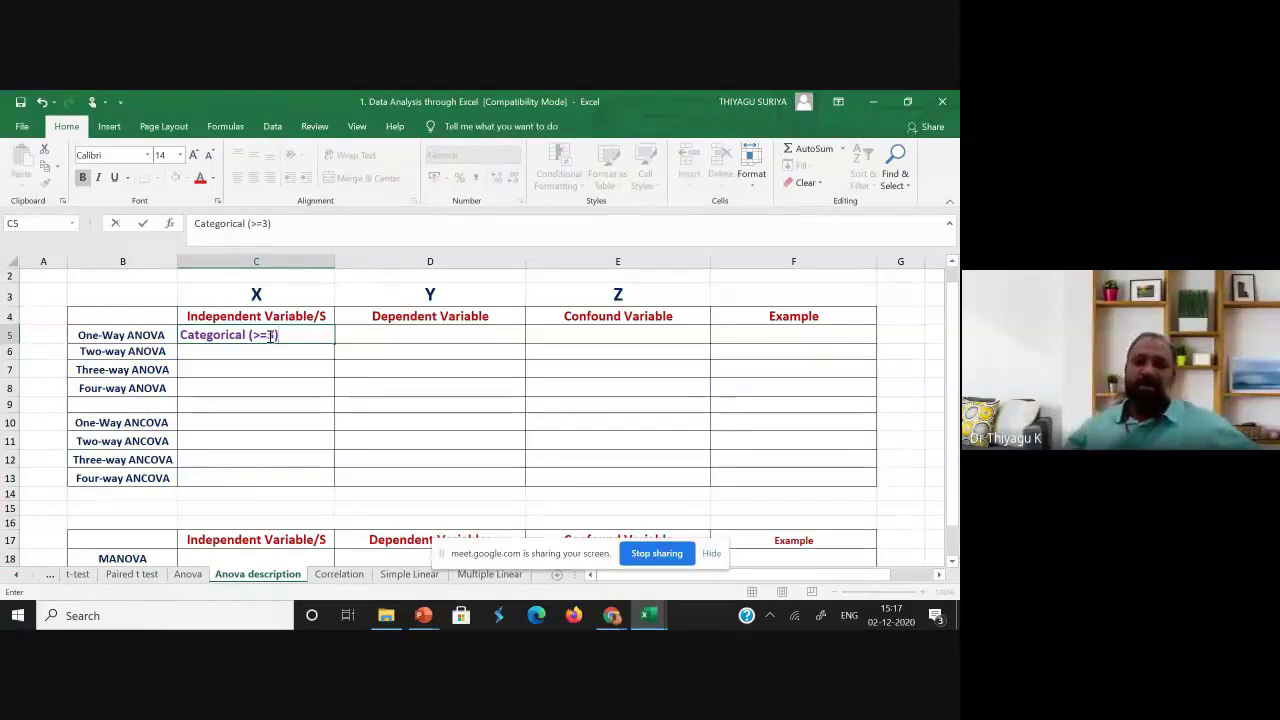
left_click(320, 317)
- Prefix the C5 entry with 'One IV - '
left_click(184, 337)
double_click(181, 336)
type("On")
key("BackSpace")
type("e IV")
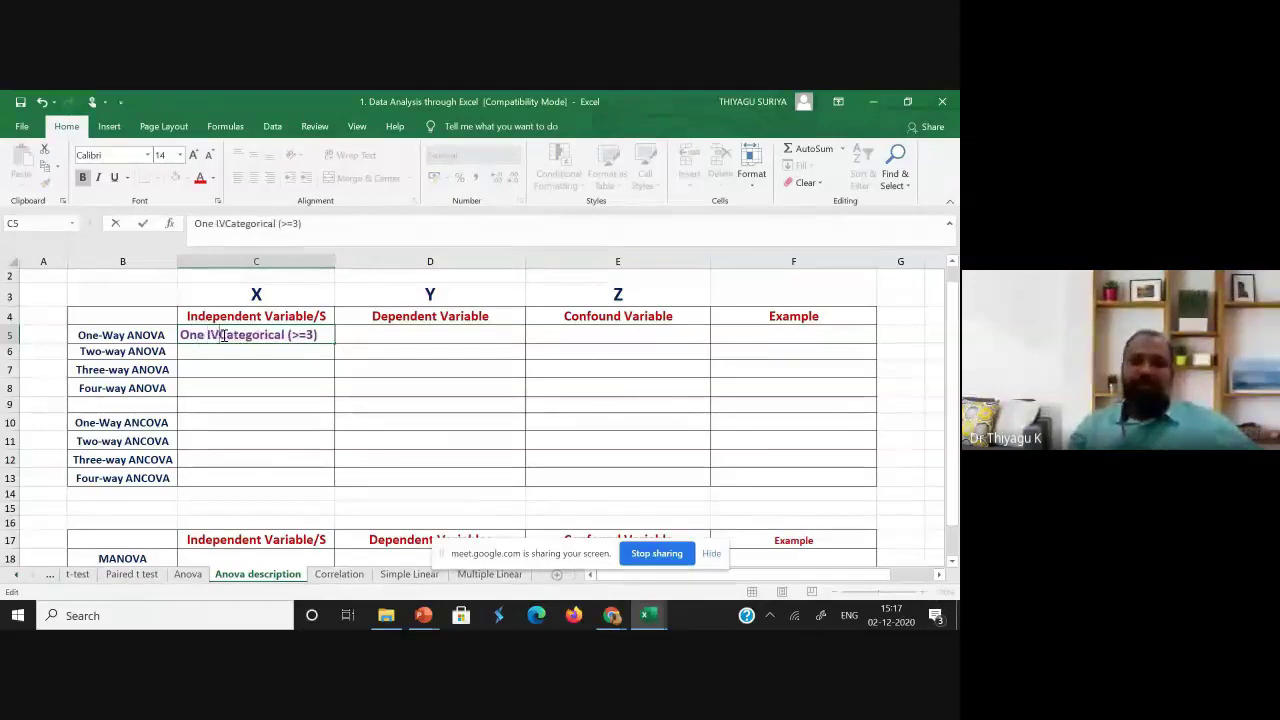
type(" -")
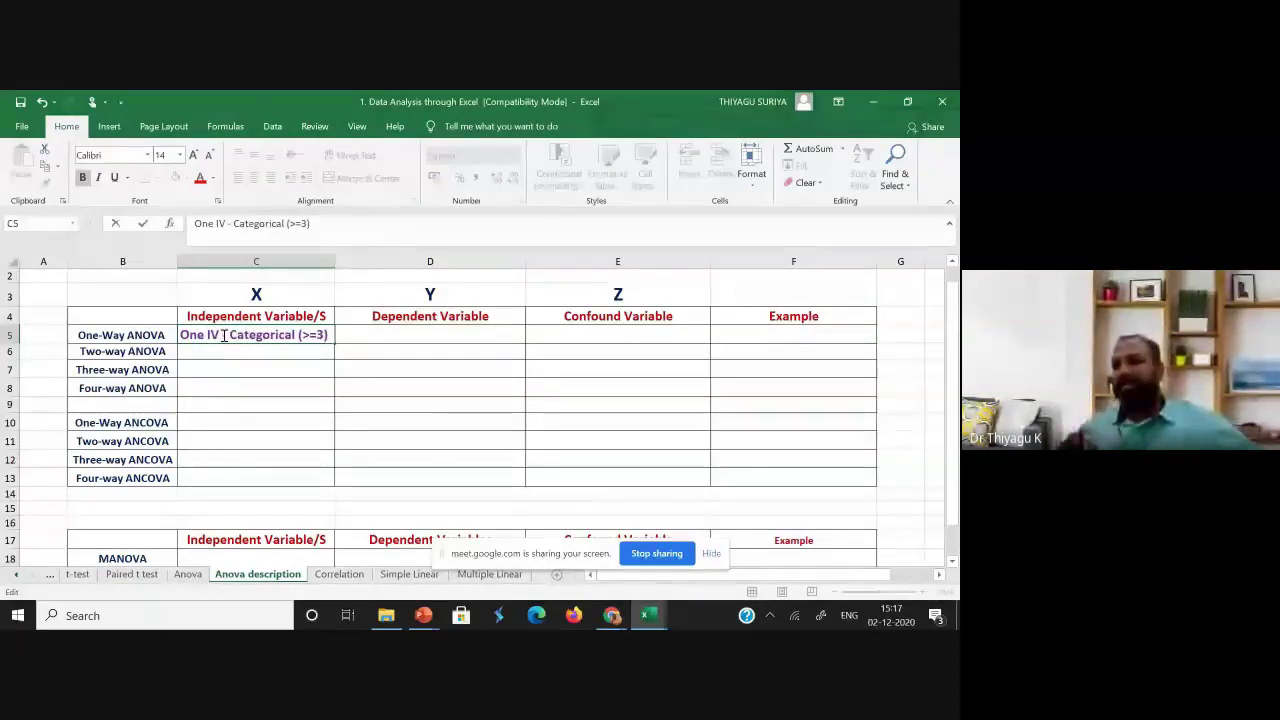
- Enter 'One DV - Continous' in D5 beside the One-Way ANOVA IV entry
left_click(422, 339)
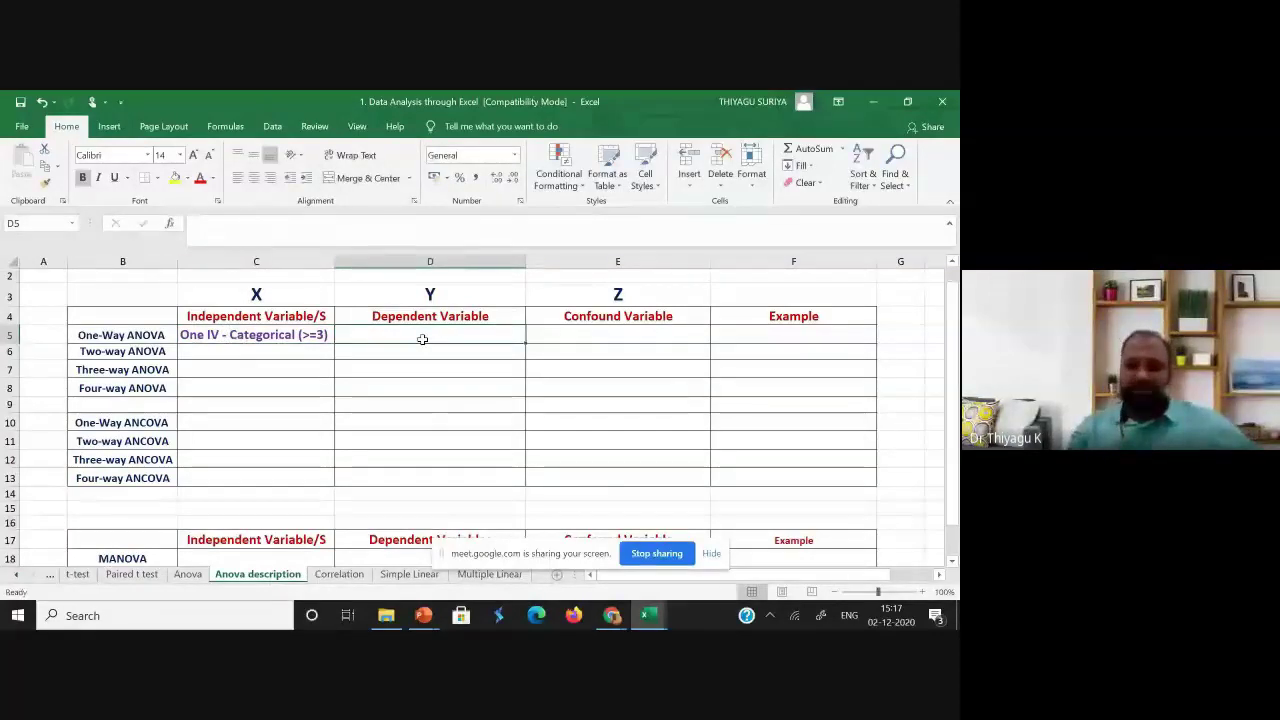
type("Con")
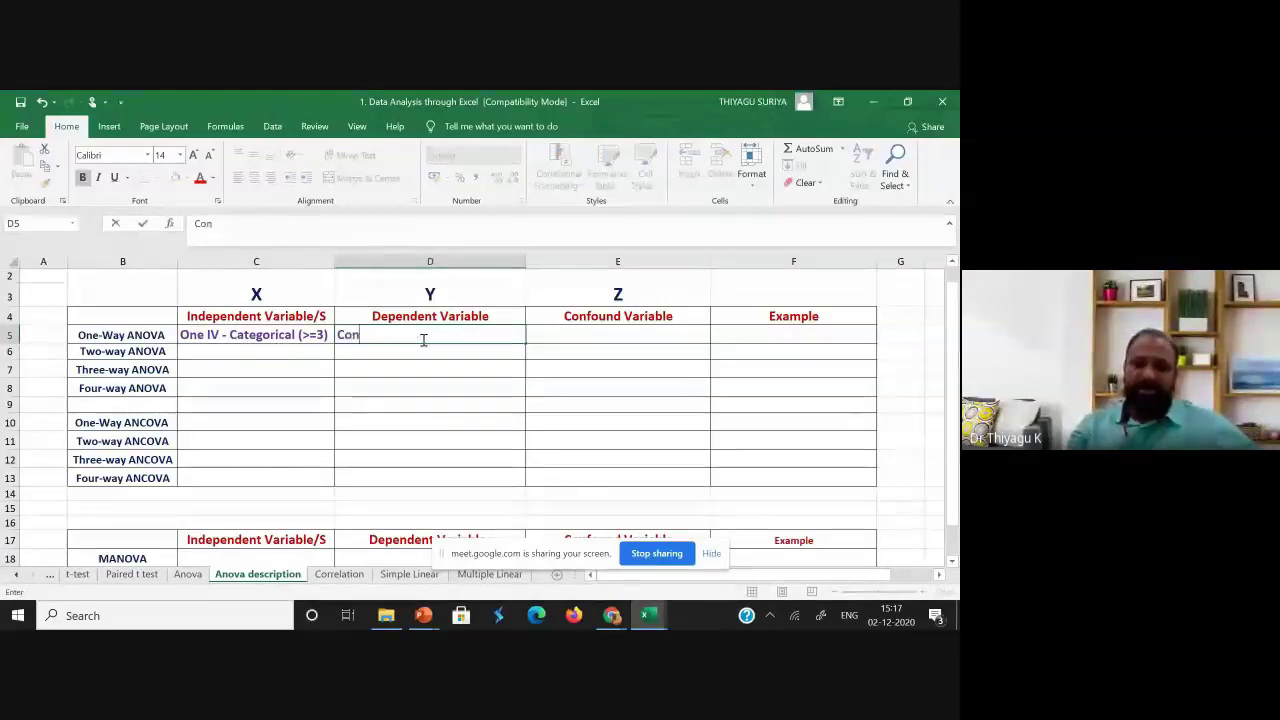
type("tinous")
left_click(340, 336)
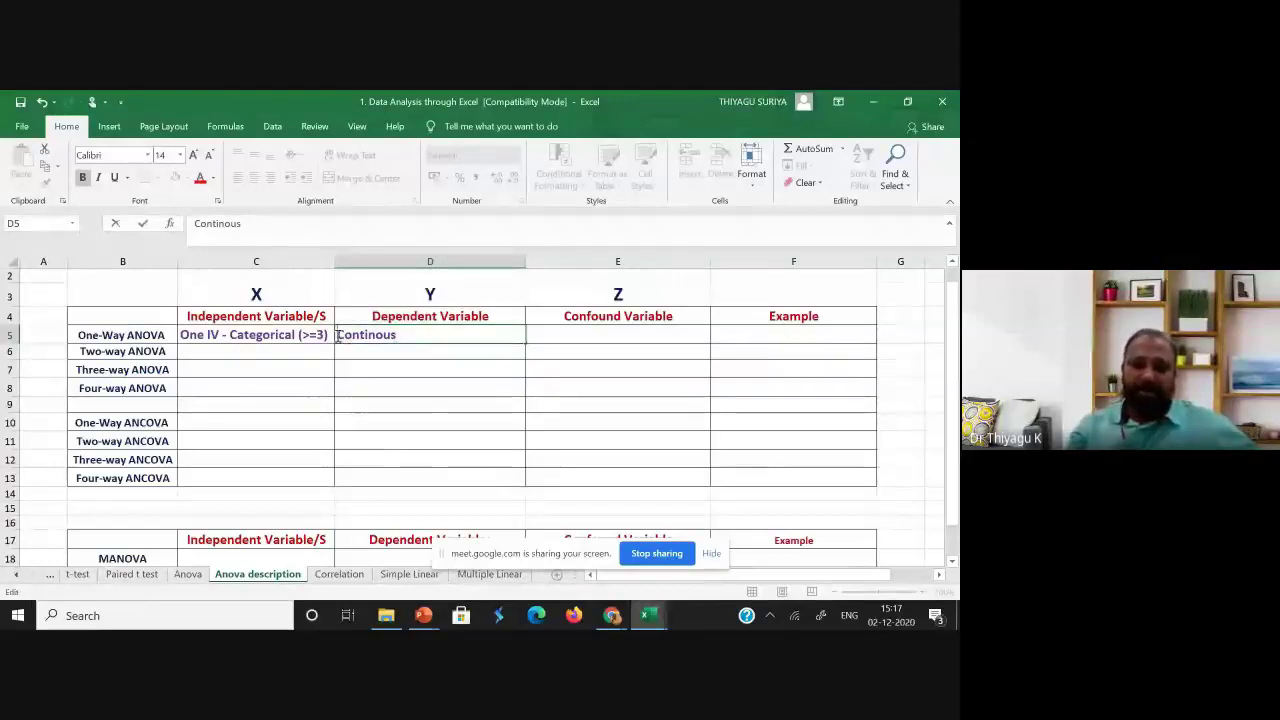
type("one DV -")
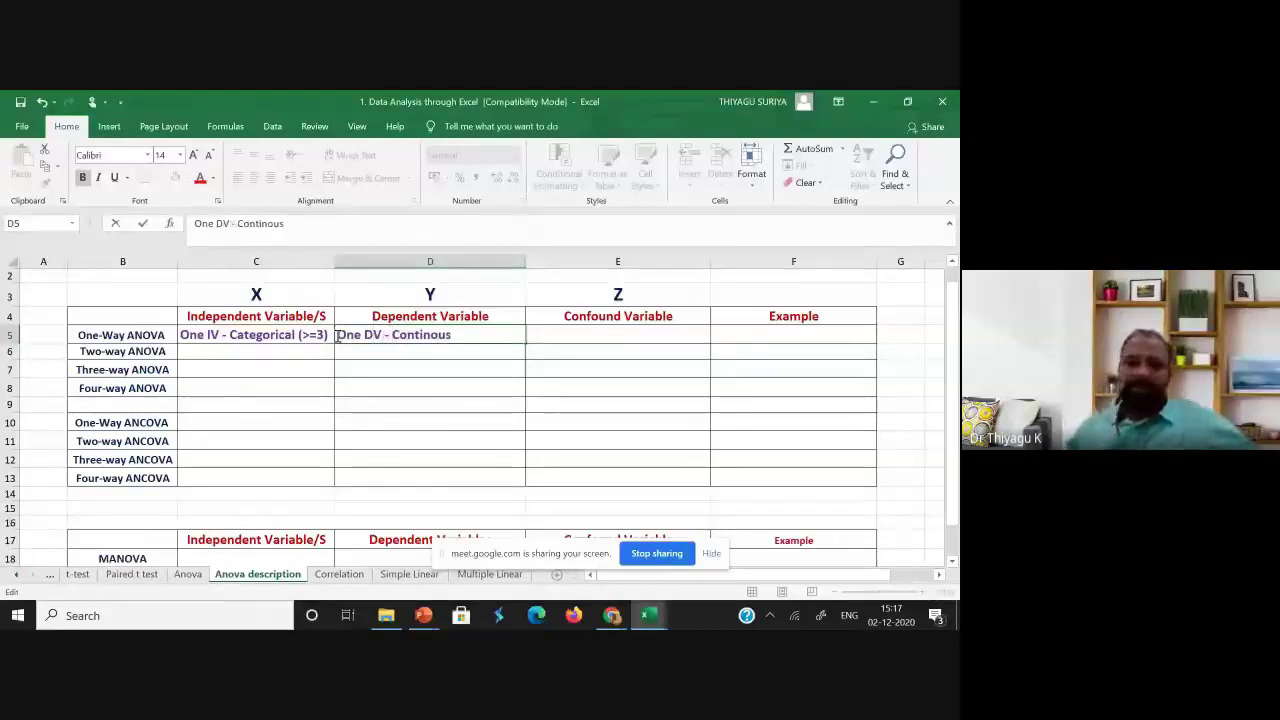
left_click(270, 337)
left_click_drag(270, 337, 408, 328)
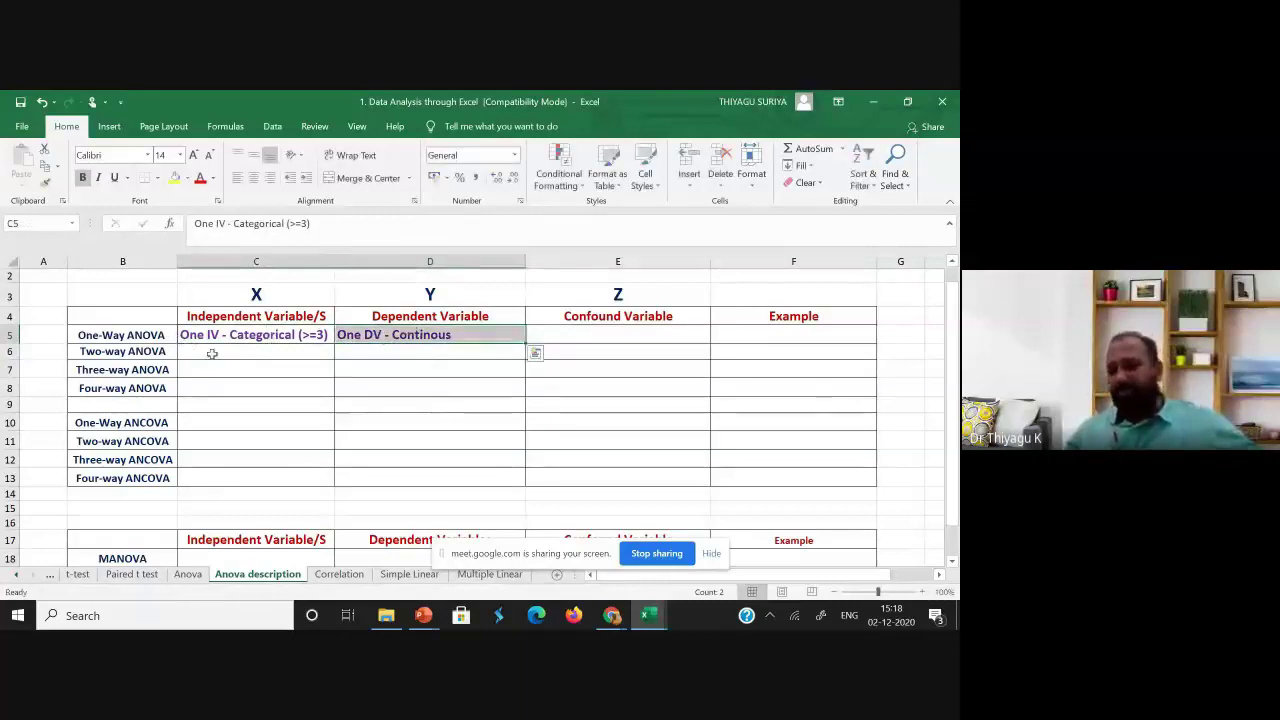
- Copy the 'One IV - Categorical (>=3)' entry from C5 into C6
left_click(138, 336)
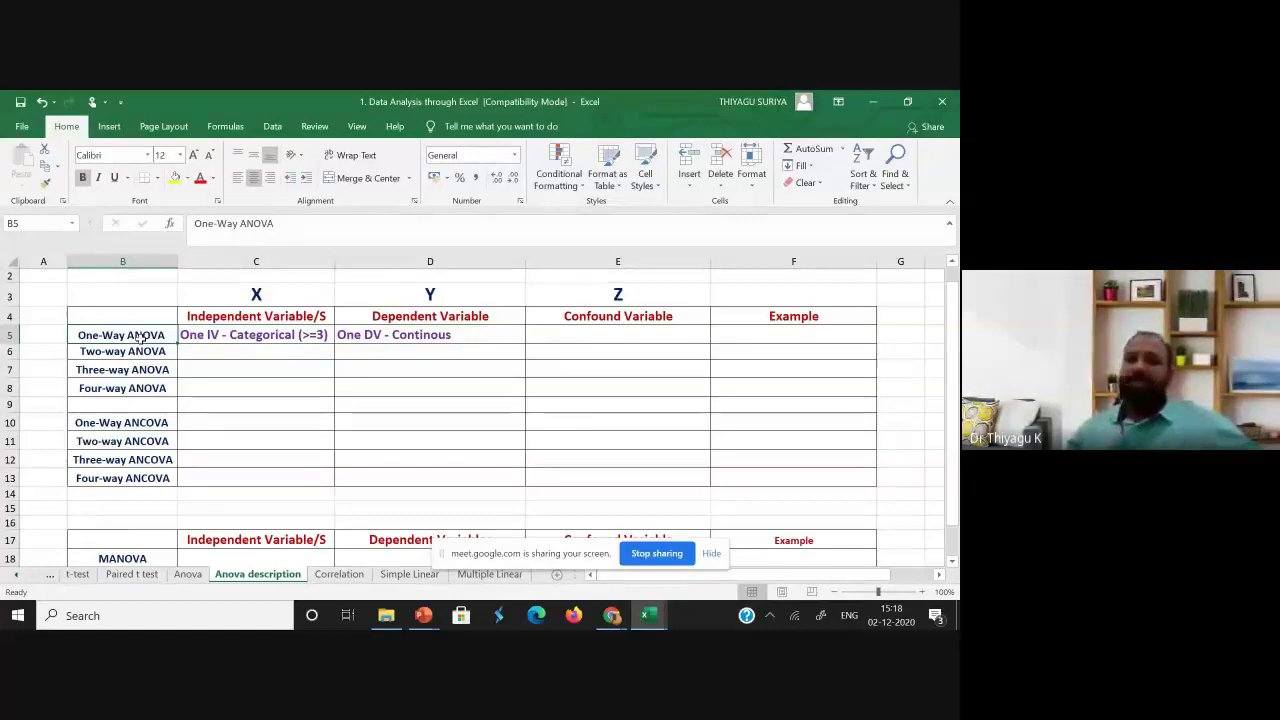
left_click(214, 336)
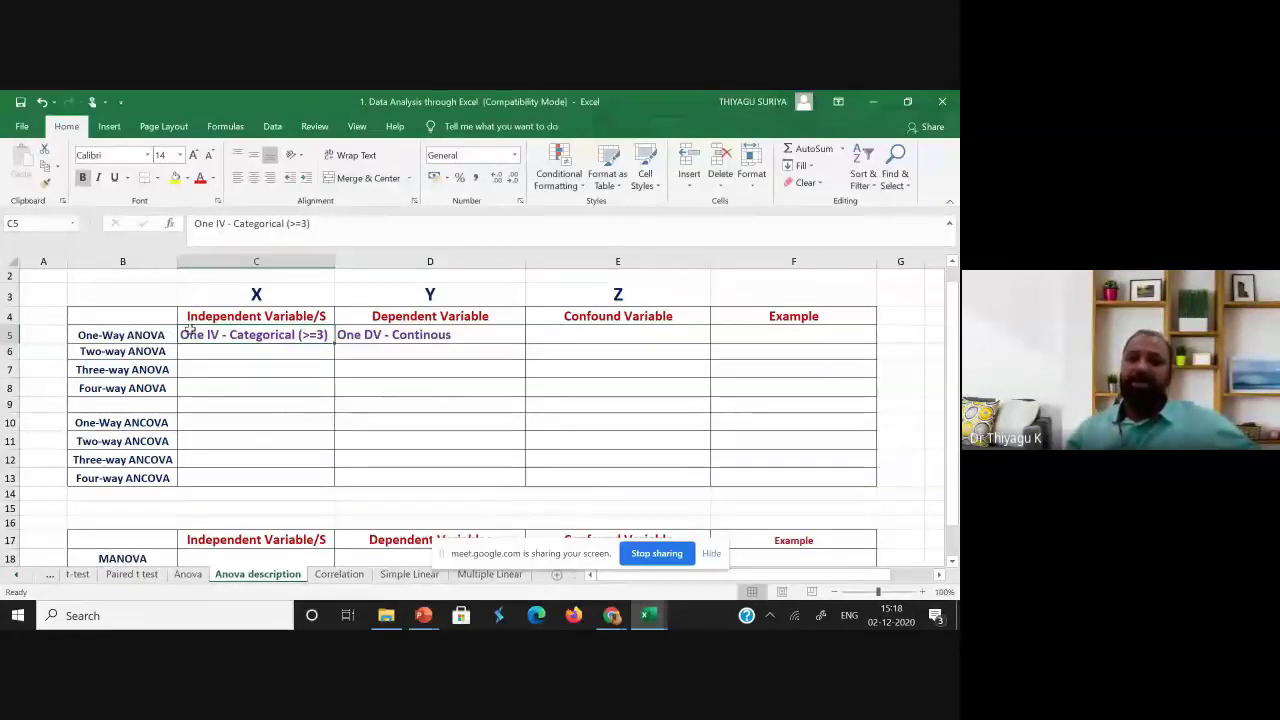
left_click(220, 260)
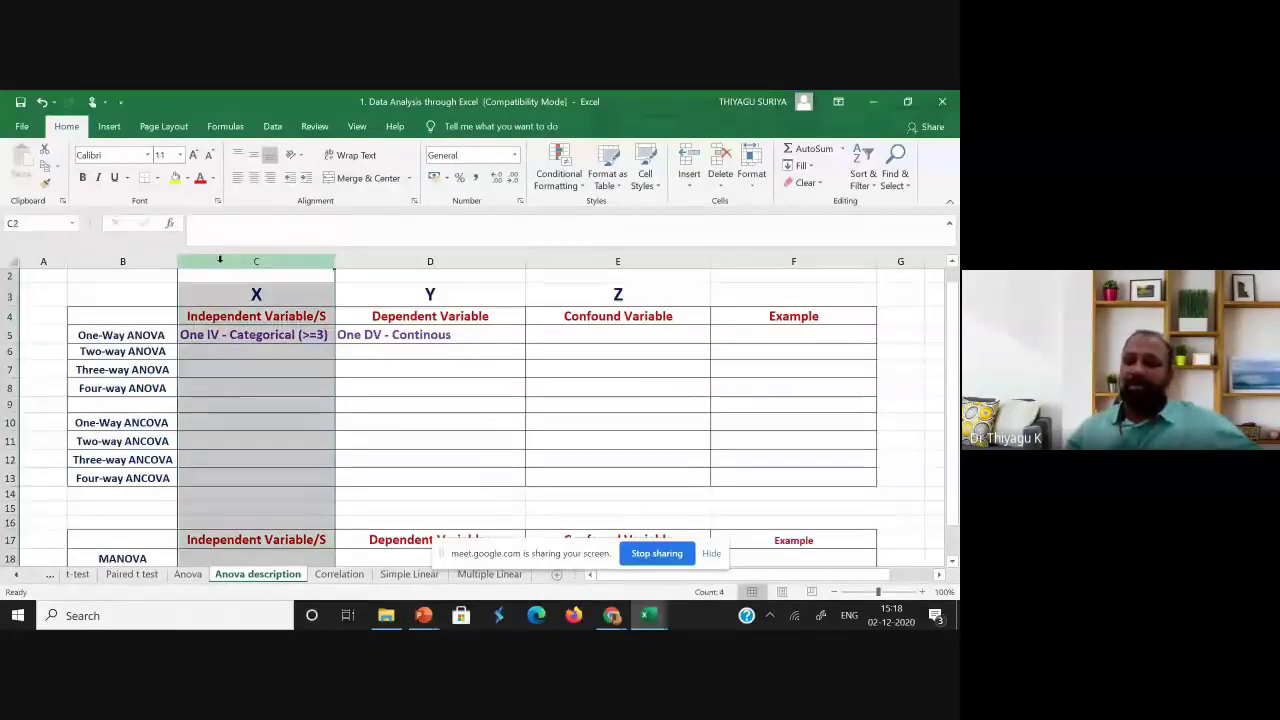
left_click(203, 337)
left_click(113, 347)
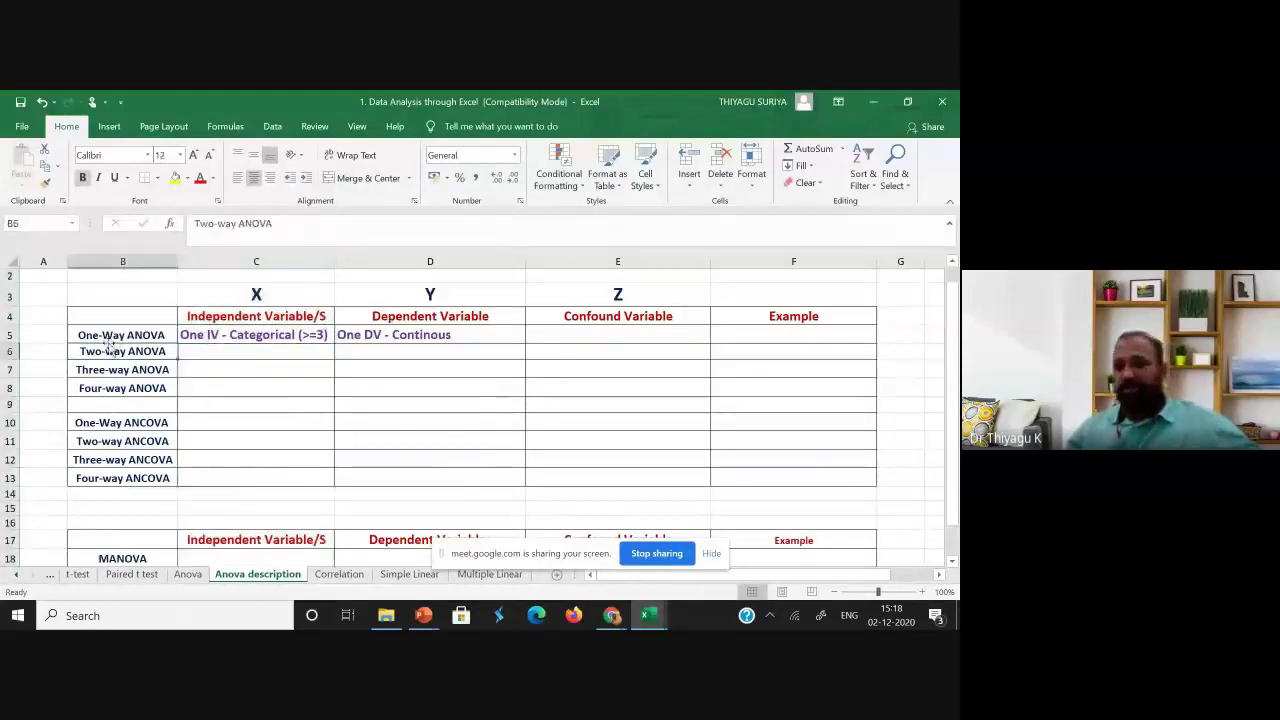
left_click(219, 352)
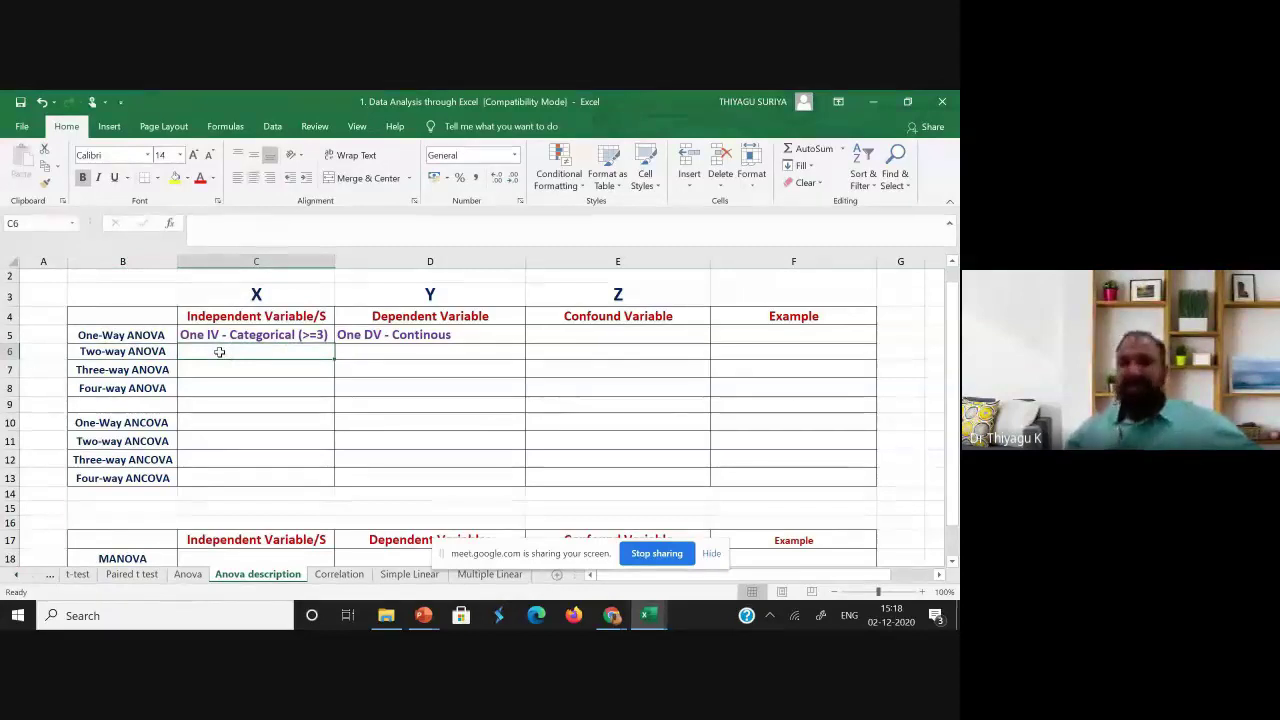
left_click(213, 371)
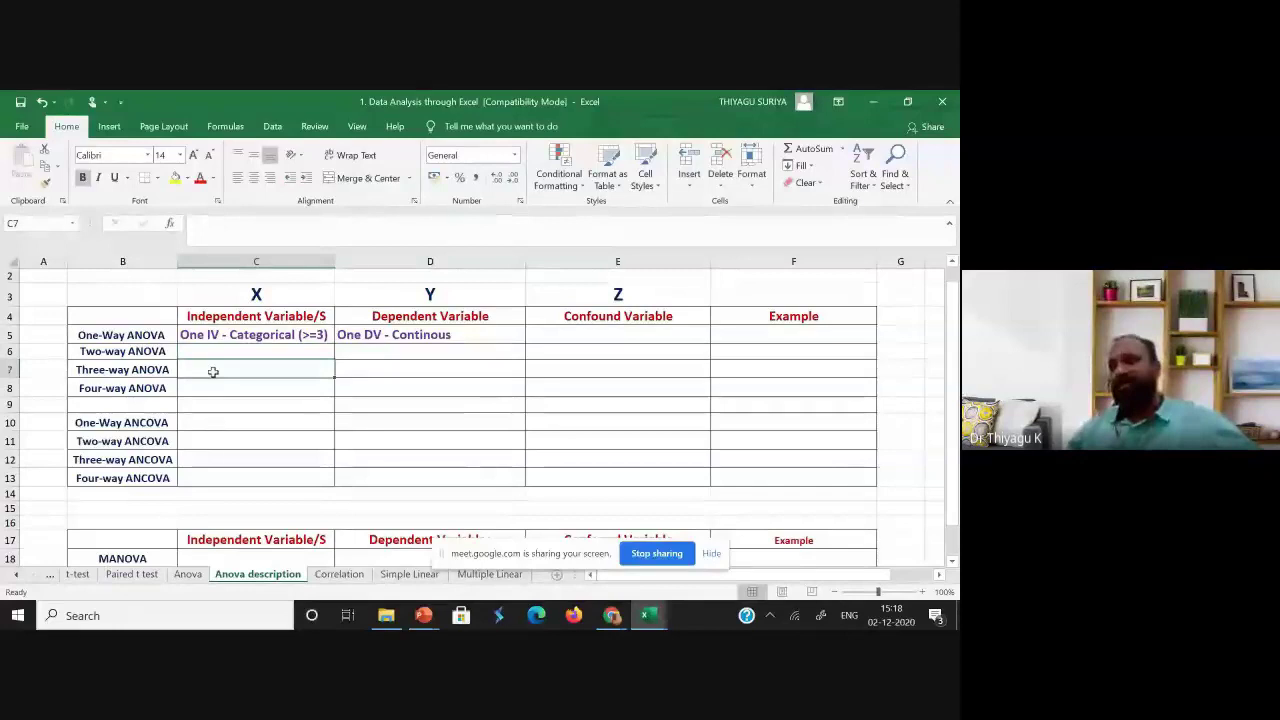
left_click(210, 337)
key("ctrl+c")
left_click(206, 350)
key("ctrl+v")
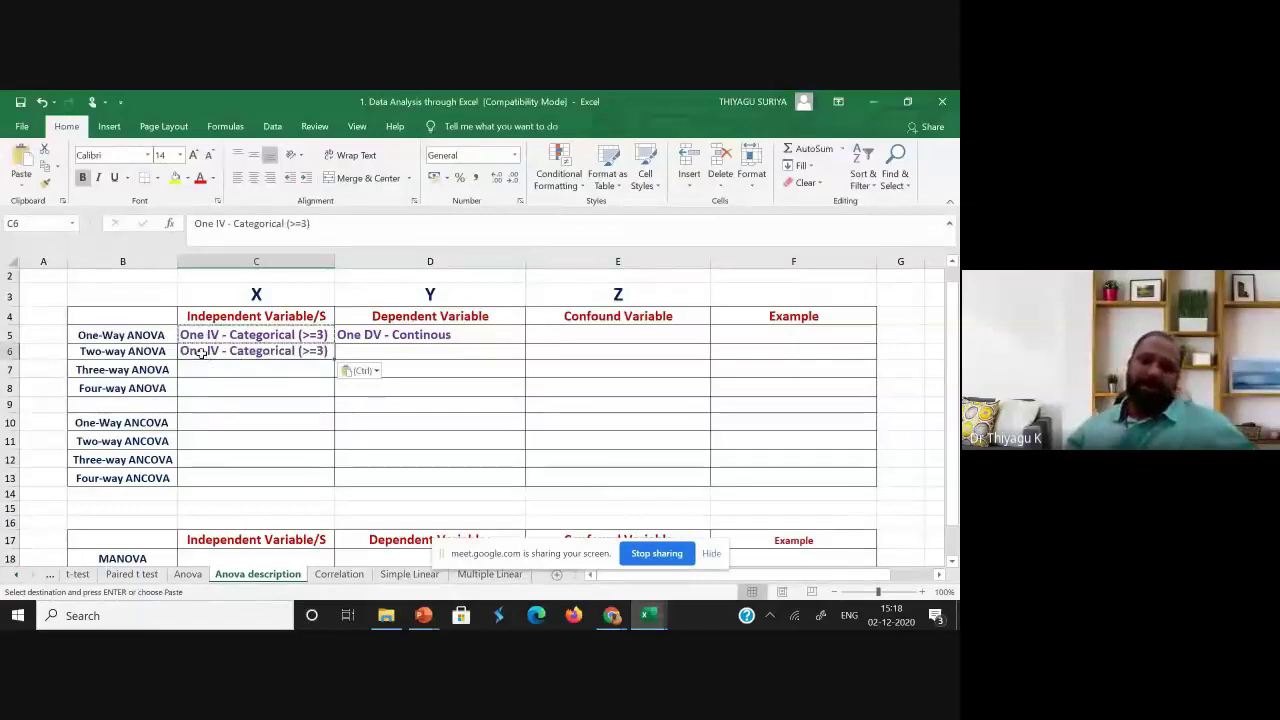
key("Escape")
- Change C6 to read 'Two IV - Categorical (>=3)'
double_click(202, 354)
double_click(192, 351)
type("Two")
left_click(240, 382)
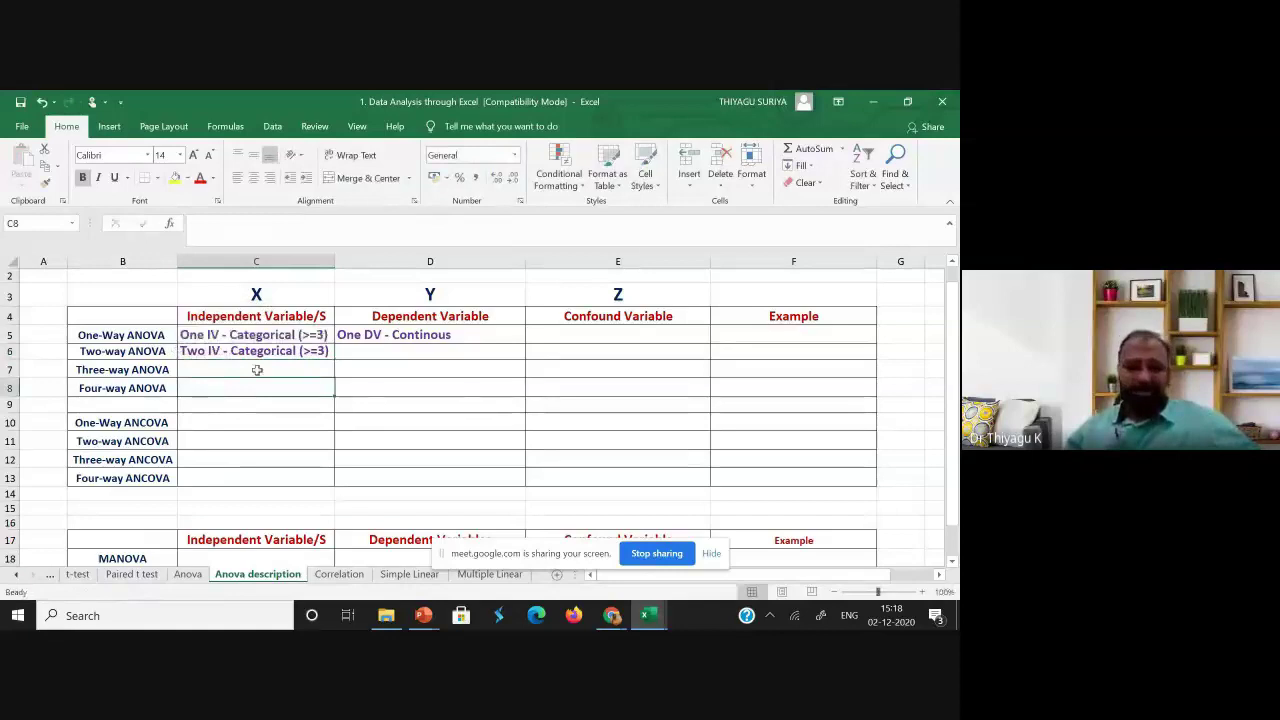
left_click(305, 351)
double_click(320, 350)
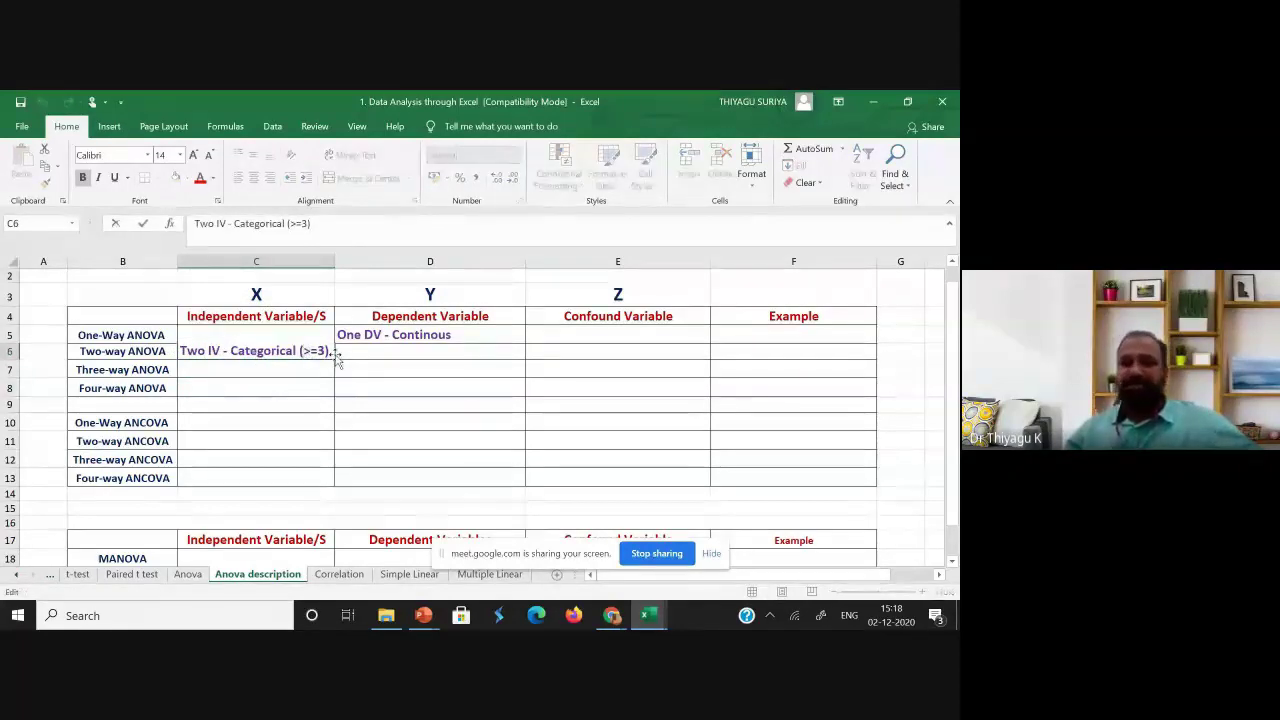
key("Left")
key("Left")
key("Left")
key("Left")
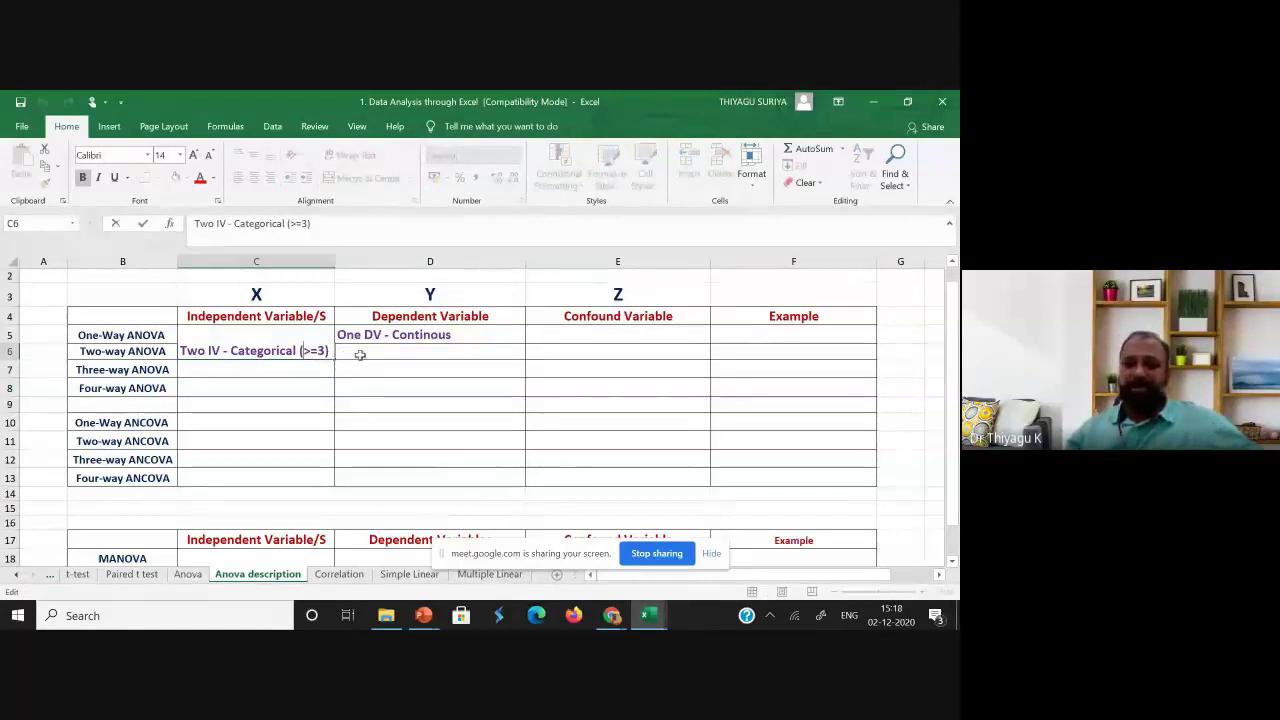
left_click(359, 354)
- Fill 'One DV - Continous' from D5 down through D8
left_click(379, 339)
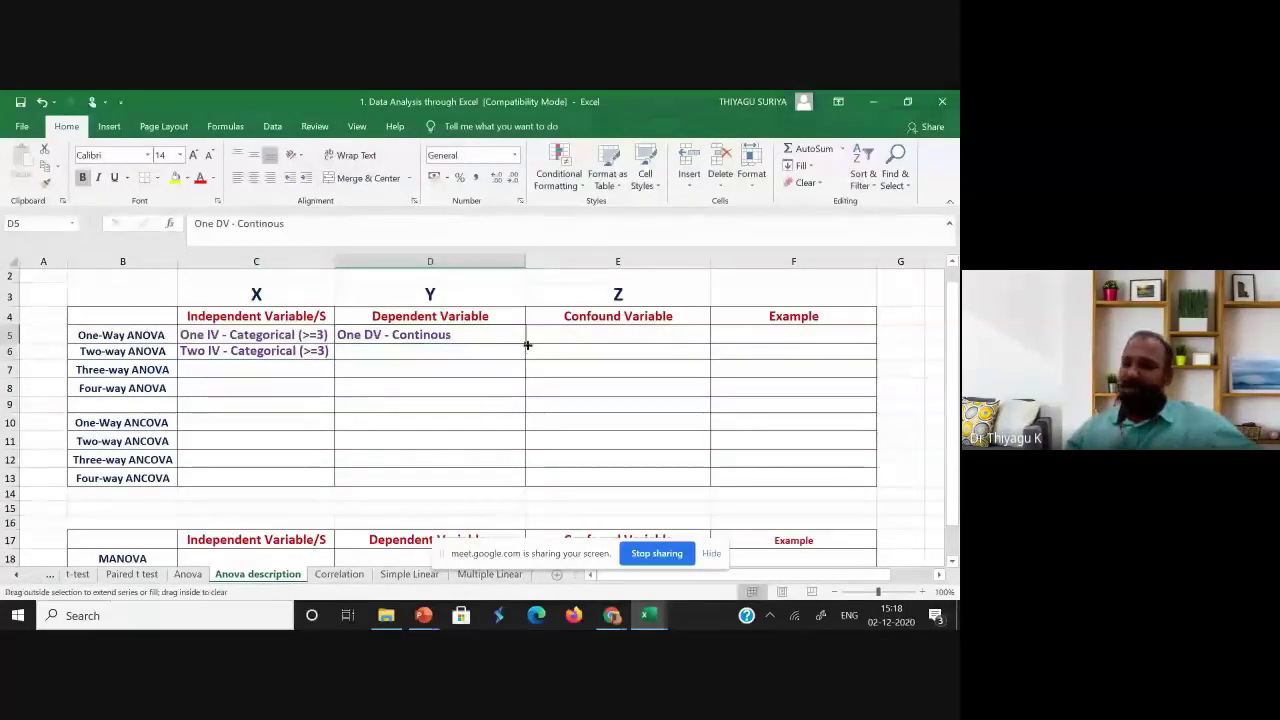
left_click_drag(526, 345, 530, 393)
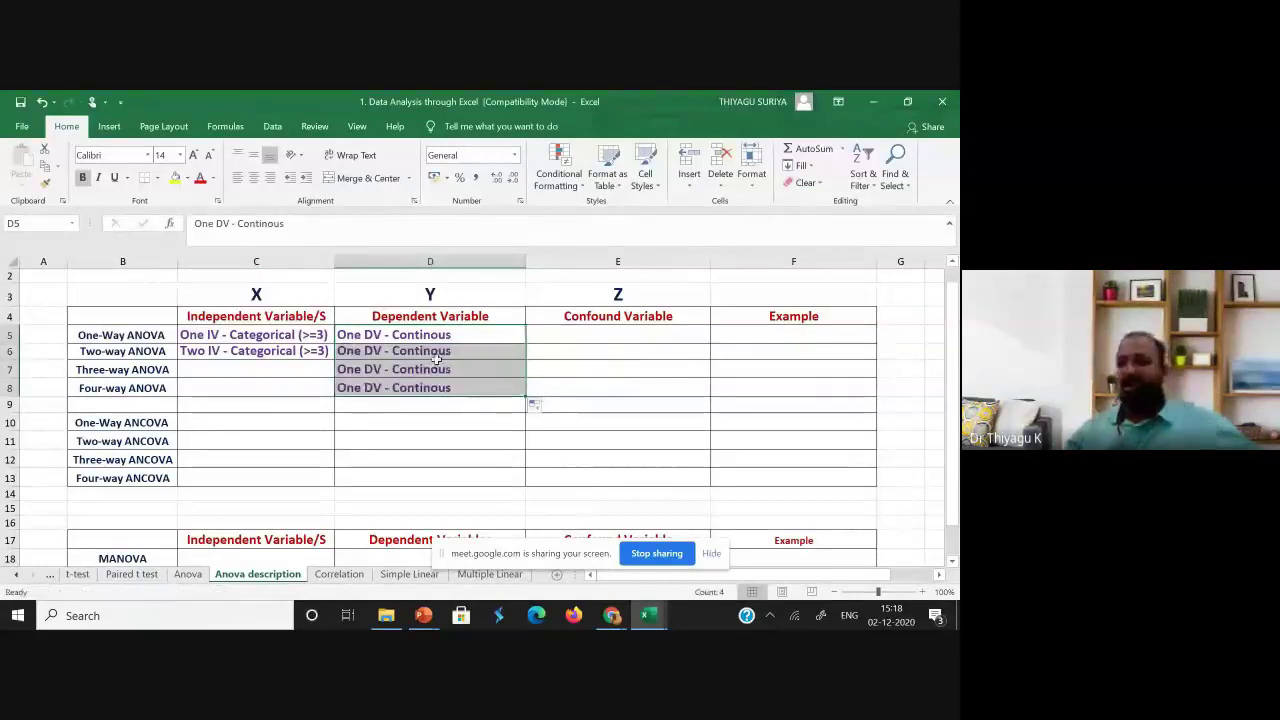
left_click(554, 335)
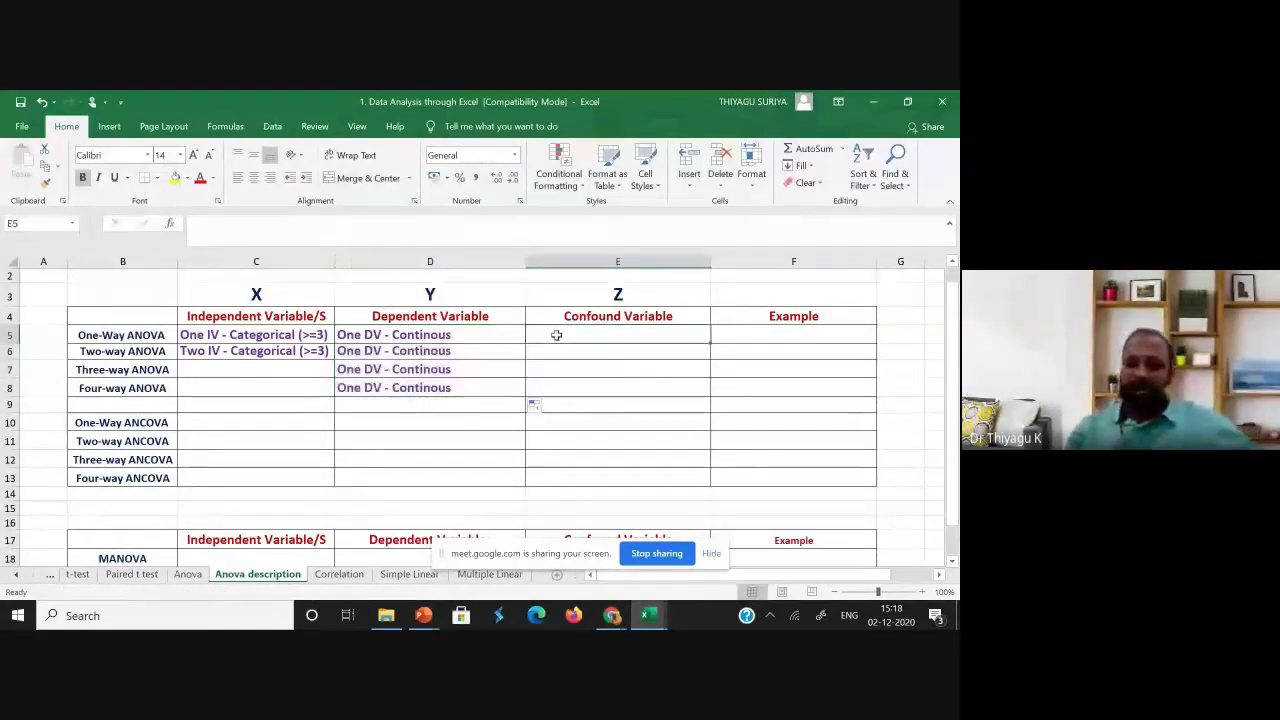
- Fill E5:E8 with 'No' and centre-align column E
type("-")
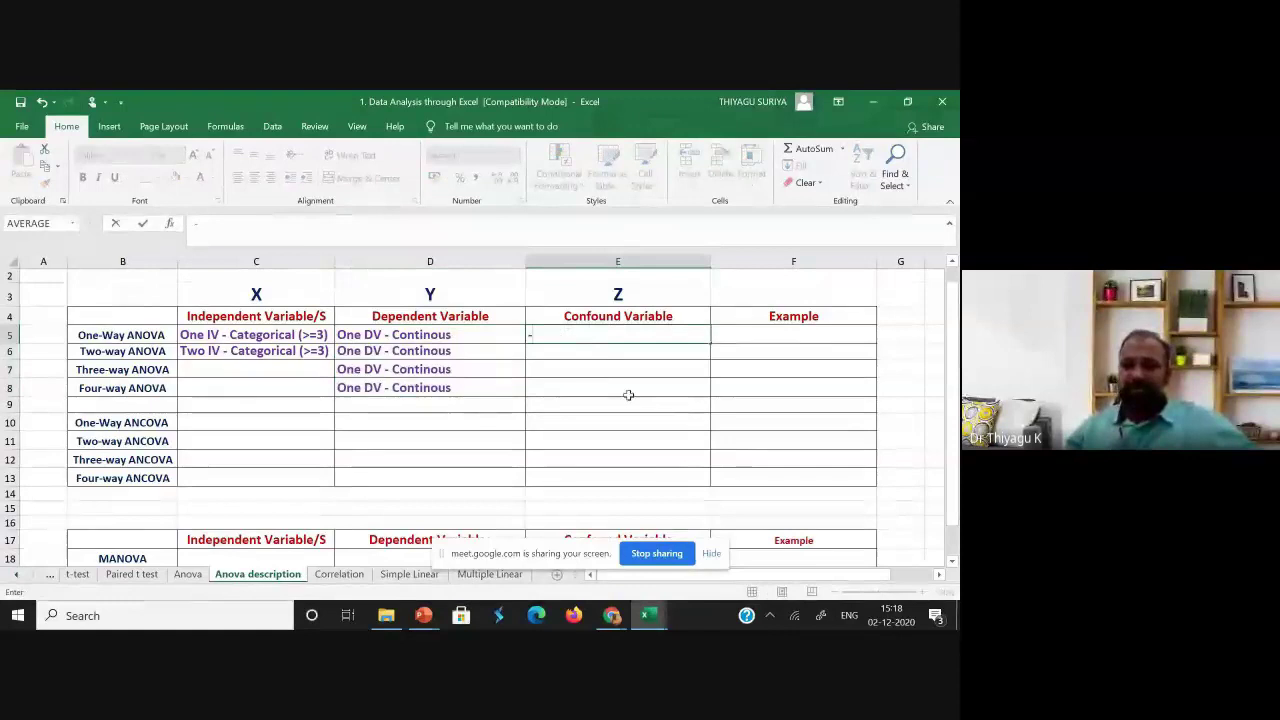
type("E")
key("BackSpace")
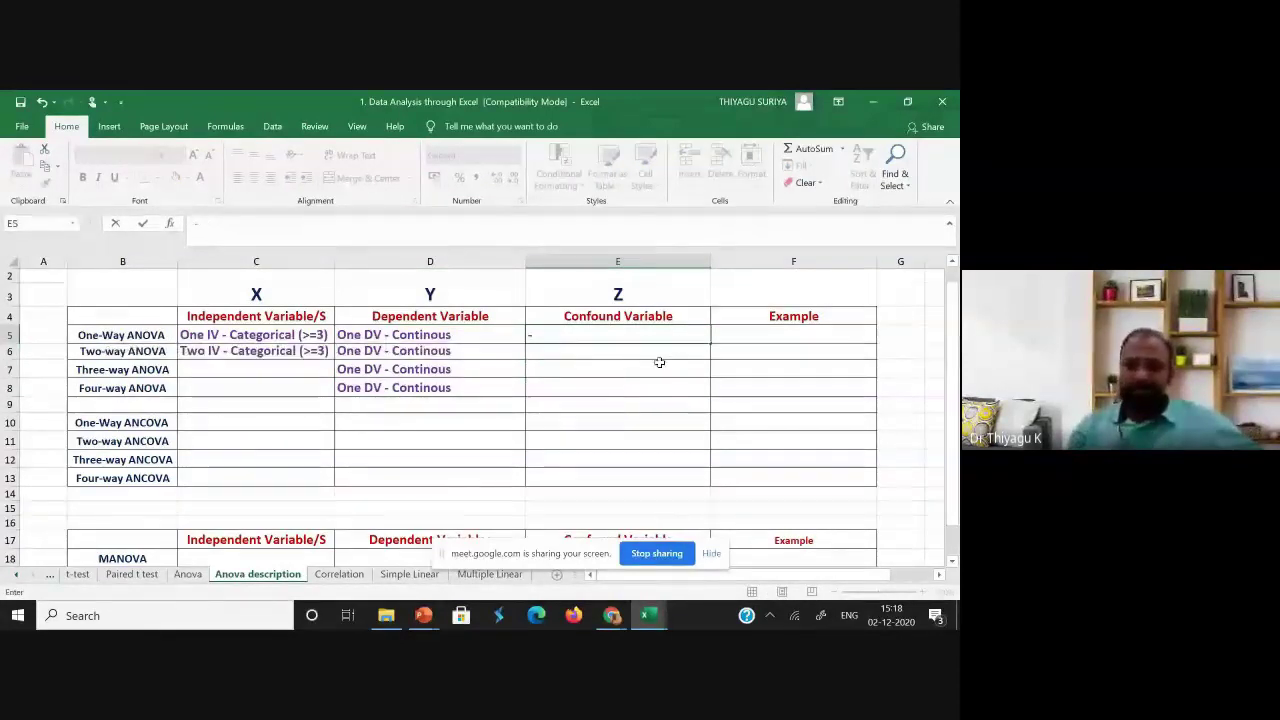
left_click(590, 362)
key("BackSpace")
key("BackSpace")
key("BackSpace")
type("No")
left_click(588, 362)
left_click(685, 334)
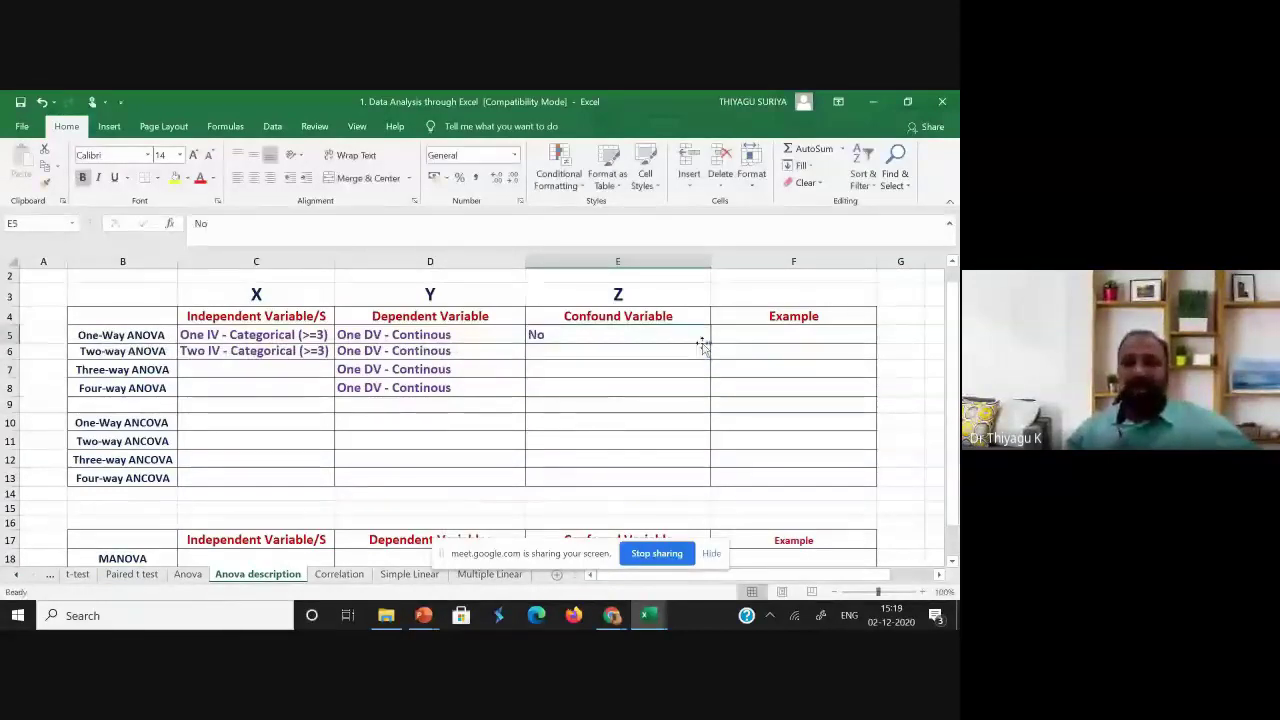
left_click_drag(710, 345, 709, 397)
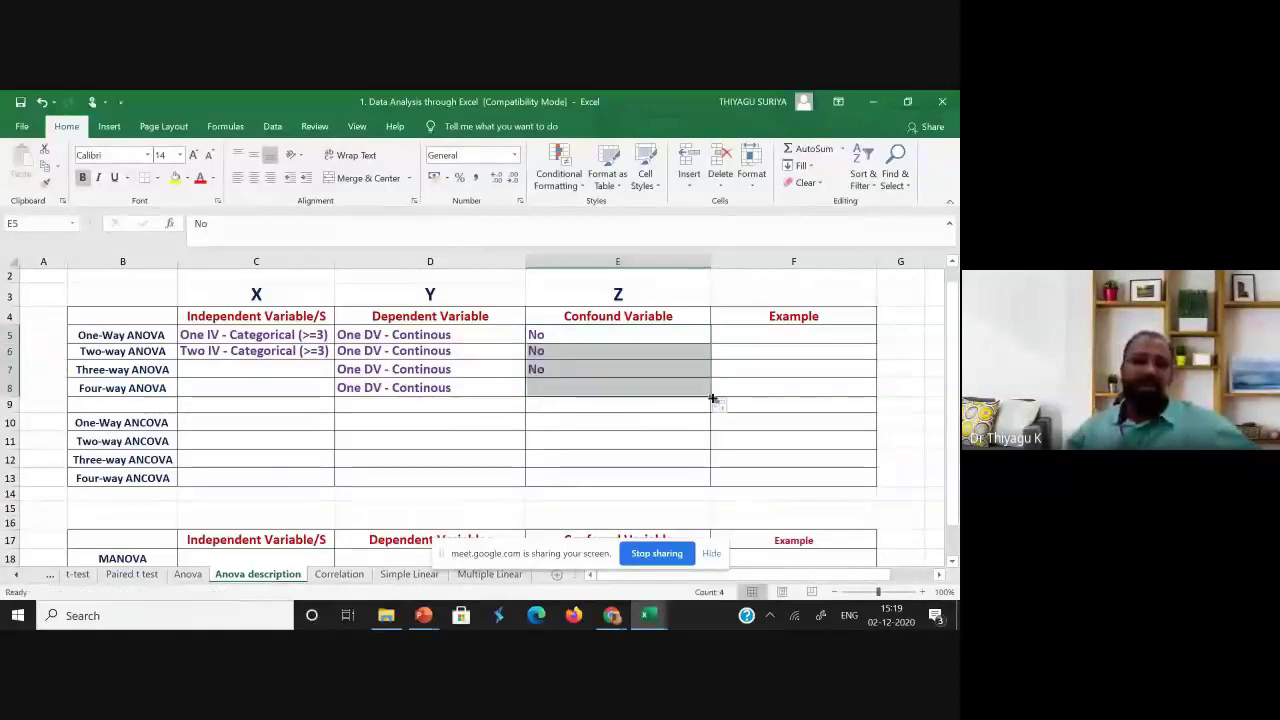
left_click(586, 261)
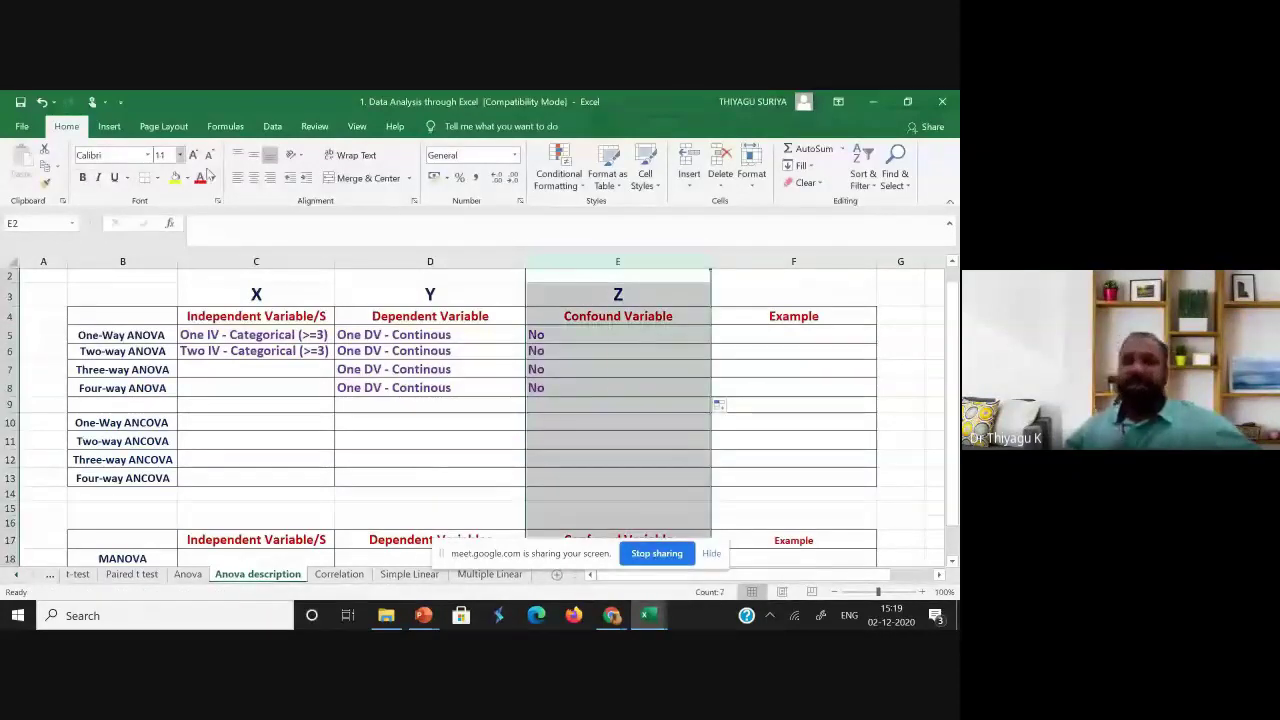
left_click(254, 178)
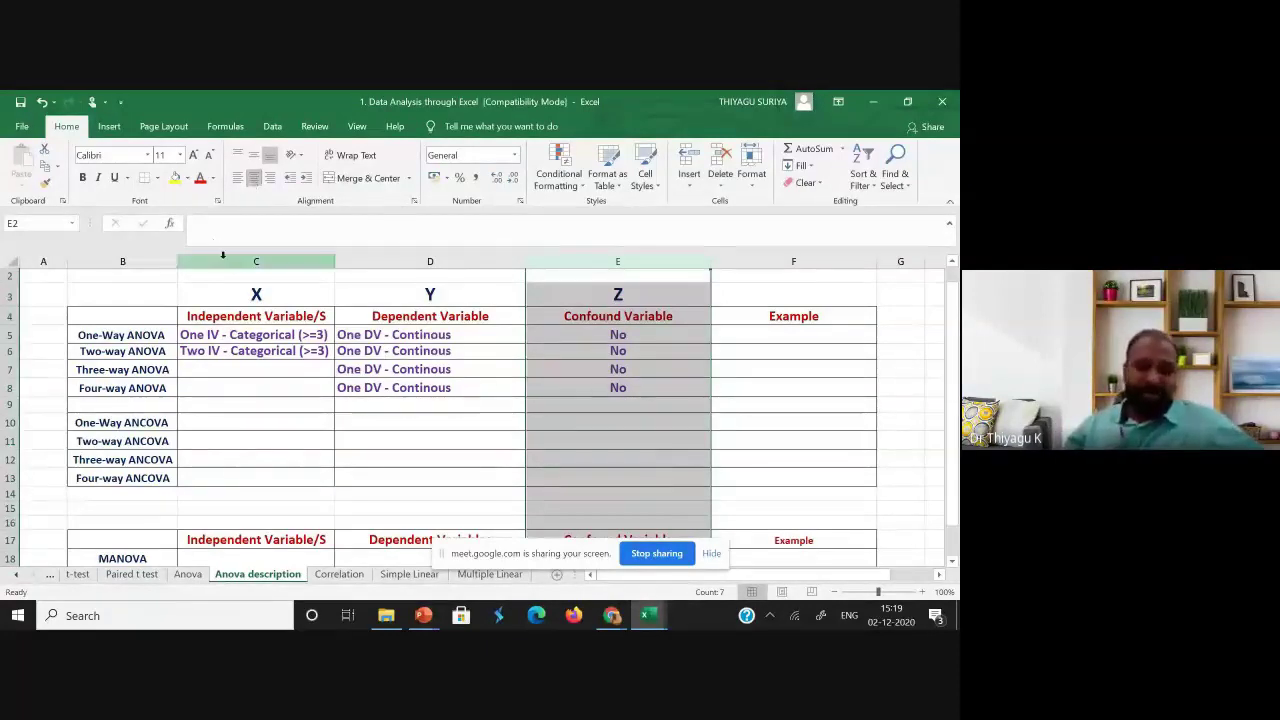
- Centre-align the X and Y columns C and D
left_click(414, 261)
left_click(256, 261)
left_click(414, 261)
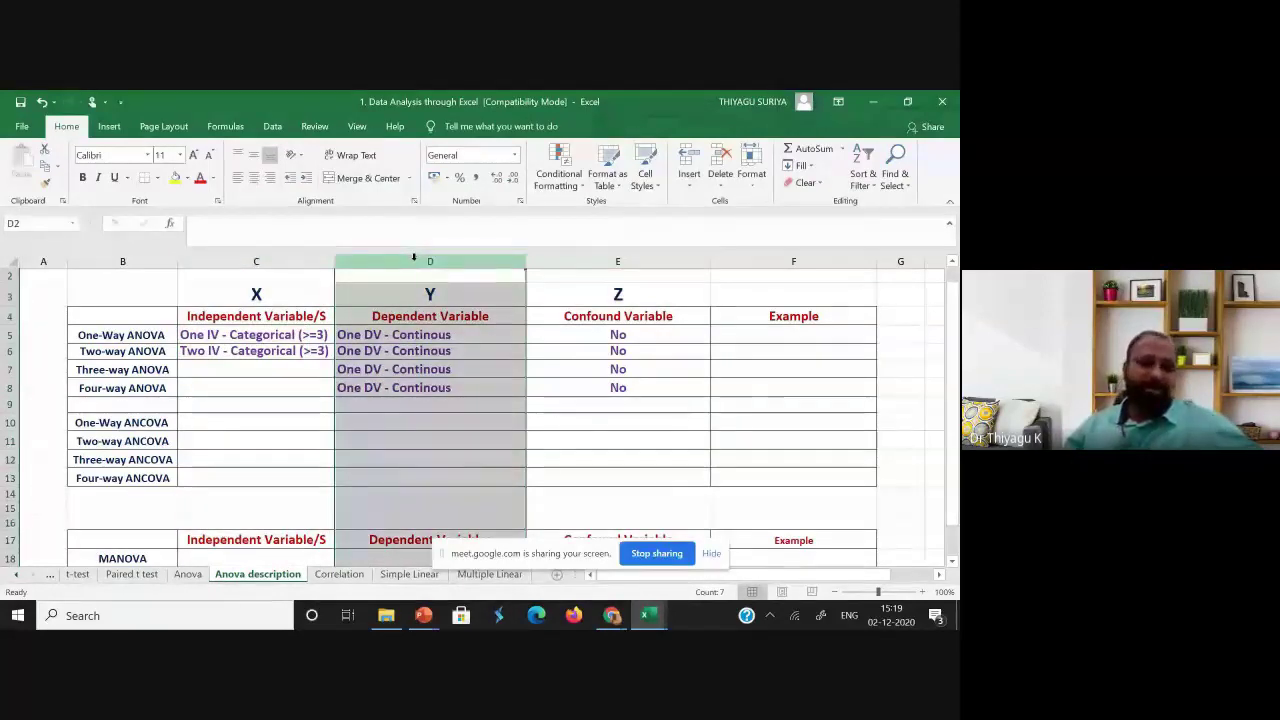
left_click_drag(256, 261, 414, 261)
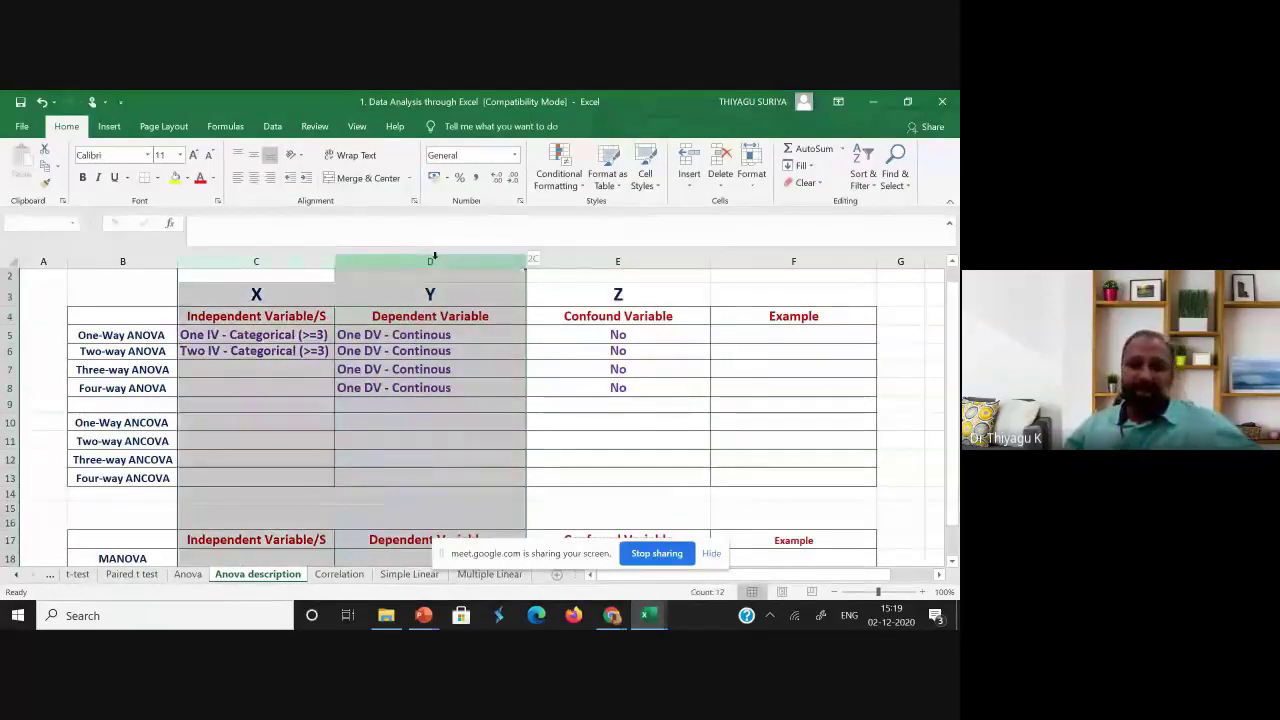
left_click(254, 177)
- Fill C6 down to C8 and change C7 to 'Three IV - Categorical (>=3)'
left_click(332, 356)
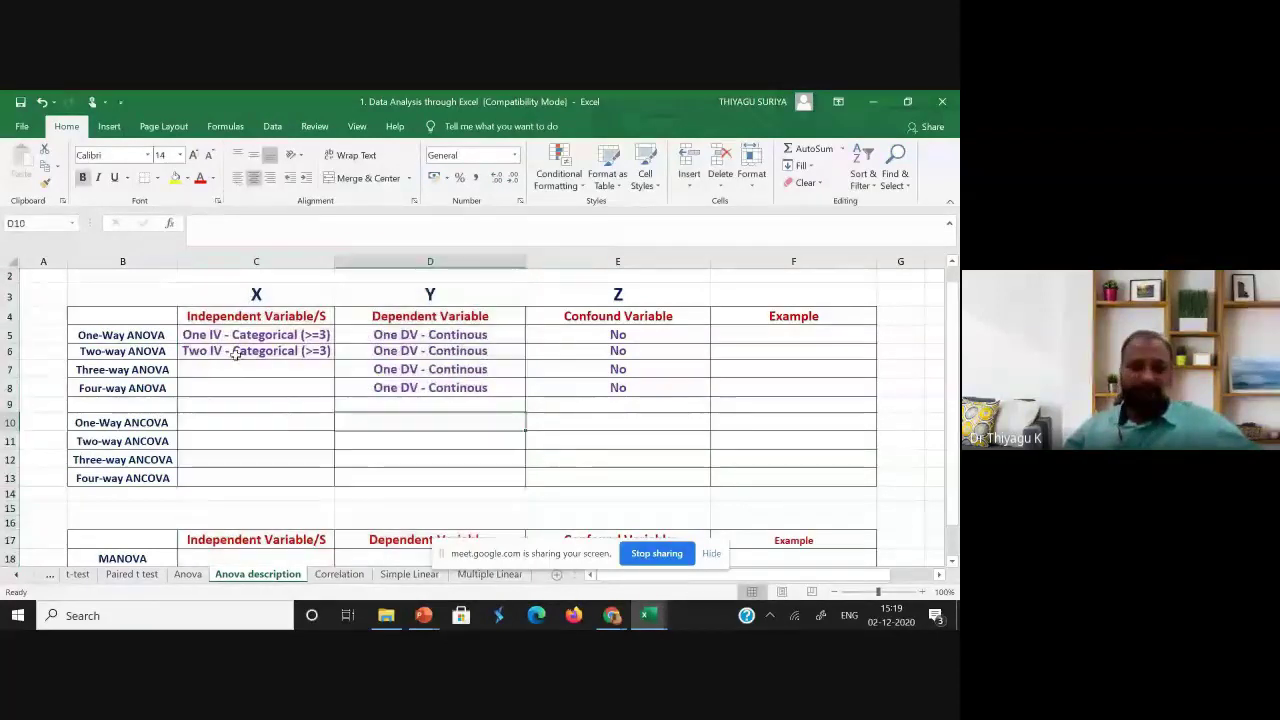
left_click_drag(335, 362, 338, 397)
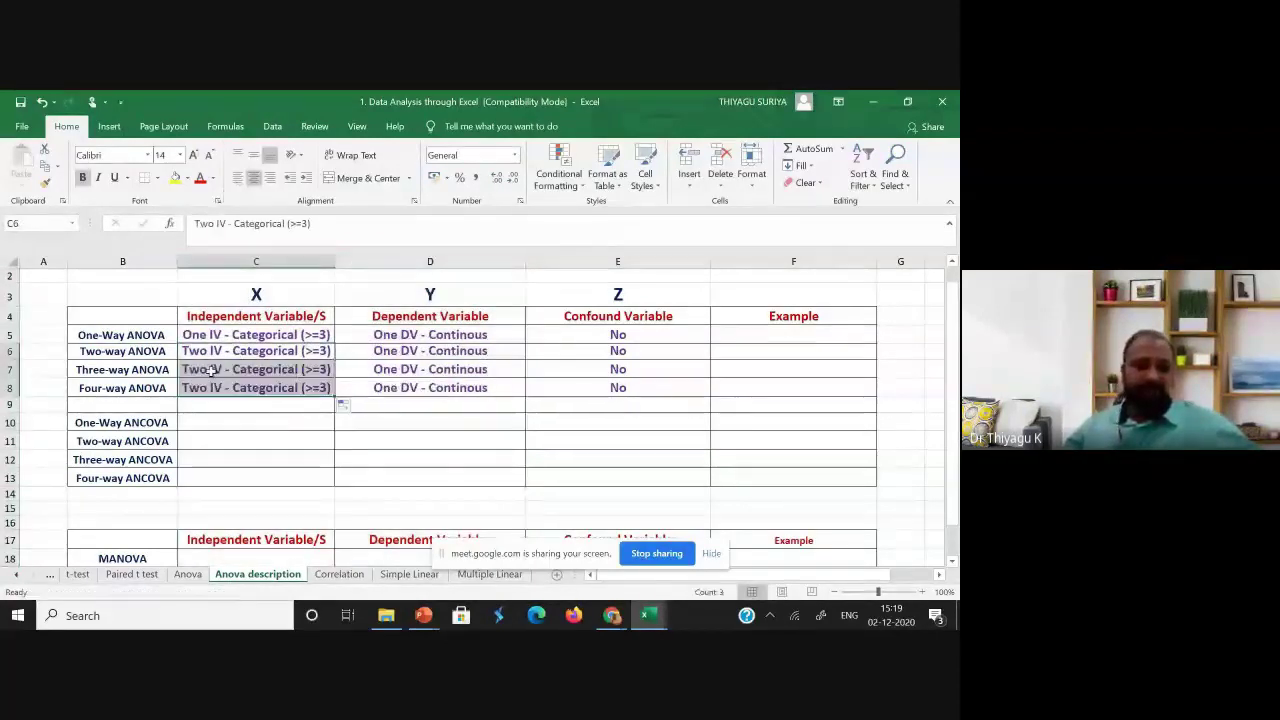
left_click(210, 370)
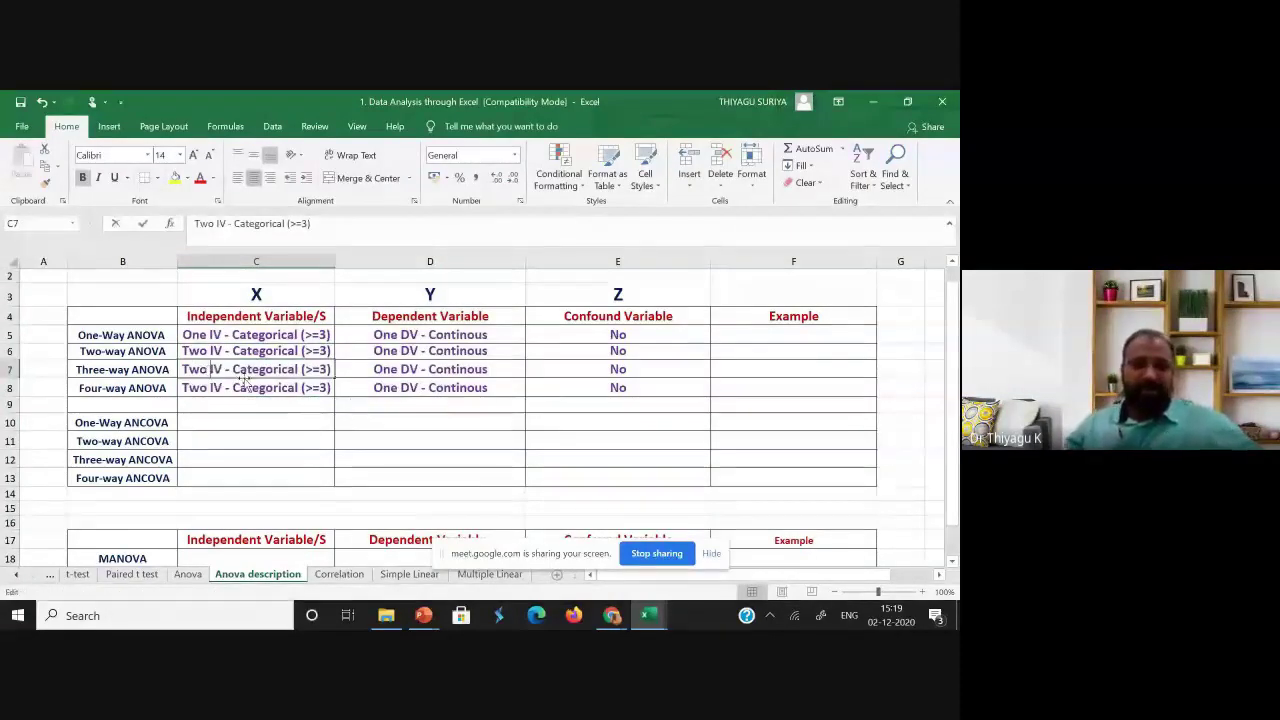
double_click(210, 370)
key("BackSpace")
key("BackSpace")
key("BackSpace")
key("BackSpace")
type("Three")
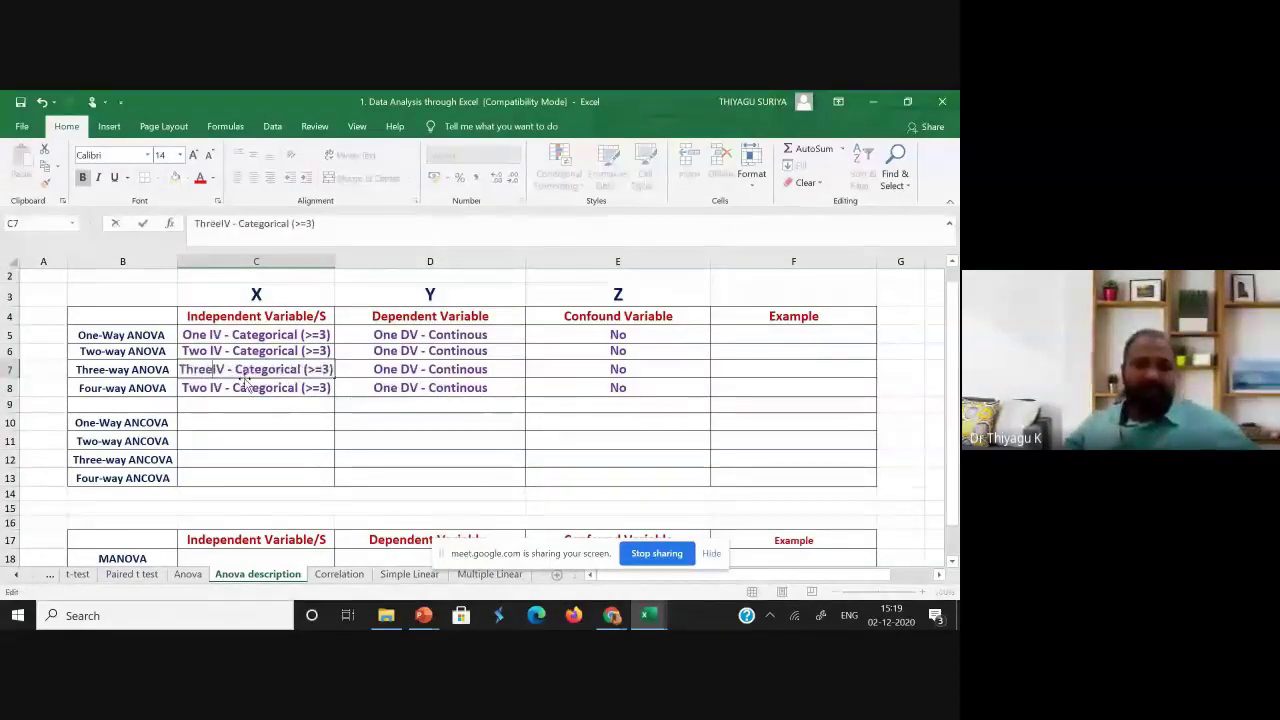
key("Return")
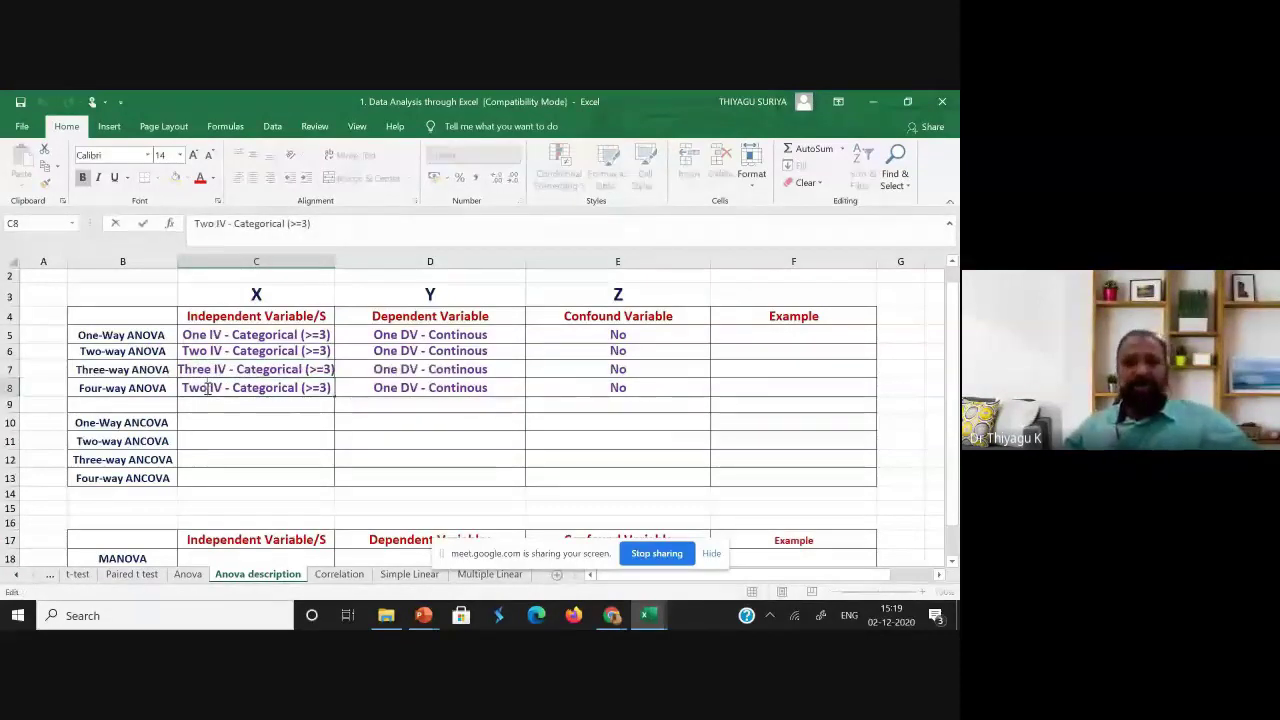
- Change C8 to 'Four IV - Categorical (>=3)'
double_click(206, 388)
left_click_drag(206, 388, 182, 390)
type("$")
key("BackSpace")
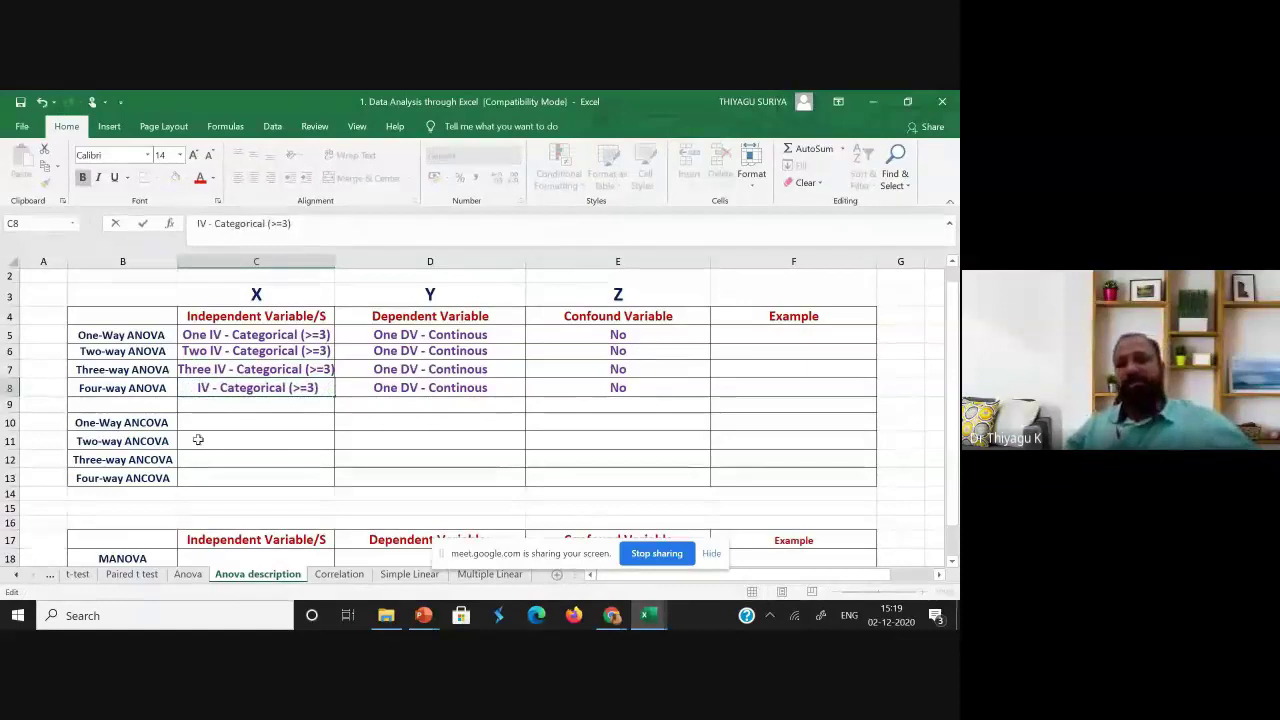
type("Four")
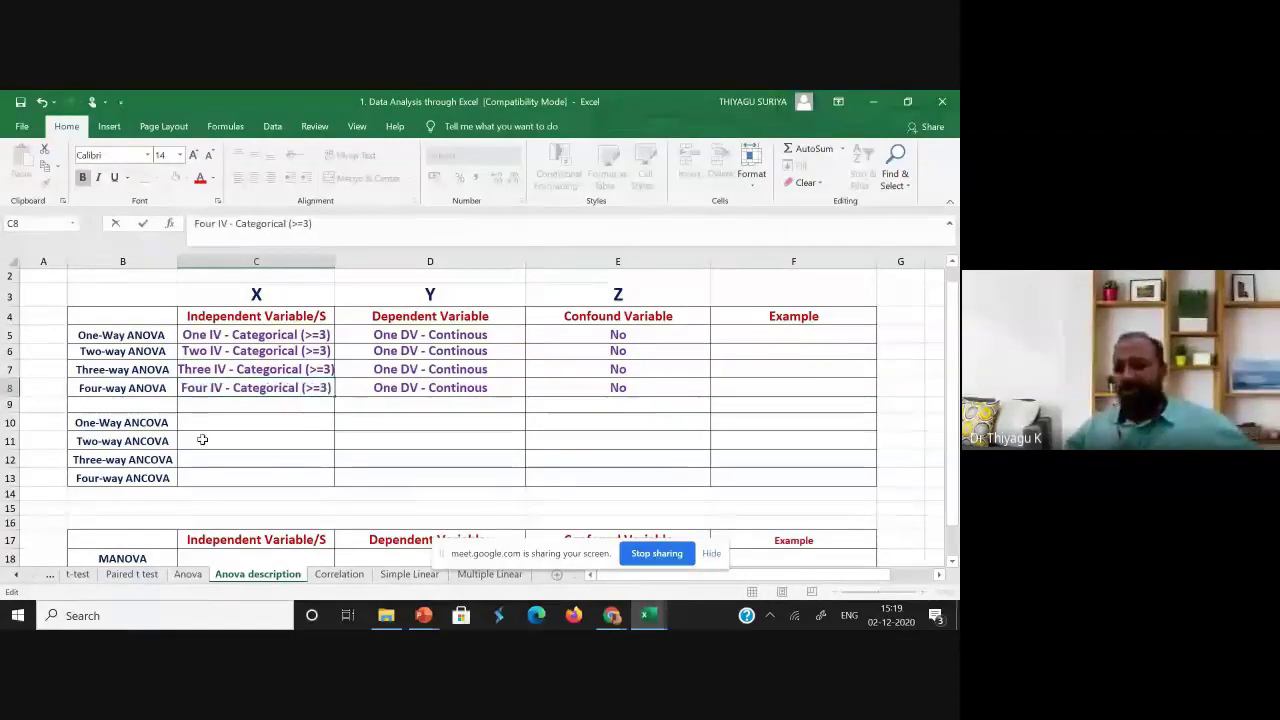
key("Return")
- Review the IV and DV entries across the four ANOVA rows
left_click(441, 337)
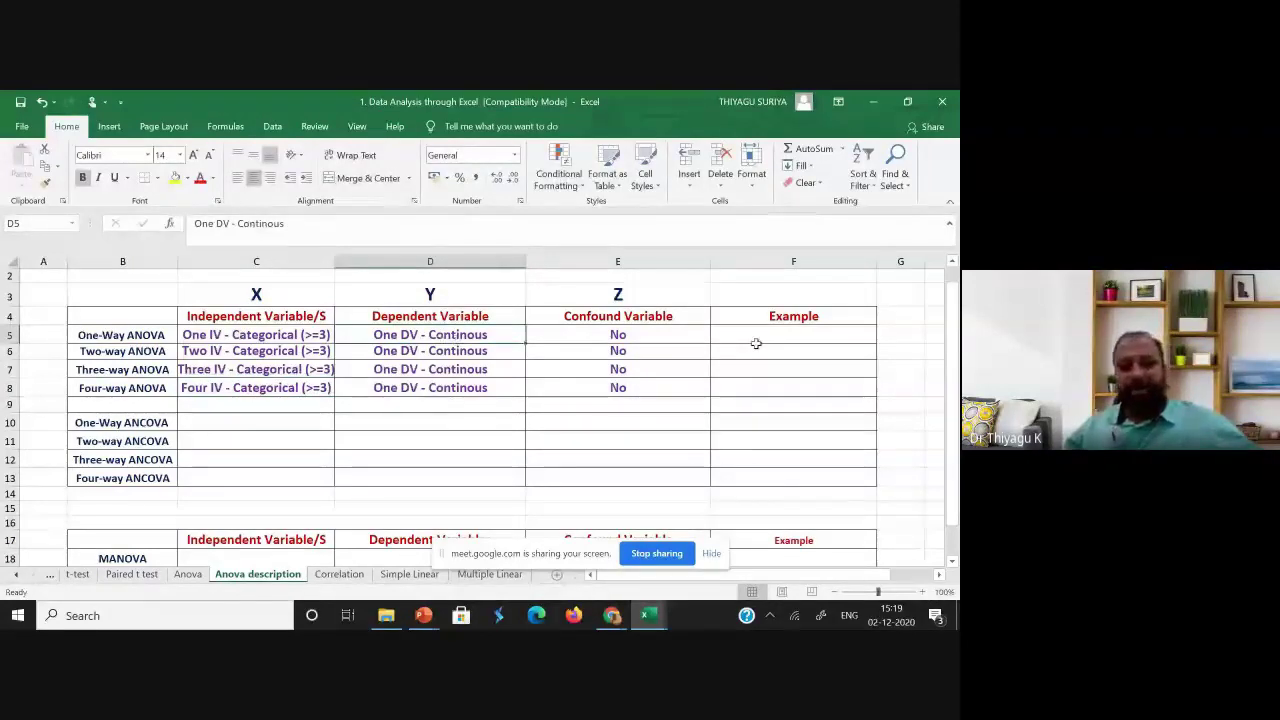
left_click(140, 357)
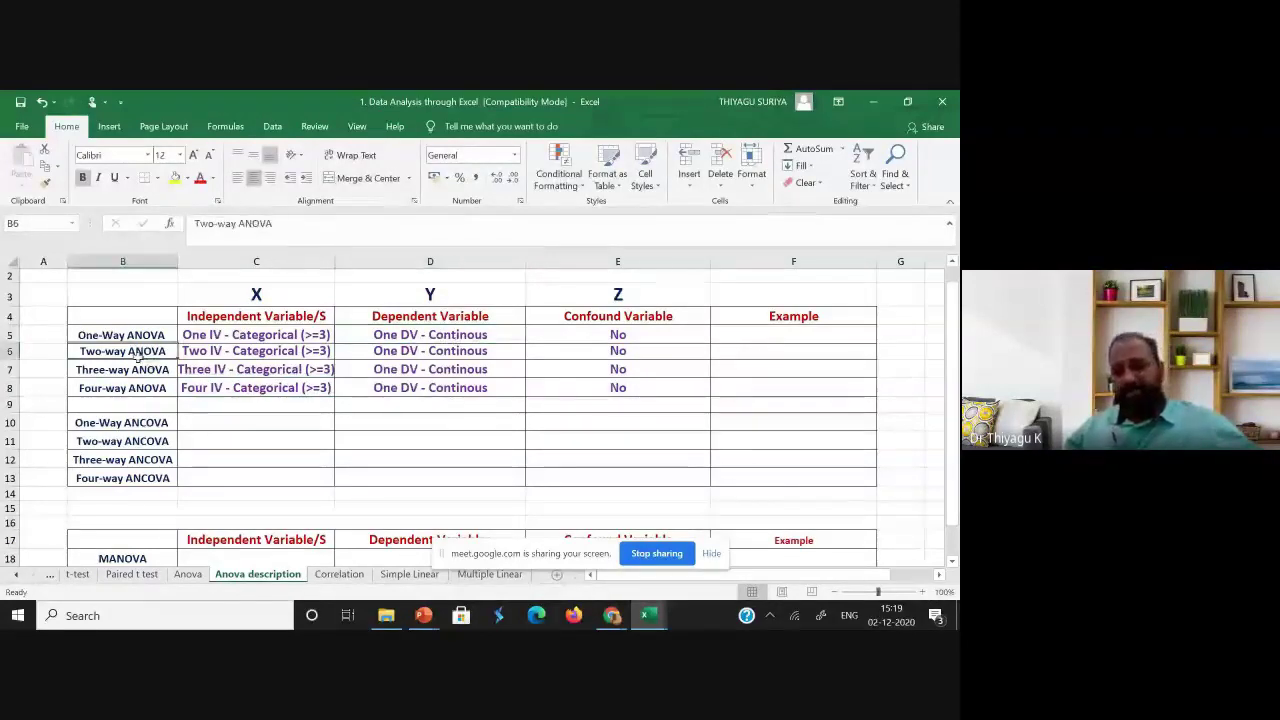
left_click(228, 353)
left_click(421, 350)
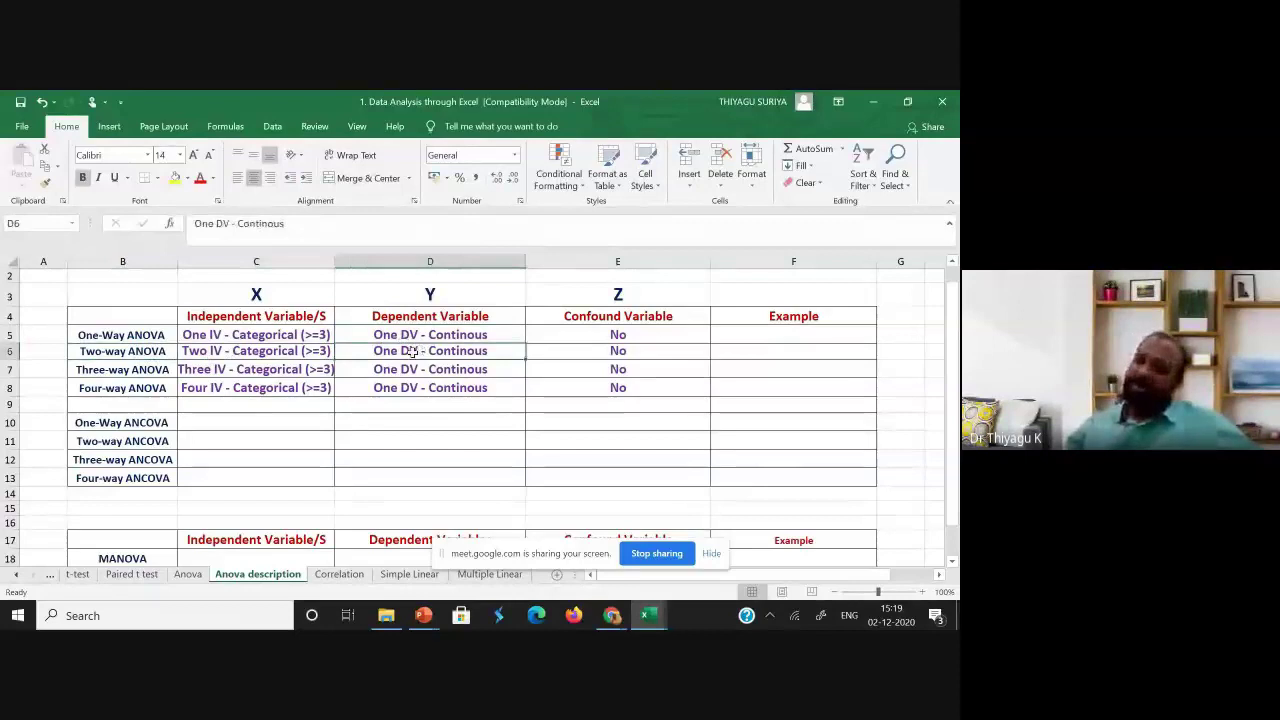
left_click(144, 374)
left_click(231, 383)
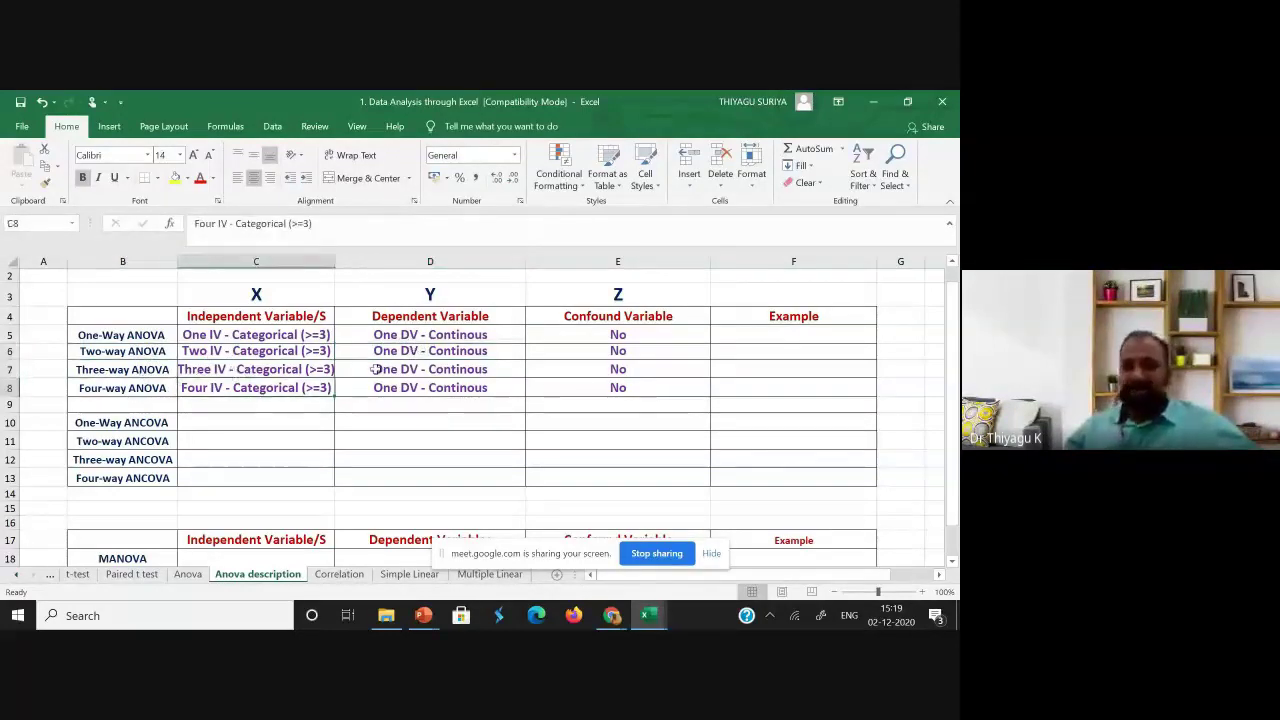
left_click(376, 369)
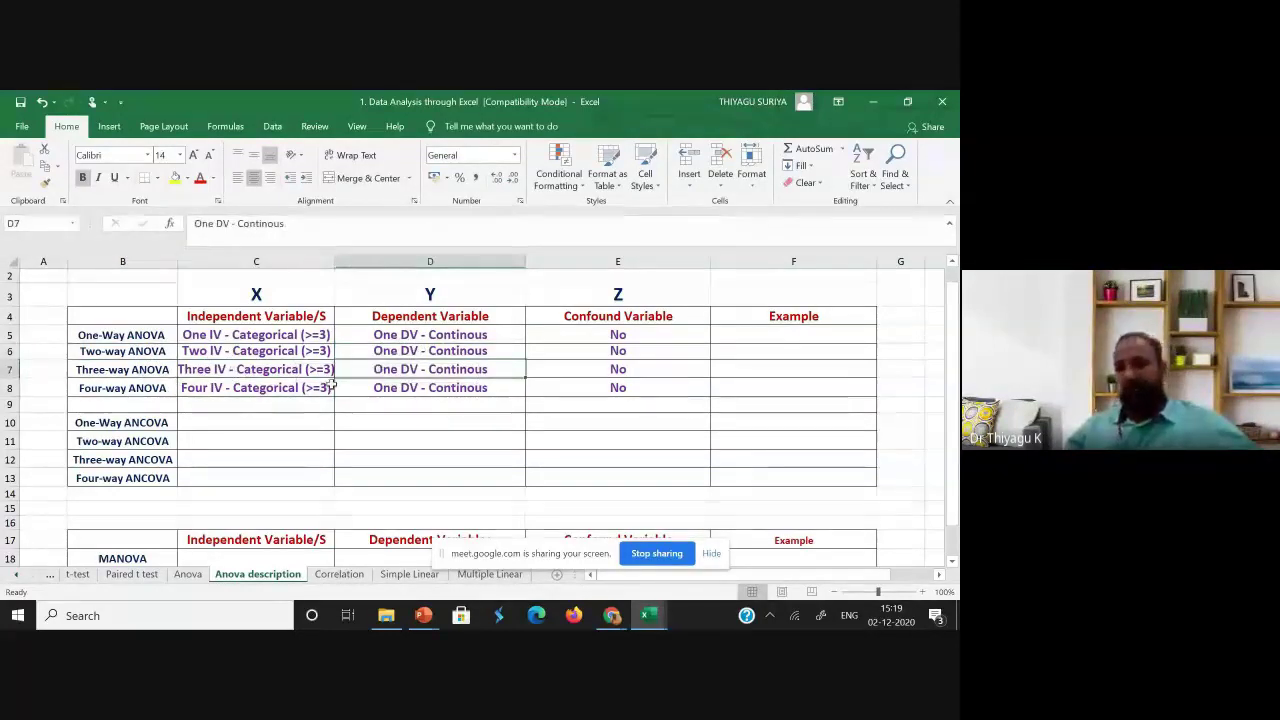
left_click(186, 388)
left_click(420, 388)
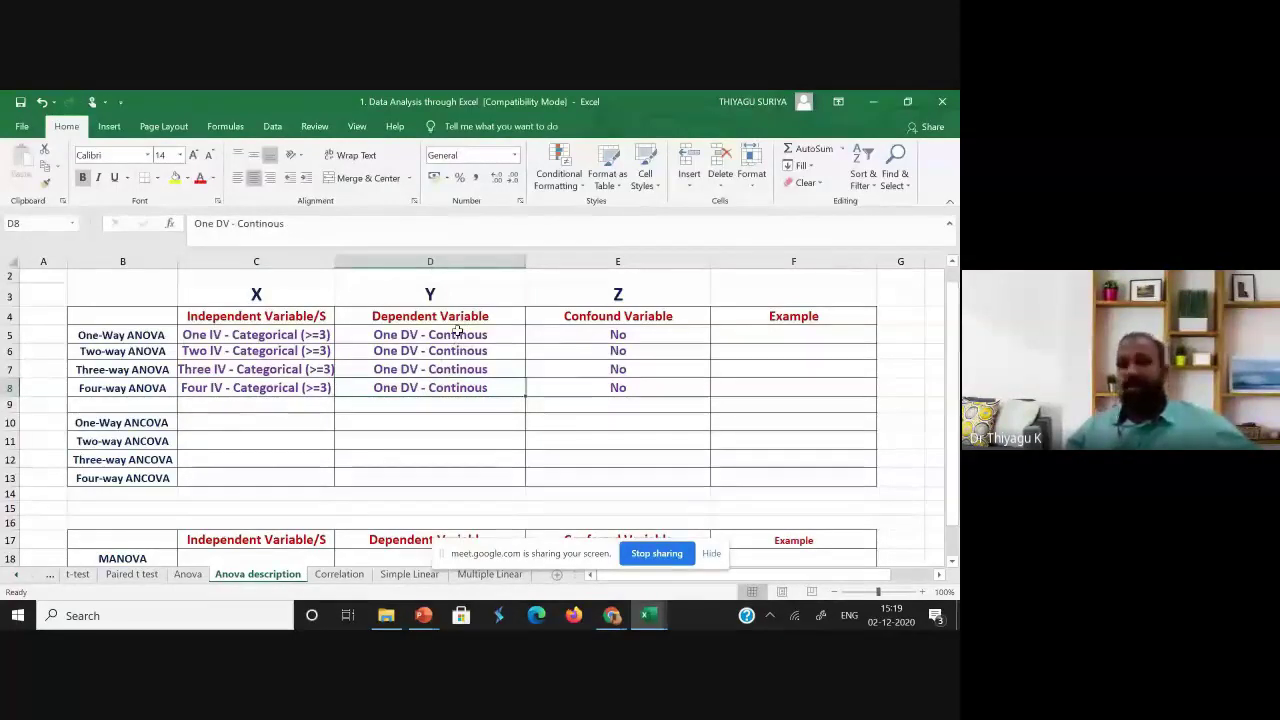
left_click(251, 262)
- Copy the ANOVA IV and DV entries C5:D8 into the ANCOVA rows C10:D13
left_click(443, 261)
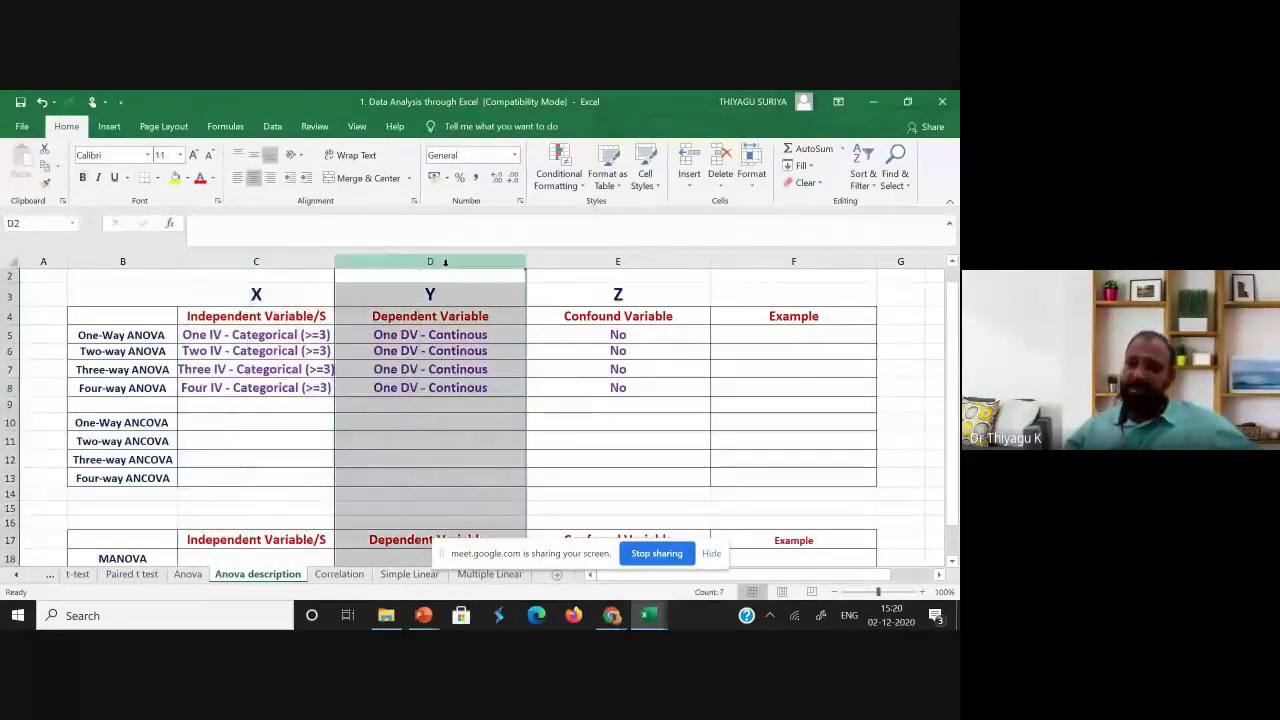
scroll(449, 310, "down", 1)
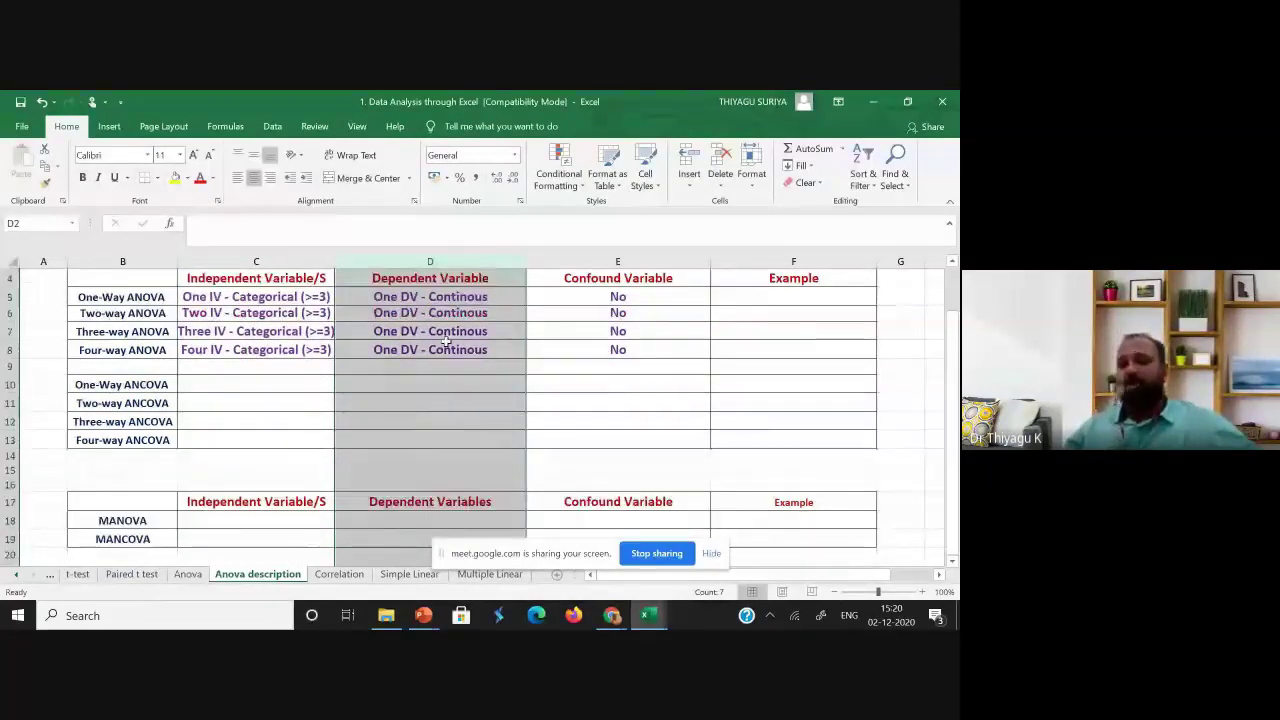
left_click(234, 389)
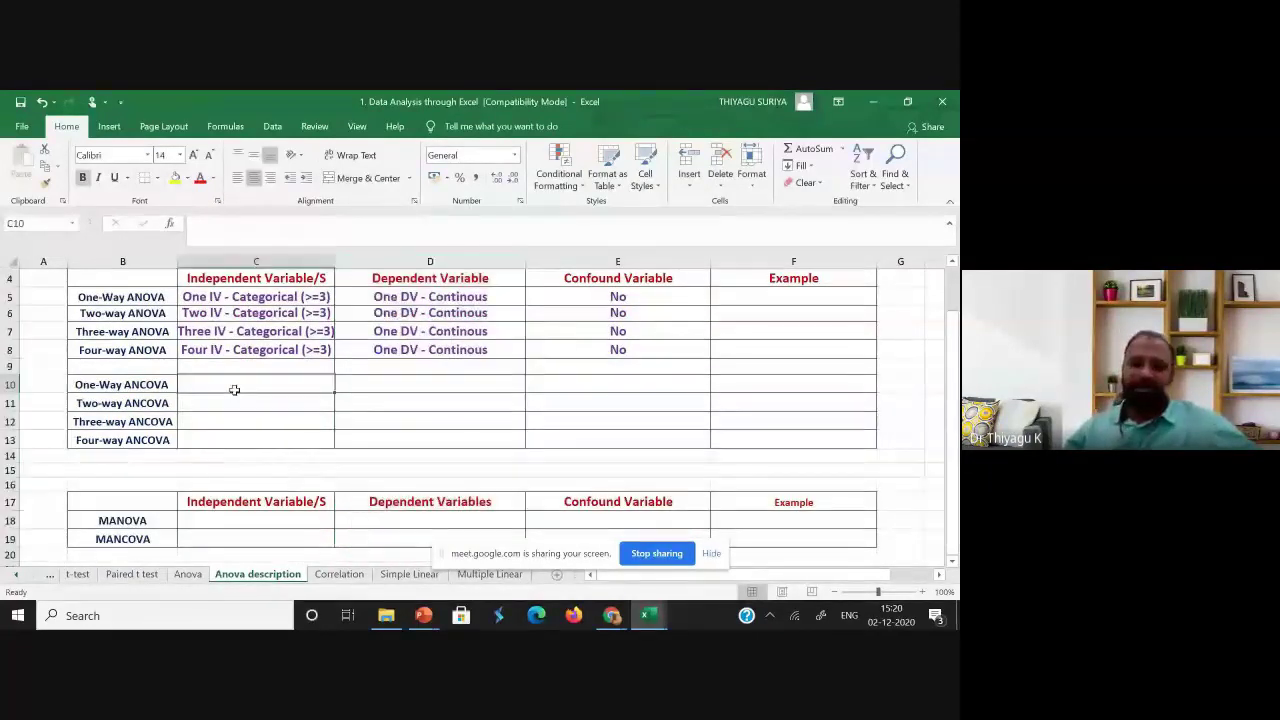
scroll(234, 389, "up", 1)
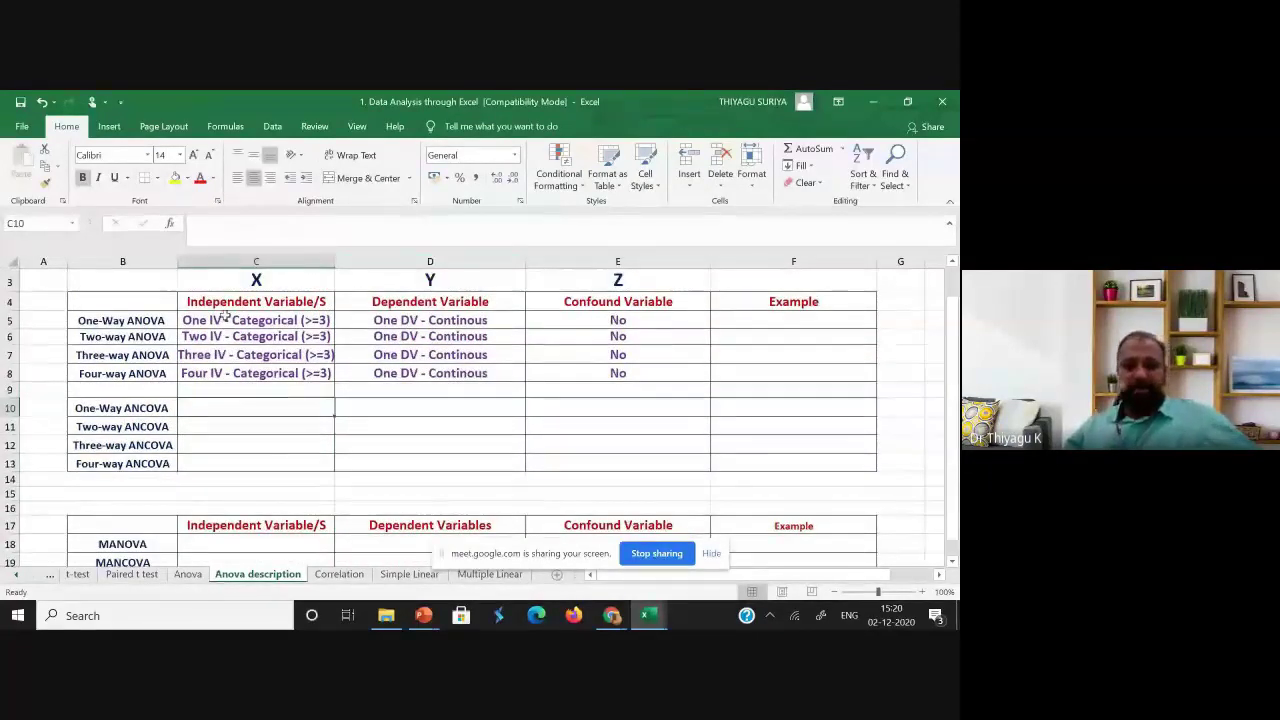
left_click_drag(226, 316, 440, 374)
key("ctrl+c")
key("ctrl+v")
key("ctrl+Down")
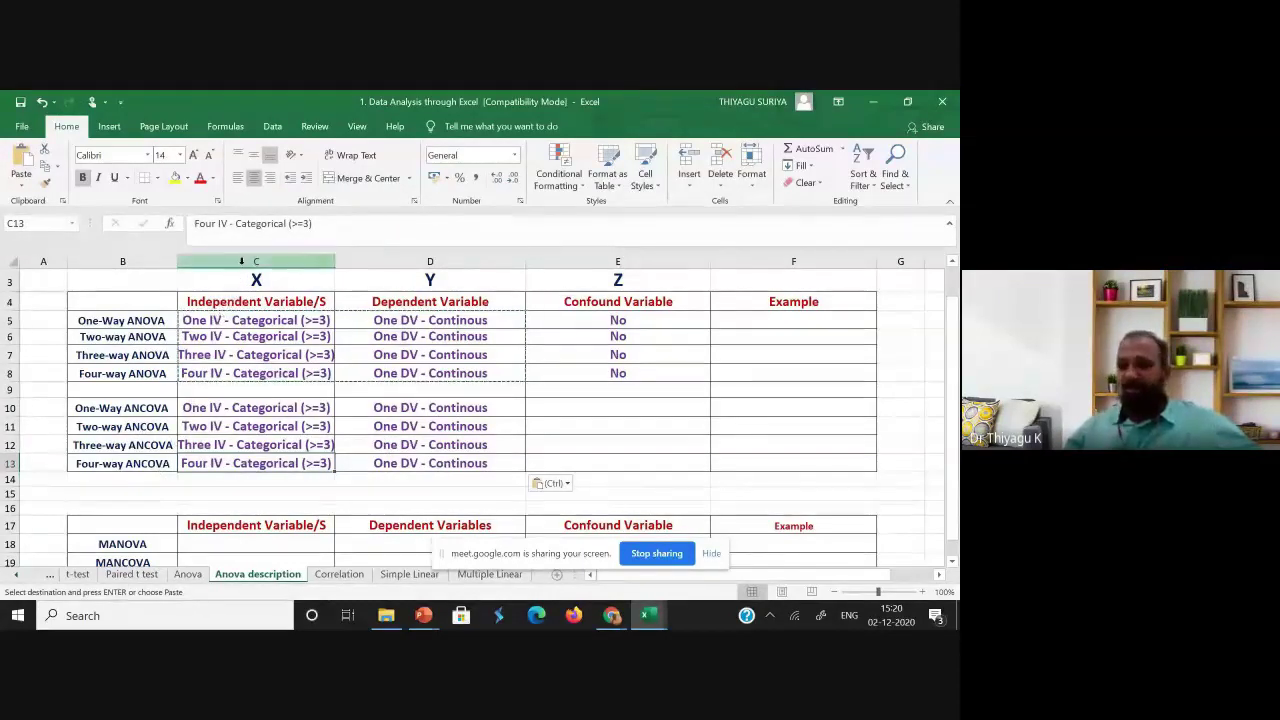
- Review the pasted ANCOVA IV and DV entries and row labels
left_click_drag(245, 261, 390, 261)
left_click(390, 261)
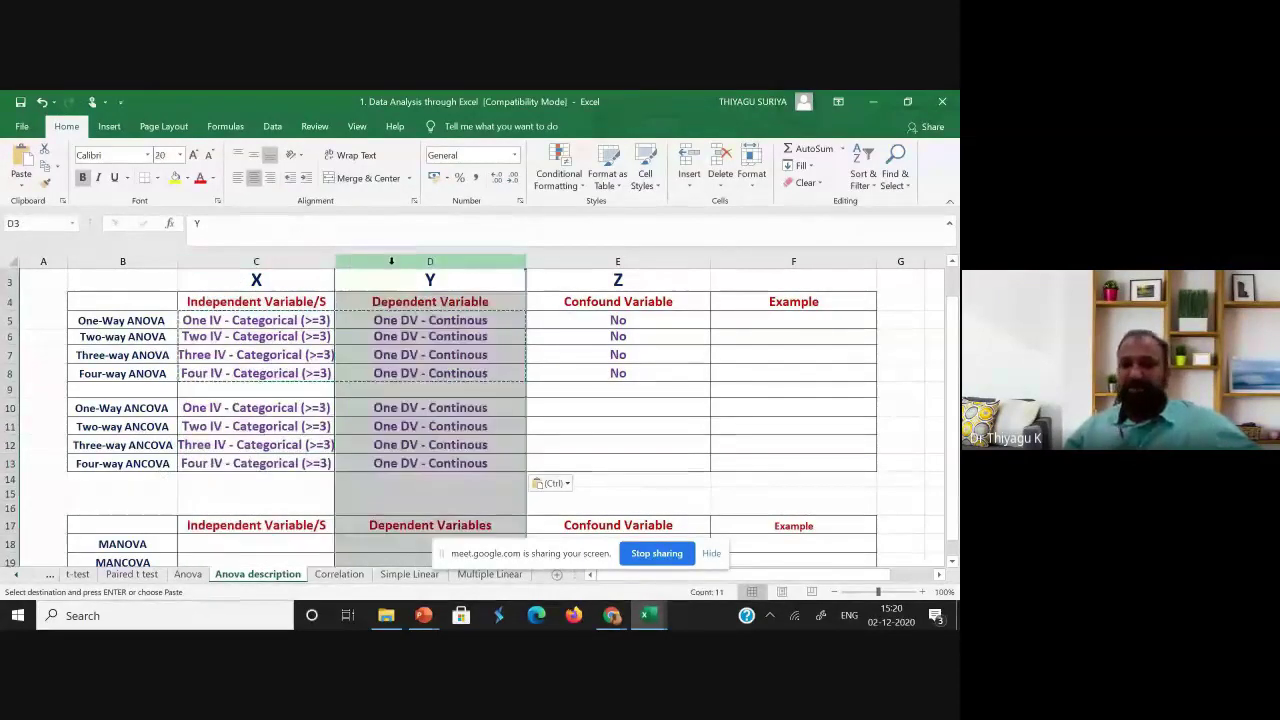
left_click(256, 426)
left_click(430, 408)
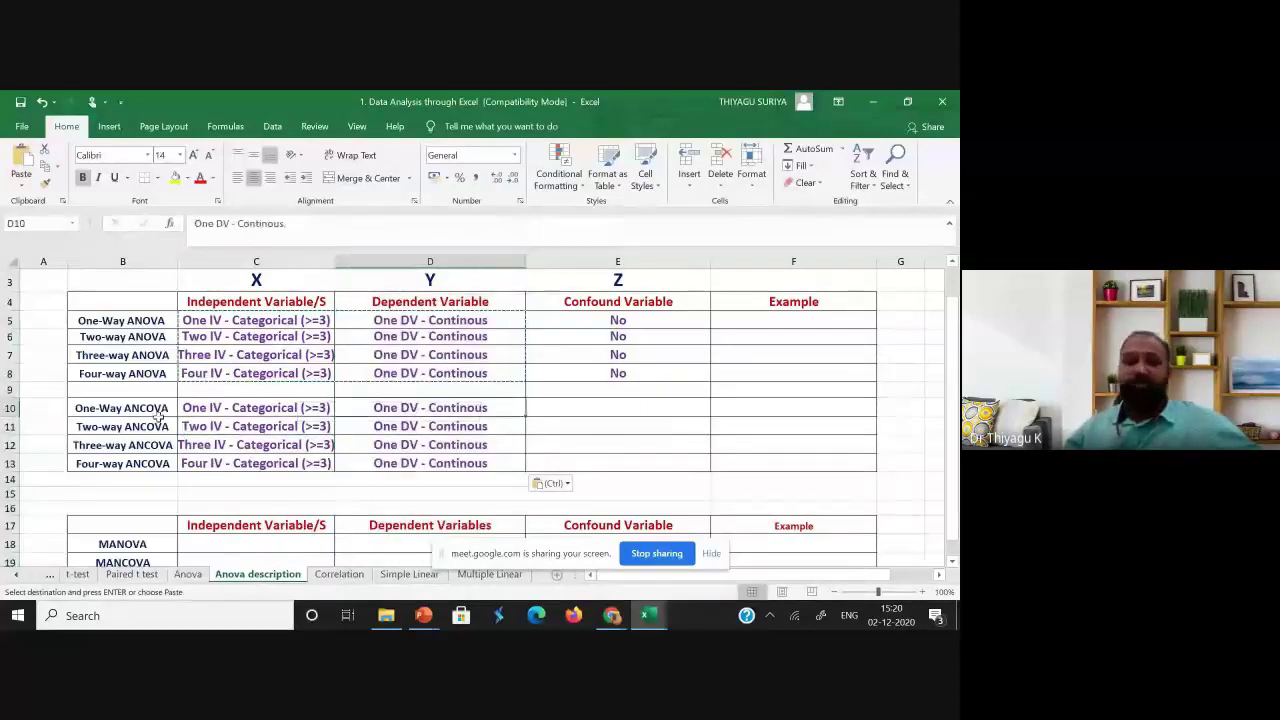
left_click(150, 408)
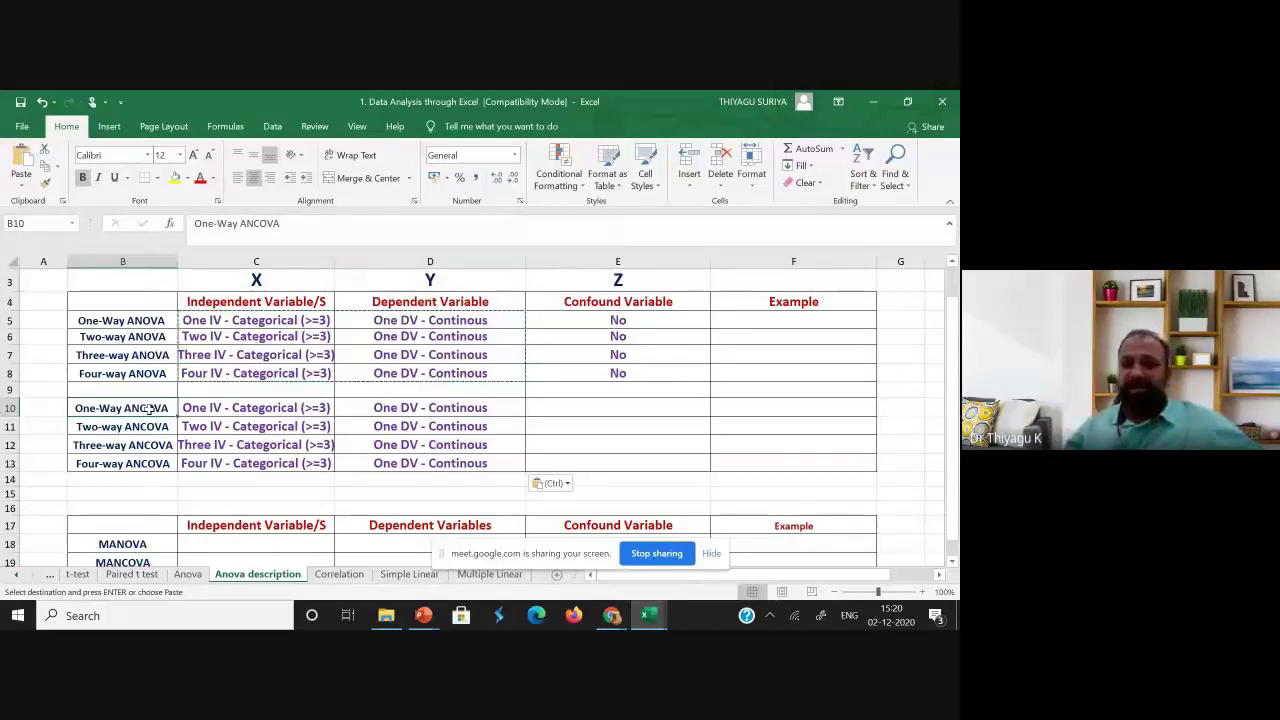
- Copy the 'One DV - Continous' text from D5 into E10
left_click(555, 406)
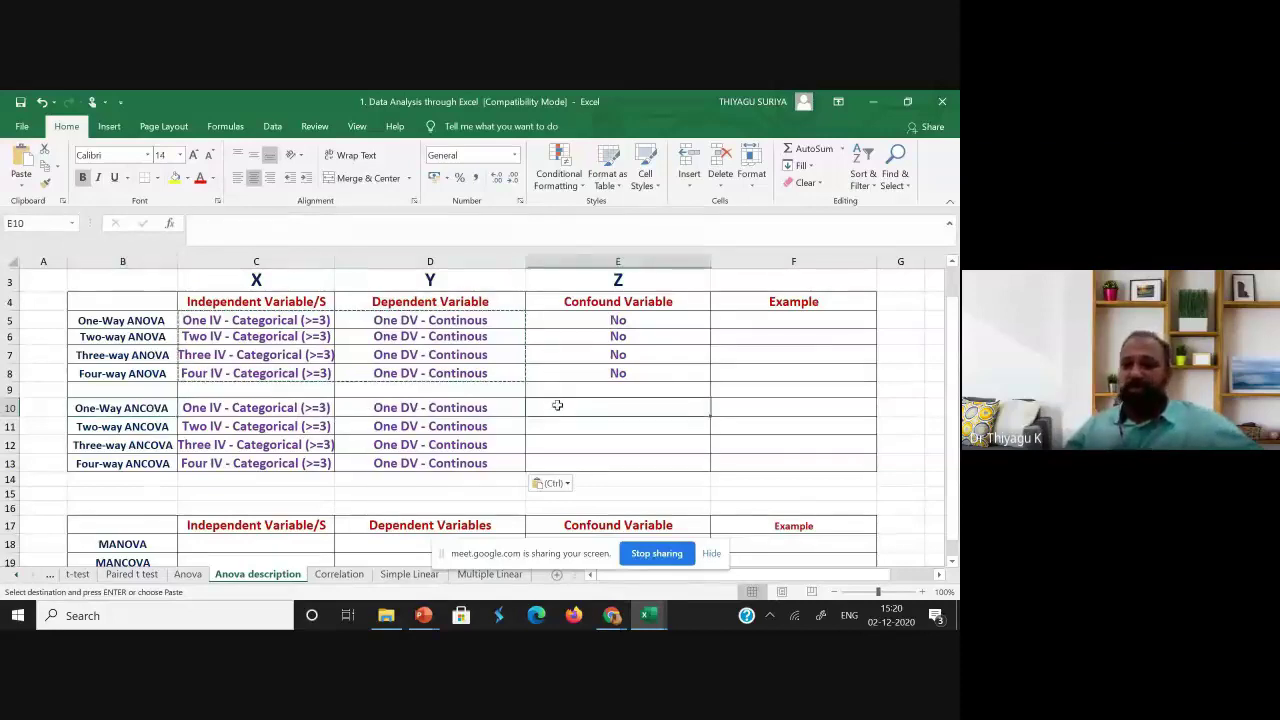
left_click(436, 320)
key("ctrl+c")
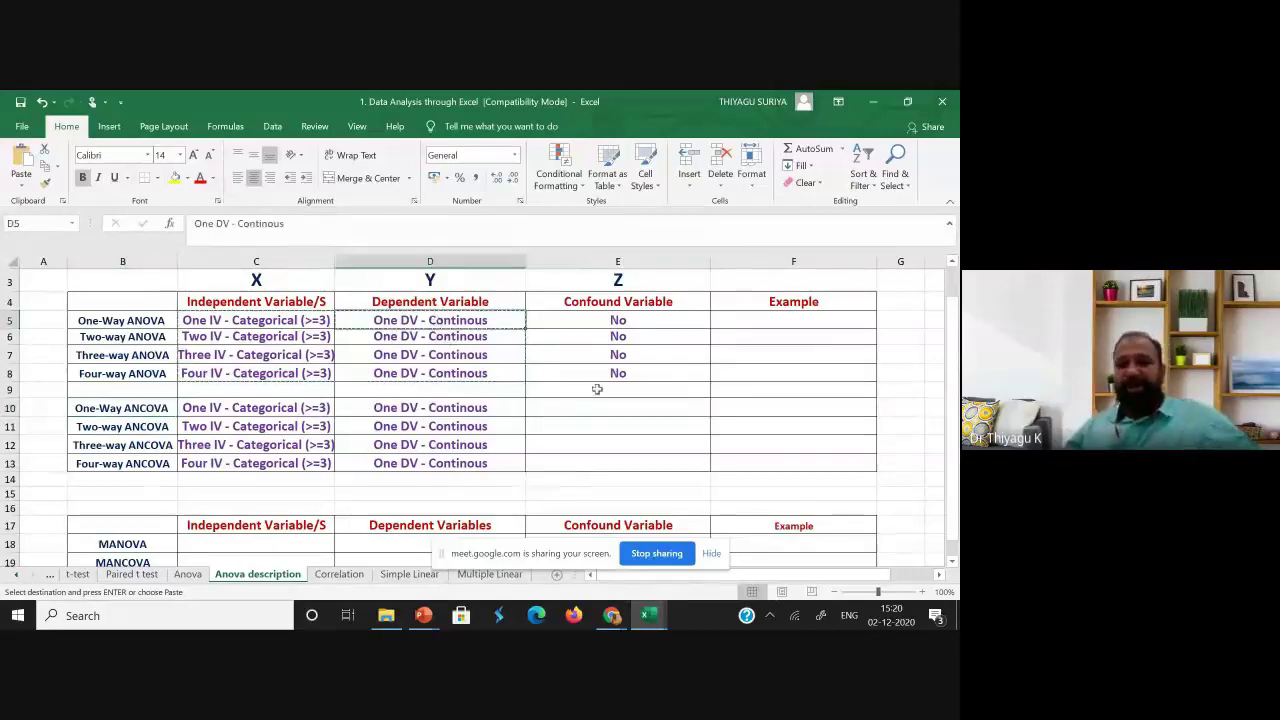
left_click(594, 406)
key("ctrl+v")
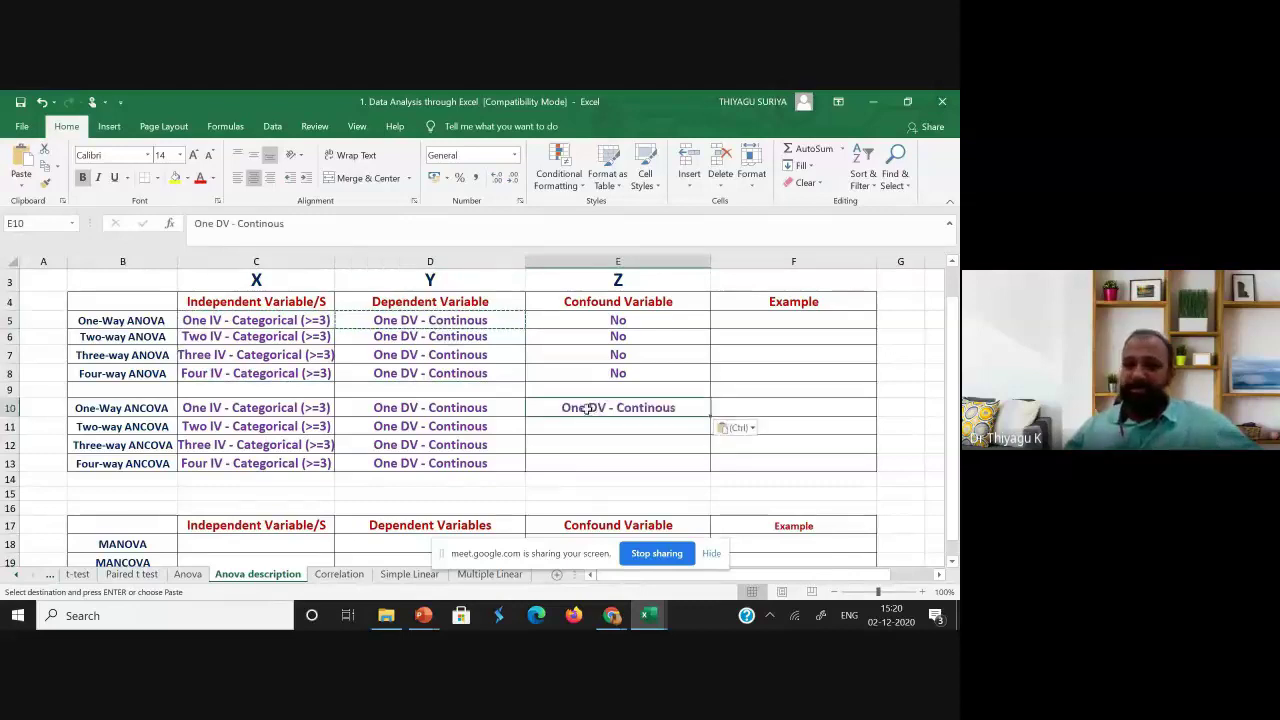
- Edit E10 to 'Minumum One CV - Continous' and fill it down to E13
double_click(563, 408)
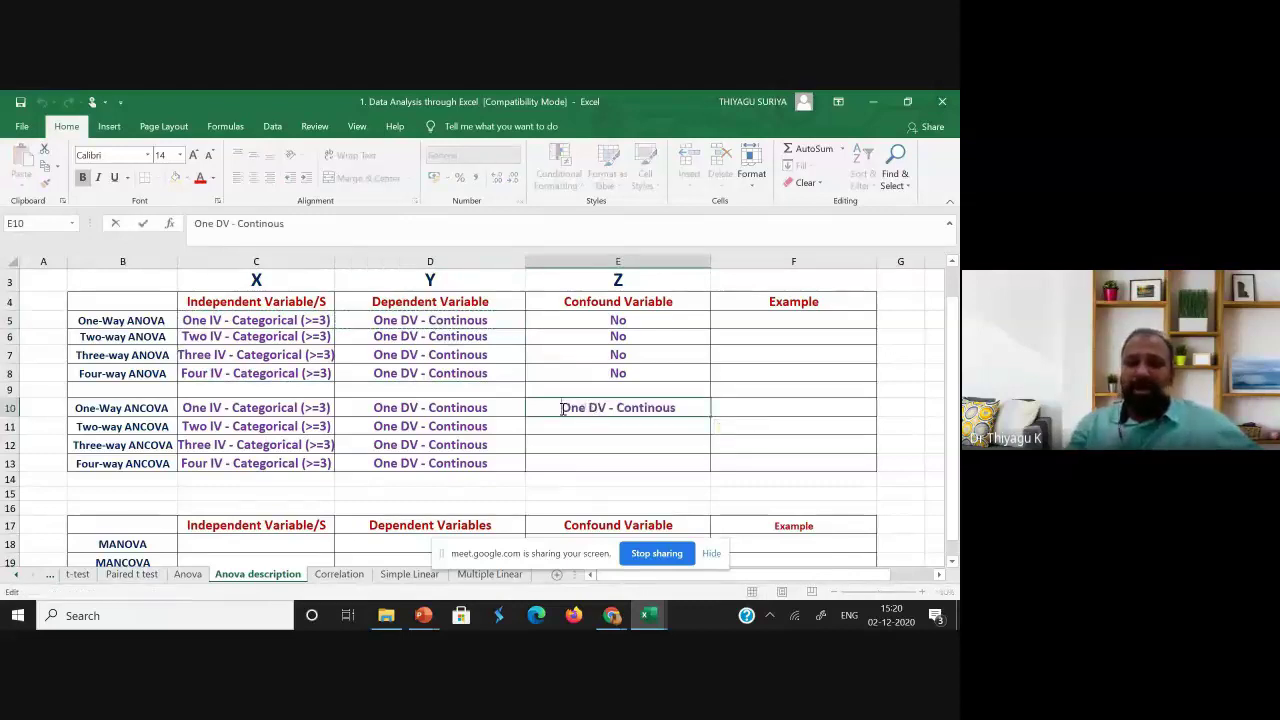
type("Minu")
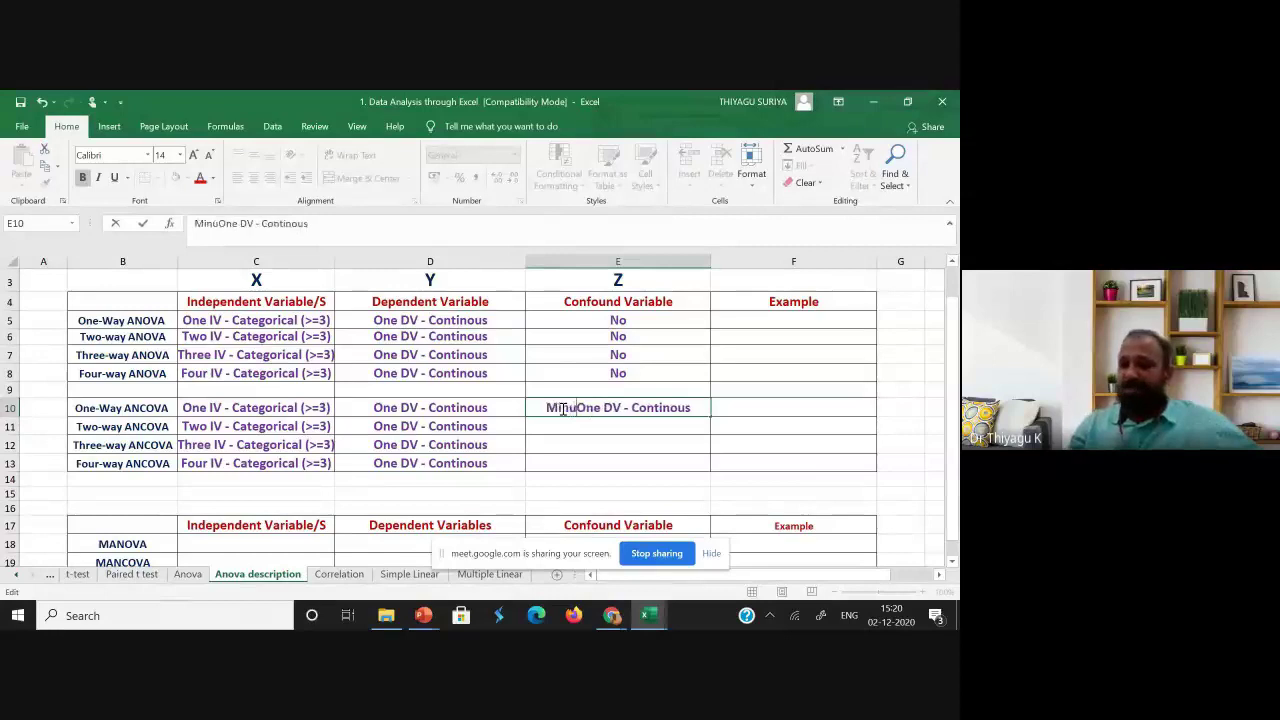
type("mum")
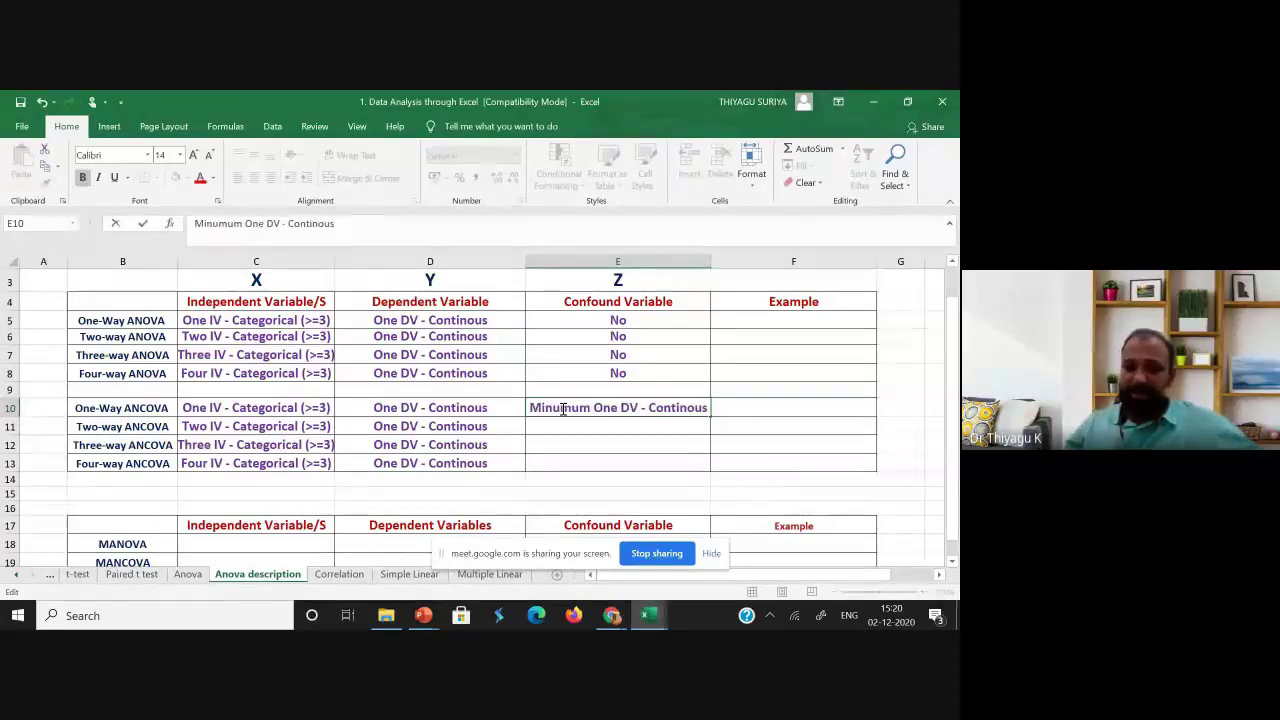
left_click(624, 407)
key("BackSpace")
type("C")
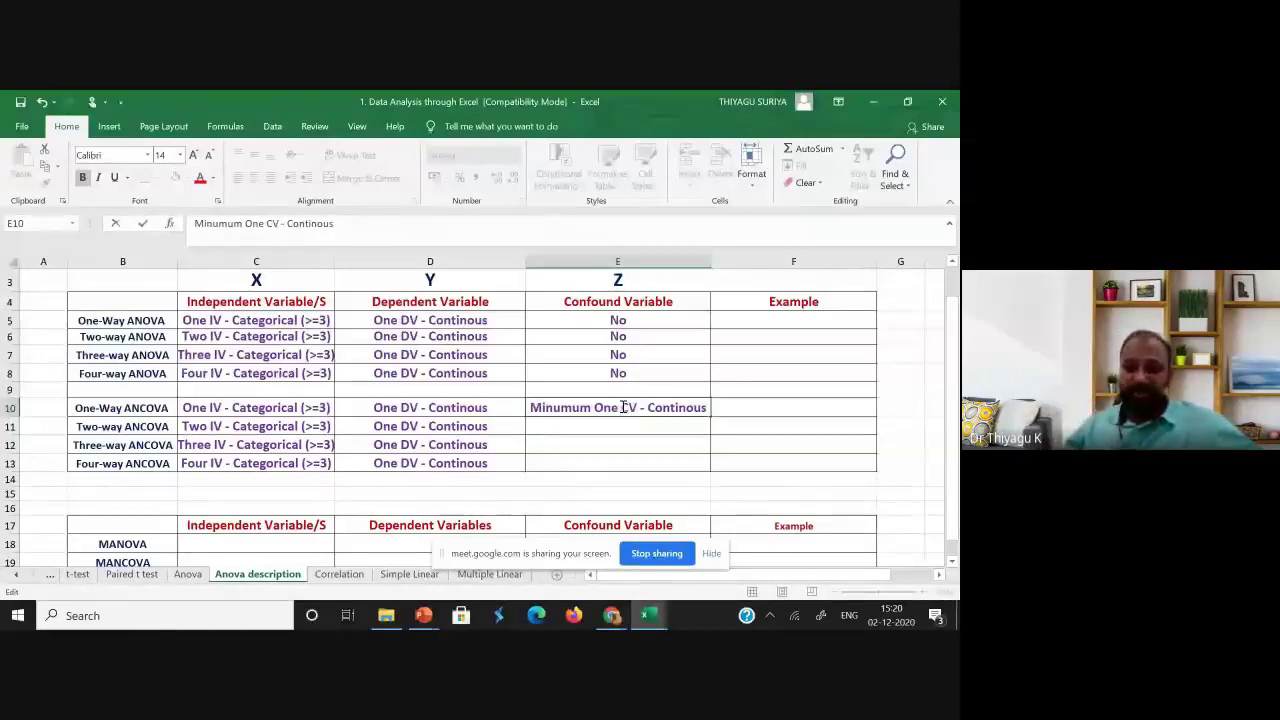
left_click(655, 407)
left_click_drag(713, 420, 714, 468)
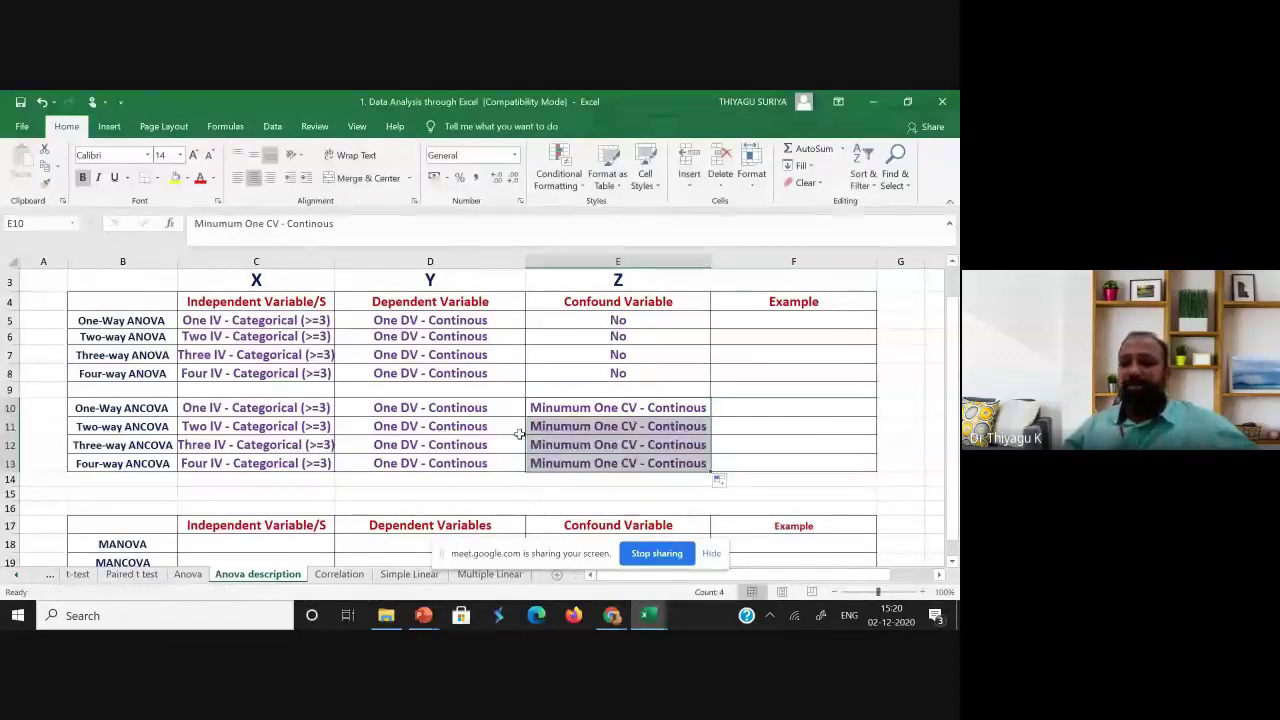
left_click(108, 412)
left_click(235, 404)
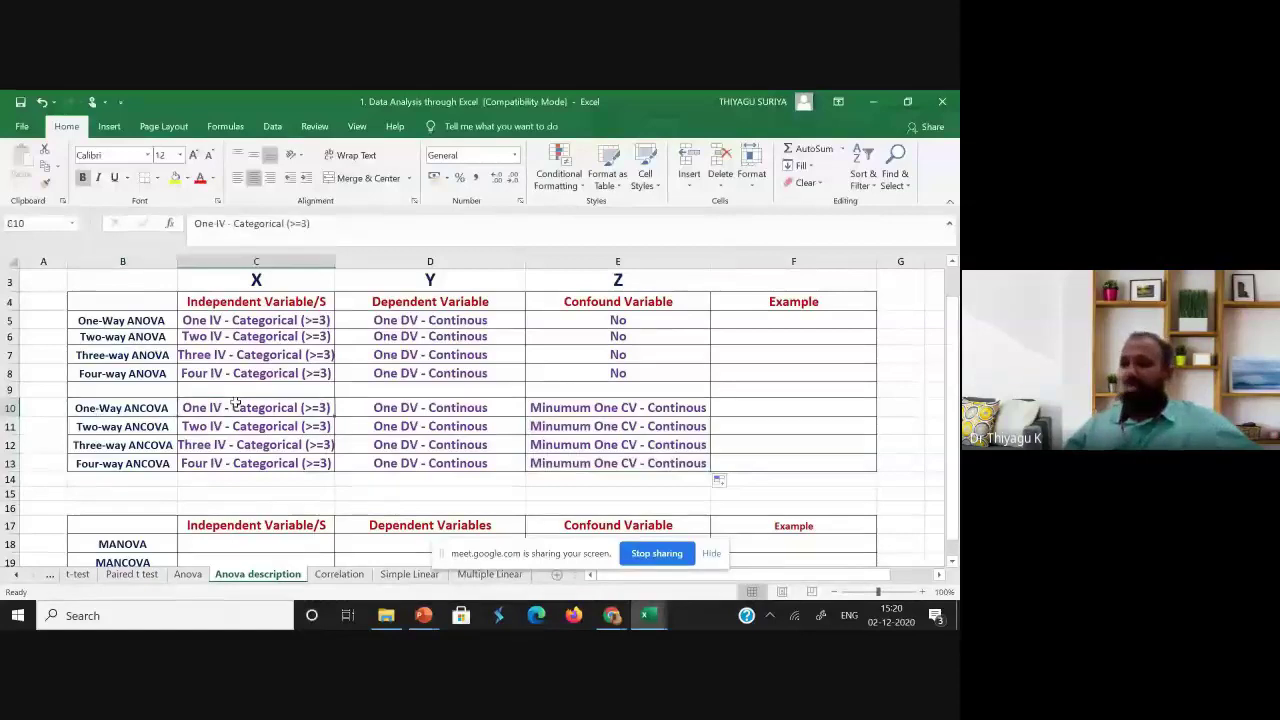
left_click(414, 407)
left_click(540, 408)
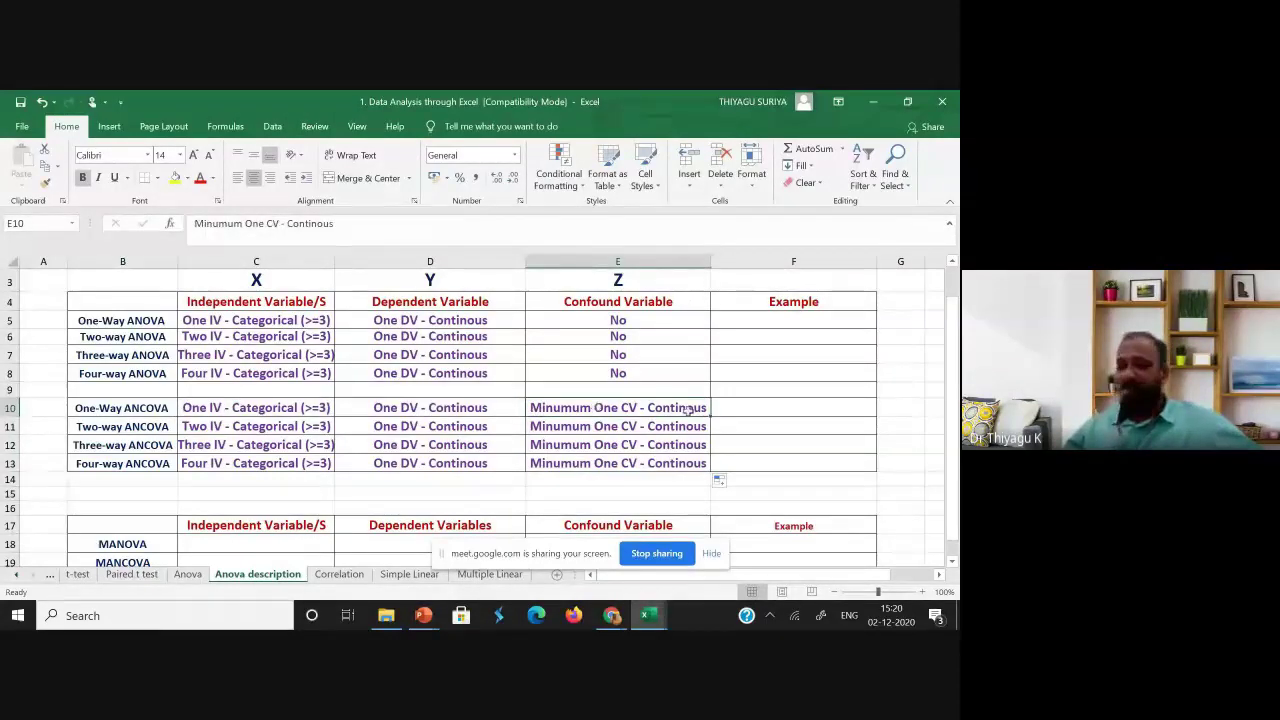
left_click(132, 427)
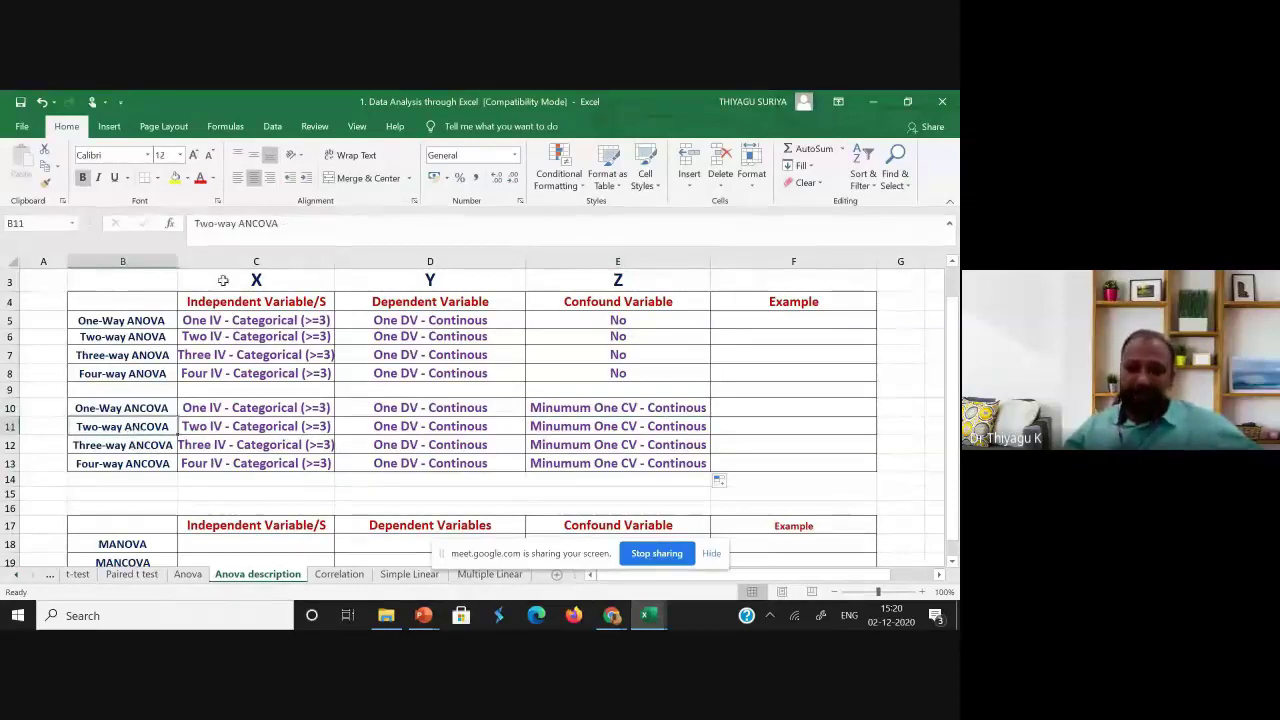
left_click_drag(235, 407, 242, 457)
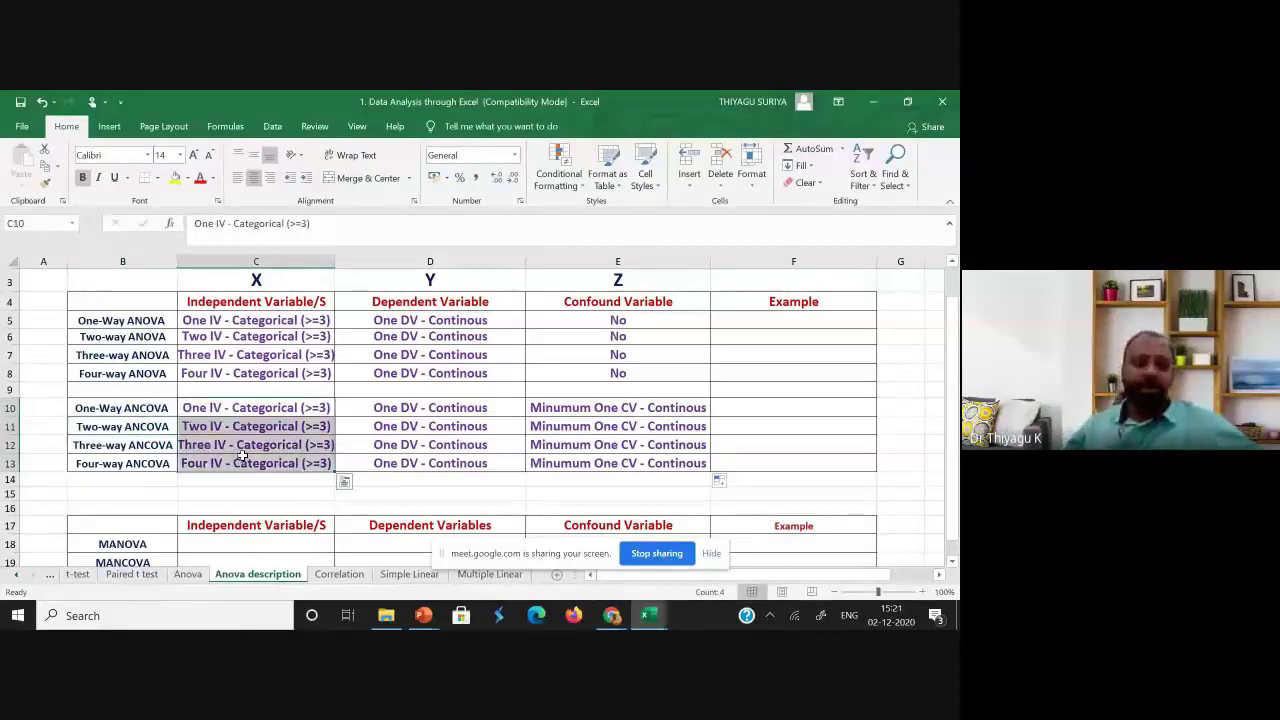
left_click(215, 427)
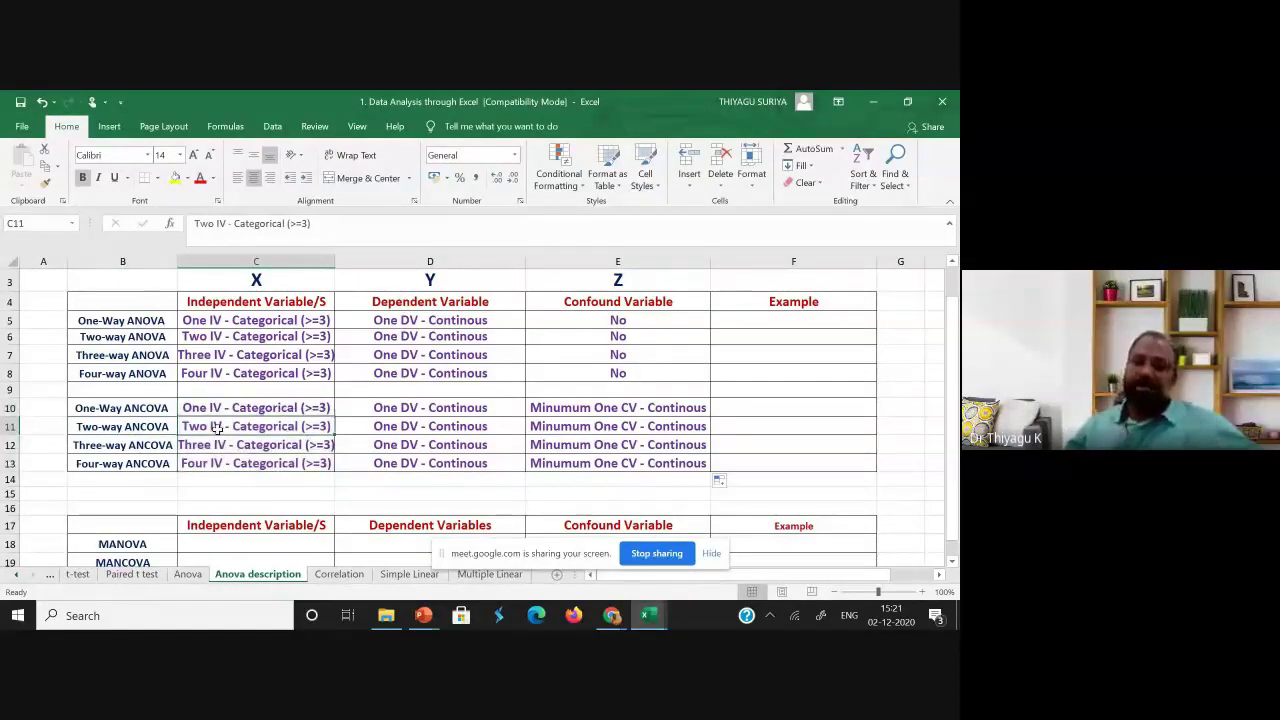
left_click(217, 445)
left_click(213, 469)
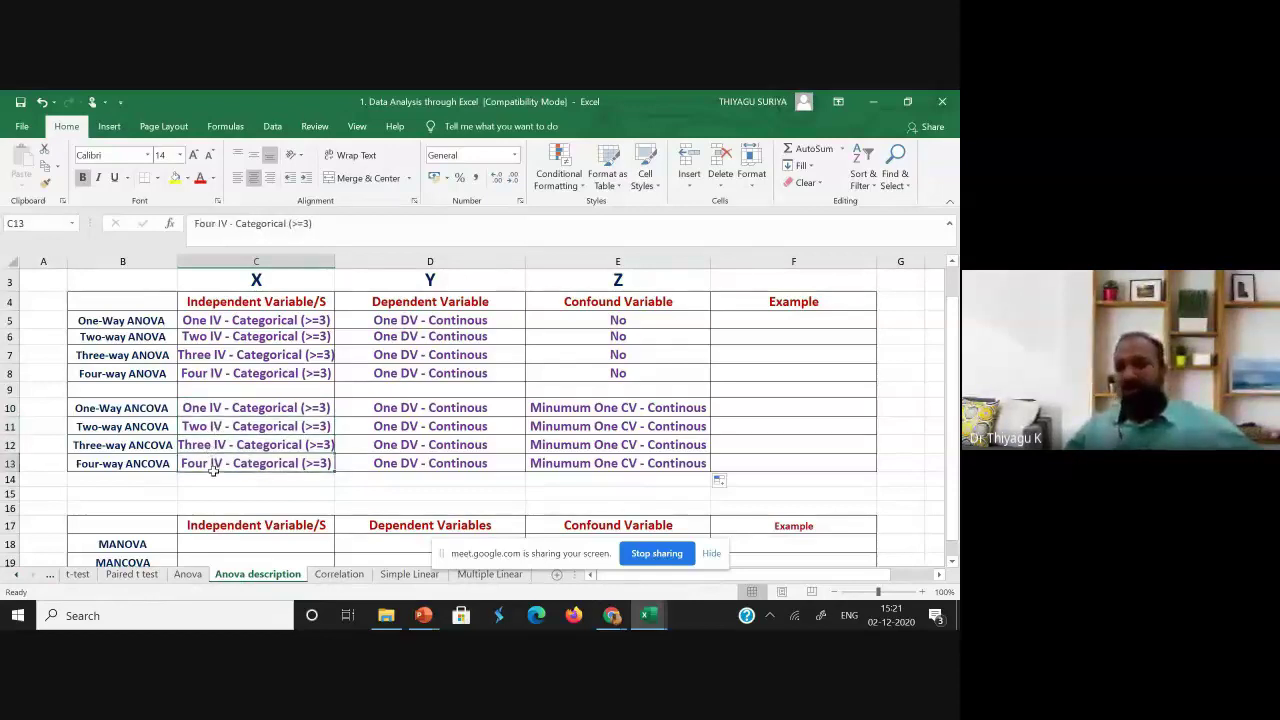
left_click(412, 408)
left_click_drag(414, 425, 419, 461)
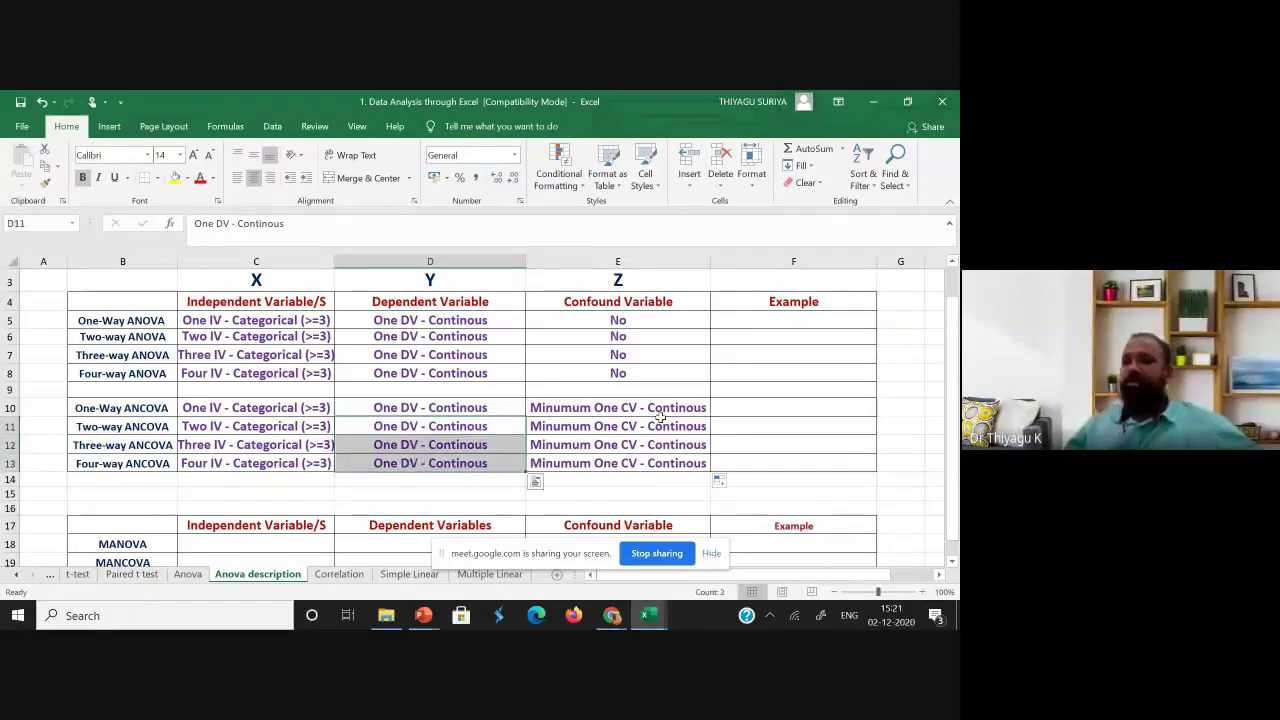
left_click_drag(640, 424, 645, 459)
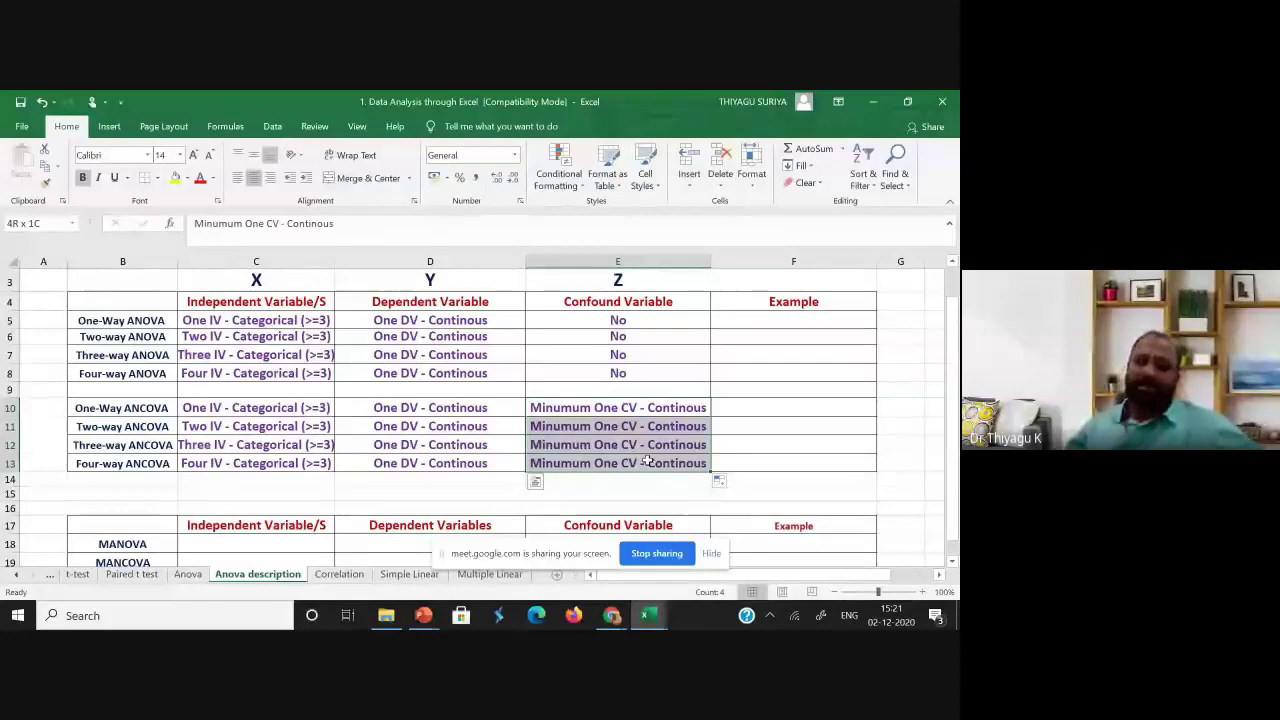
left_click(146, 414)
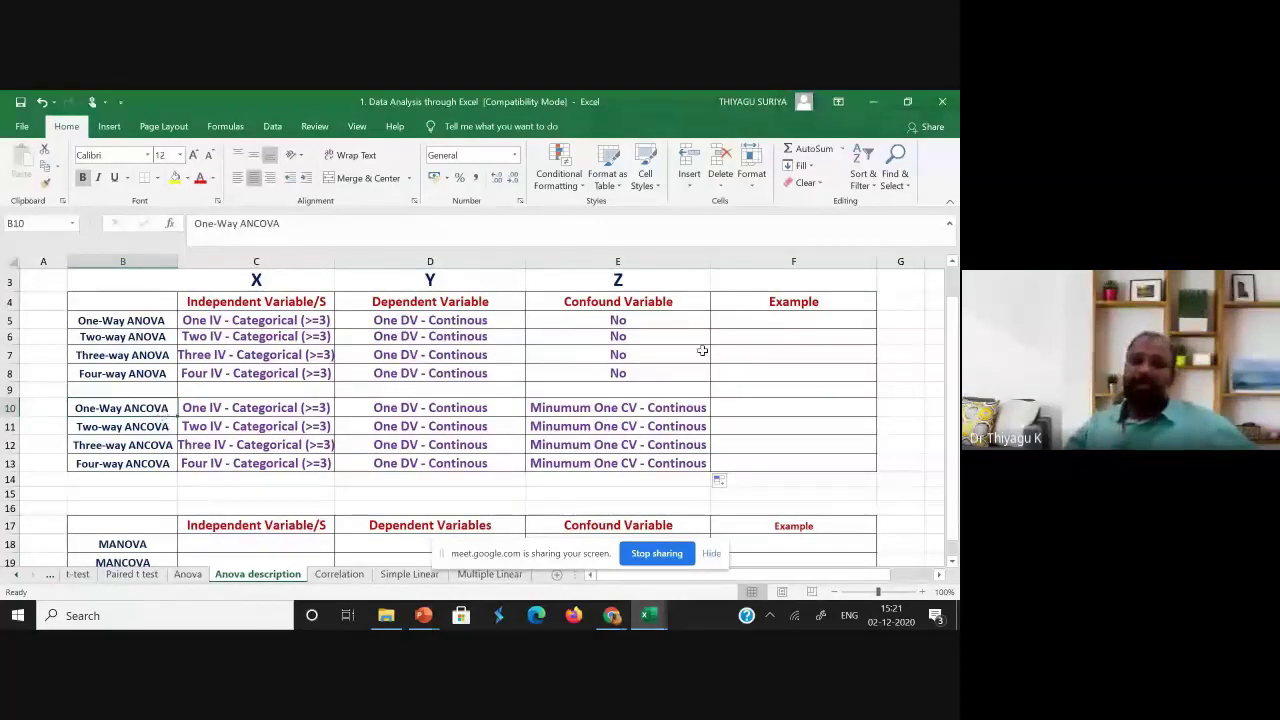
- Type the example 'Religious - El' into F5
left_click(772, 321)
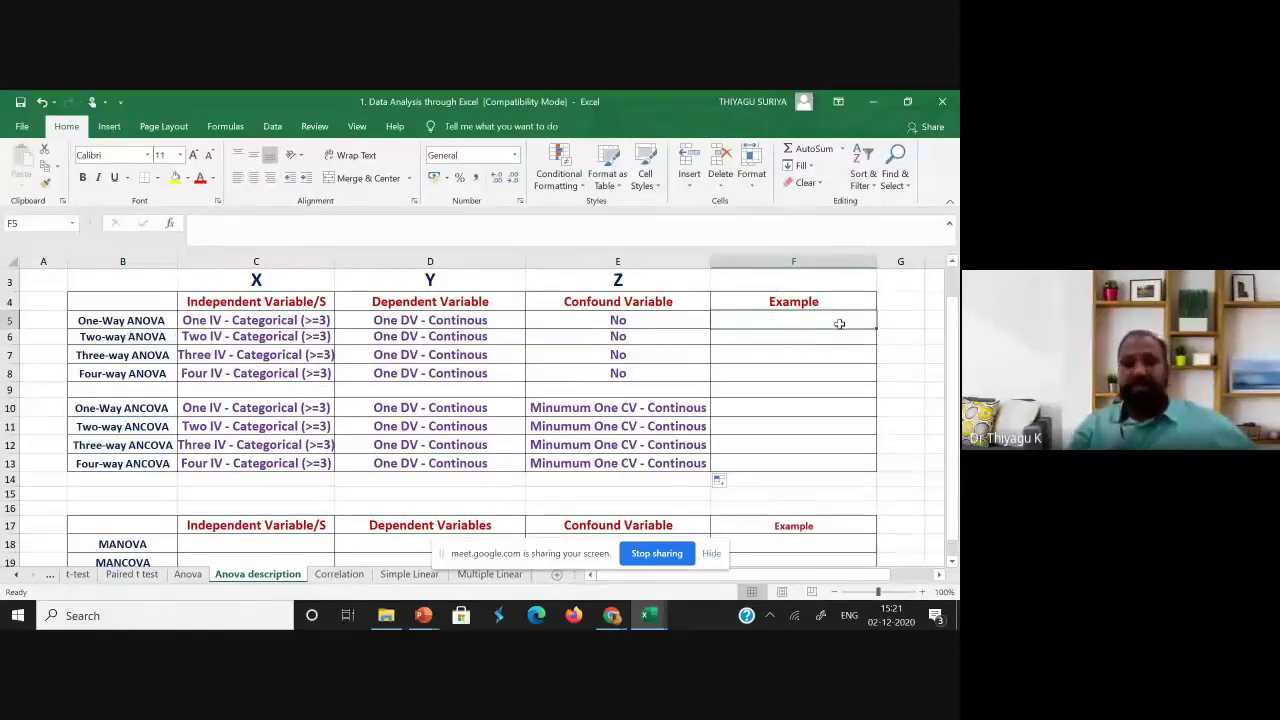
left_click_drag(839, 323, 890, 321)
type("Rel")
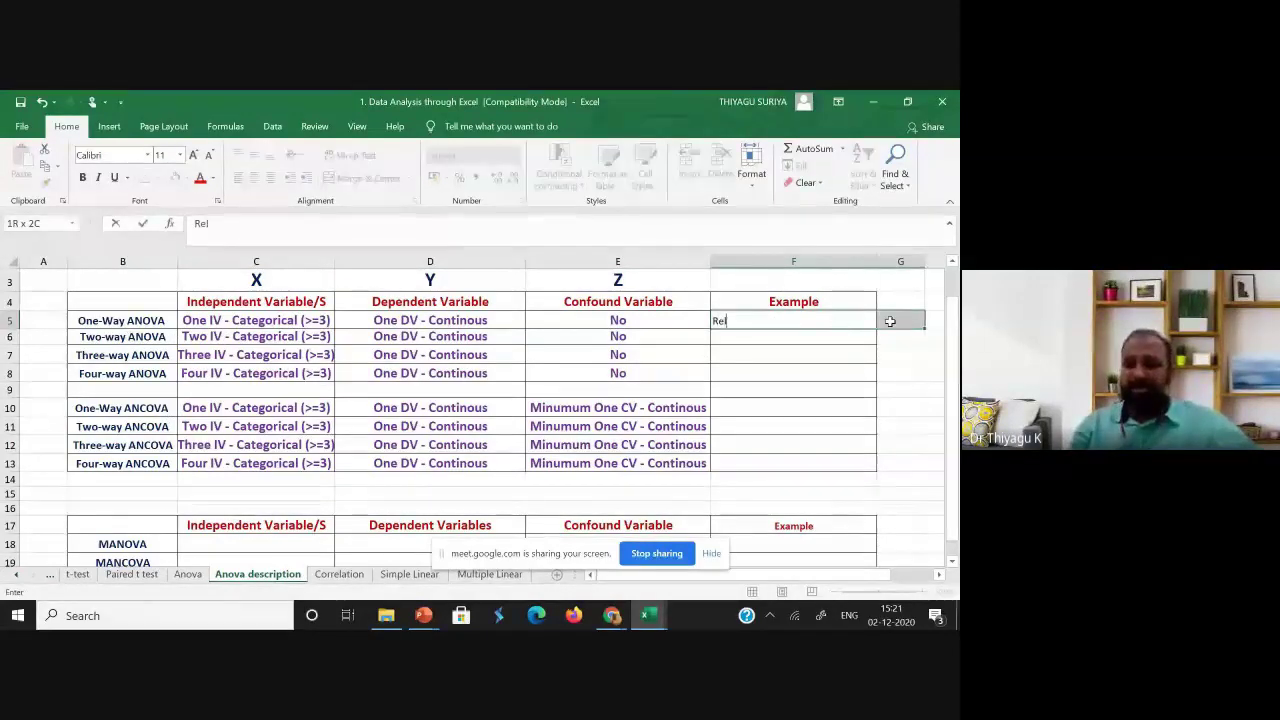
type("g")
key("BackSpace")
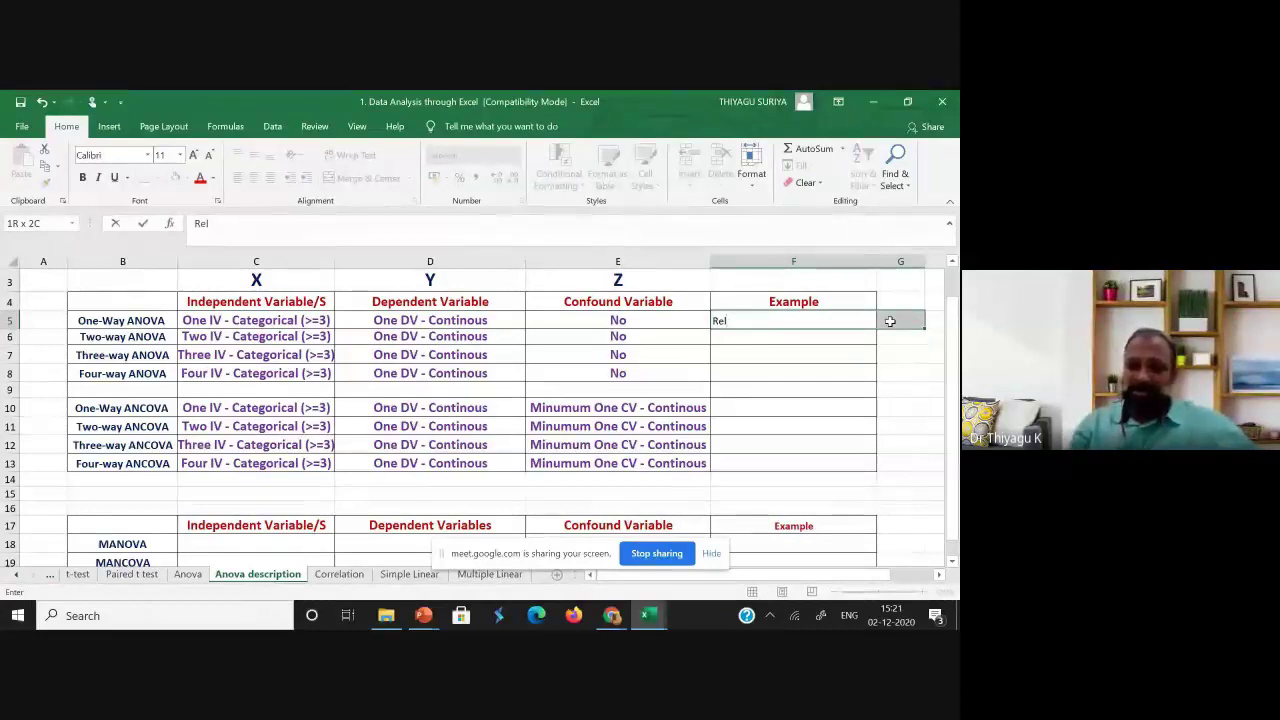
type("ig")
key("BackSpace")
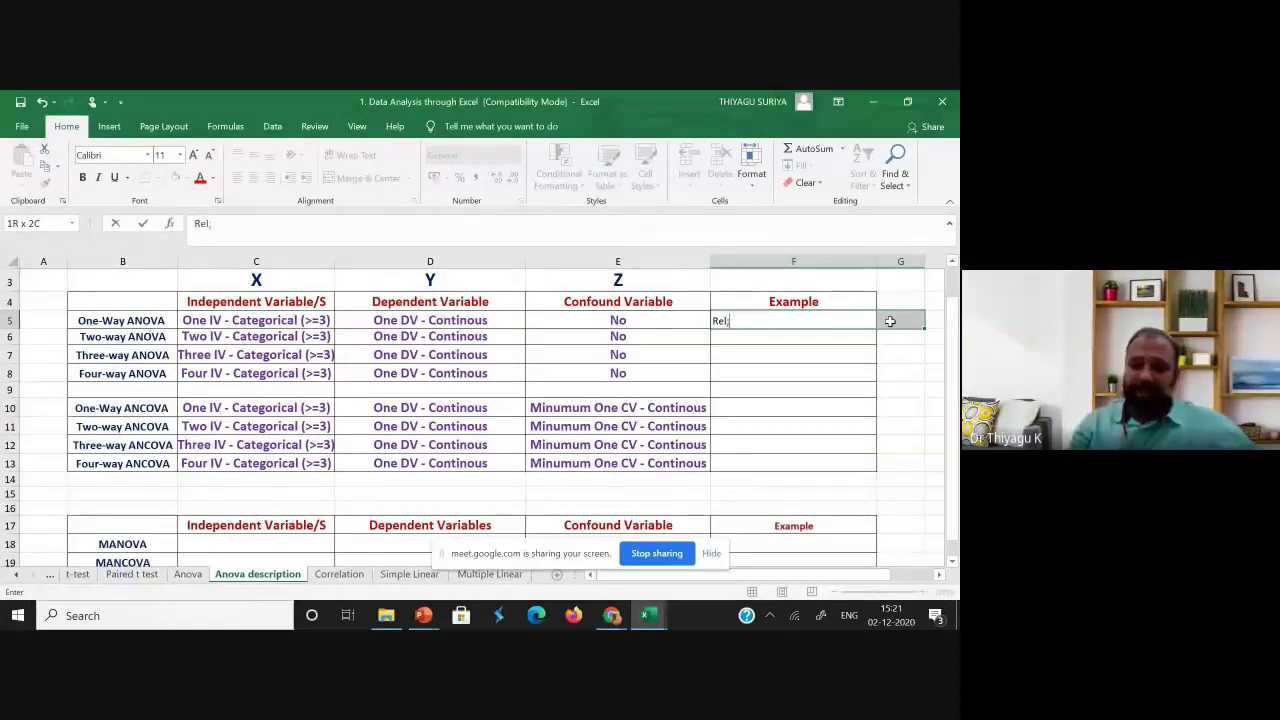
type("gious - E")
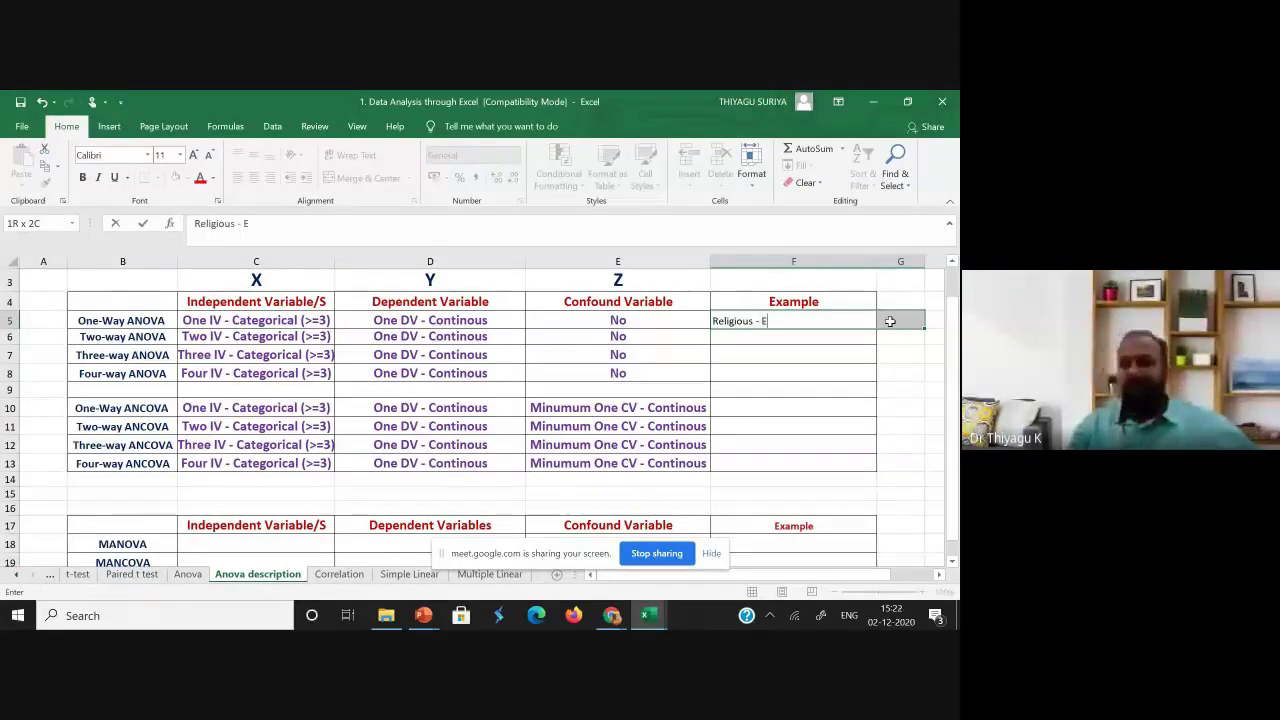
type("h")
key("BackSpace")
type("l")
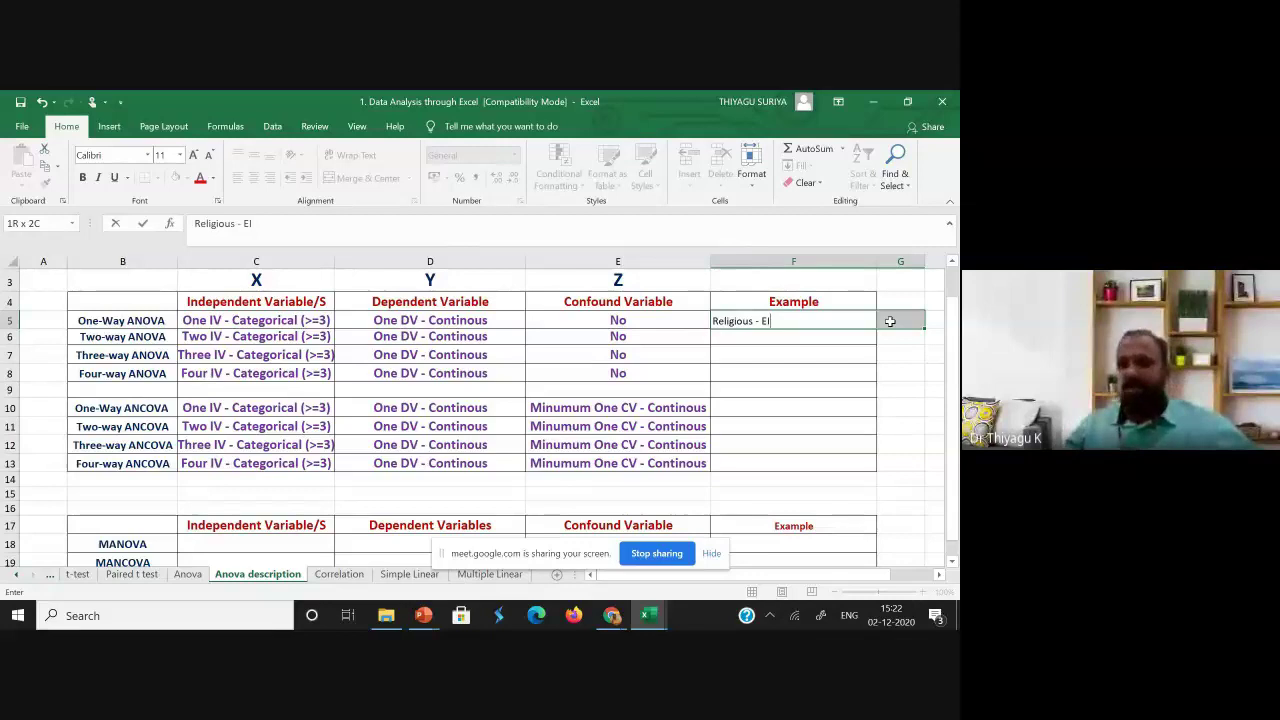
- Edit F5 to read 'Religious (cate) - EI (Conti)'
left_click(784, 320)
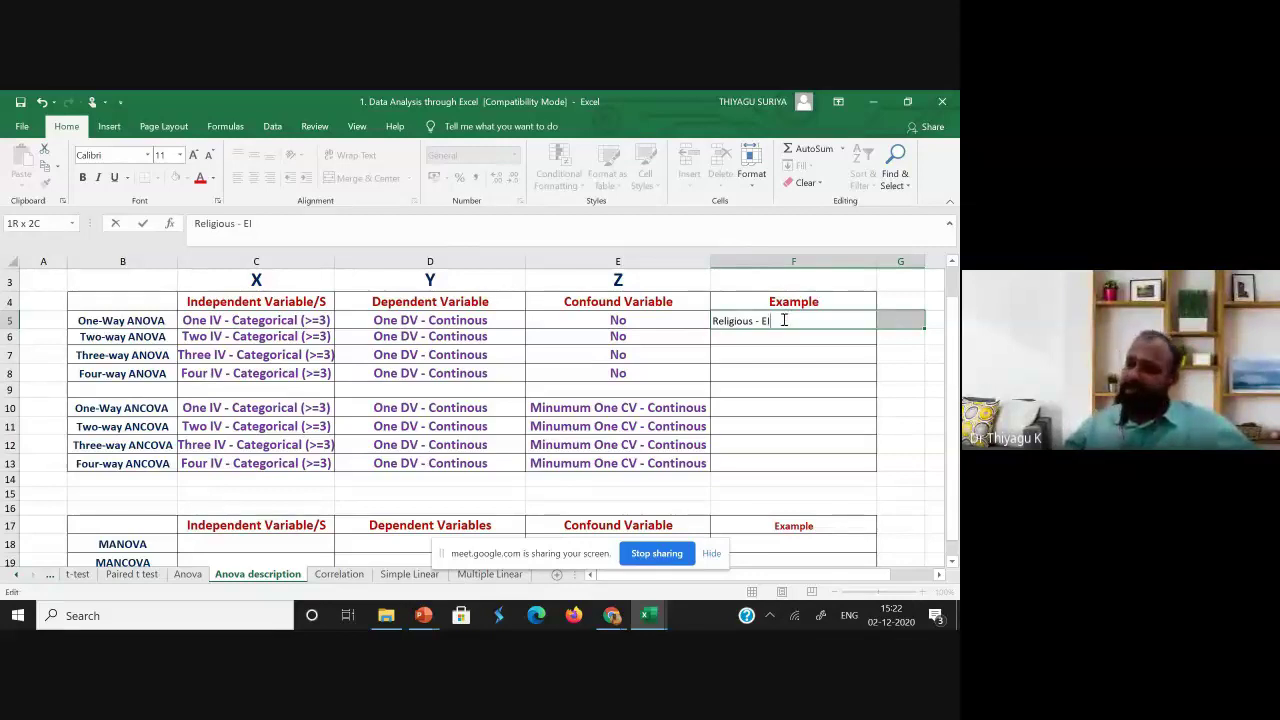
left_click_drag(753, 321, 714, 321)
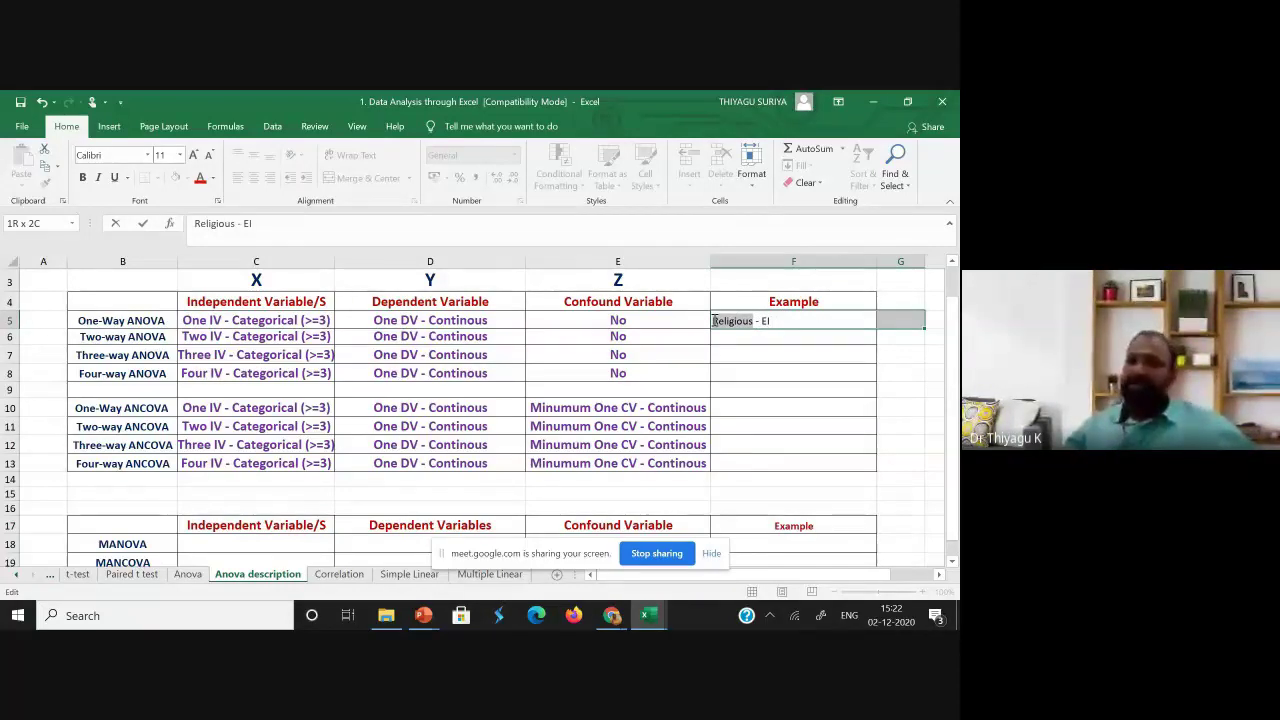
left_click(766, 321)
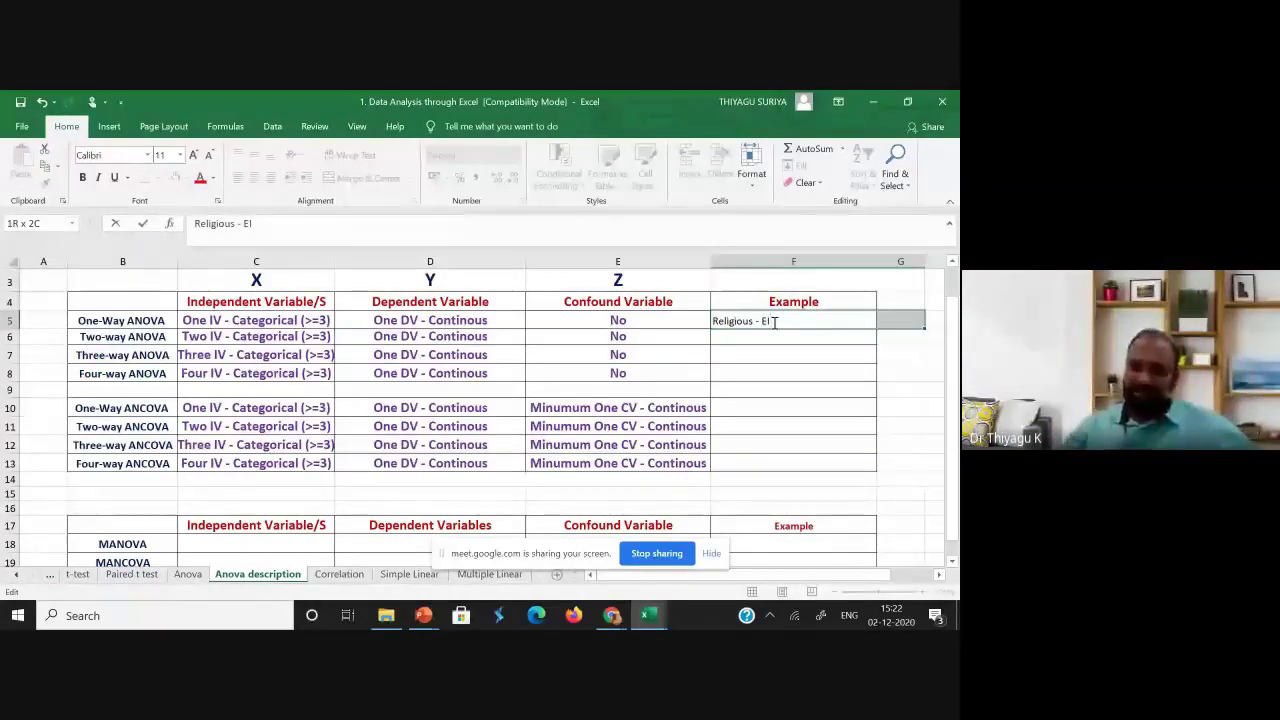
left_click(755, 321)
type("( ")
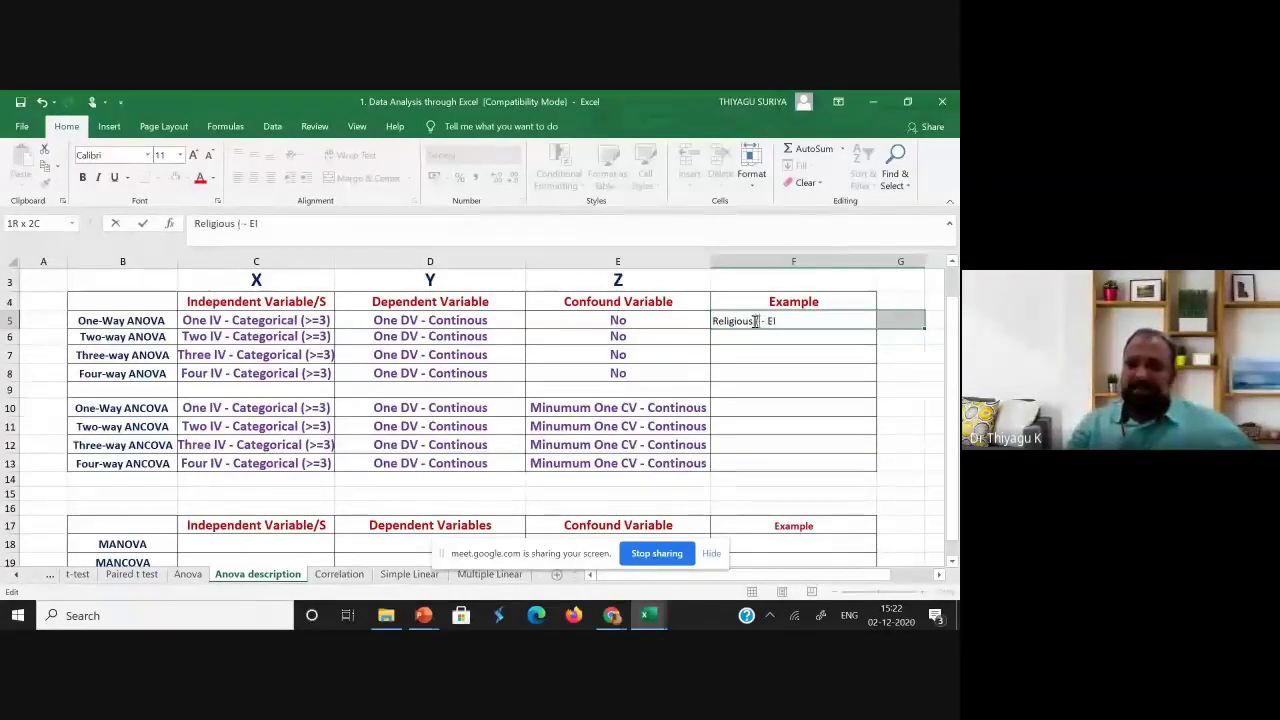
type("cate)")
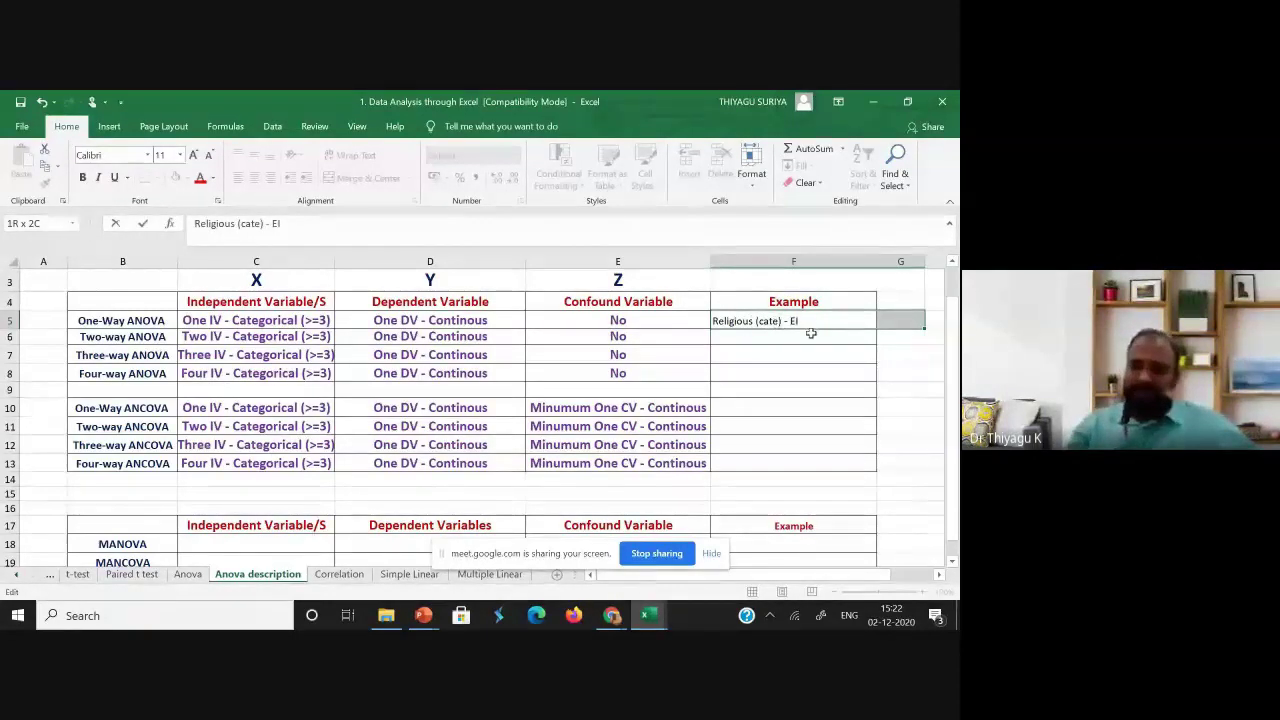
type(" - EI (Conti)")
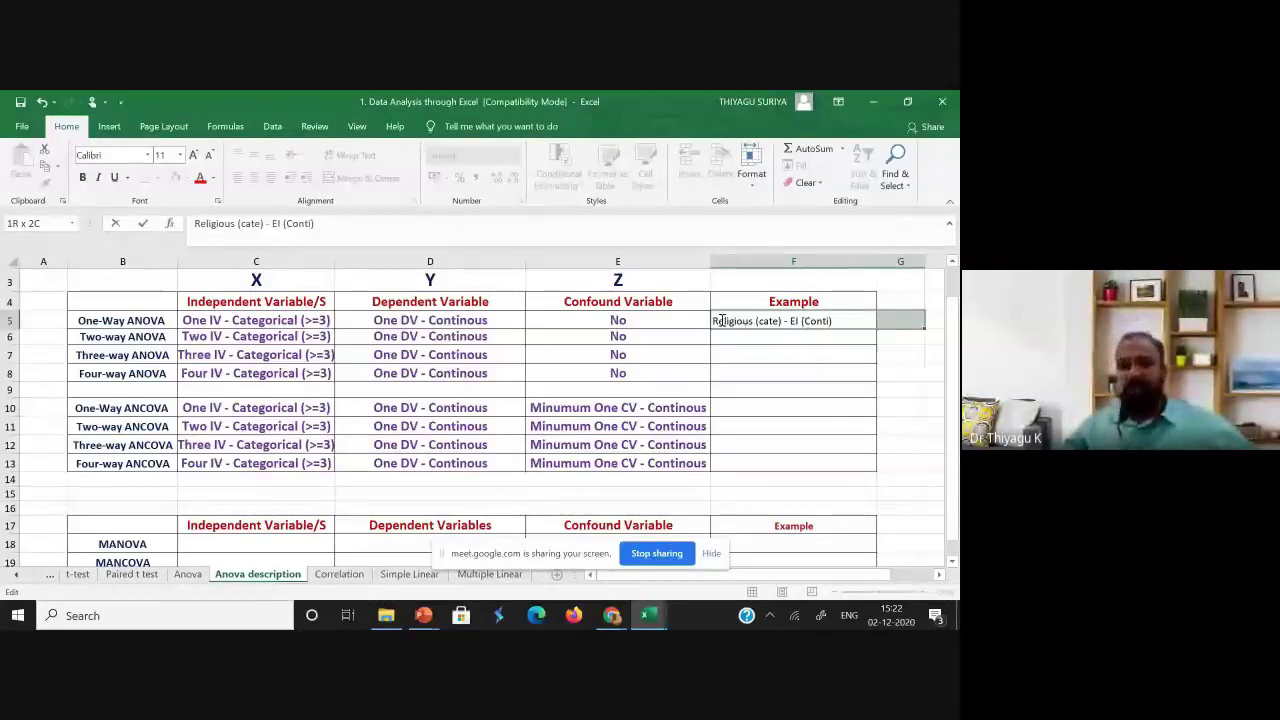
left_click(791, 321)
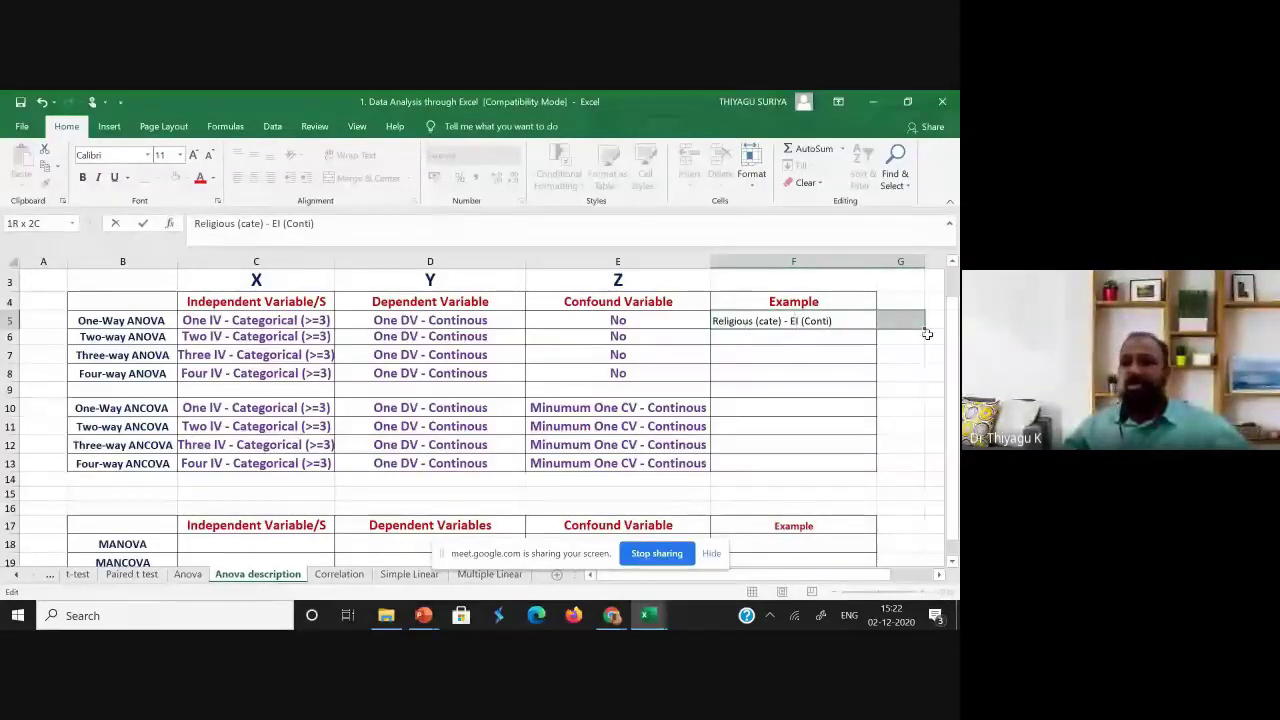
- Copy the F5 example into F6 and insert ' and Gender' after Religious
left_click(878, 329)
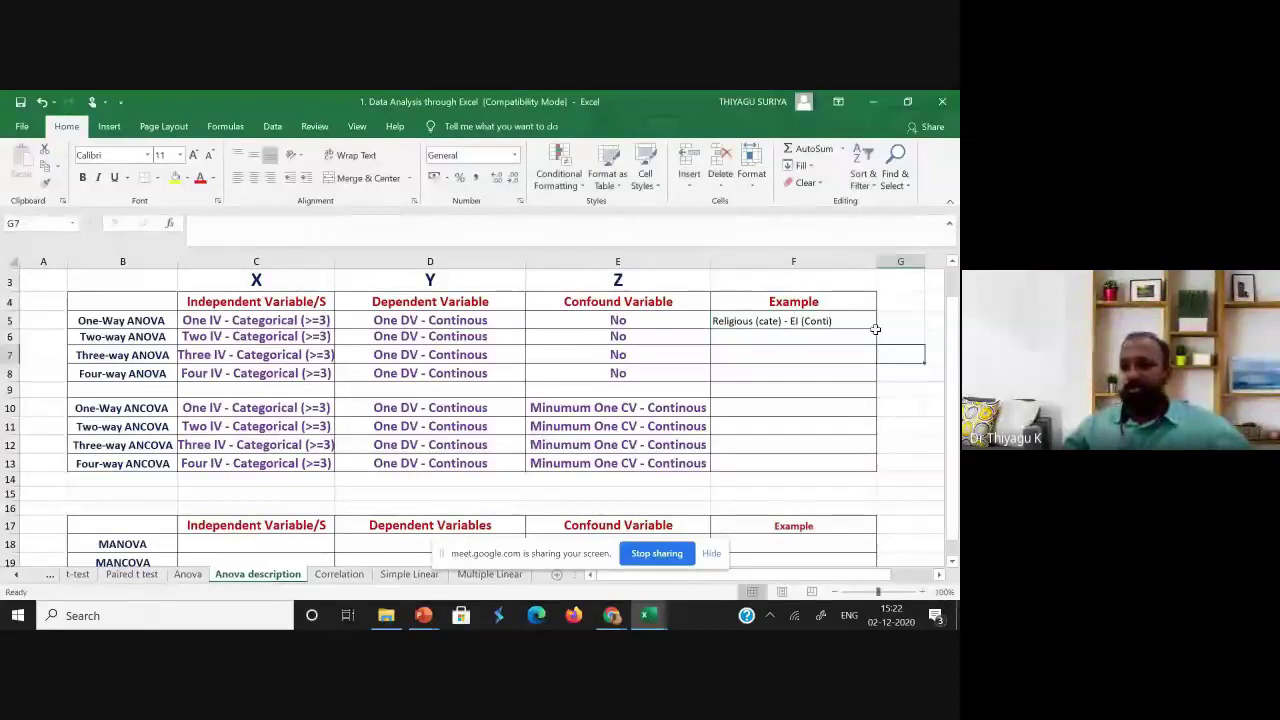
left_click_drag(876, 343, 875, 344)
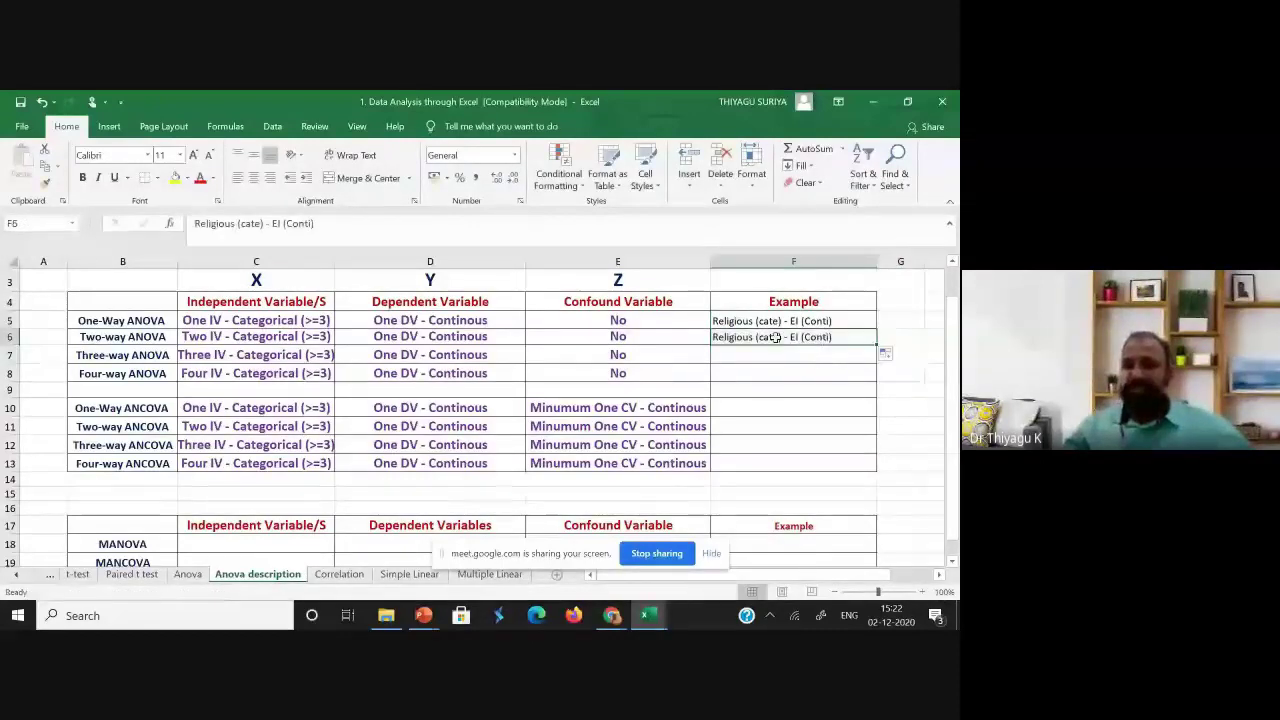
double_click(776, 337)
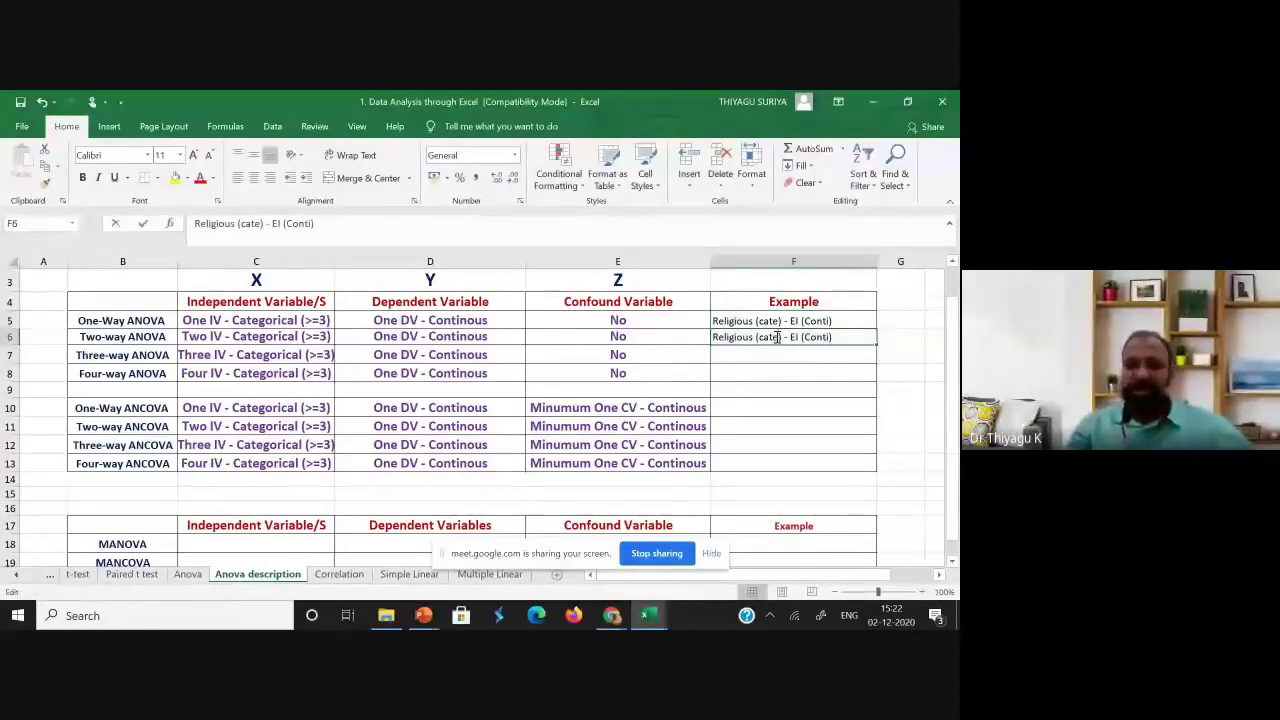
key("Left")
key("Left")
key("Left")
key("Left")
key("Left")
type("and ")
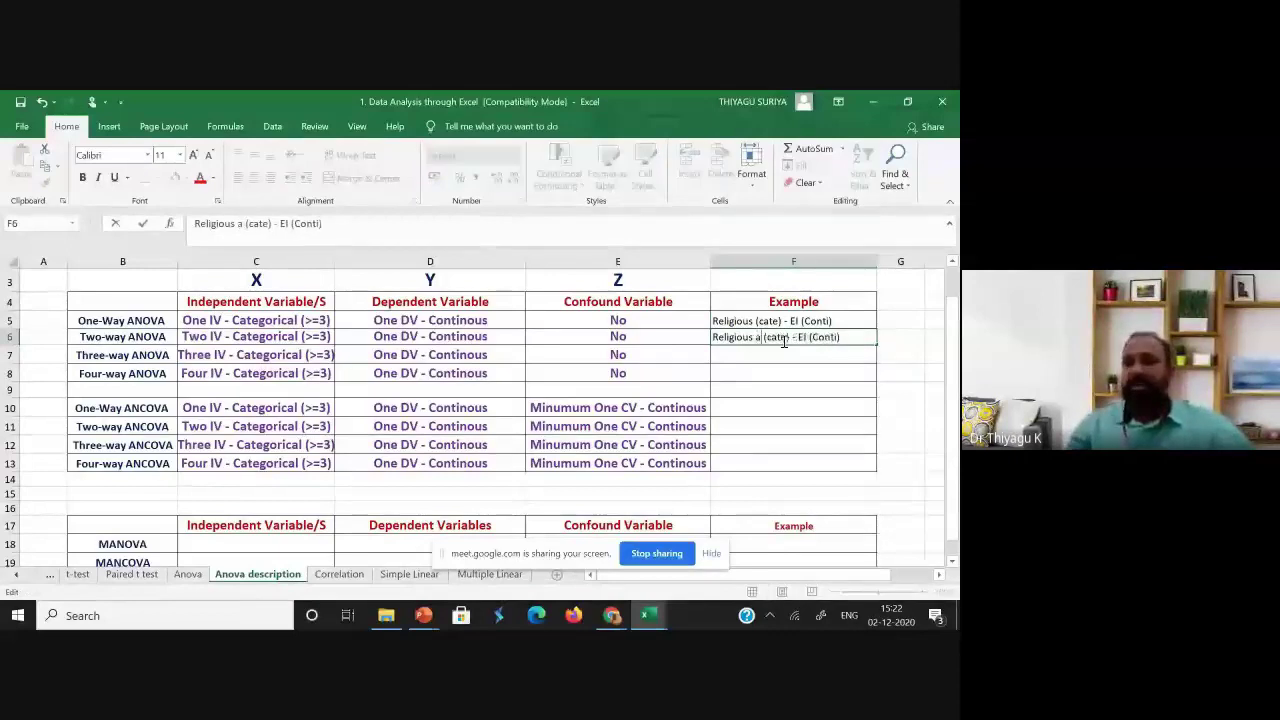
type("Gender")
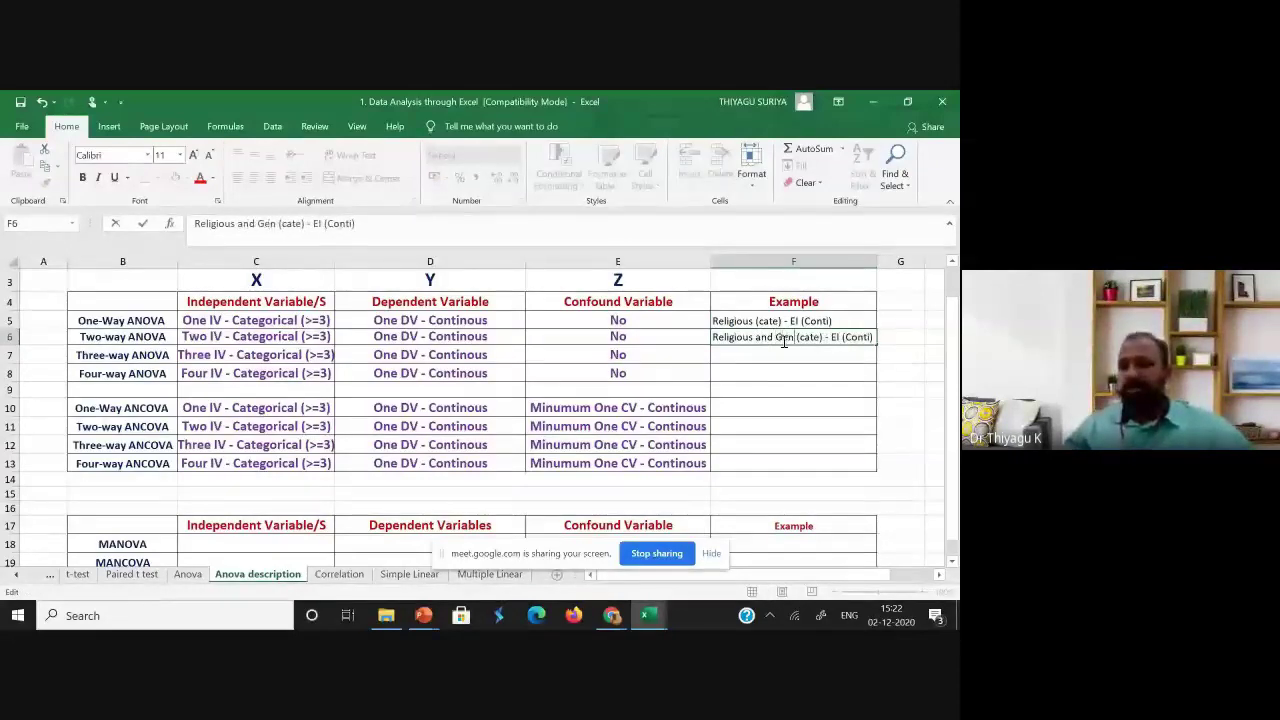
left_click(878, 258)
- Widen column F to fit the Two-way ANOVA example text
left_click_drag(900, 280, 899, 280)
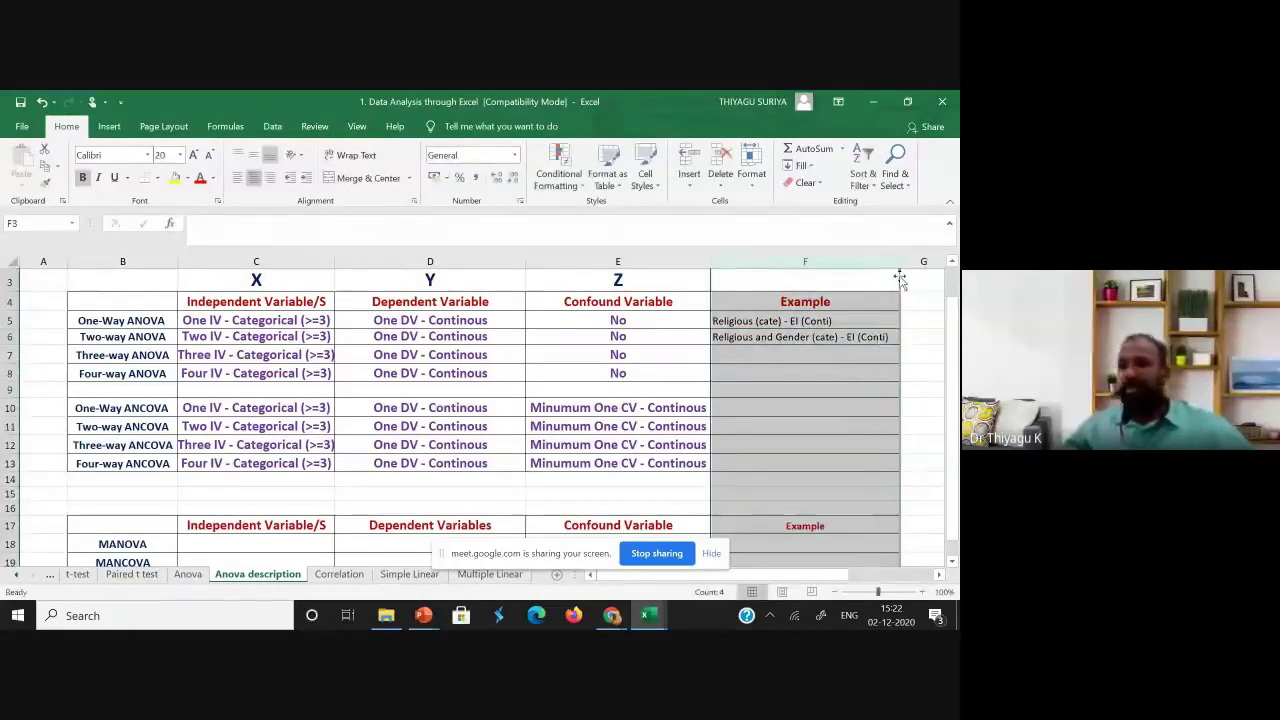
left_click(786, 338)
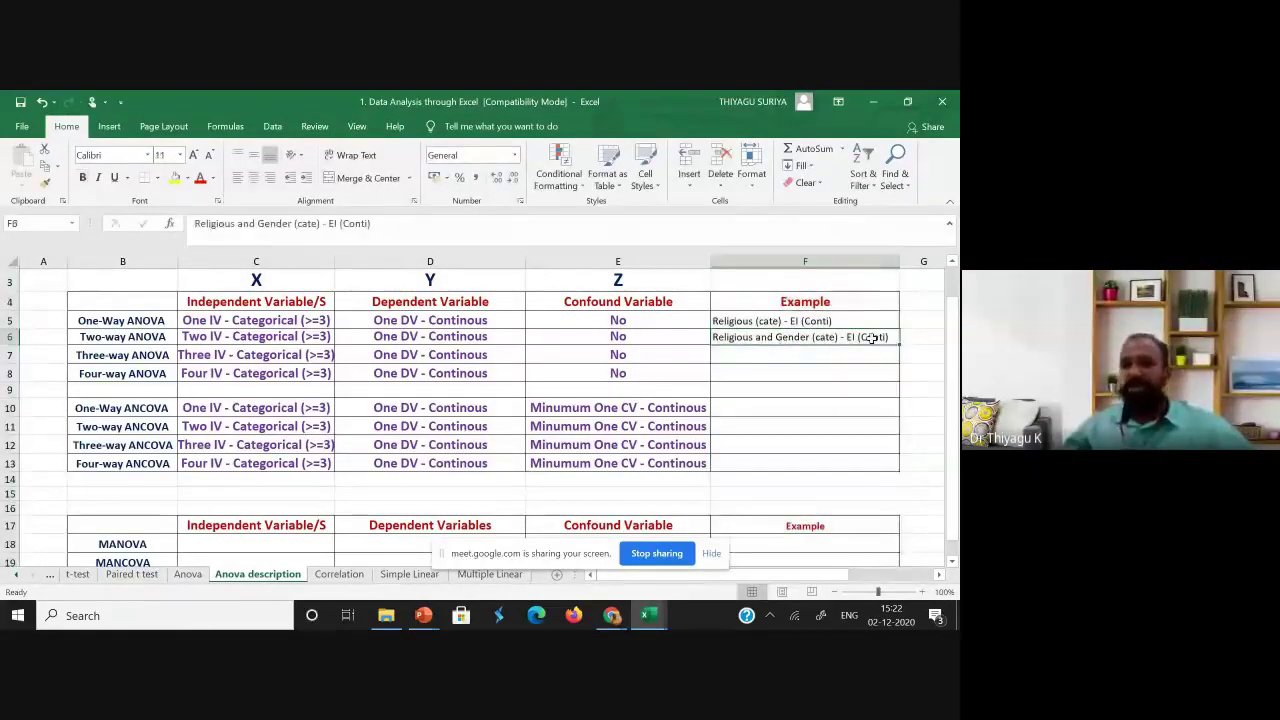
double_click(870, 337)
left_click(714, 338)
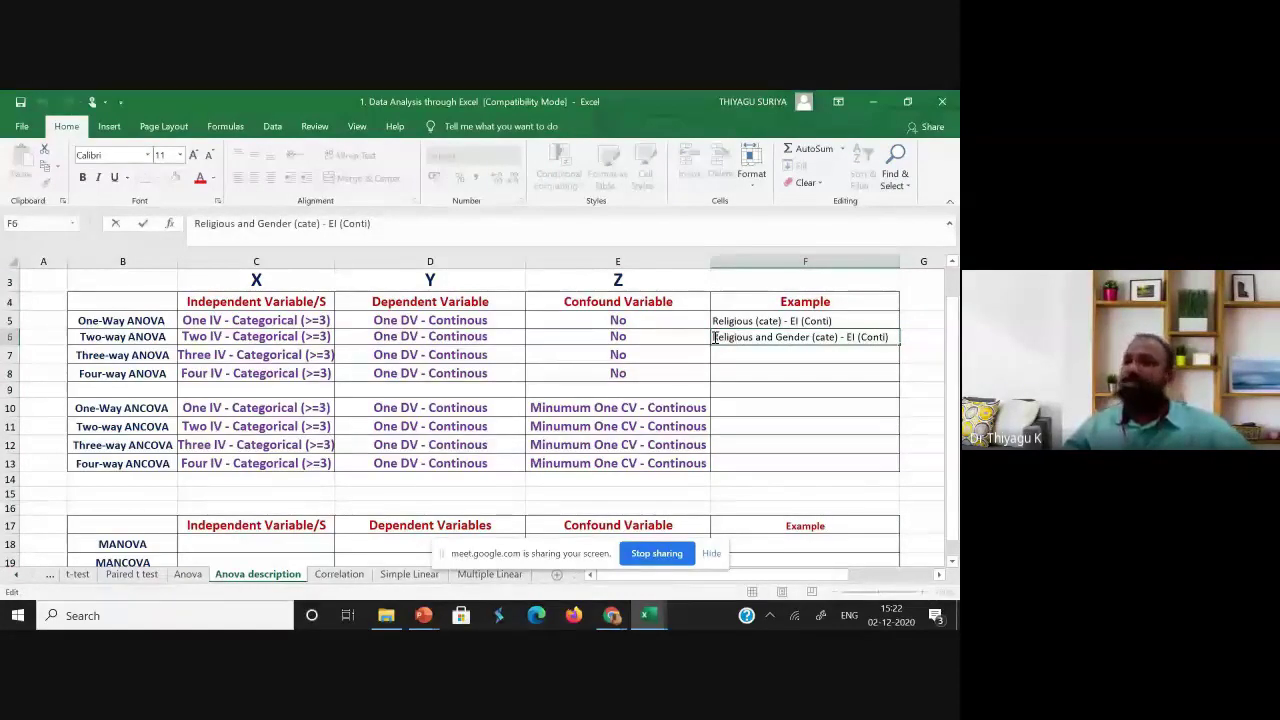
left_click_drag(846, 337, 890, 340)
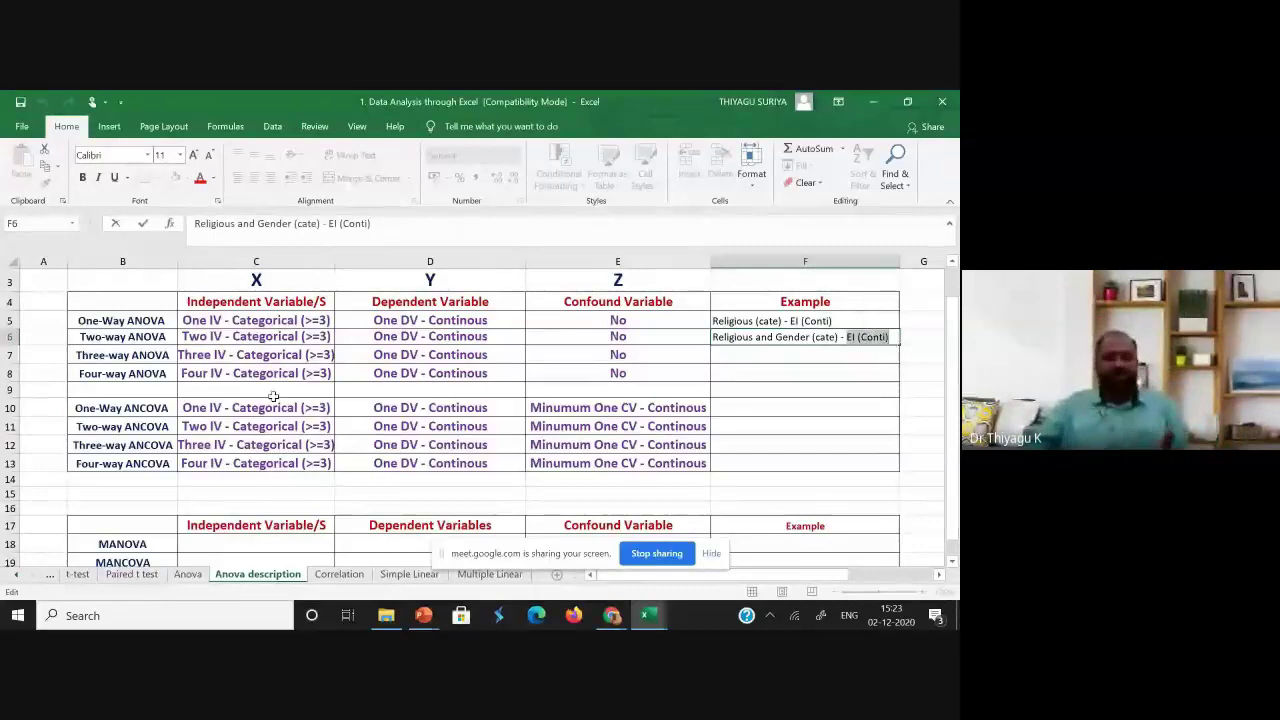
key("Escape")
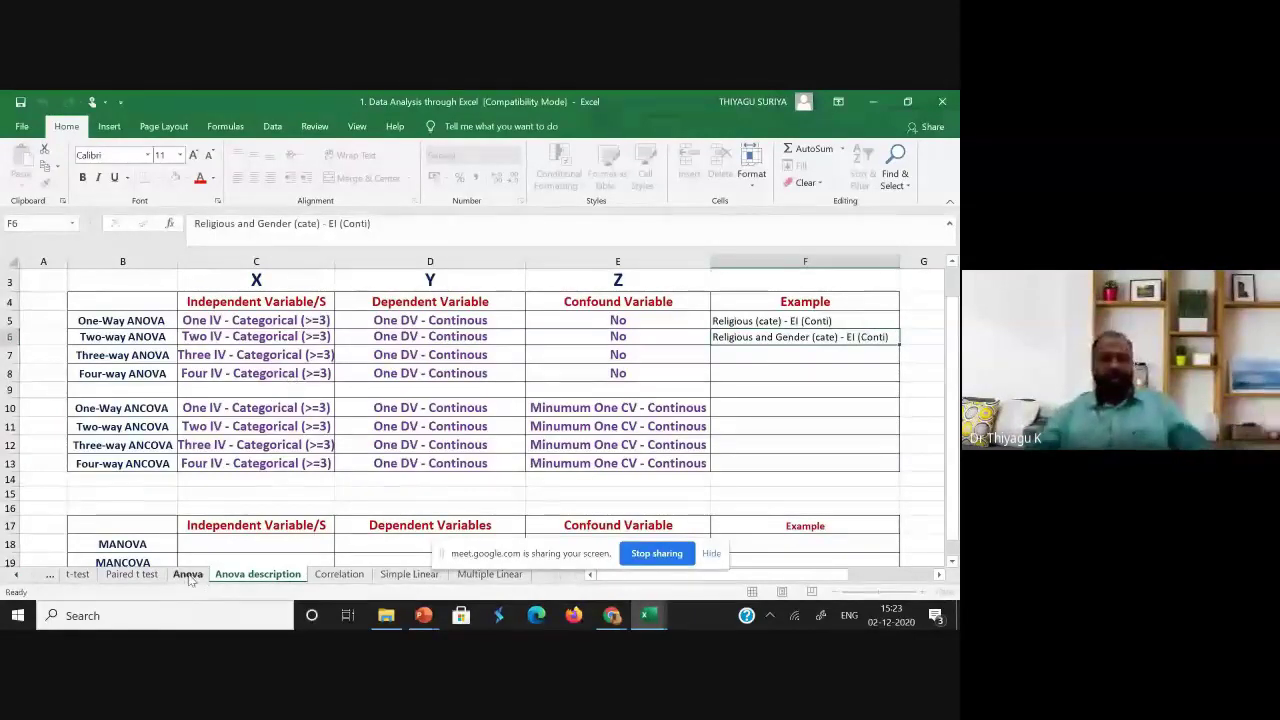
left_click(188, 574)
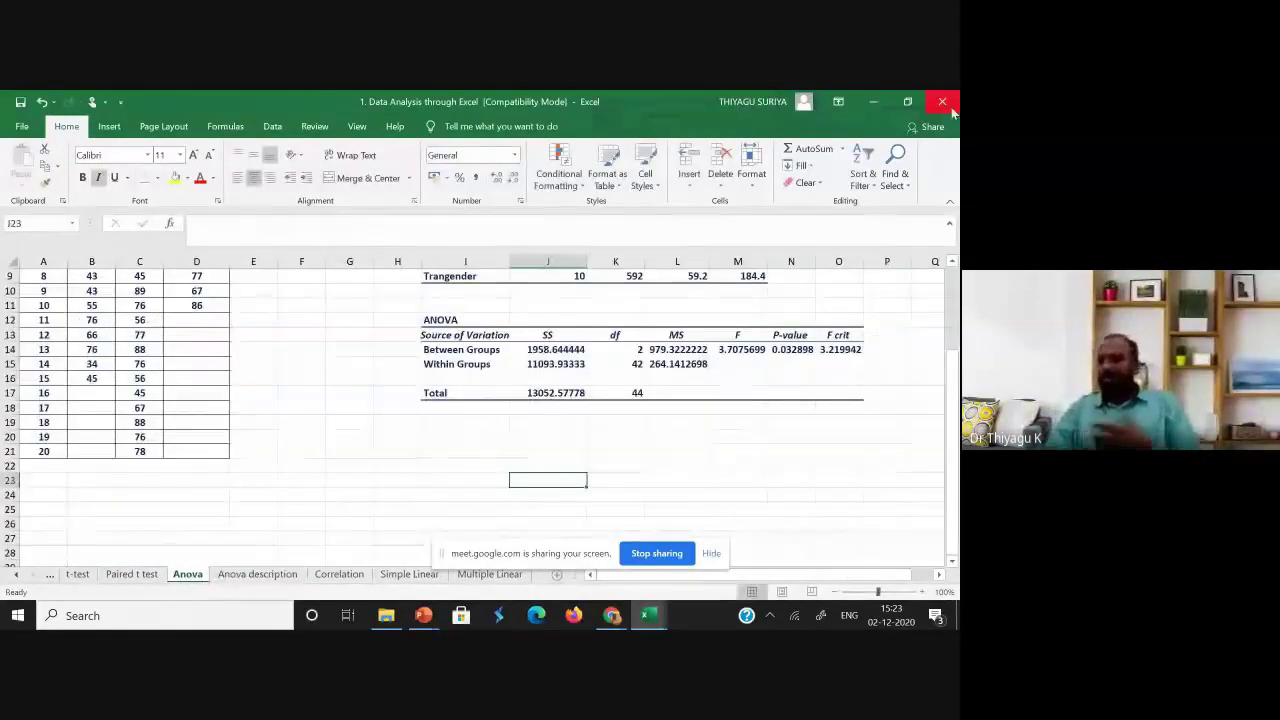
scroll(844, 335, "up", 3)
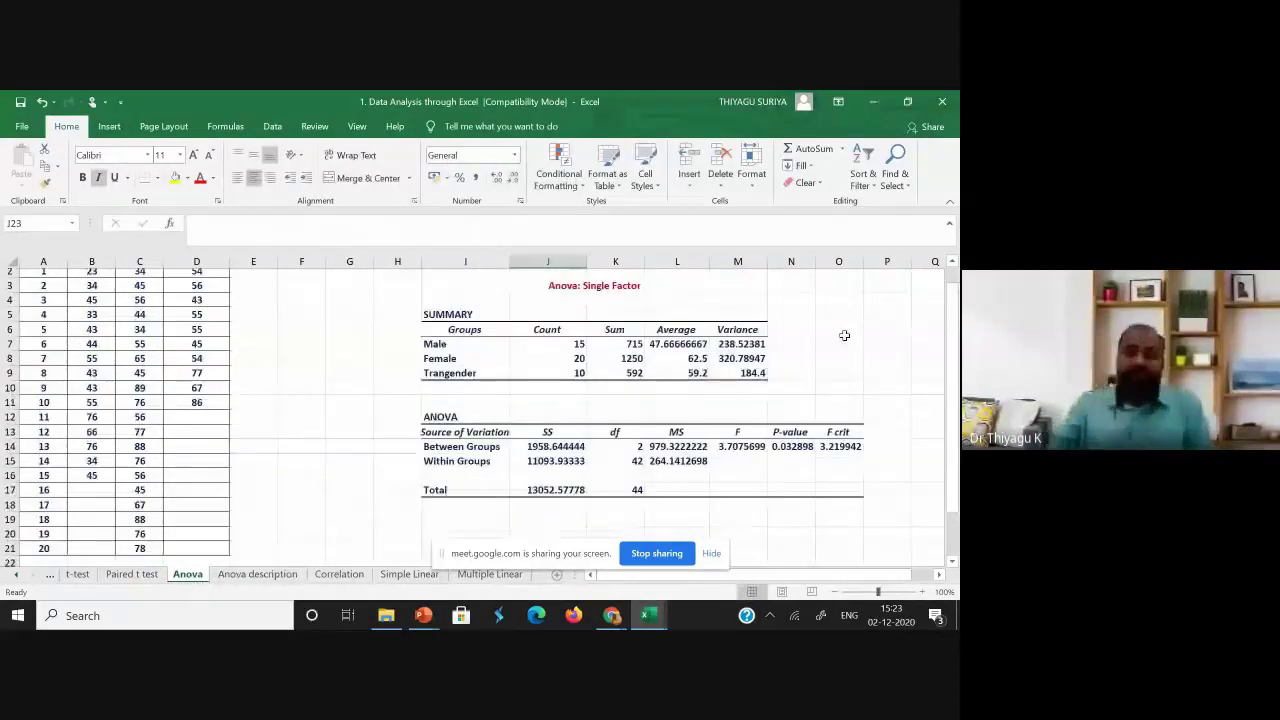
scroll(844, 340, "up", 1)
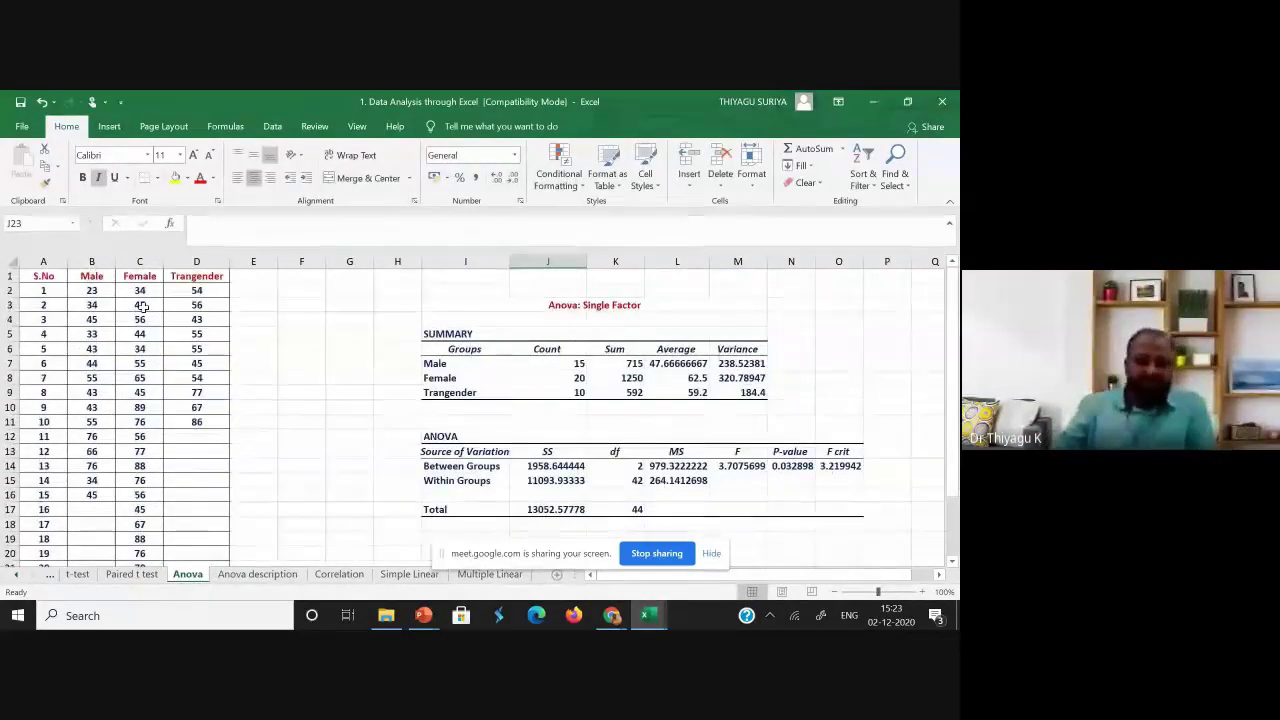
scroll(160, 318, "down", 1)
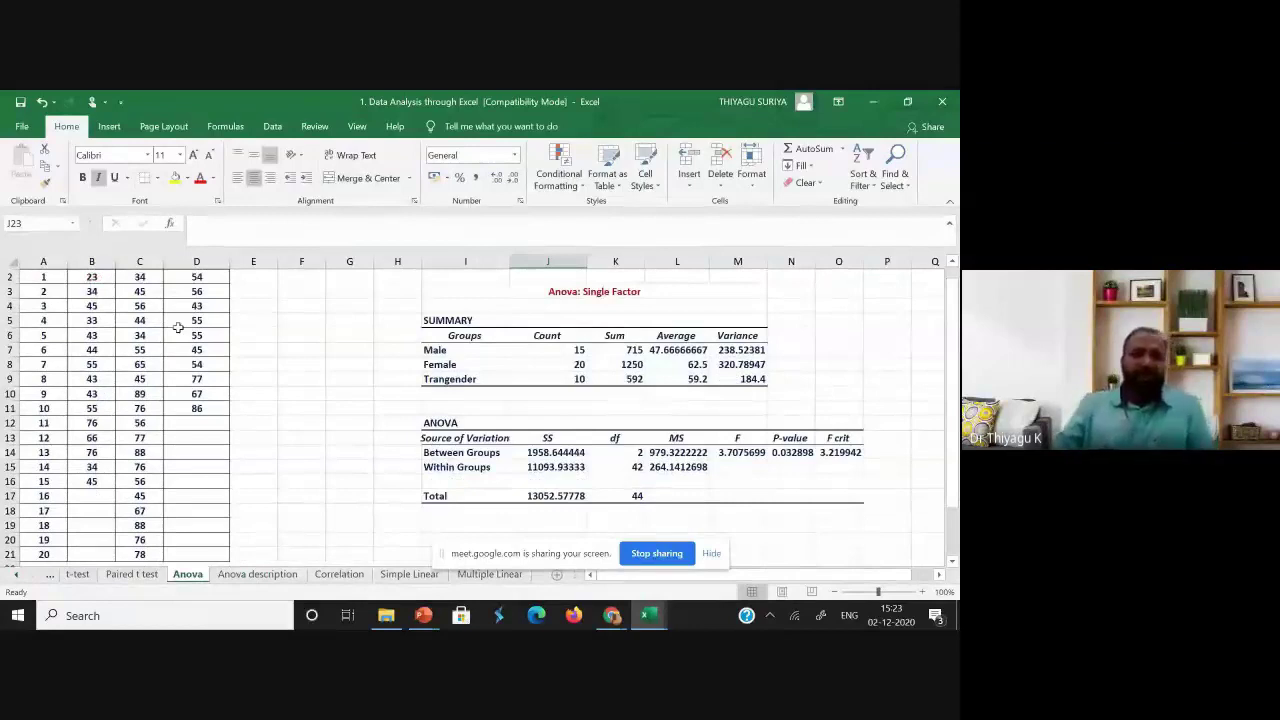
scroll(177, 327, "up", 1)
left_click(196, 261)
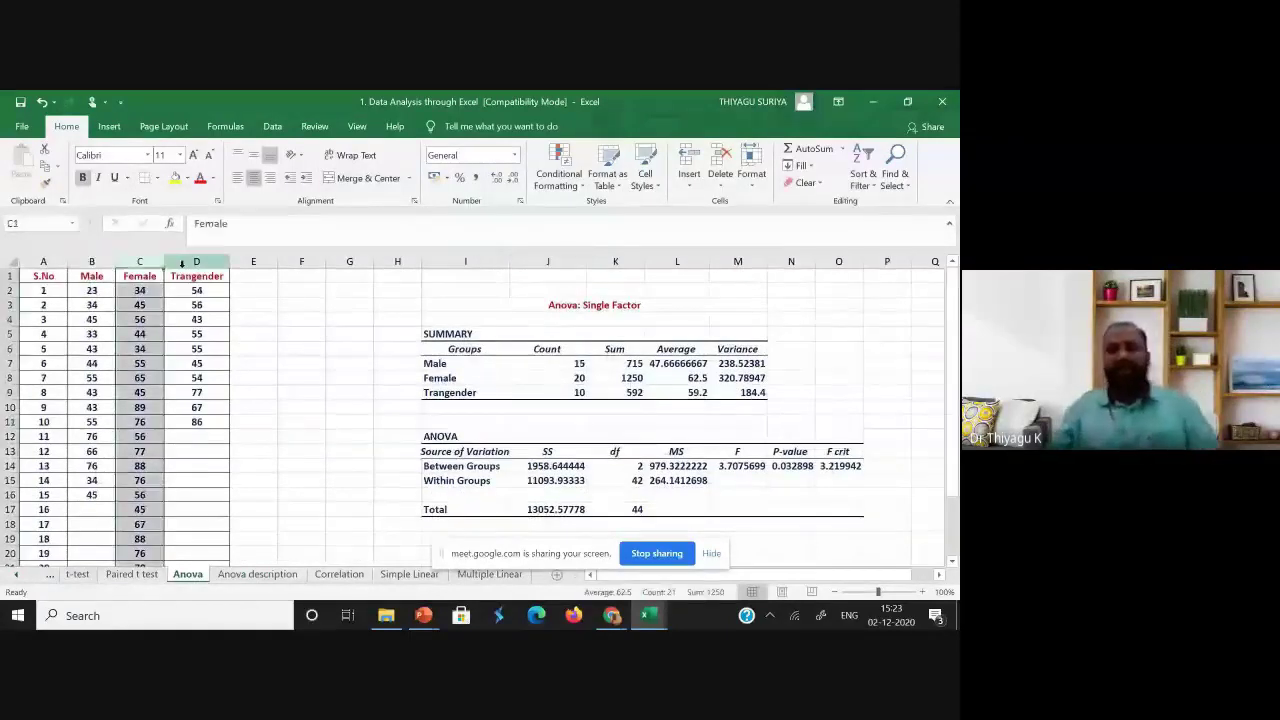
left_click(267, 324)
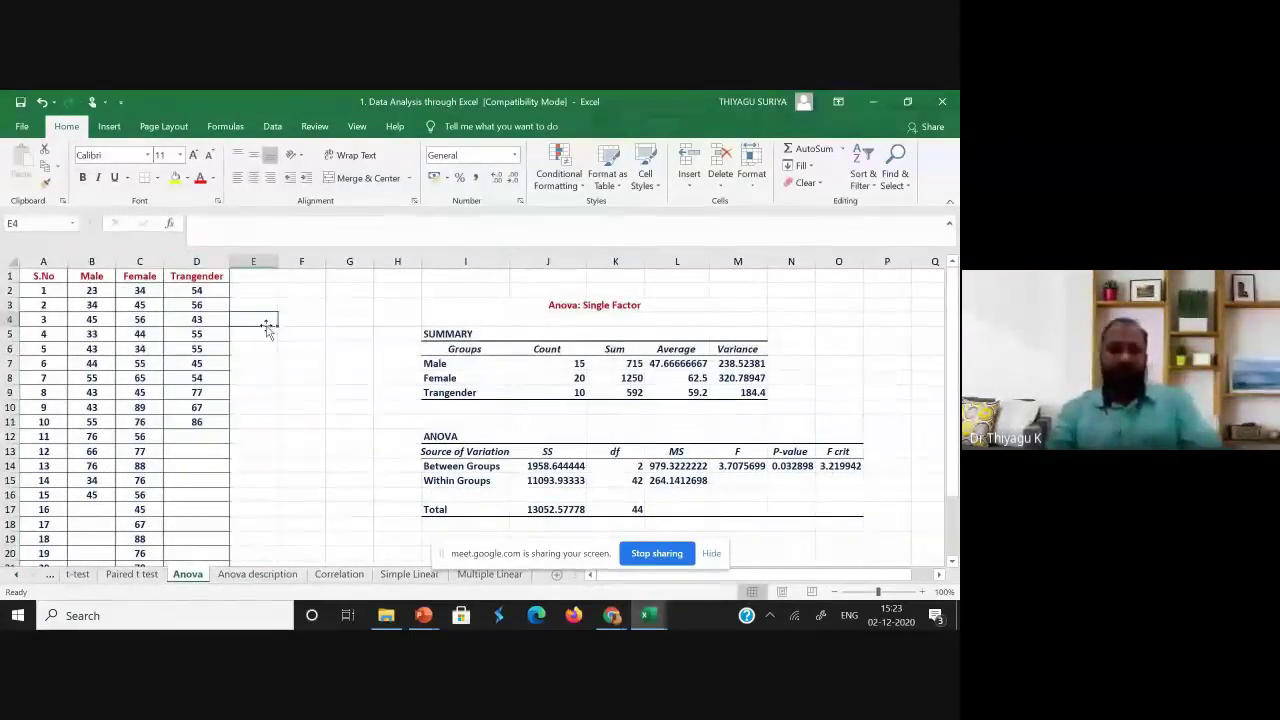
- Enter the heading 'One way ANOVA' in E4, with labels IV and DV in E6:E7
type("One way ANOVA")
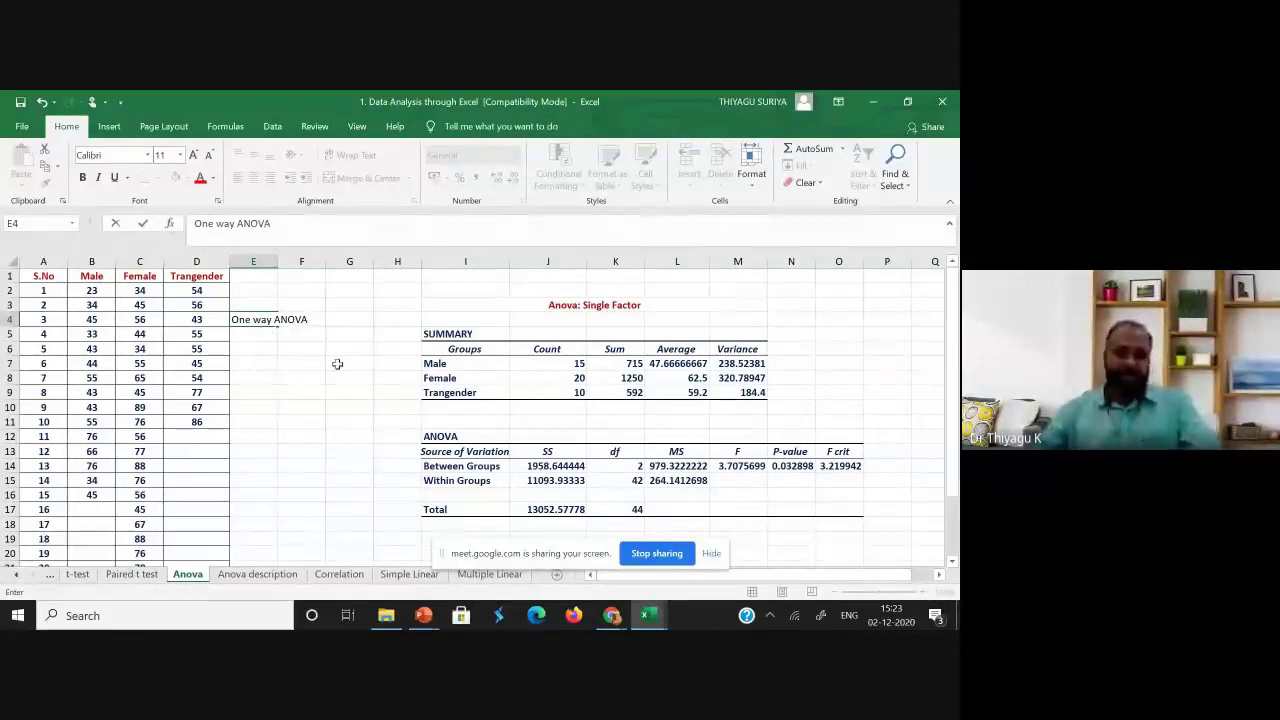
left_click(268, 351)
type("IV")
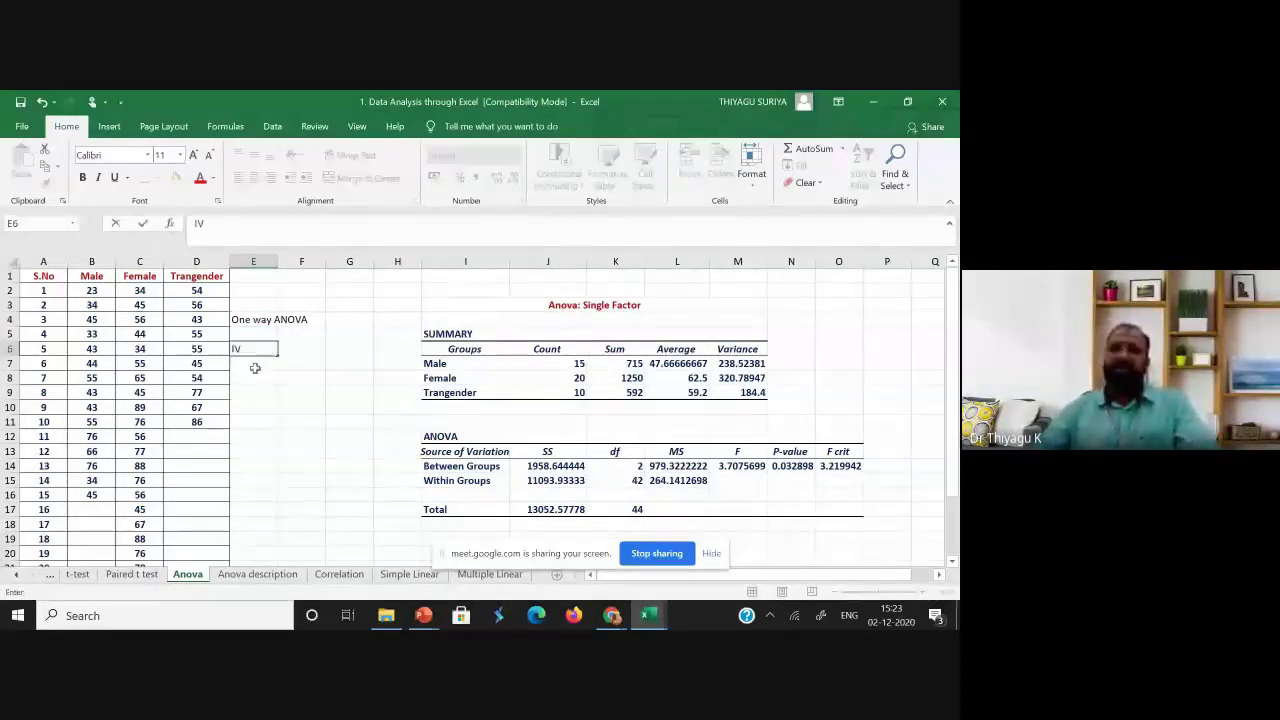
left_click(255, 368)
type("DV")
left_click(297, 352)
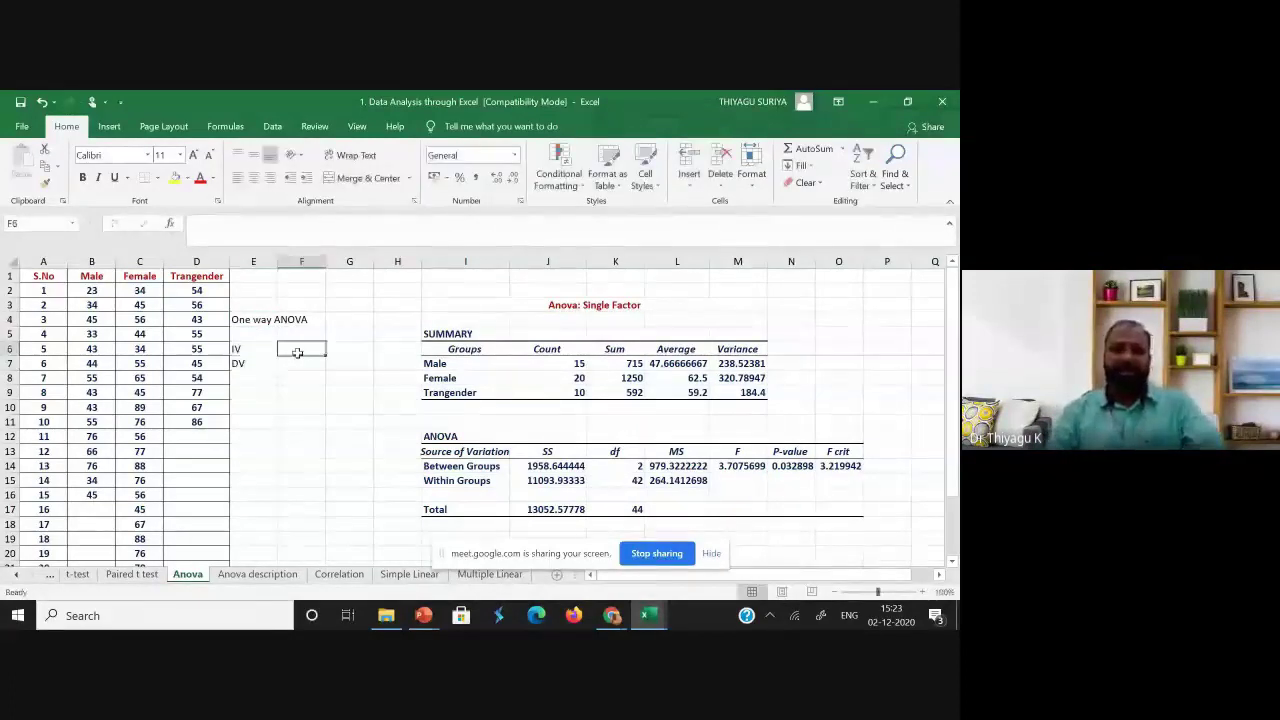
- Label the IV 'Gender (M / F / T)' in F6 and widen column F to fit
type("ende")
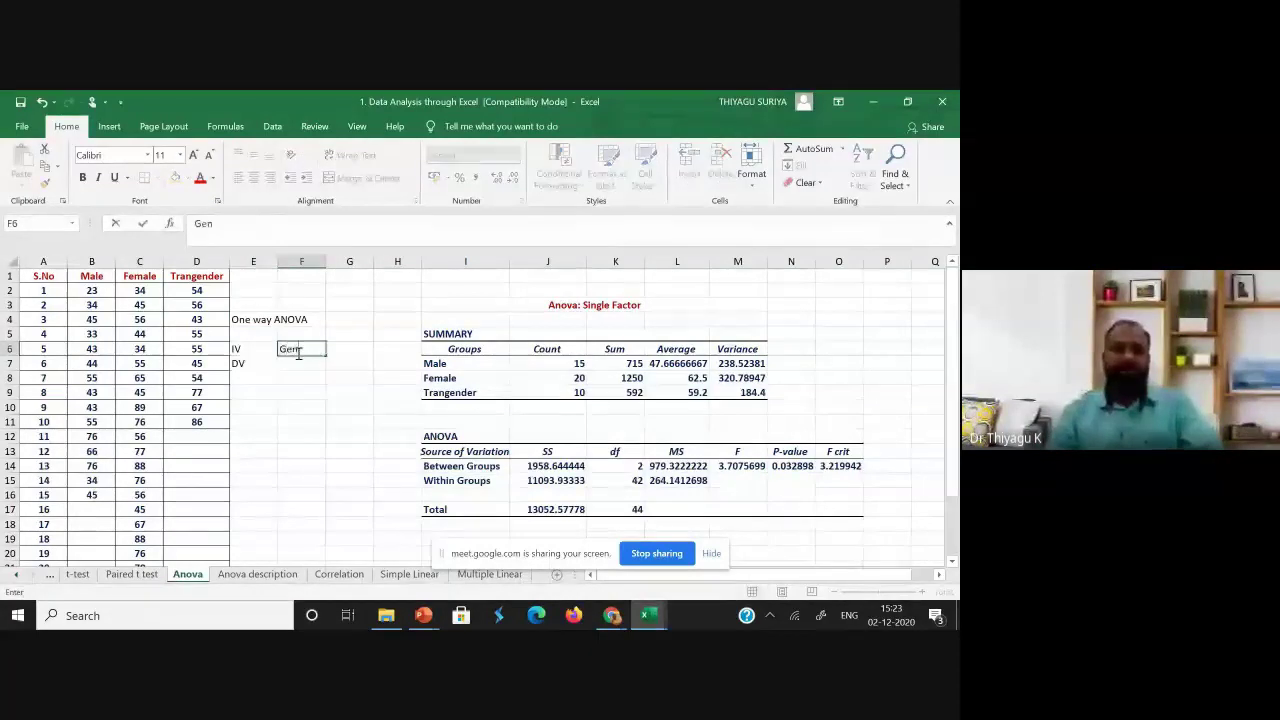
key("BackSpace")
key("BackSpace")
key("BackSpace")
key("BackSpace")
type("ender")
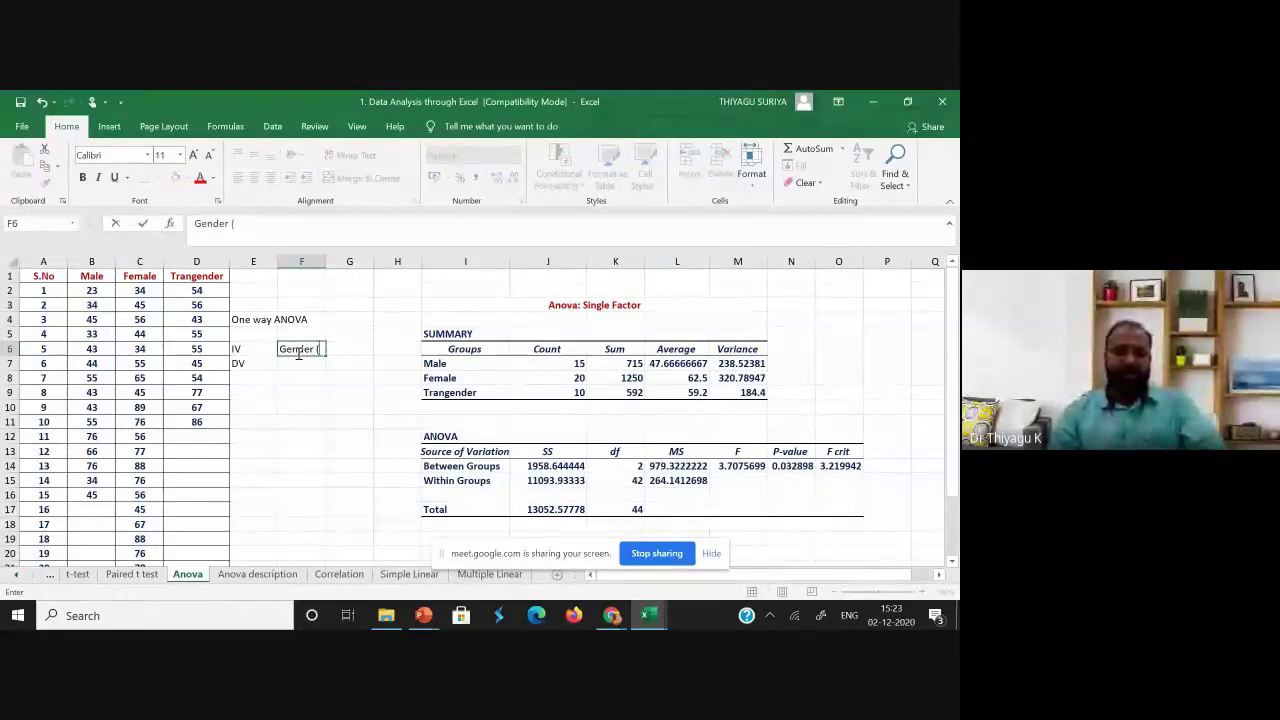
type(" (M / F ?T")
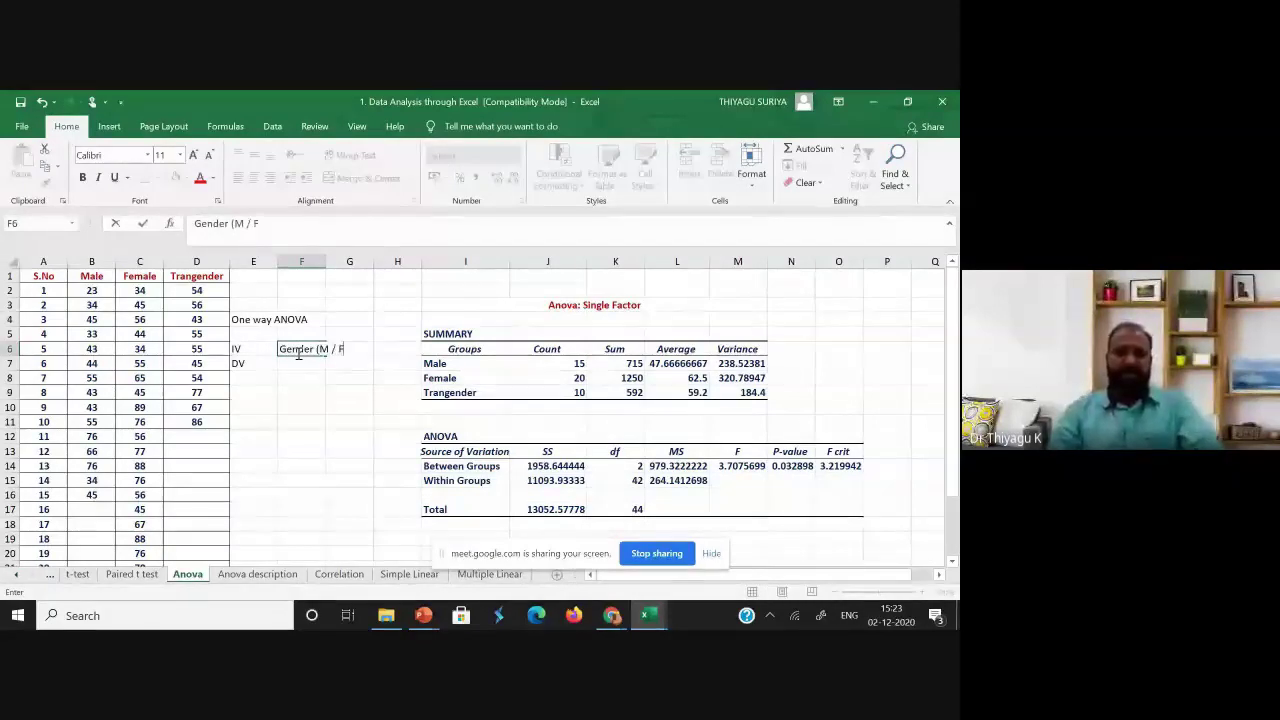
key("BackSpace")
key("BackSpace")
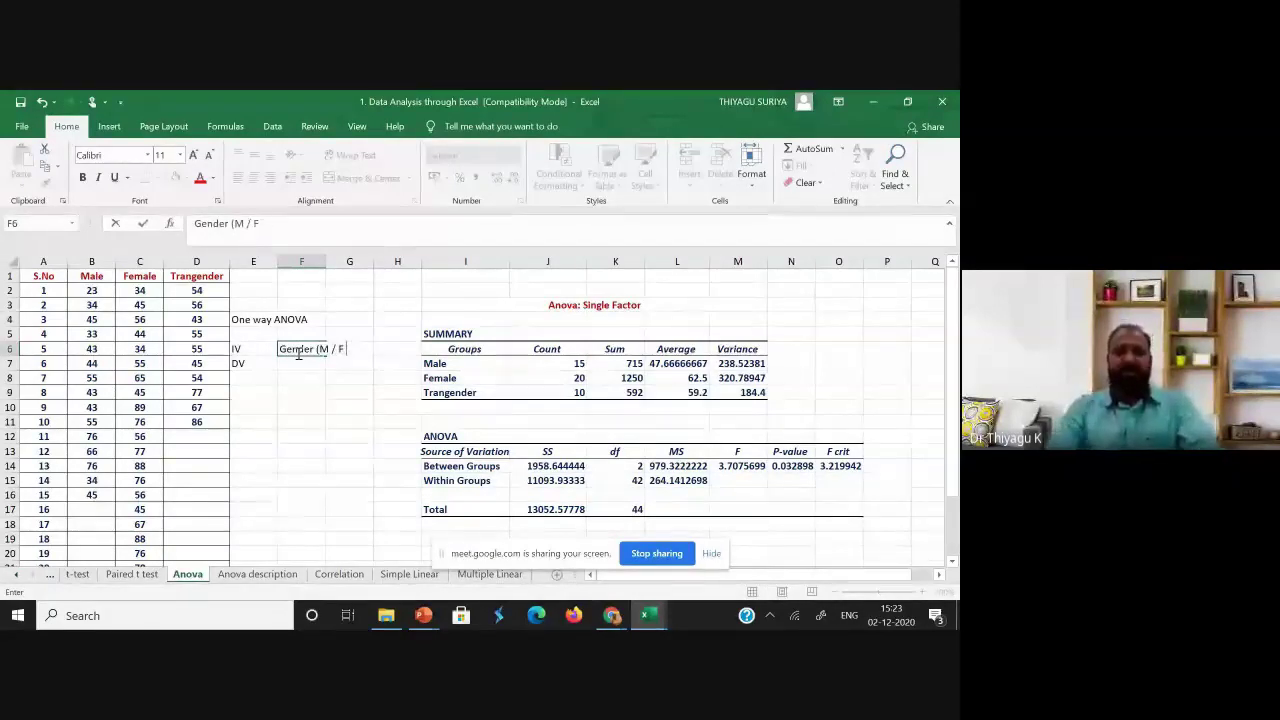
type("/ T)")
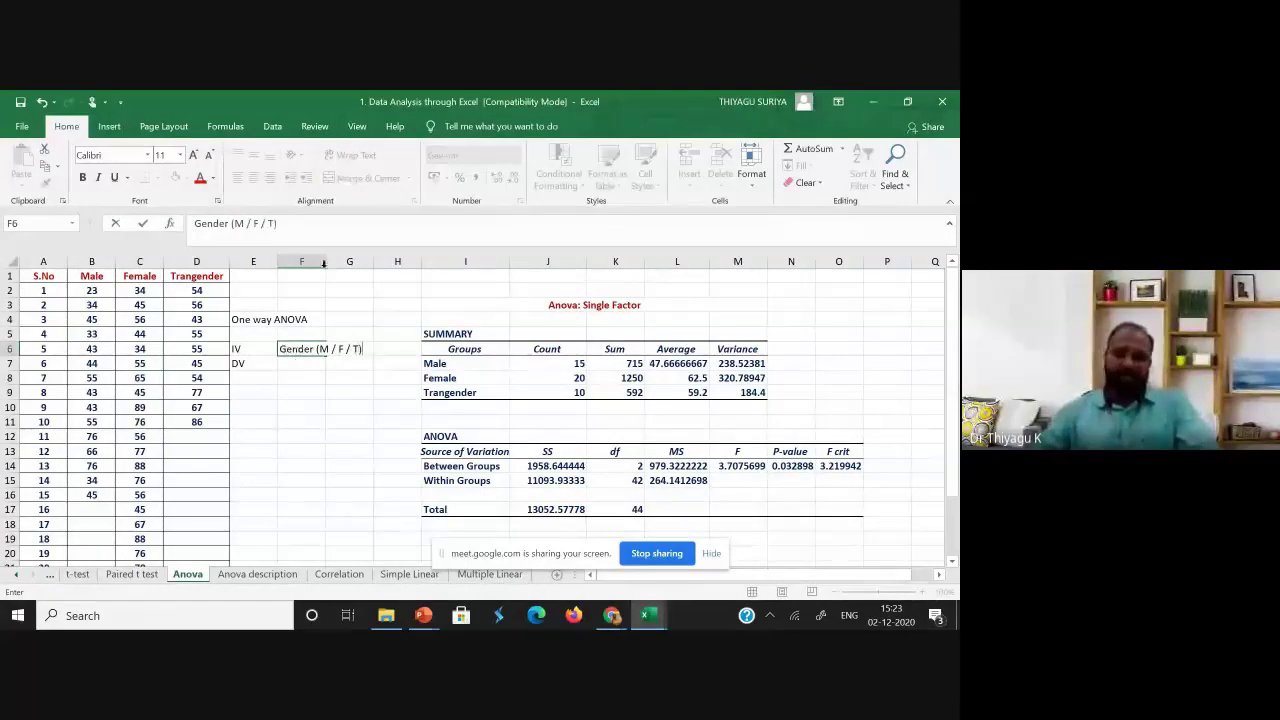
left_click(340, 280)
left_click_drag(327, 261, 391, 281)
left_click(338, 350)
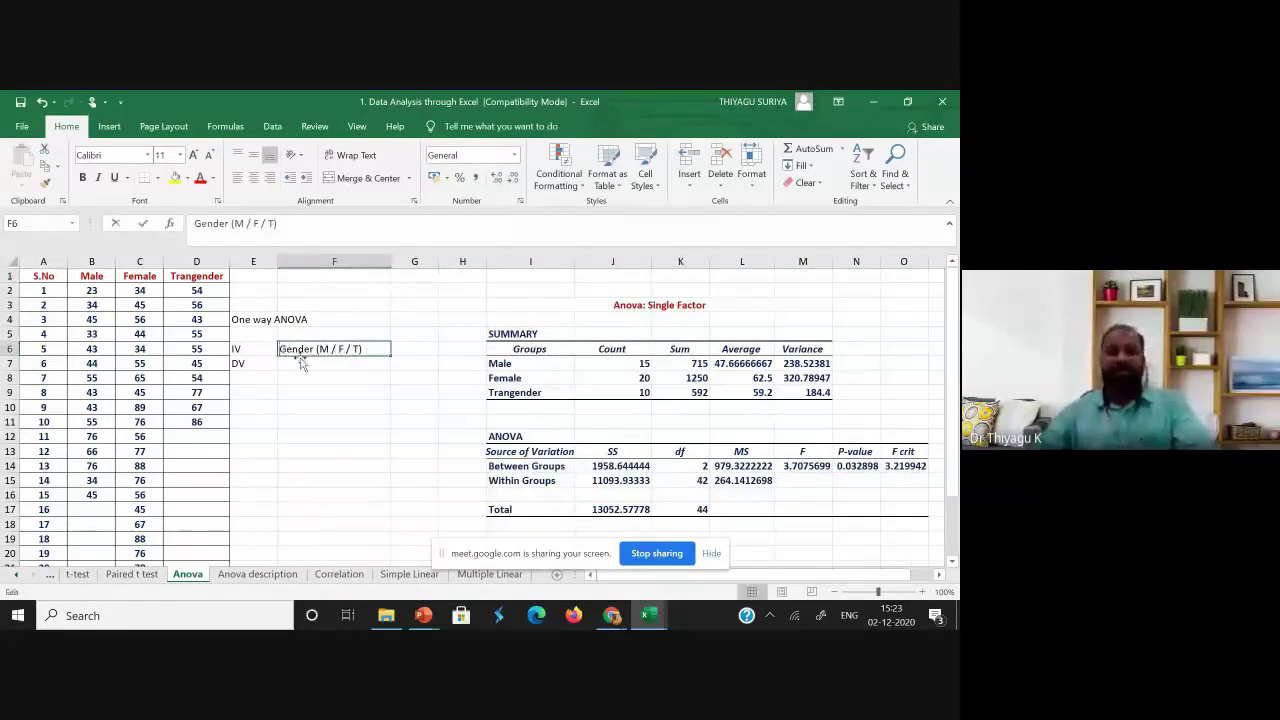
double_click(284, 353)
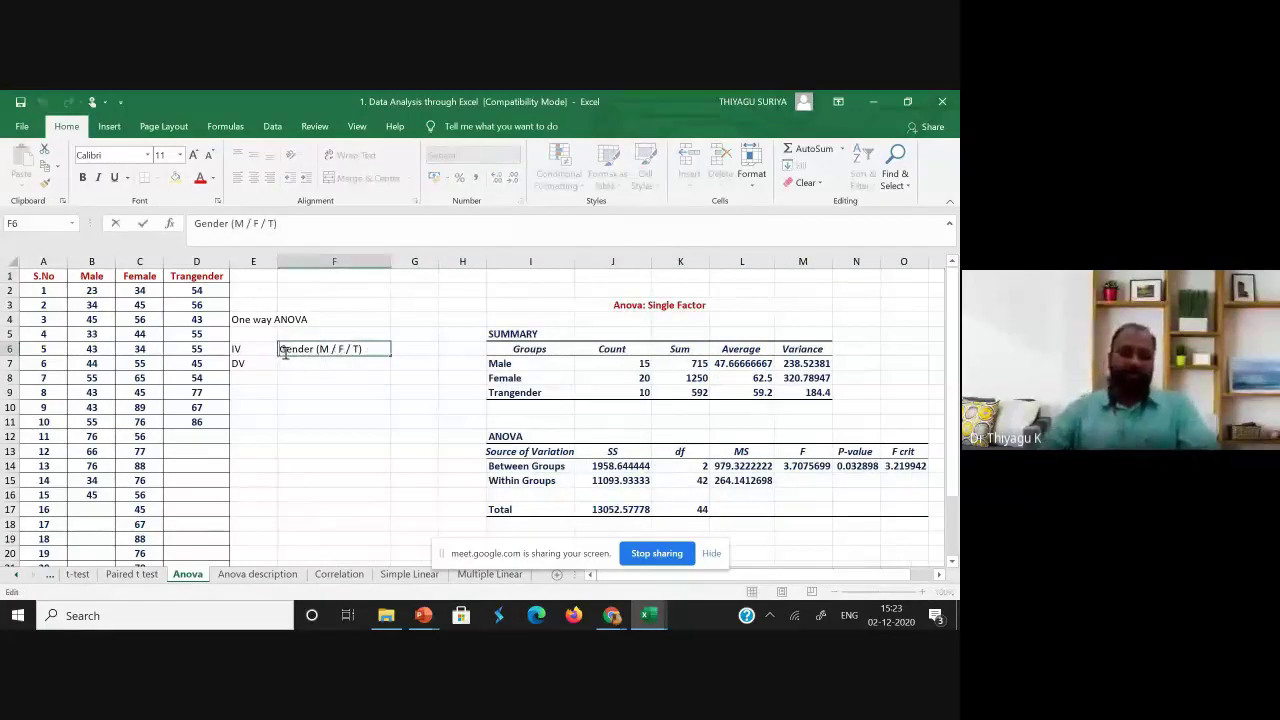
left_click(432, 353)
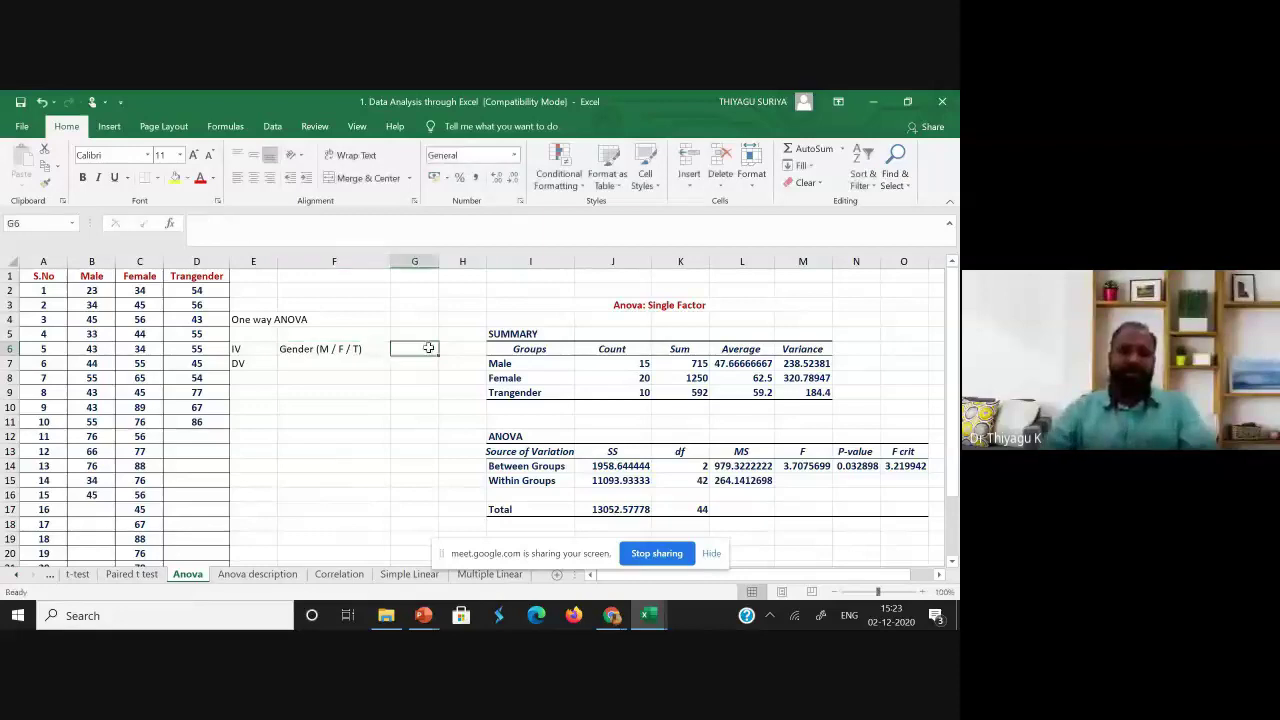
- Mark G6 as 'One' and enter the DV 'Achievement (Contin)' in F7
type("One")
left_click(307, 366)
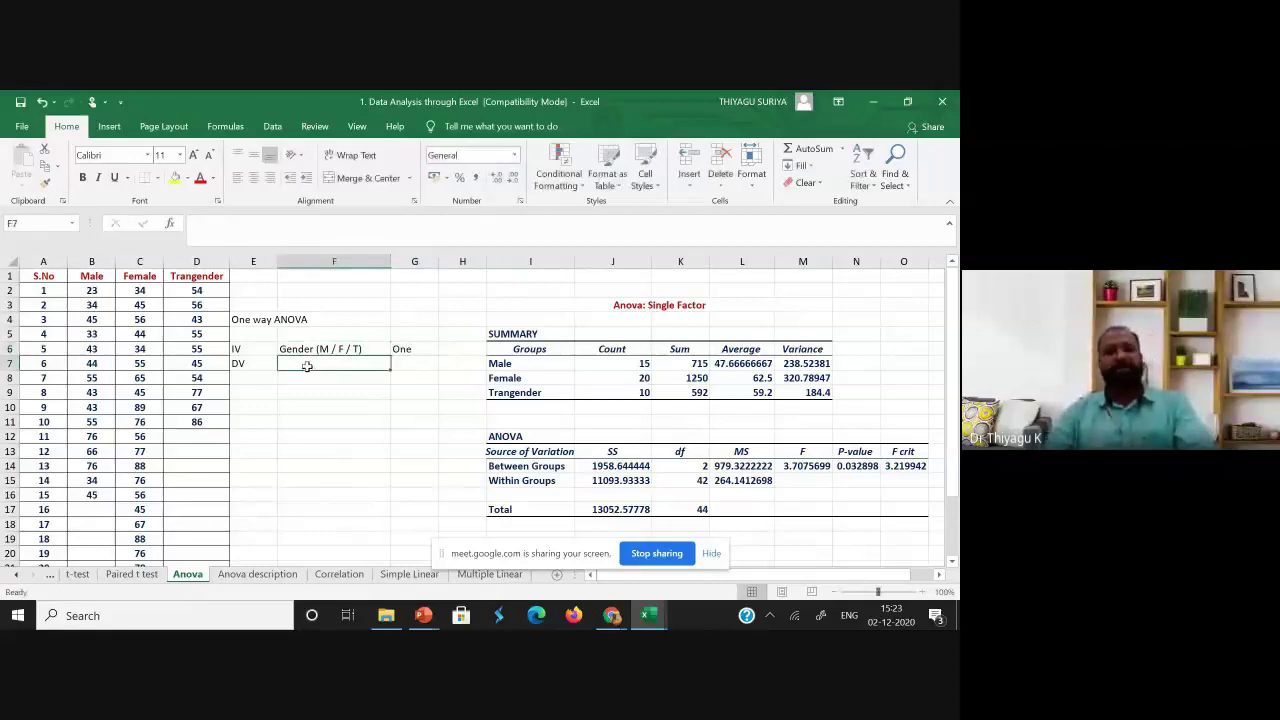
type("Ac")
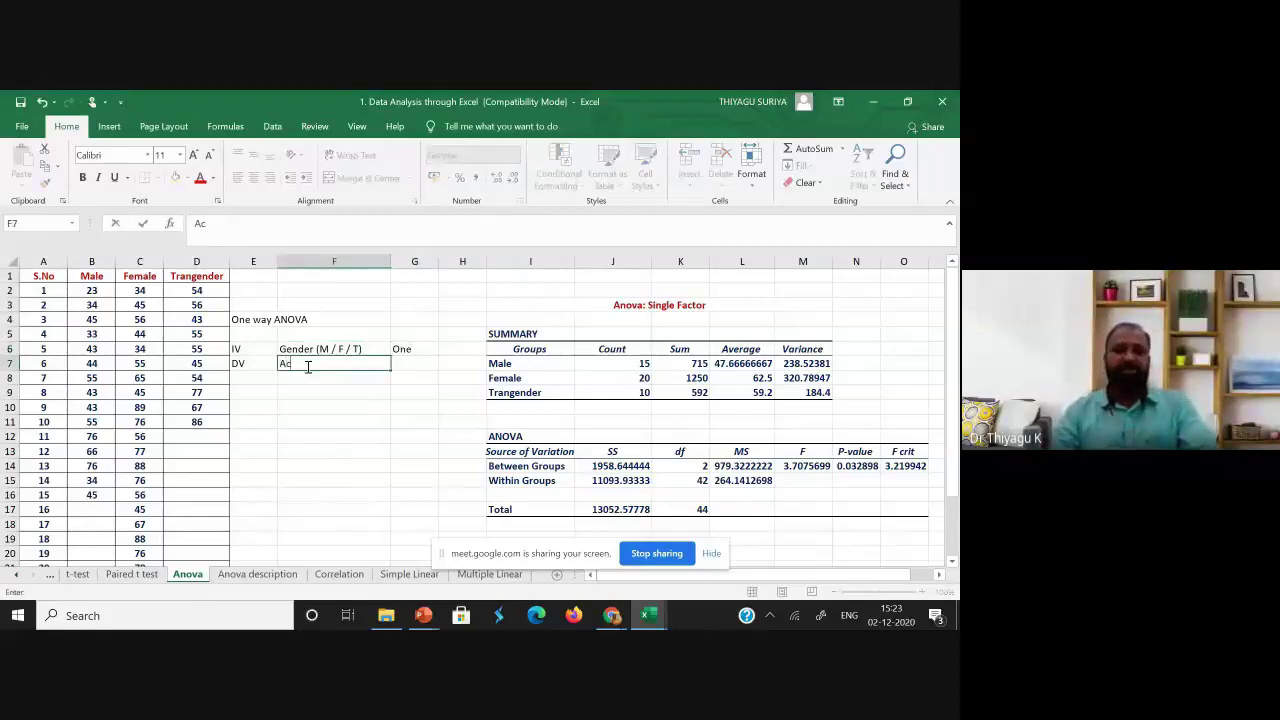
type("hiem")
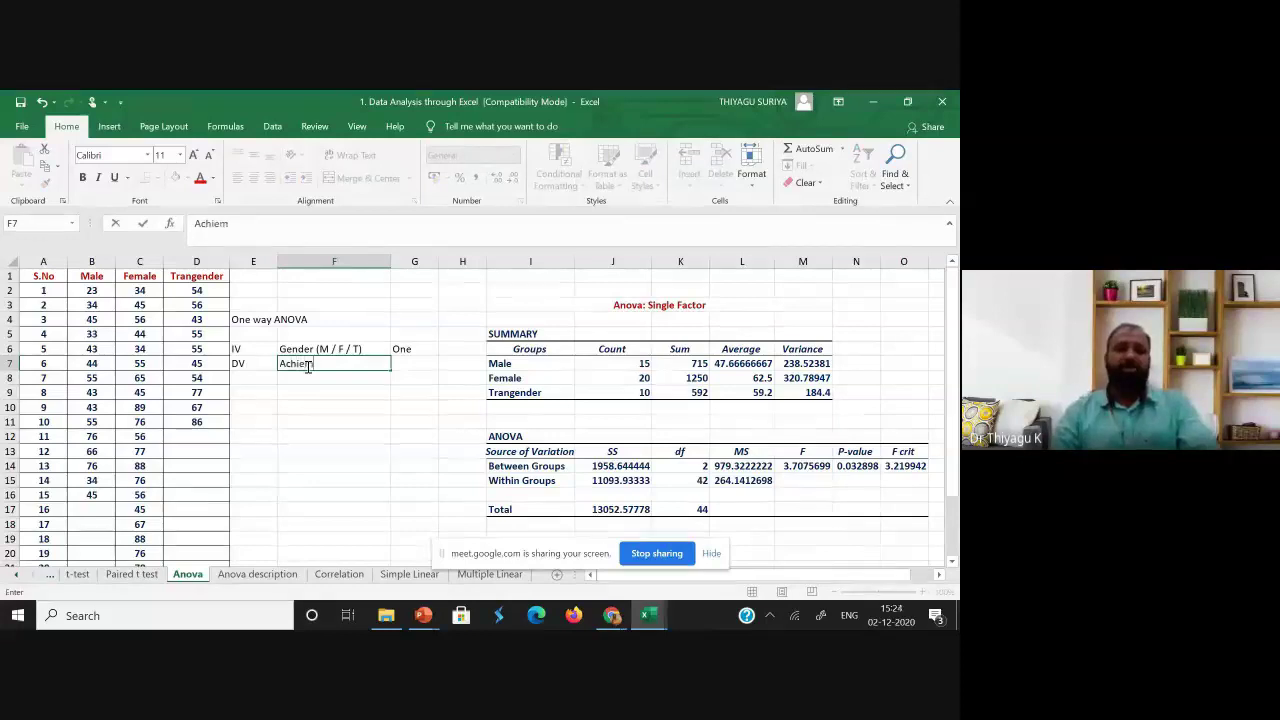
type("e")
key("BackSpace")
key("BackSpace")
type("vement")
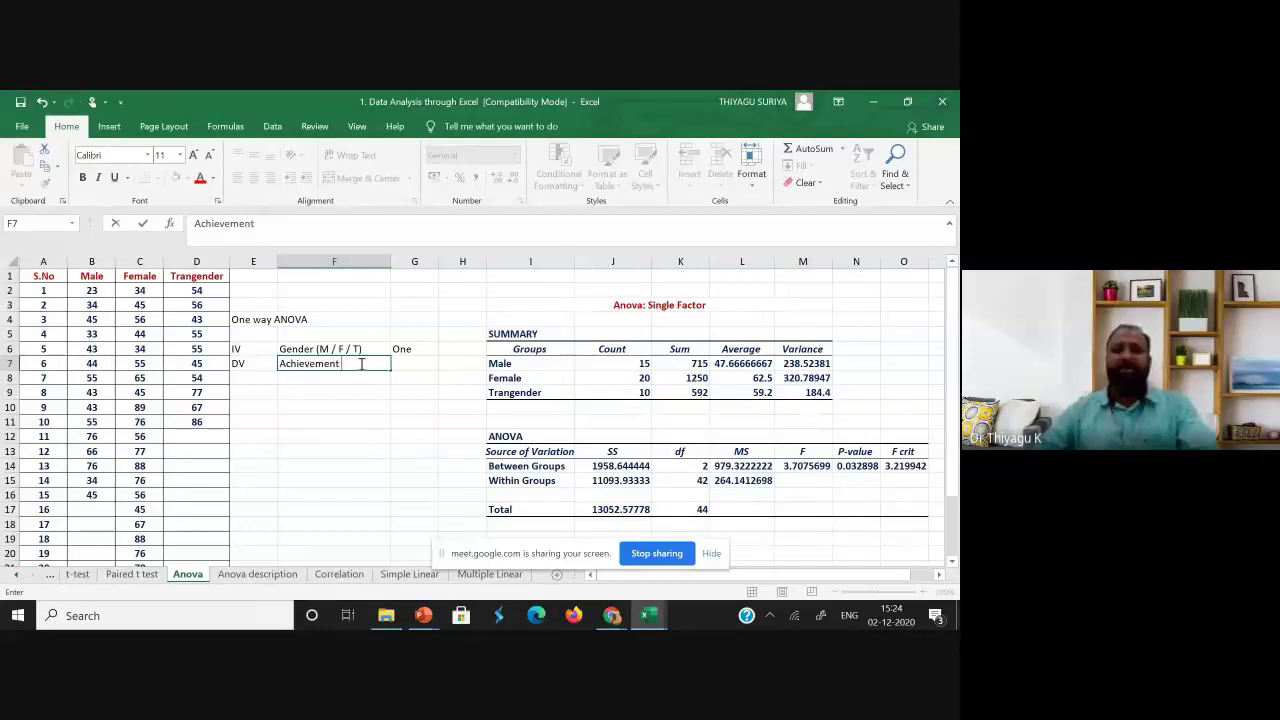
type(" (Contin")
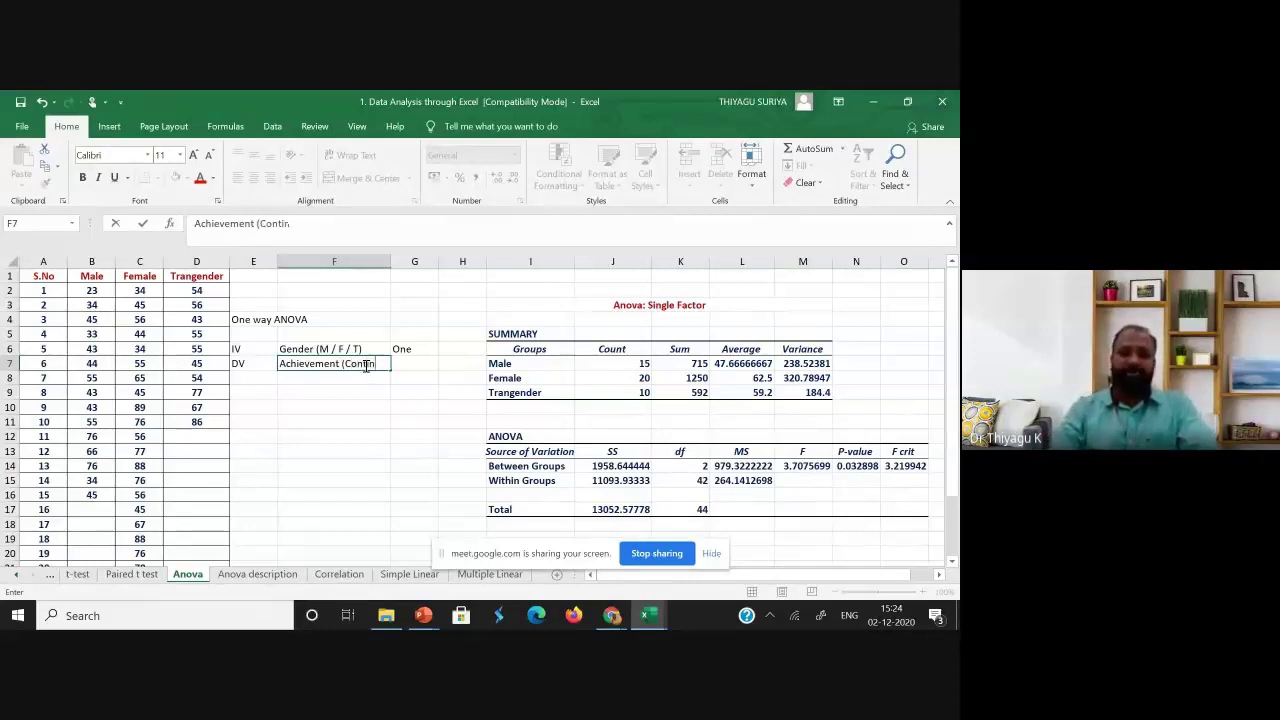
type(")")
- Enter 'One' in G7 beside the Achievement label
left_click(400, 364)
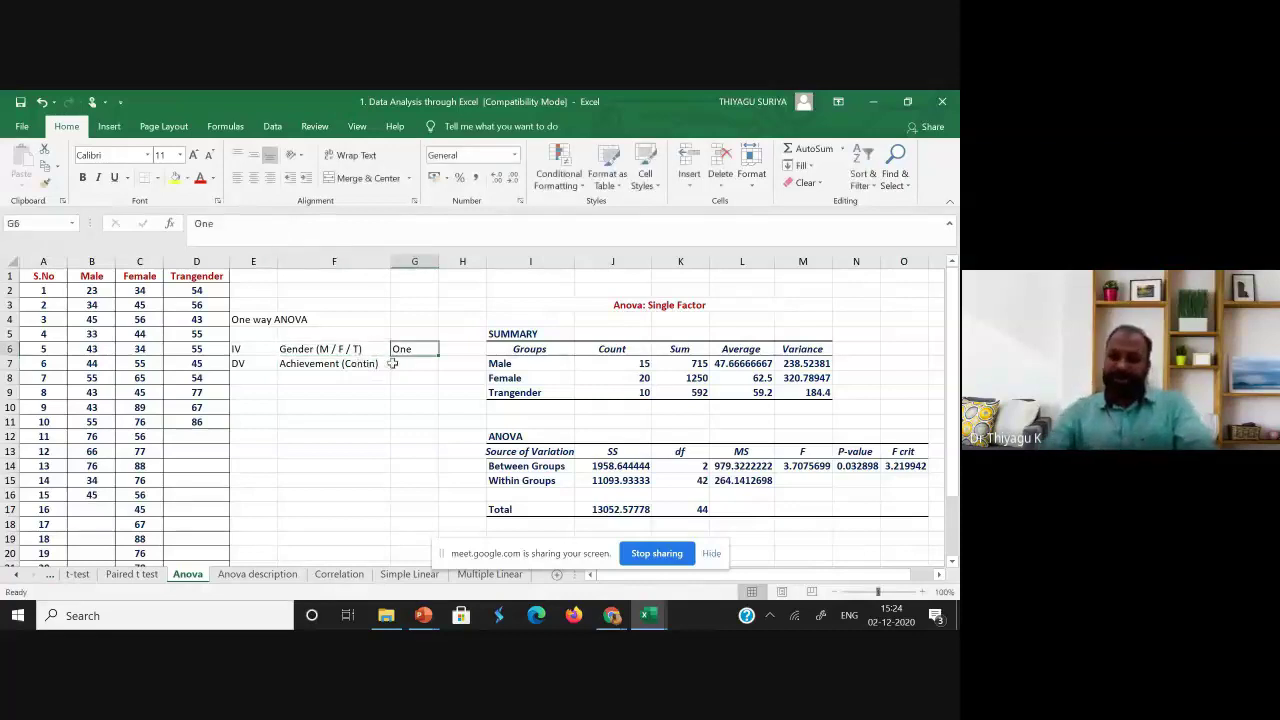
type("ONe")
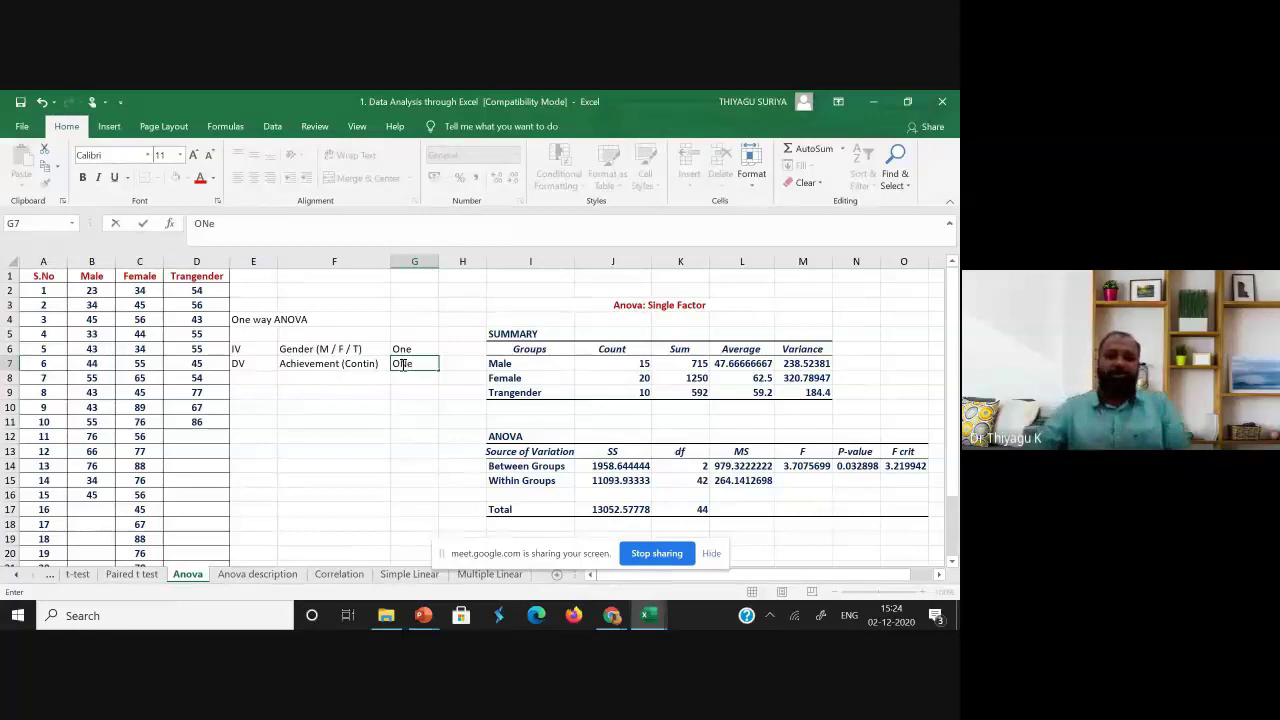
key("BackSpace")
key("BackSpace")
type("ne")
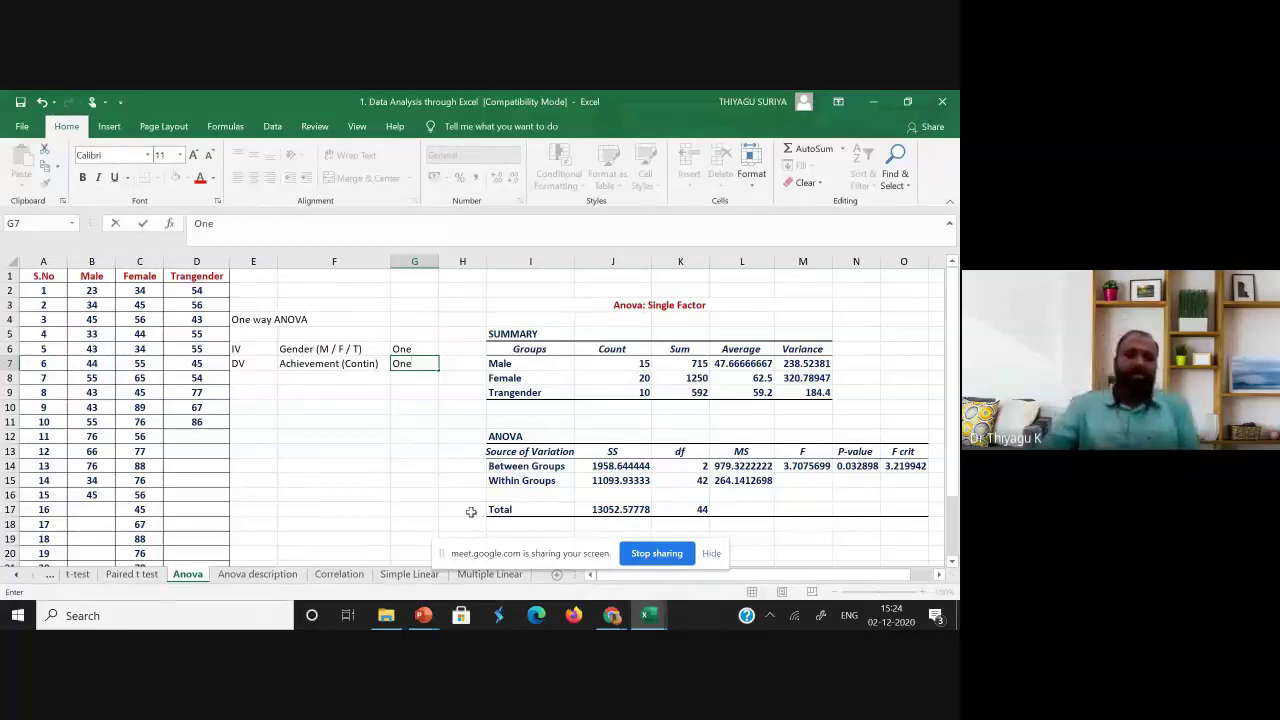
scroll(206, 406, "down", 1)
scroll(230, 425, "up", 1)
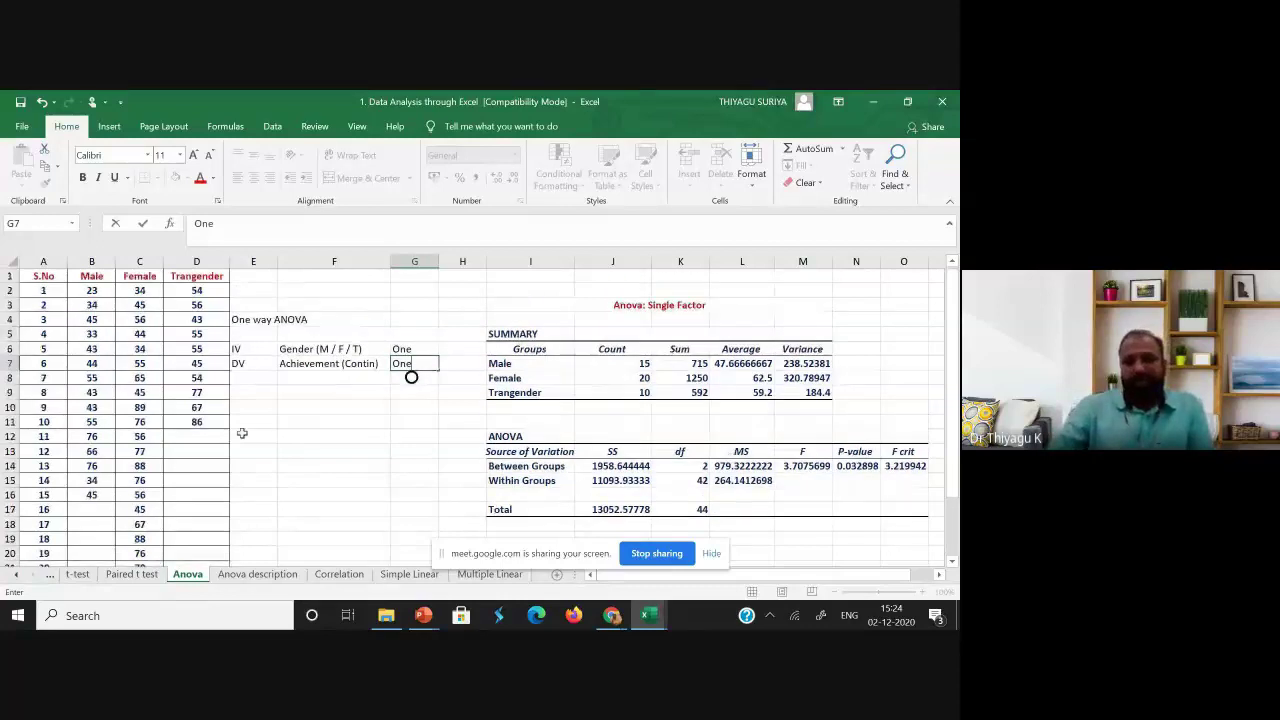
left_click(250, 349)
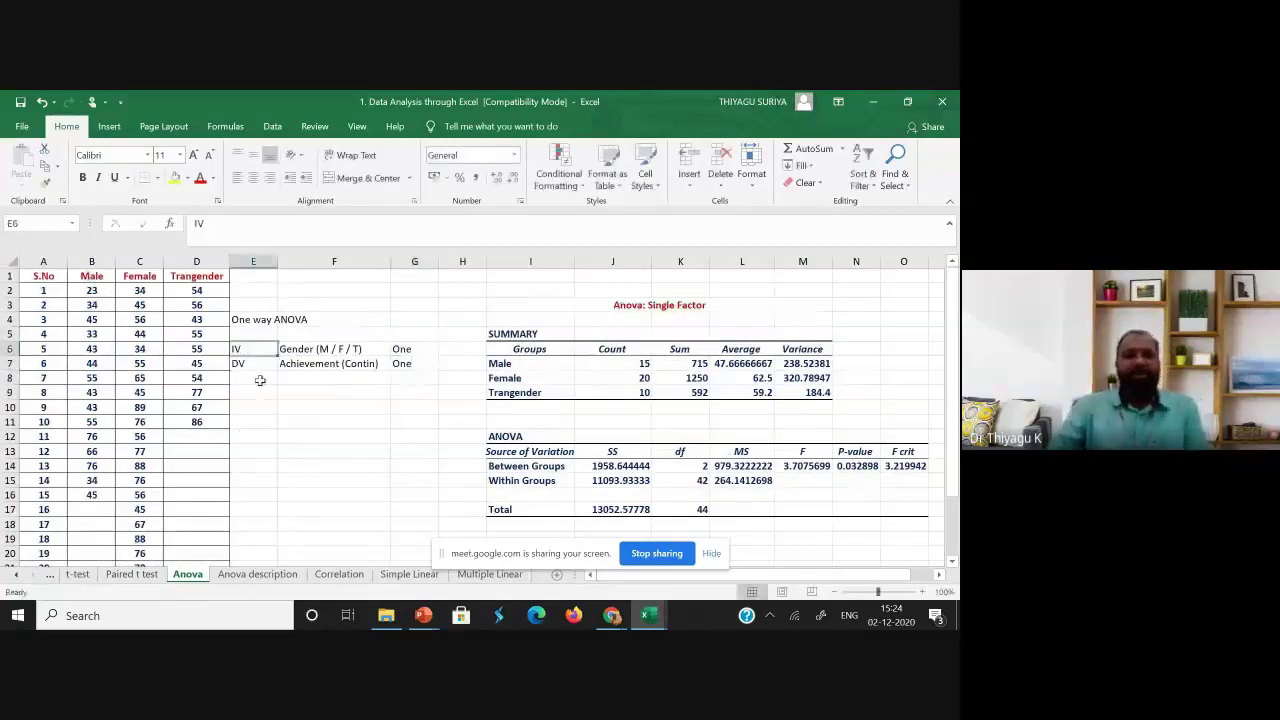
- Review the Gender and Achievement labels in F6:F7, then select empty cell F24
scroll(378, 416, "down", 1)
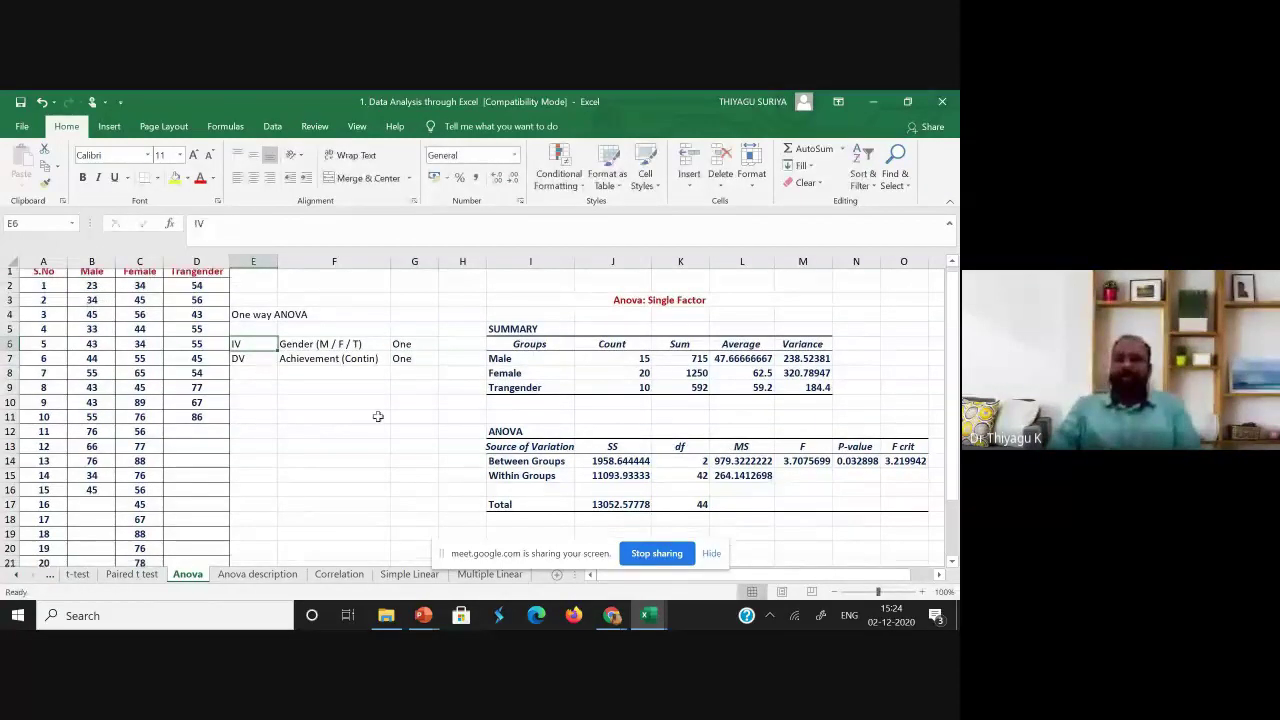
scroll(378, 416, "down", 3)
scroll(378, 430, "up", 3)
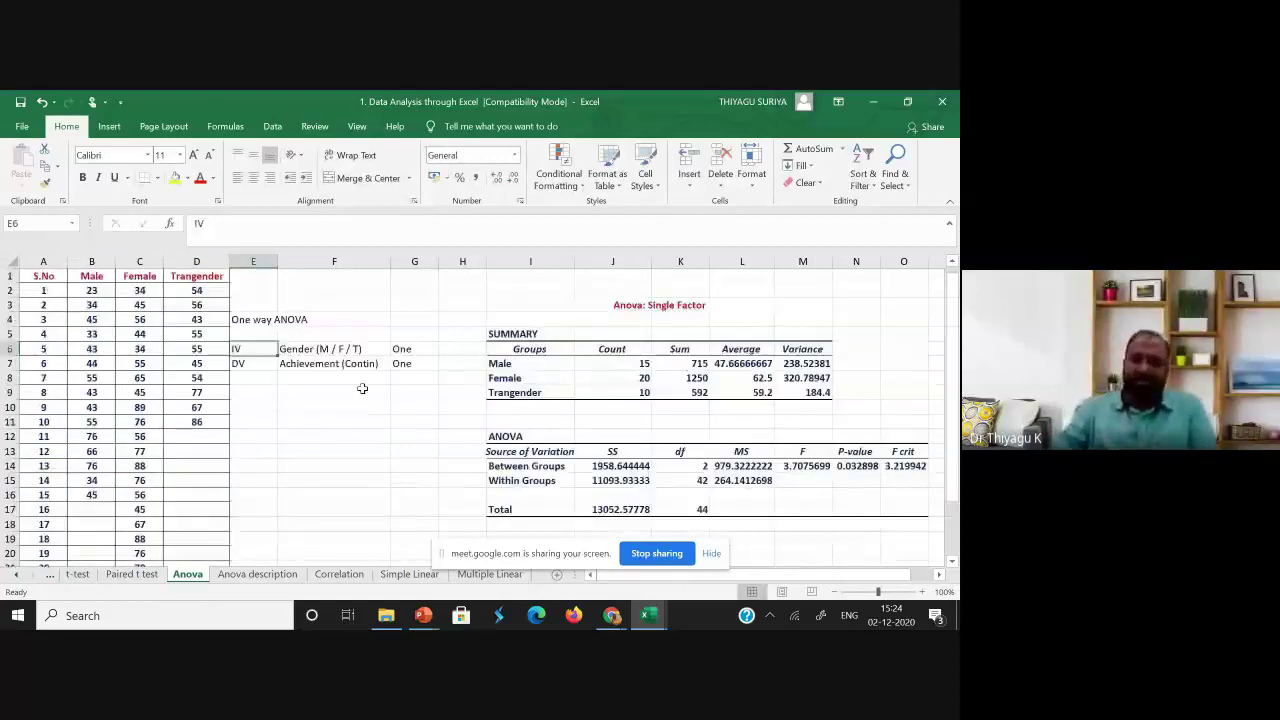
left_click(318, 349)
left_click(312, 364)
left_click(320, 352)
left_click(314, 364)
scroll(324, 391, "down", 1)
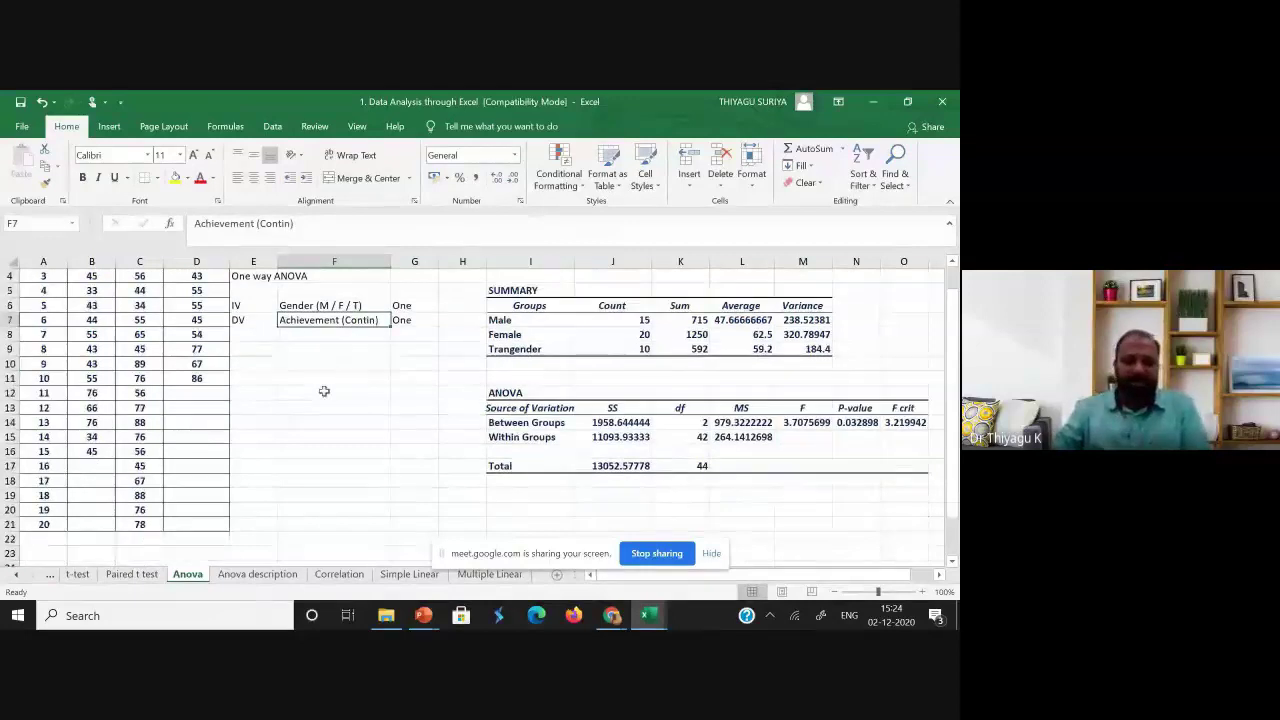
scroll(324, 391, "down", 2)
left_click(317, 480)
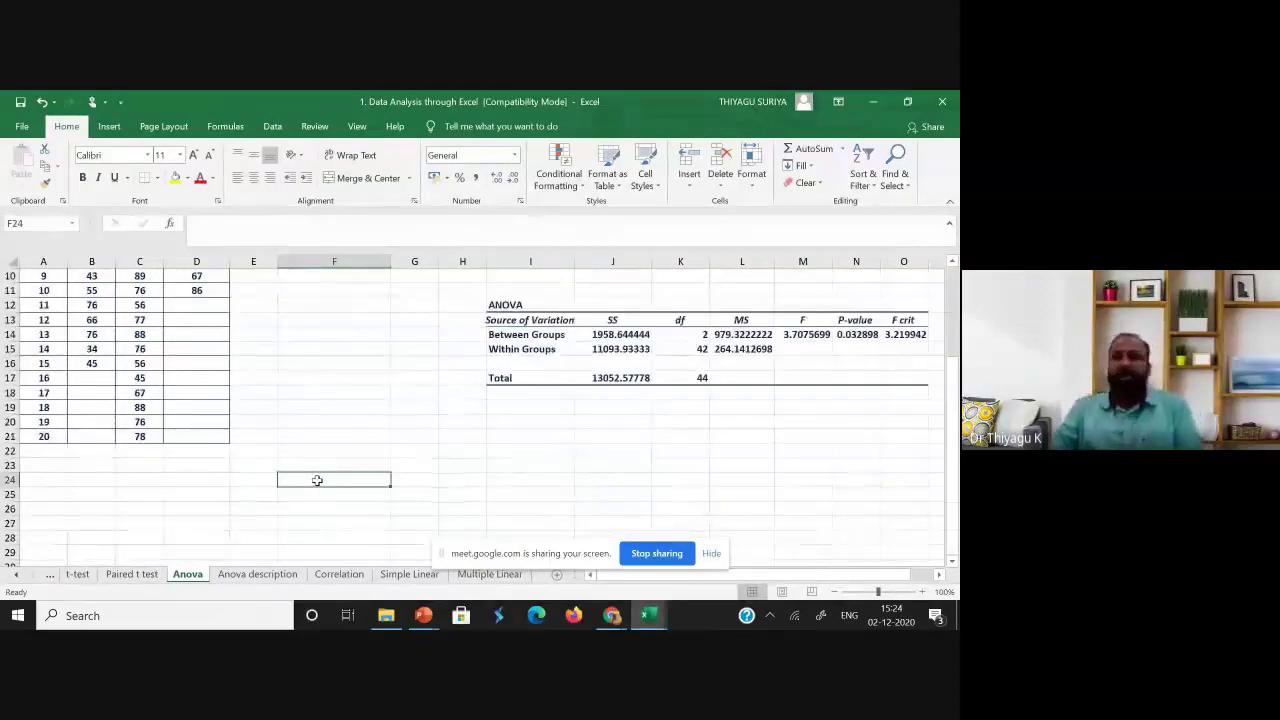
- Open Data Analysis from the Data tools and select Anova: Single Factor
left_click(281, 131)
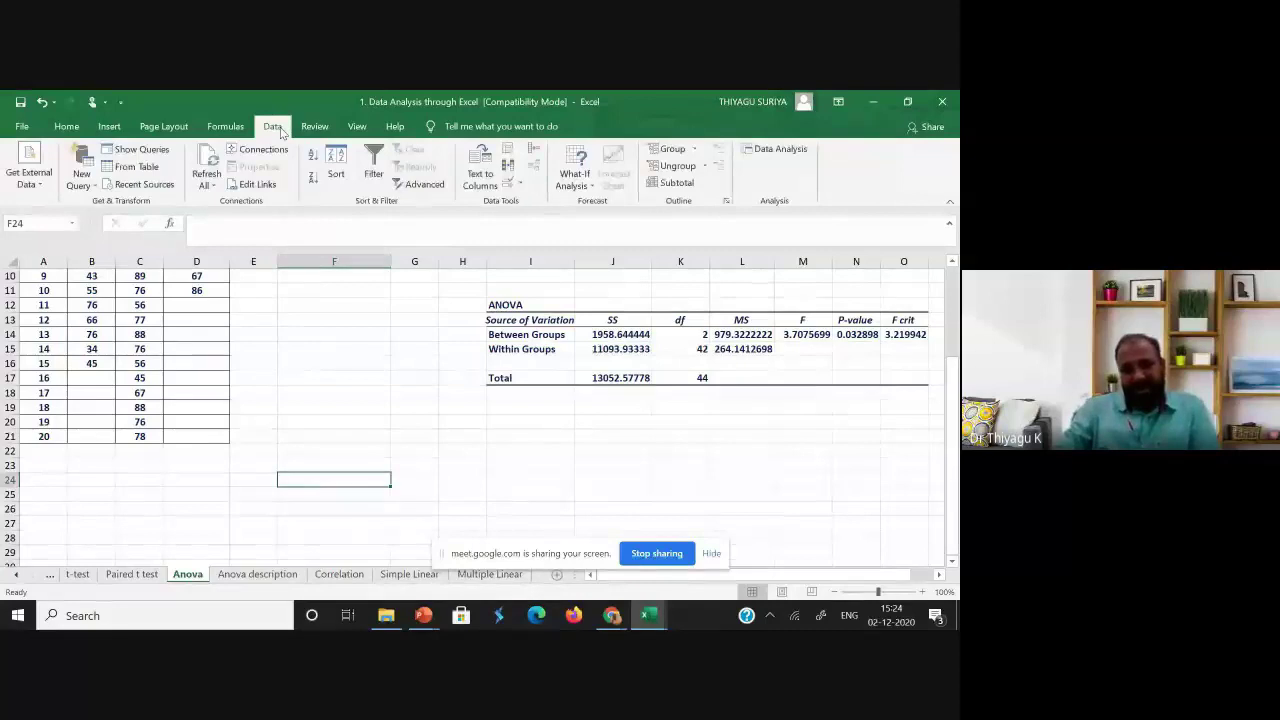
left_click(783, 150)
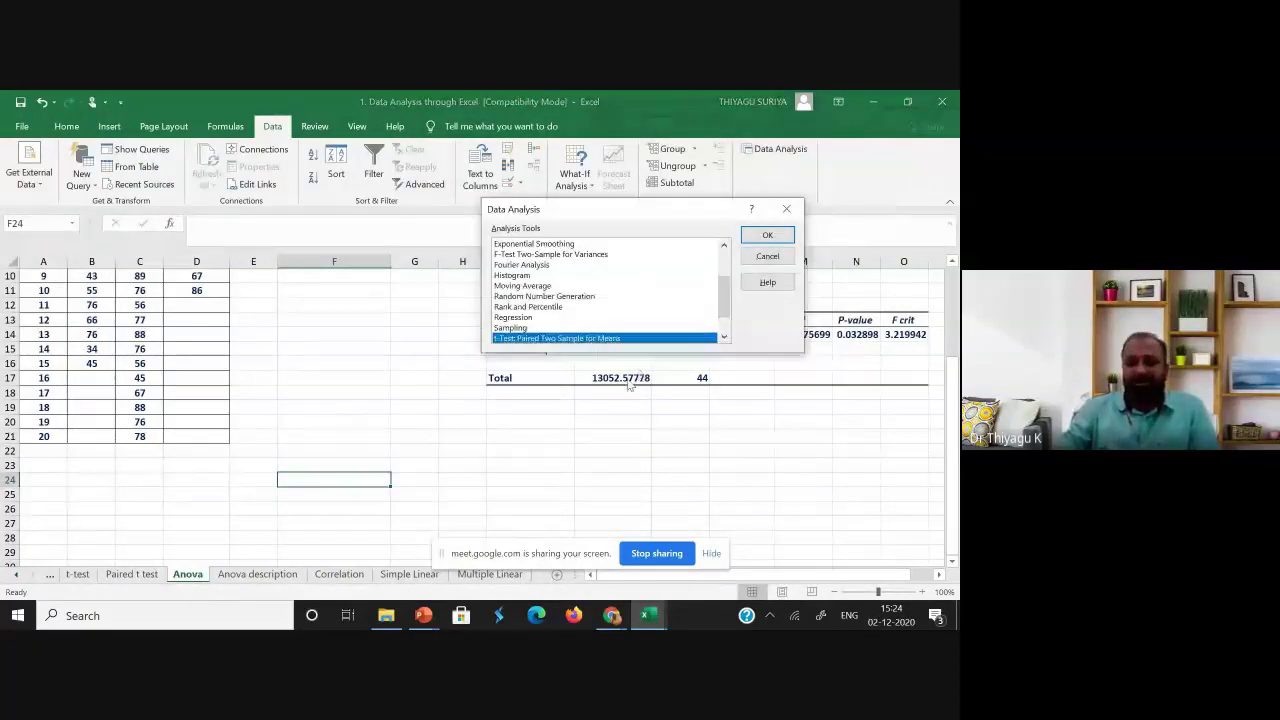
scroll(643, 330, "up", 1)
scroll(643, 330, "up", 1)
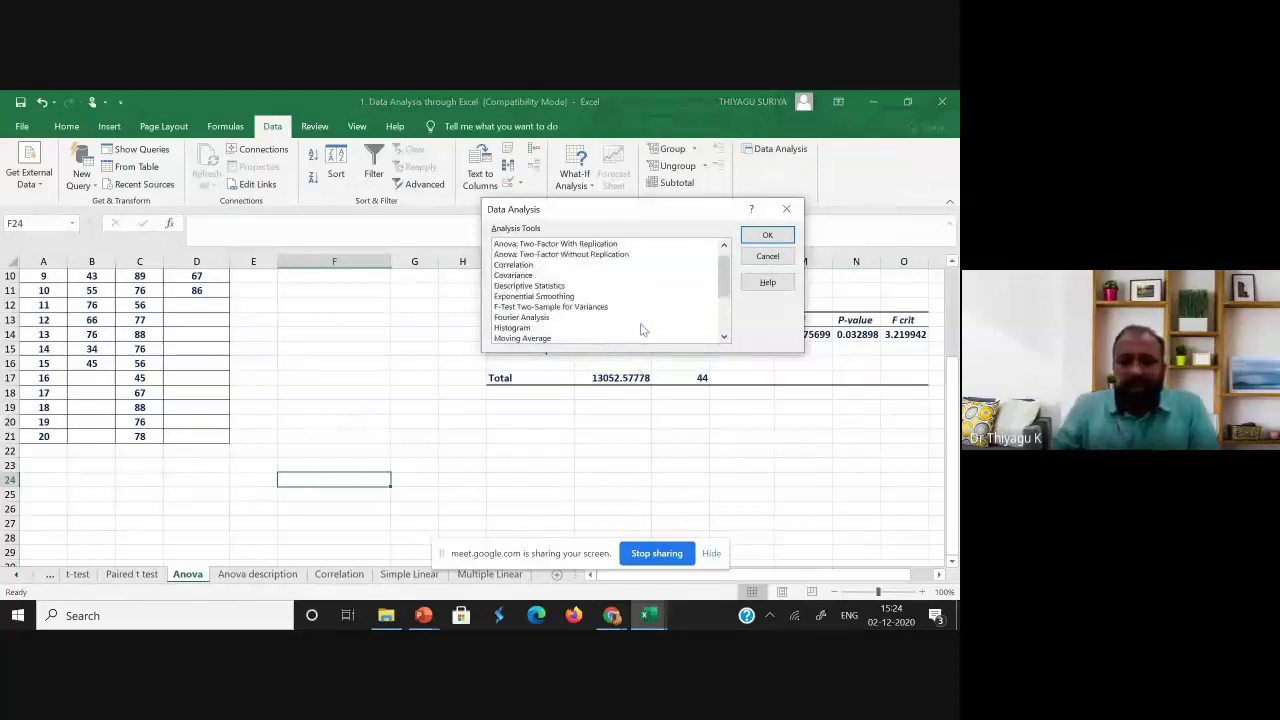
scroll(643, 330, "down", 1)
scroll(644, 318, "up", 2)
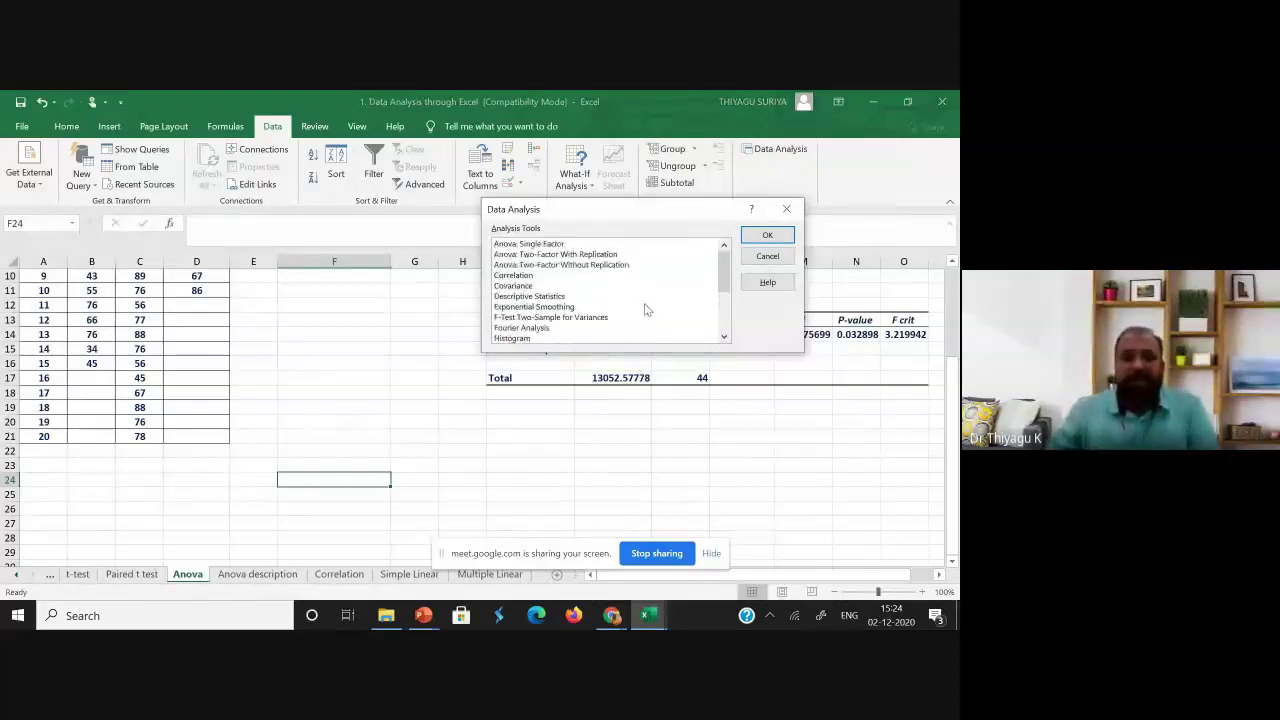
left_click(545, 245)
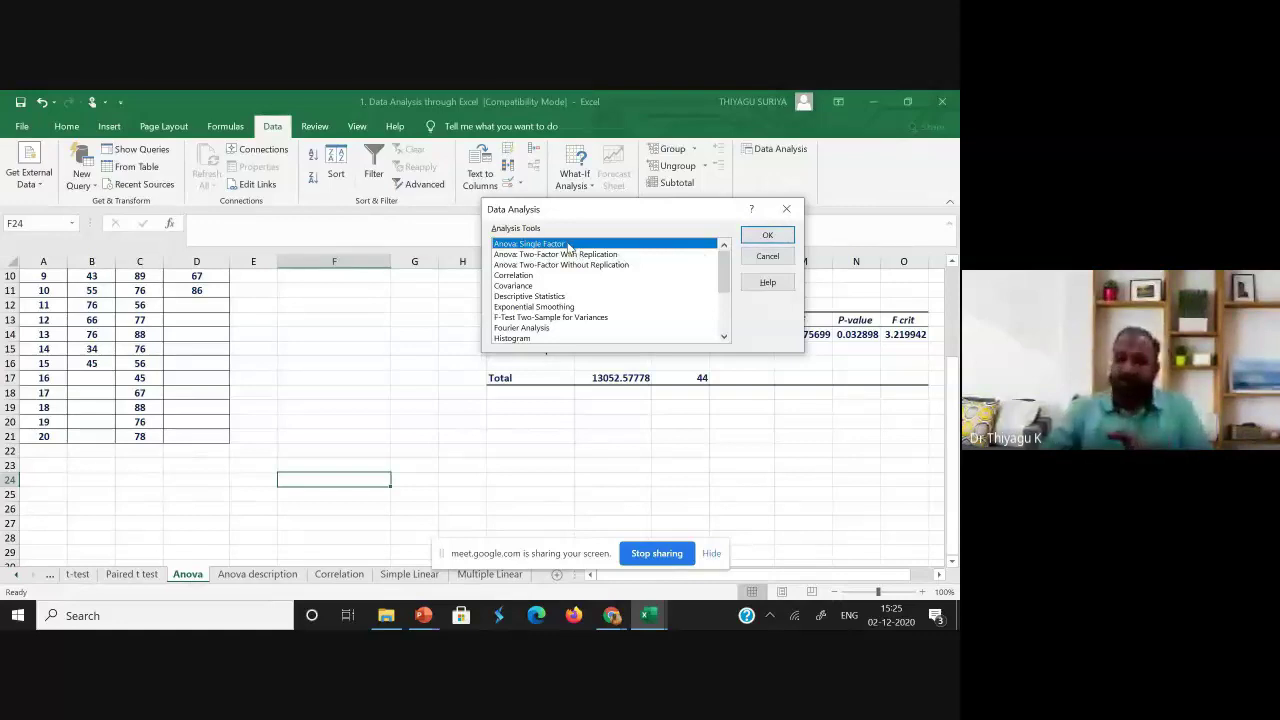
- Cancel the Data Analysis dialog and select F27 as the output location
left_click(786, 209)
scroll(925, 354, "up", 2)
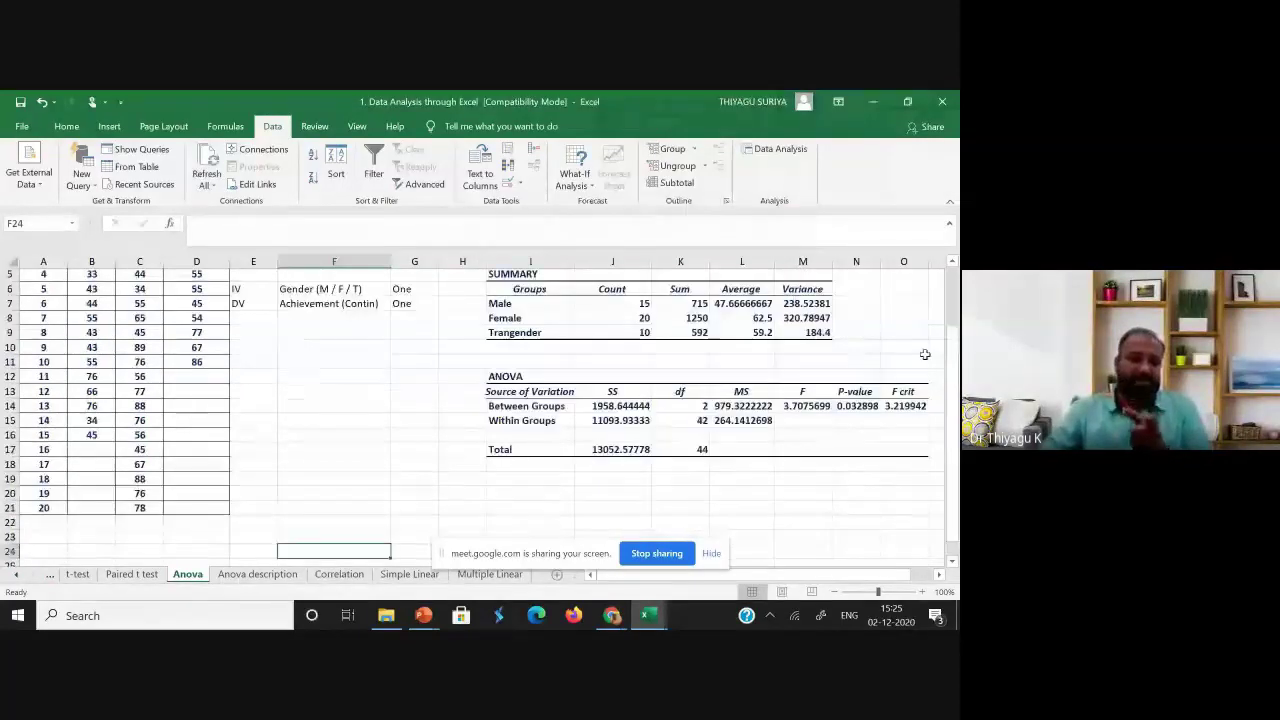
scroll(925, 354, "up", 2)
left_click(311, 350)
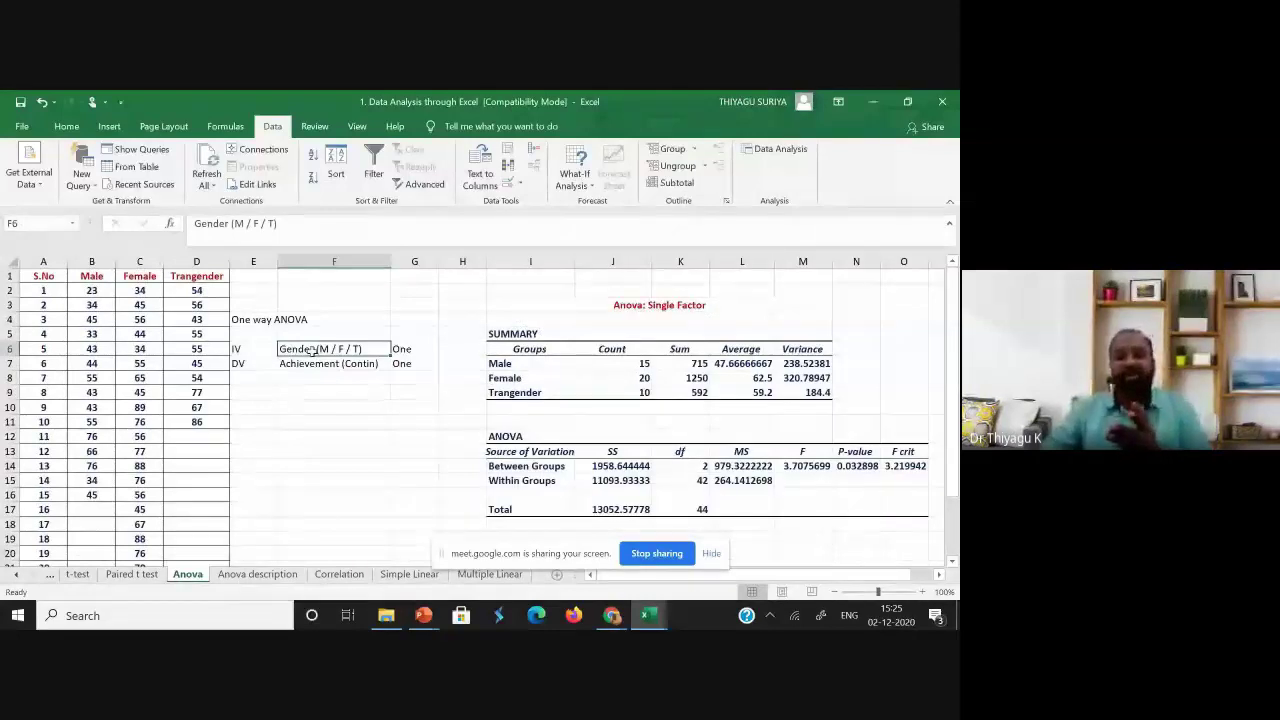
scroll(348, 441, "down", 4)
left_click(338, 463)
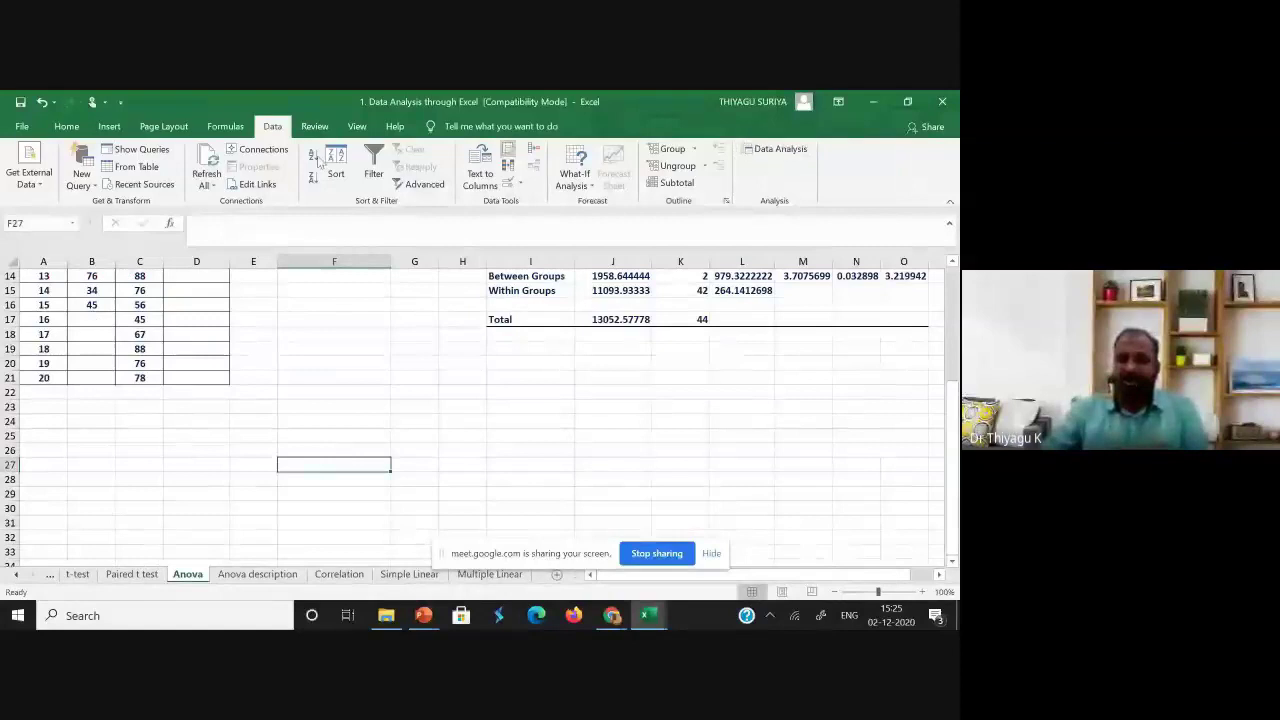
- Reopen Data Analysis and launch Anova: Single Factor
left_click(772, 149)
scroll(510, 285, "up", 3)
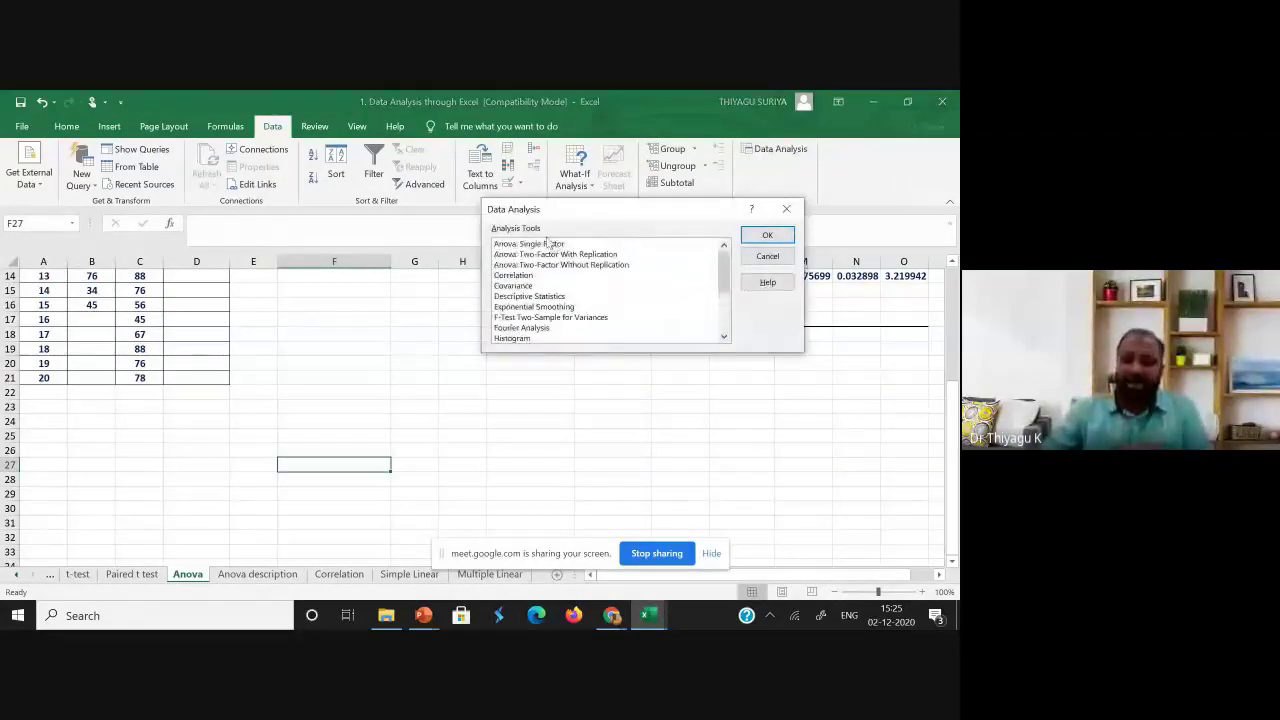
left_click(542, 246)
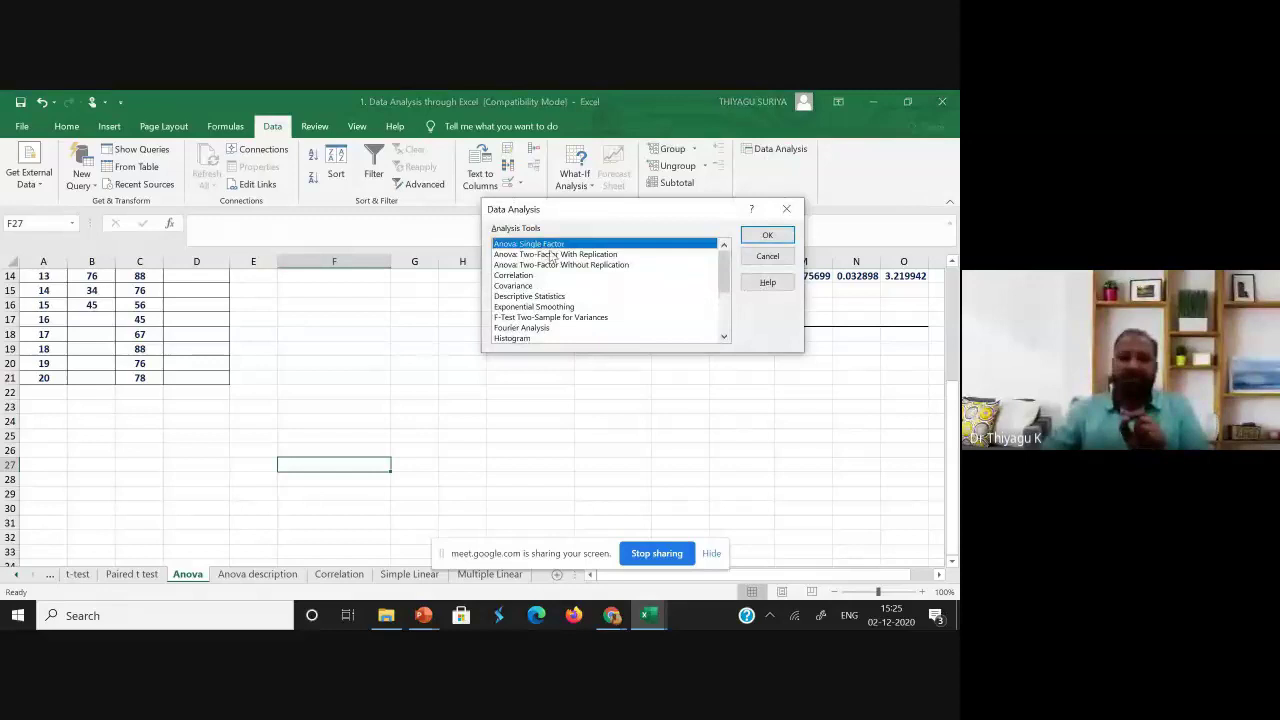
left_click(758, 235)
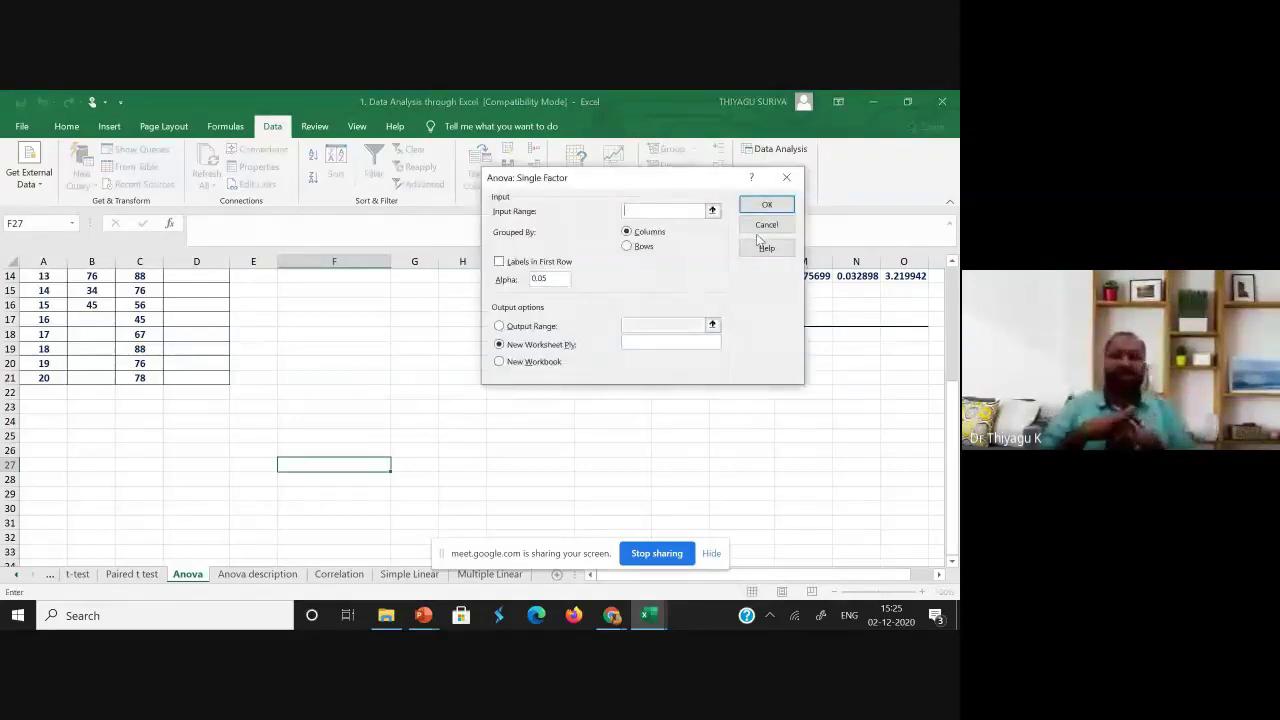
- Set the input range to $B$1:$D$21 with Labels in First Row ticked
left_click_drag(942, 406, 936, 287)
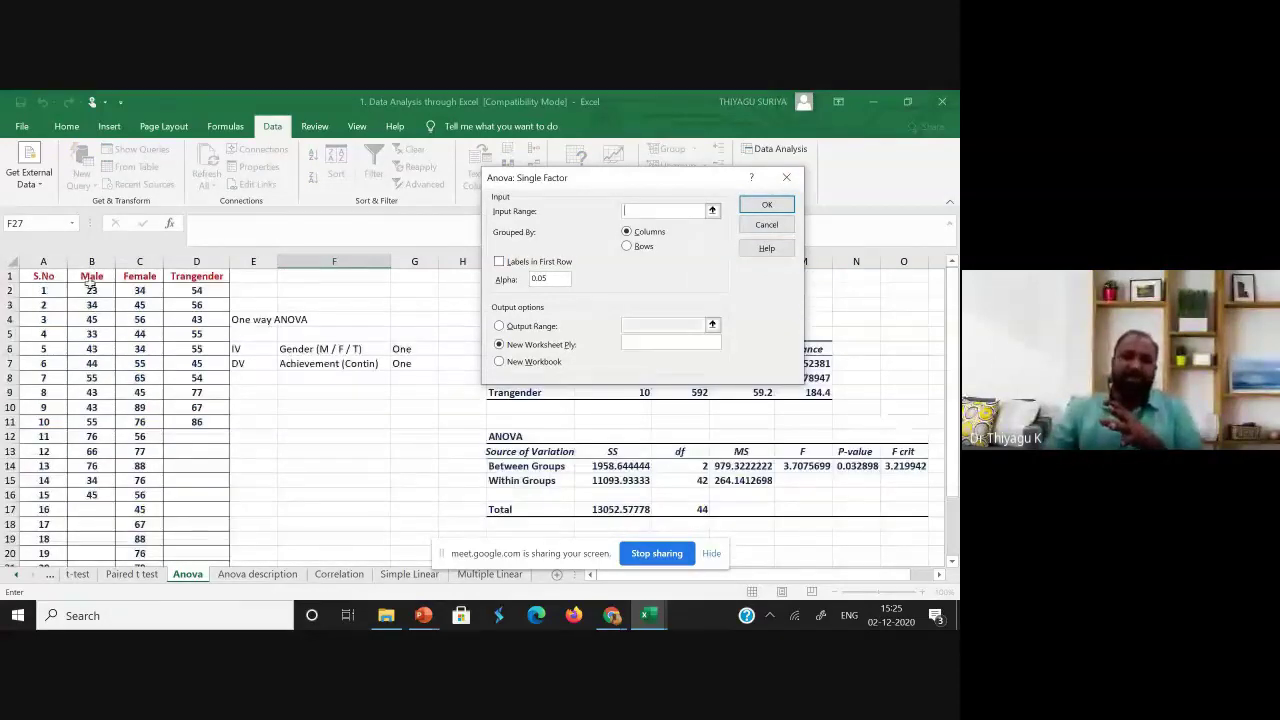
left_click_drag(91, 278, 210, 508)
scroll(210, 508, "up", 1)
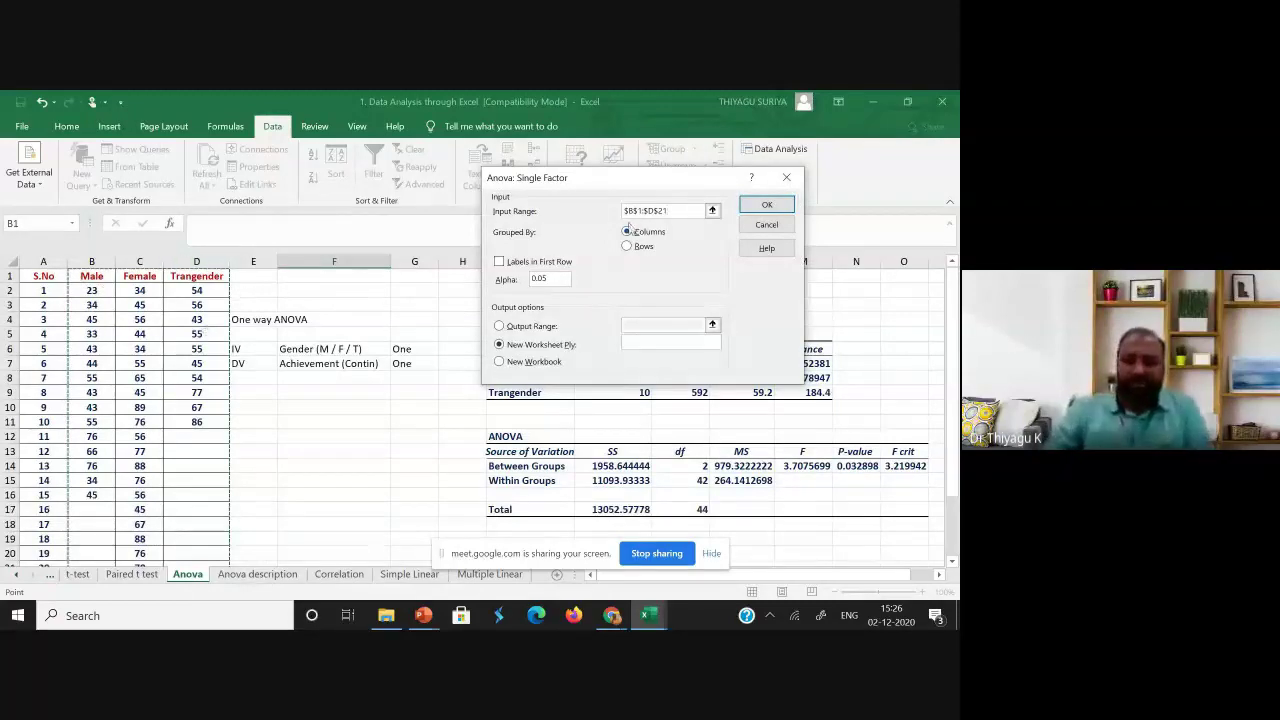
left_click(499, 261)
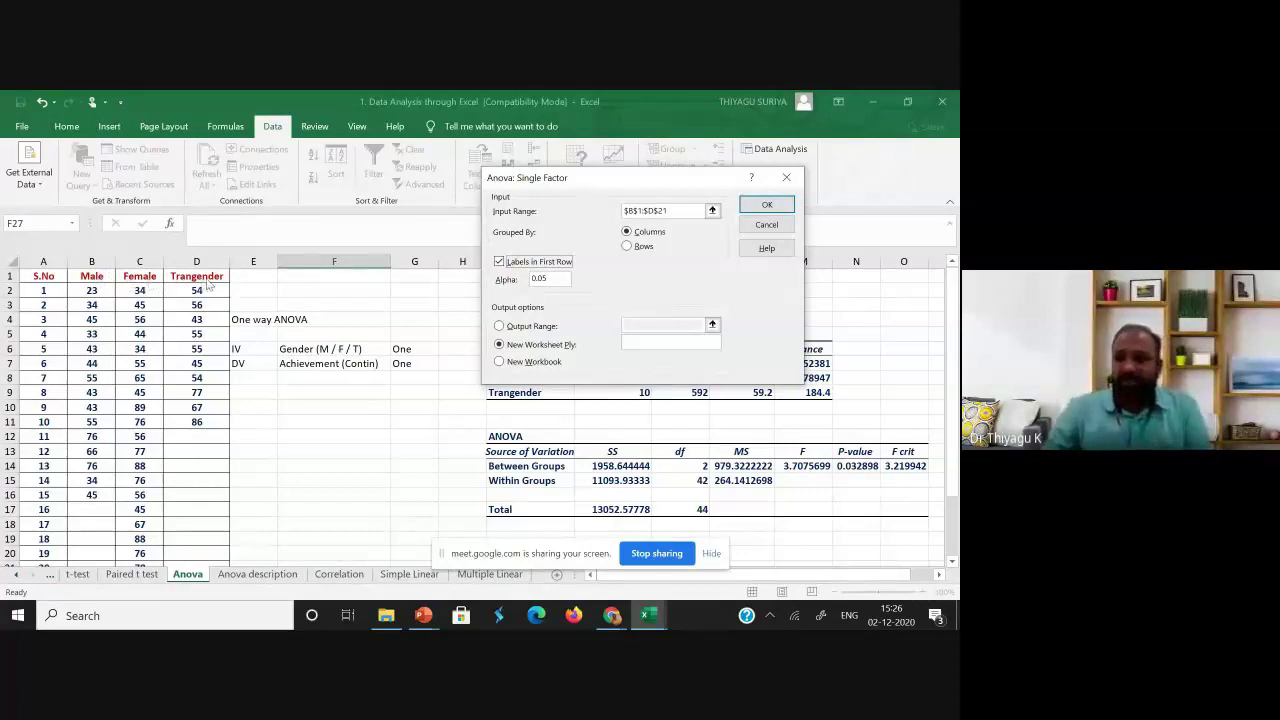
- Keep alpha 0.05, send output to $F$27, and run the analysis
left_click(553, 279)
left_click_drag(553, 279, 531, 280)
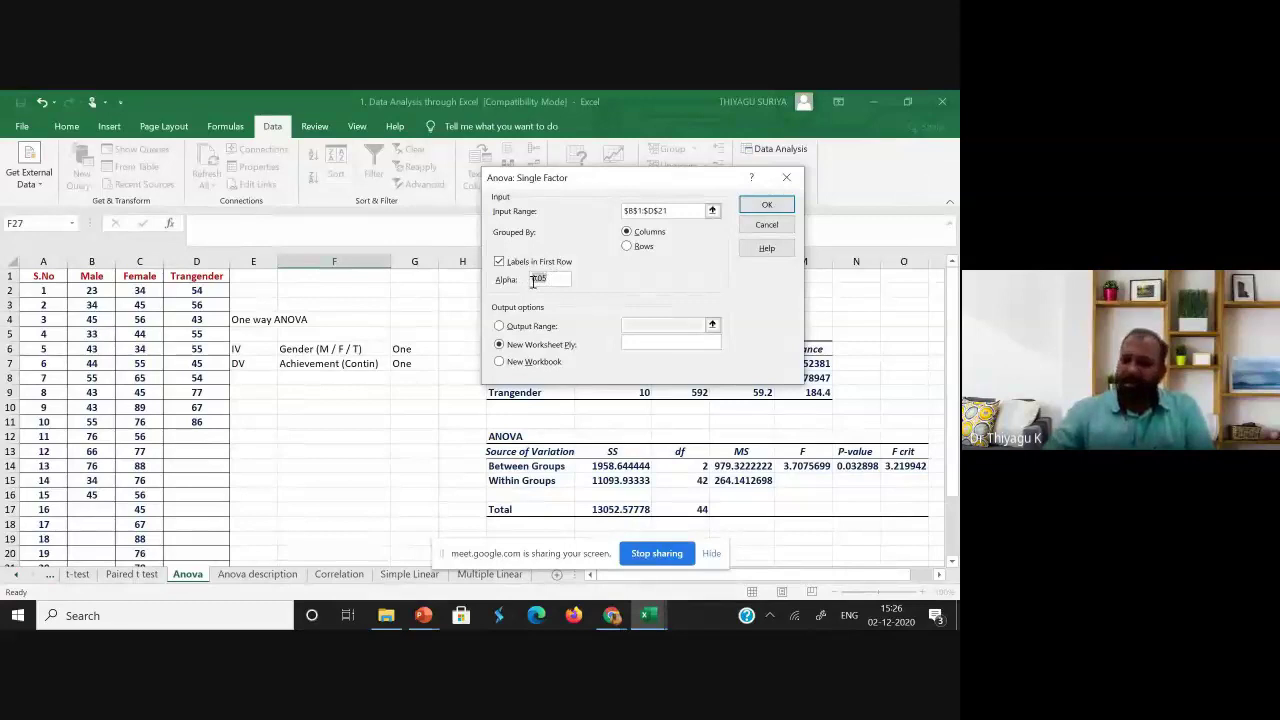
left_click(547, 279)
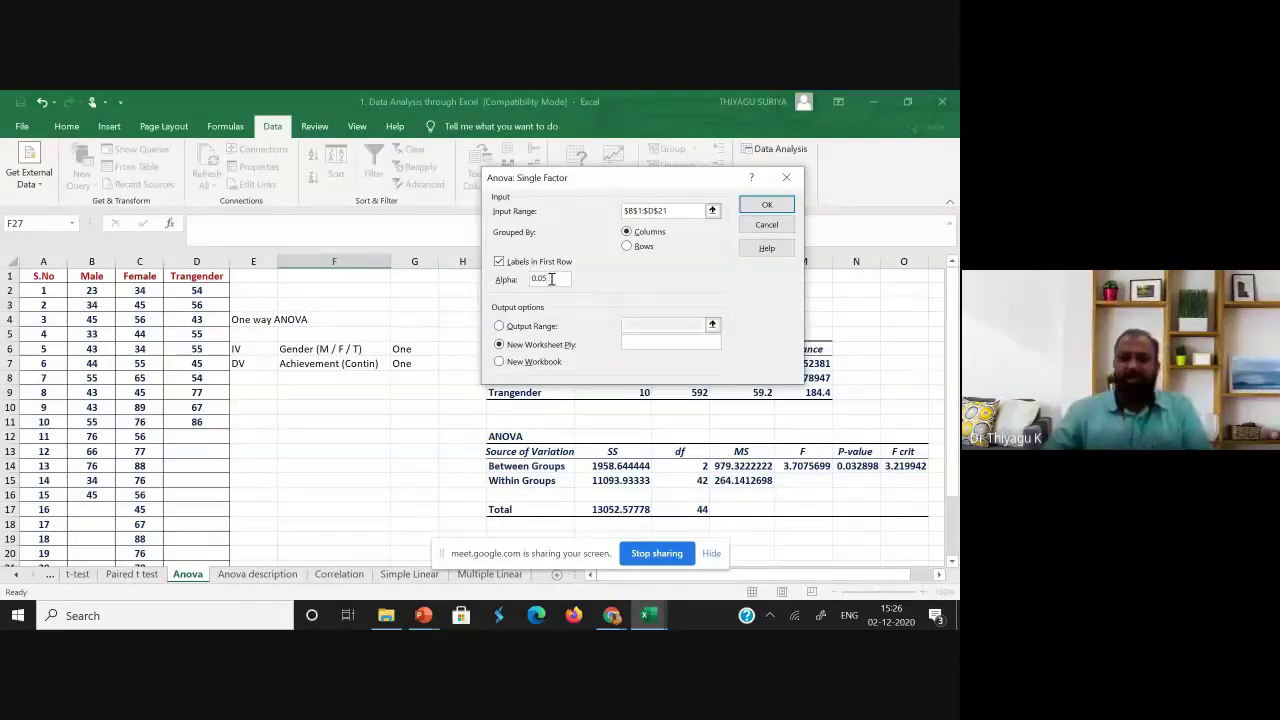
left_click(499, 327)
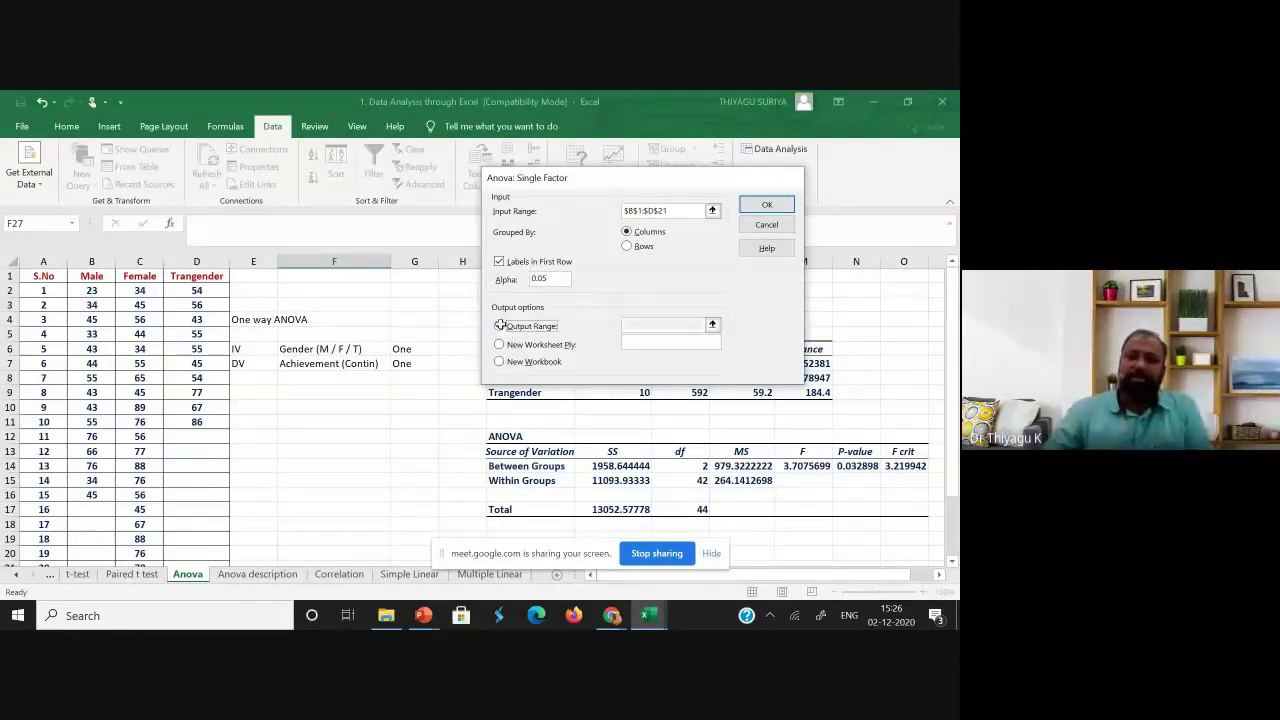
left_click(663, 321)
scroll(855, 402, "down", 2)
scroll(855, 402, "down", 2)
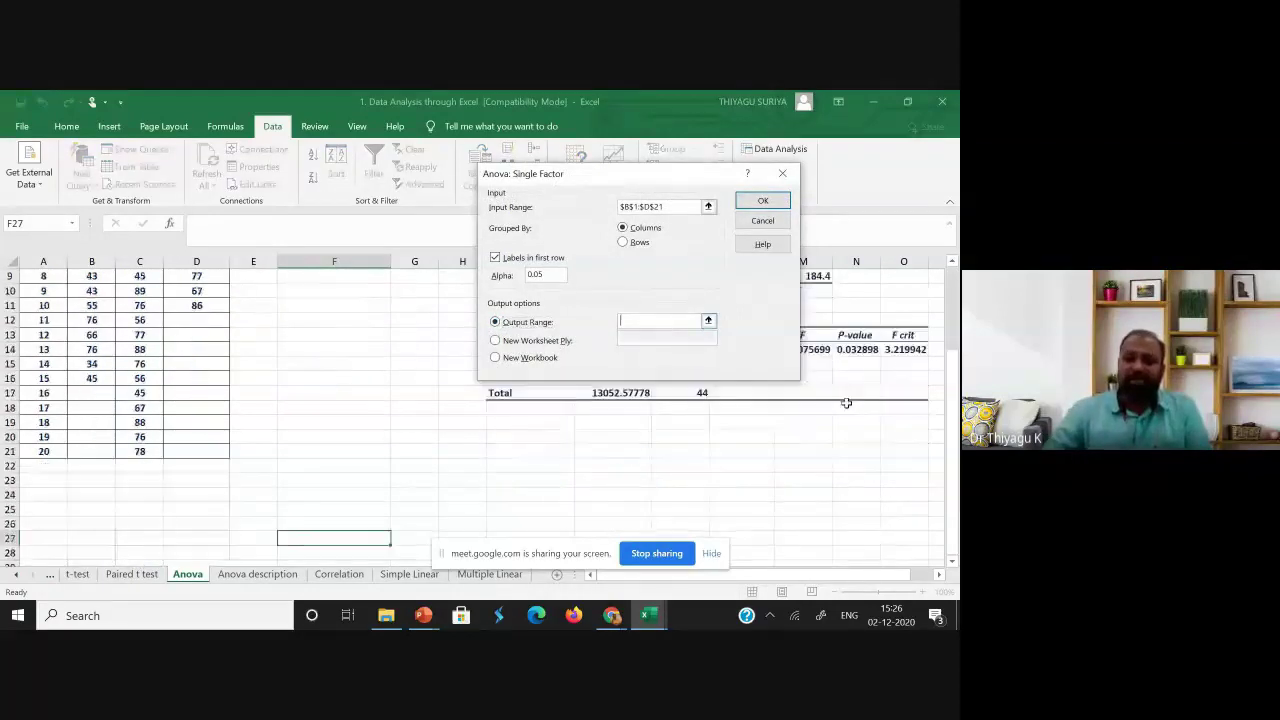
left_click(349, 523)
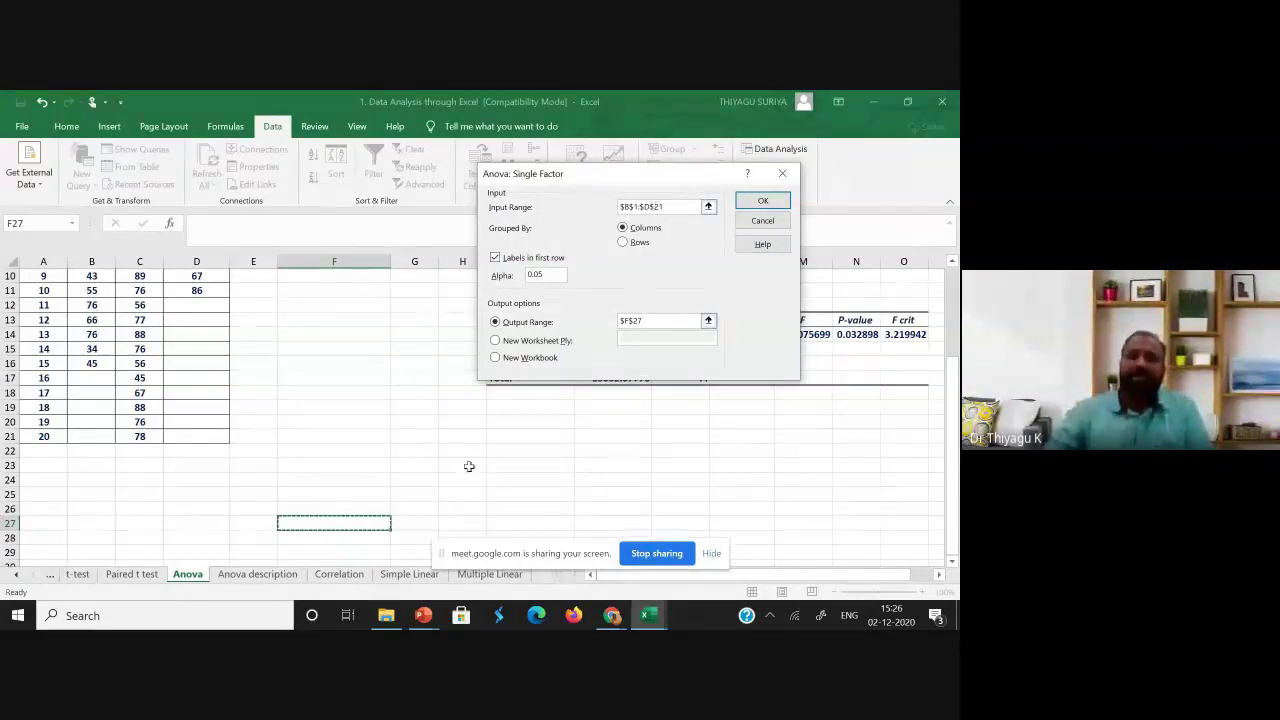
left_click(752, 203)
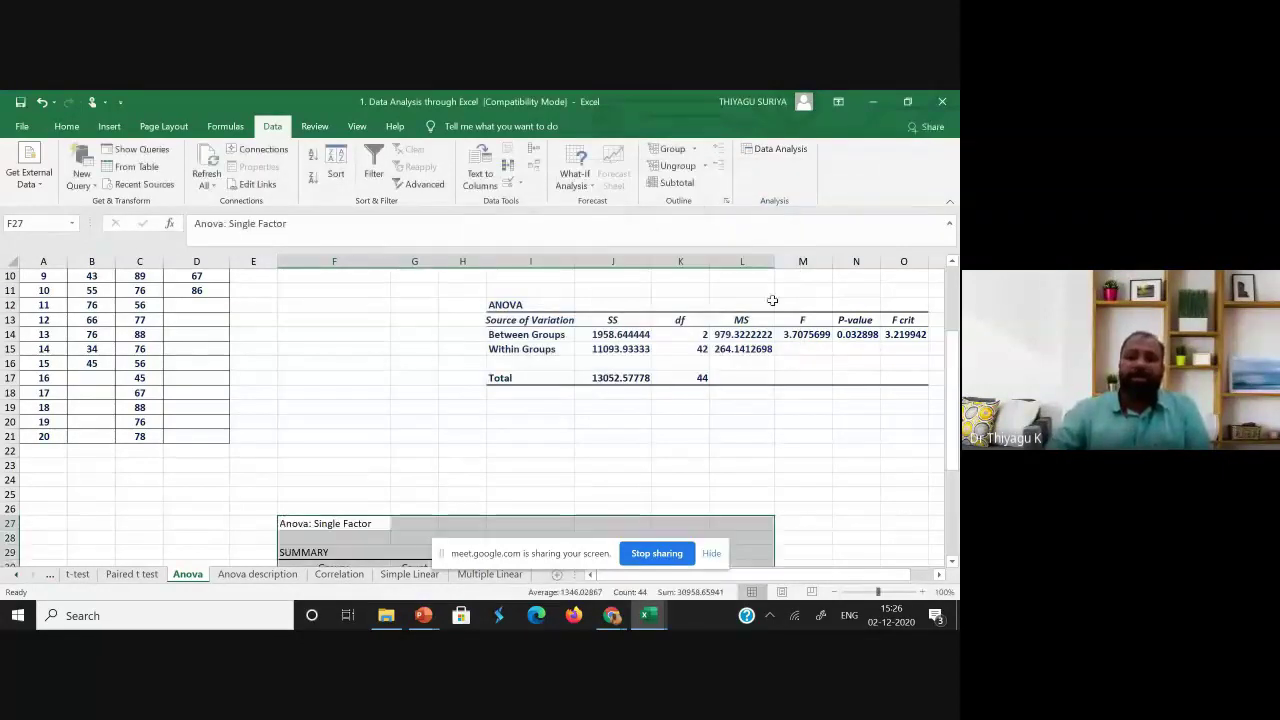
- Review the output's group counts: Male 15, Female 20, Trangender 10
scroll(805, 420, "down", 3)
scroll(805, 420, "down", 2)
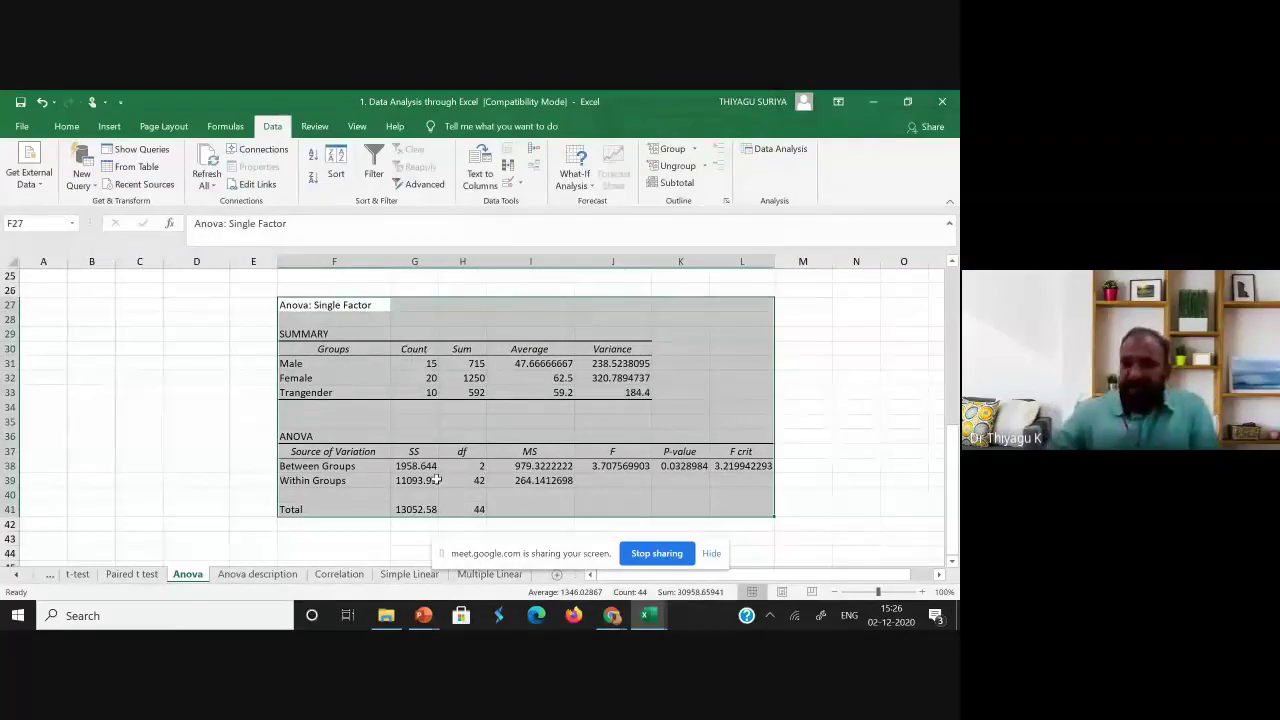
left_click(450, 376)
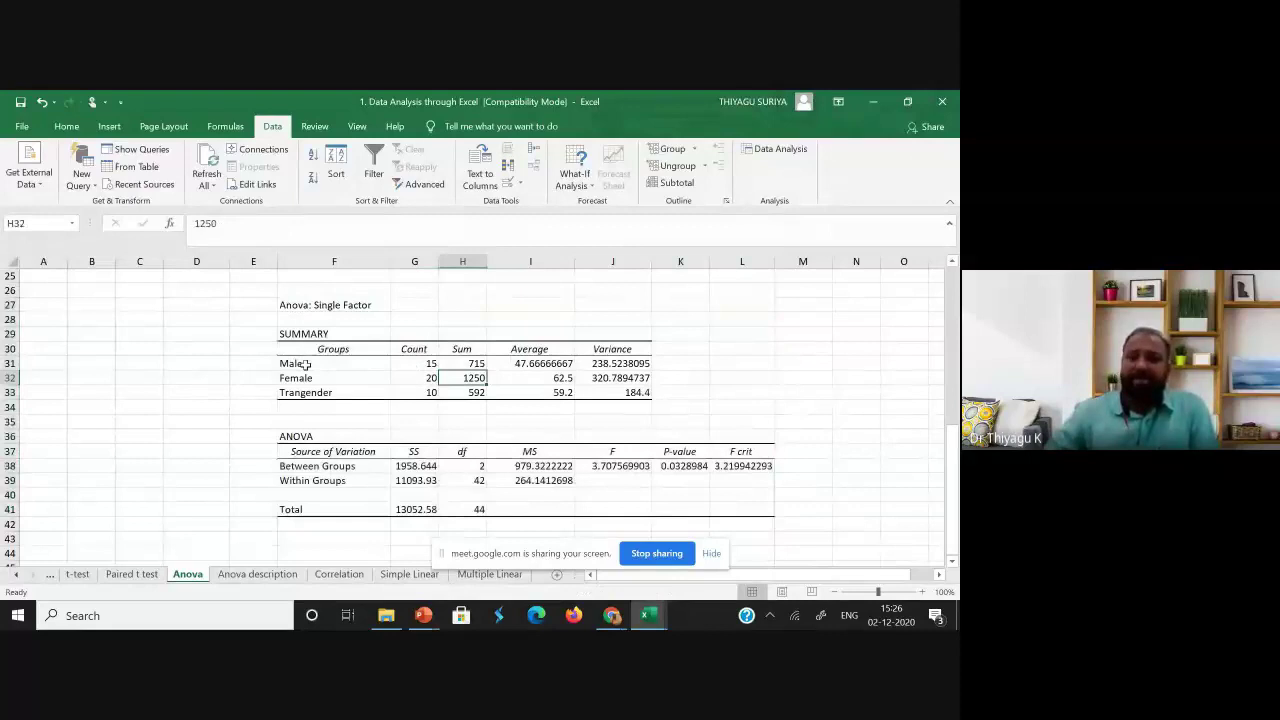
left_click_drag(304, 364, 411, 364)
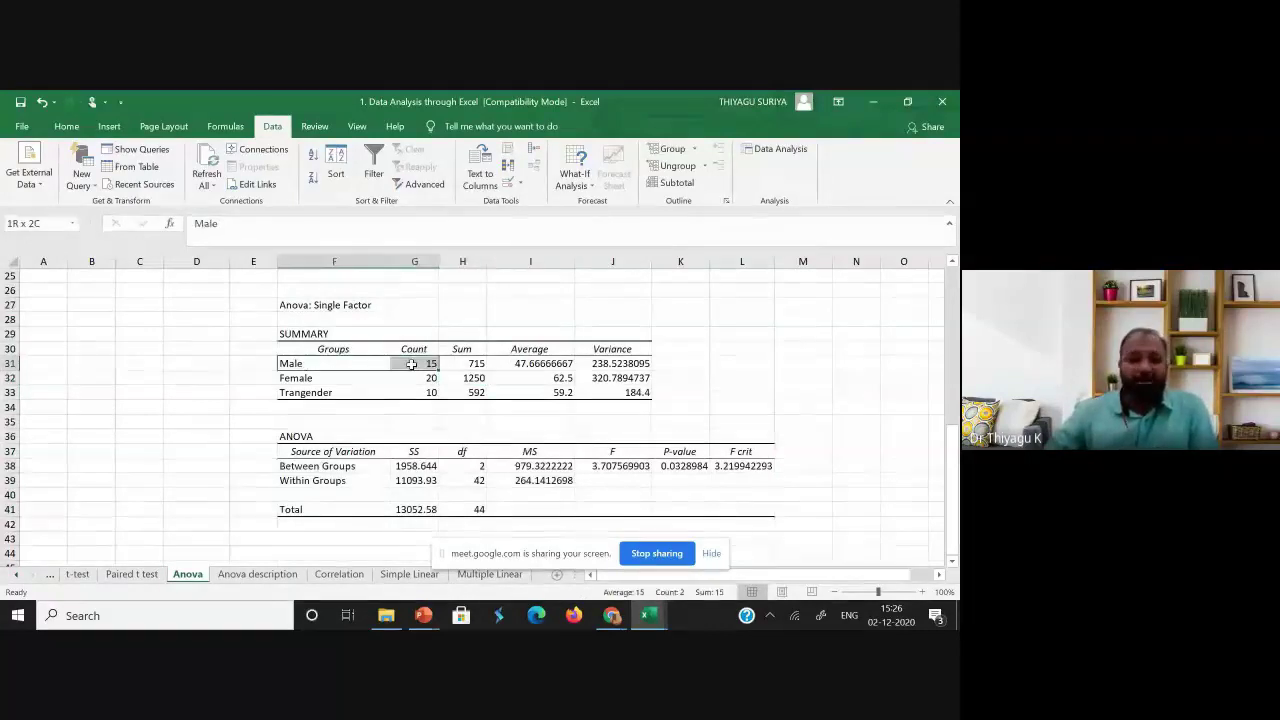
left_click(420, 364)
left_click(426, 378)
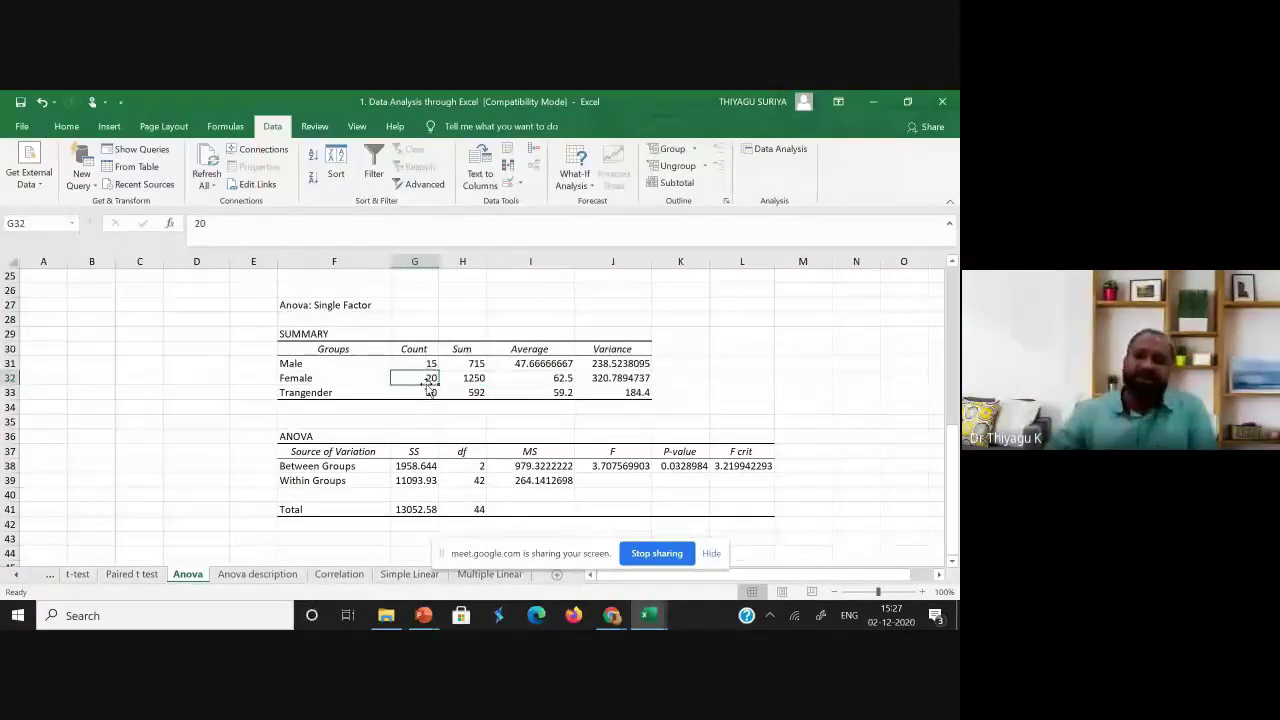
left_click(393, 394)
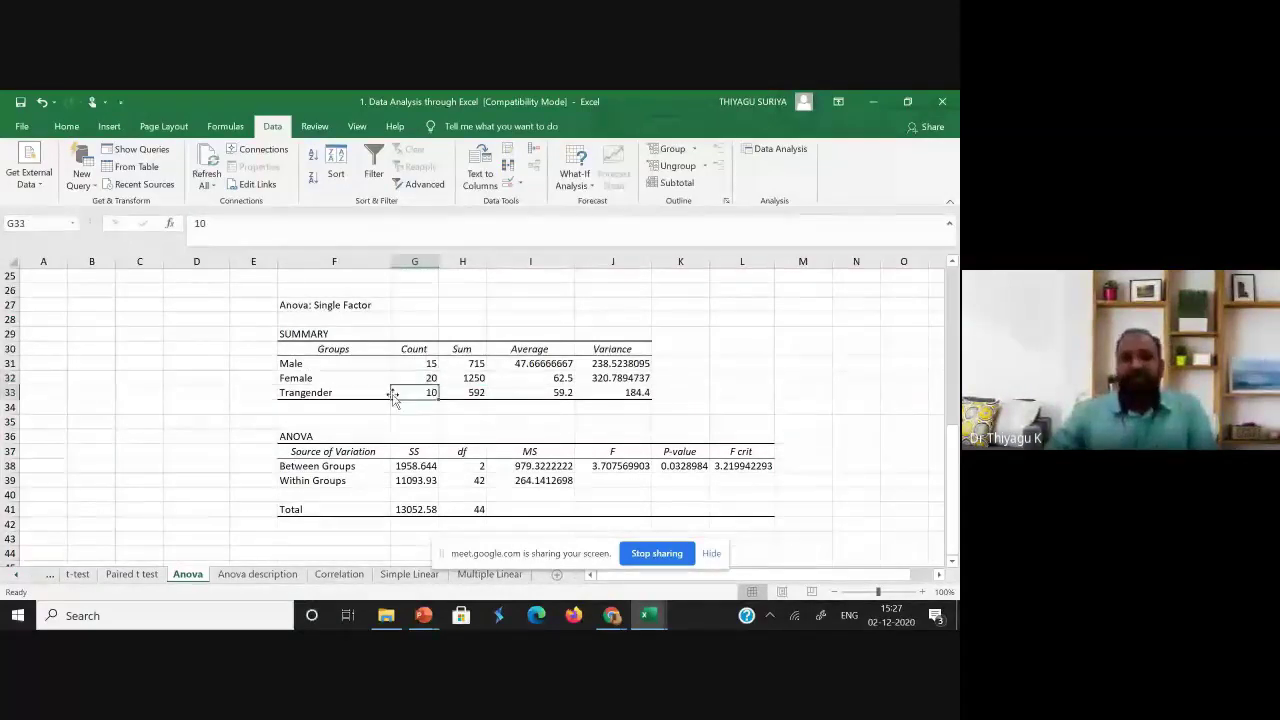
- Review the Sum, Average and Variance columns, then select the ANOVA section
left_click_drag(393, 394, 470, 393)
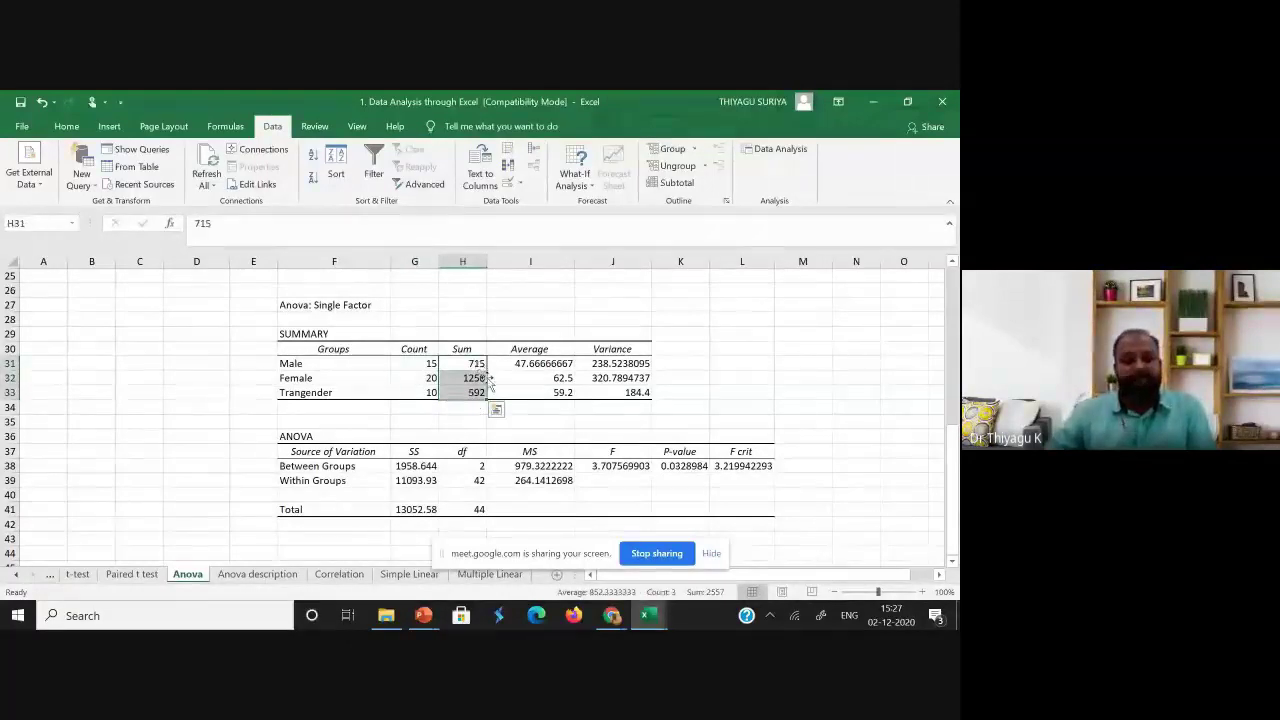
left_click(462, 381)
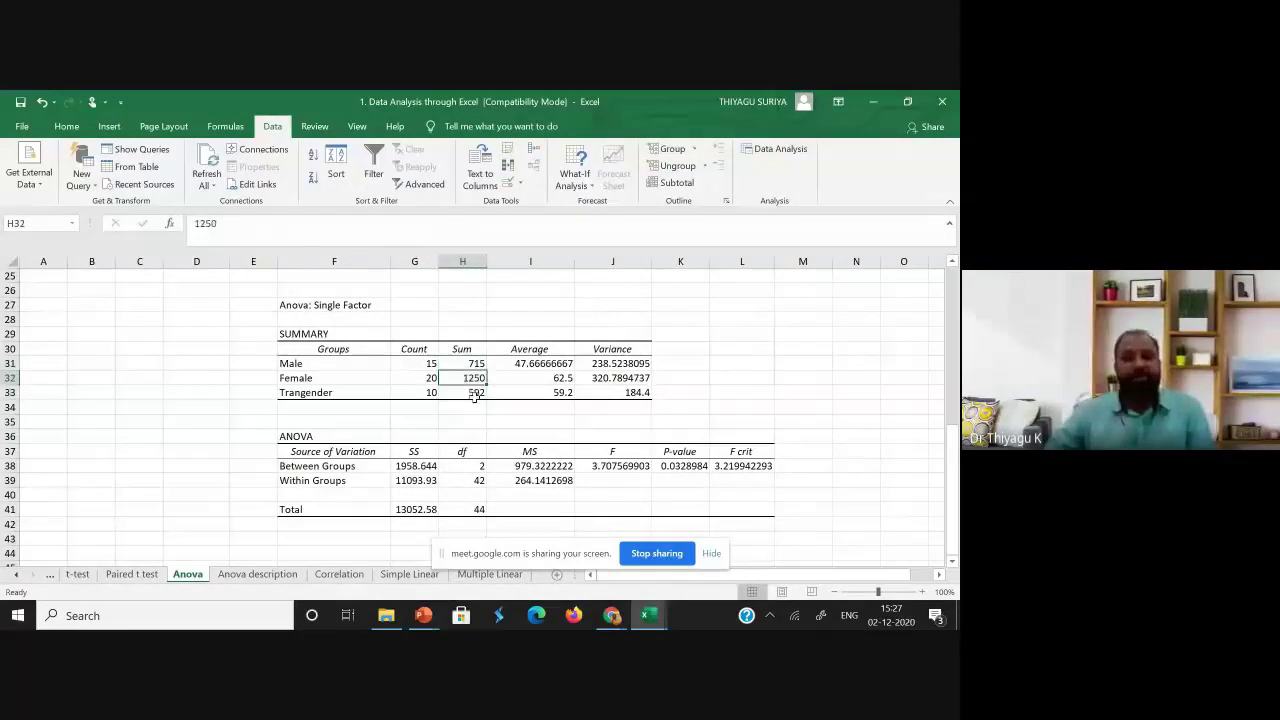
left_click(539, 360)
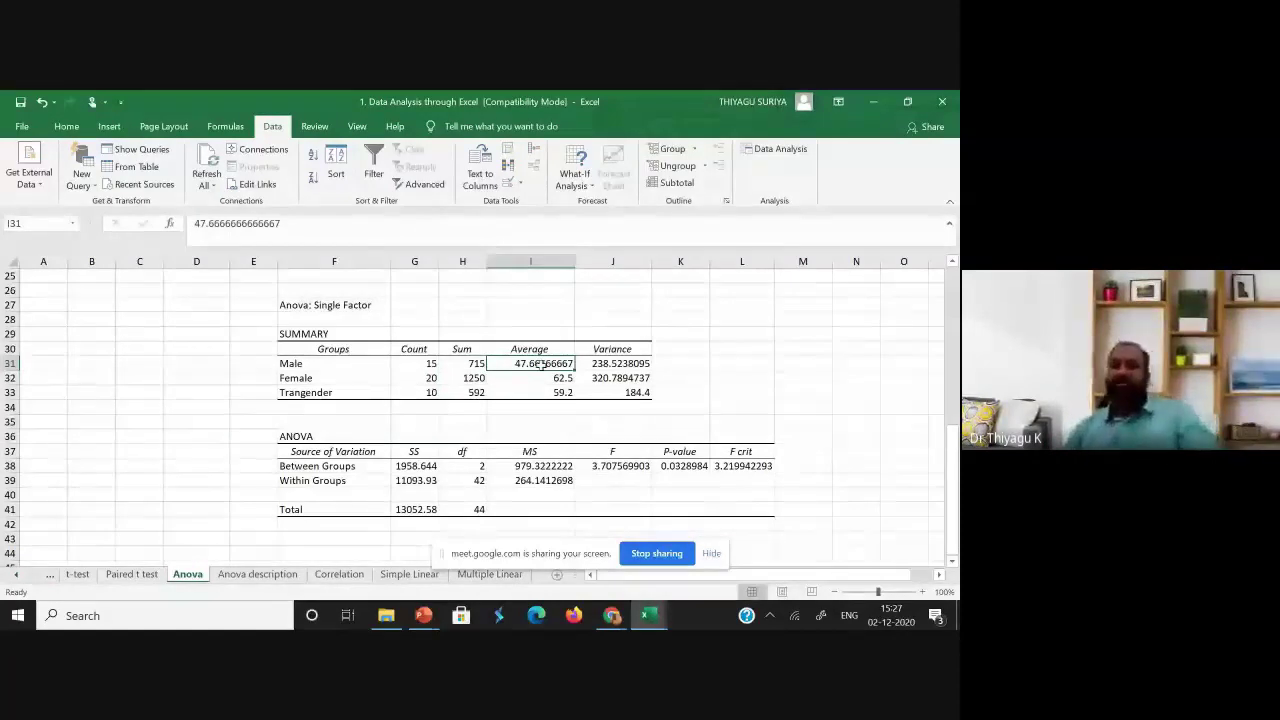
left_click_drag(540, 364, 545, 392)
left_click_drag(612, 349, 640, 397)
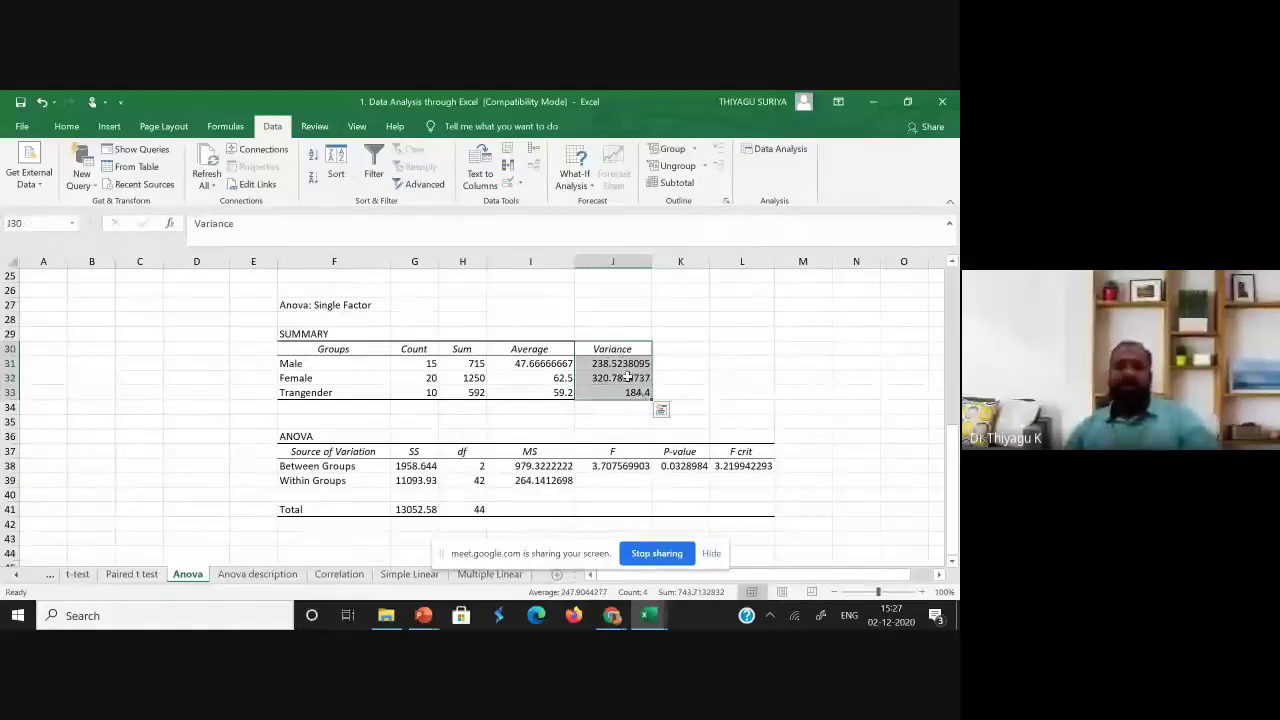
scroll(630, 393, "down", 1)
scroll(633, 409, "down", 1)
left_click_drag(300, 407, 760, 484)
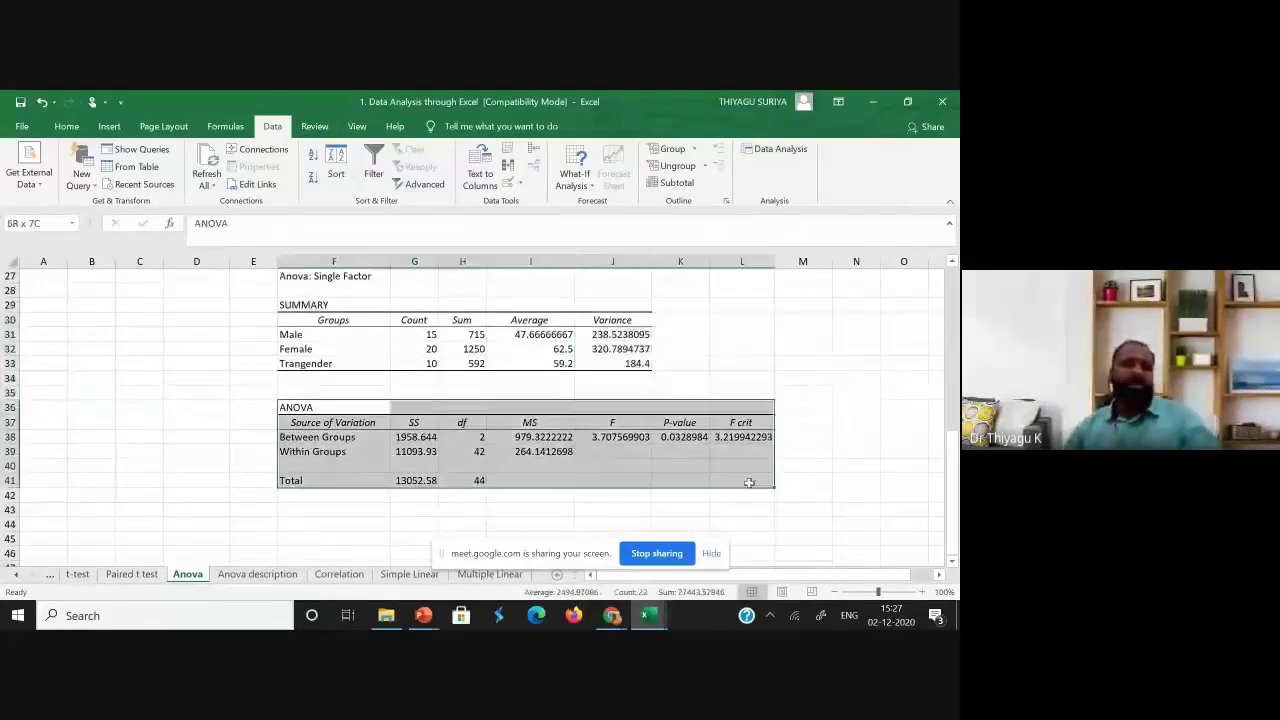
- Colour the ANOVA table text red
left_click(66, 126)
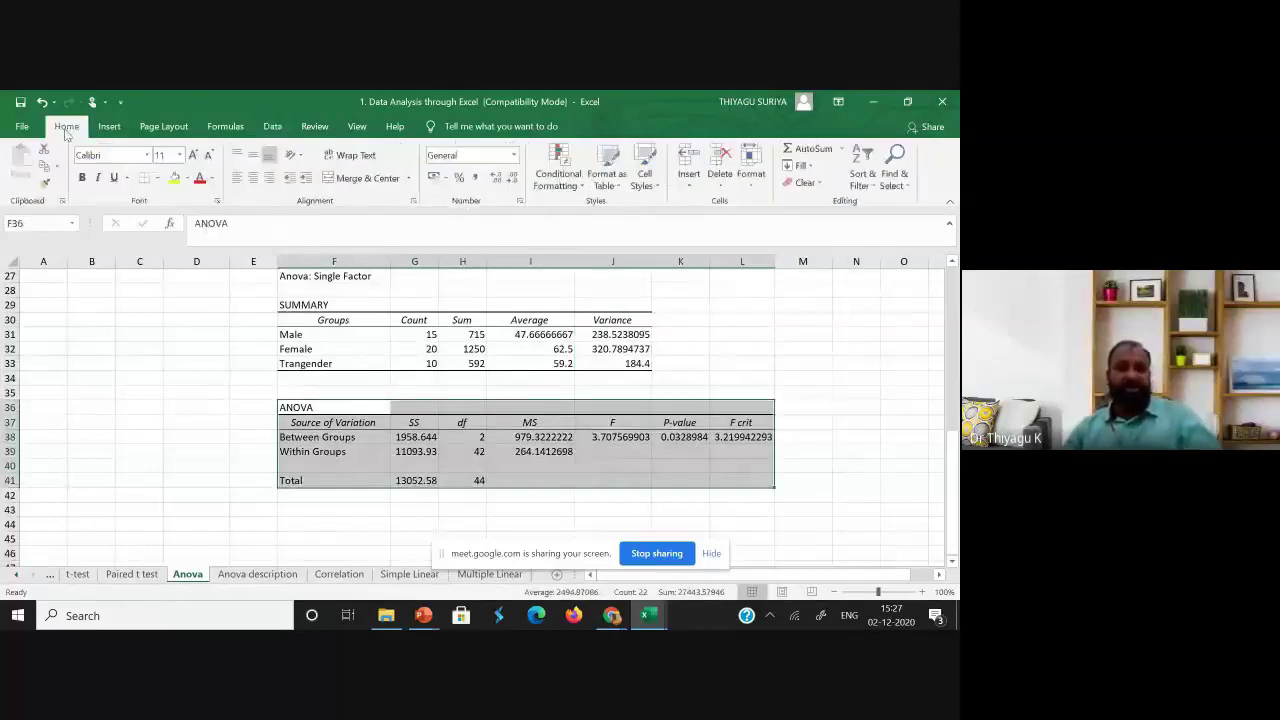
left_click(201, 178)
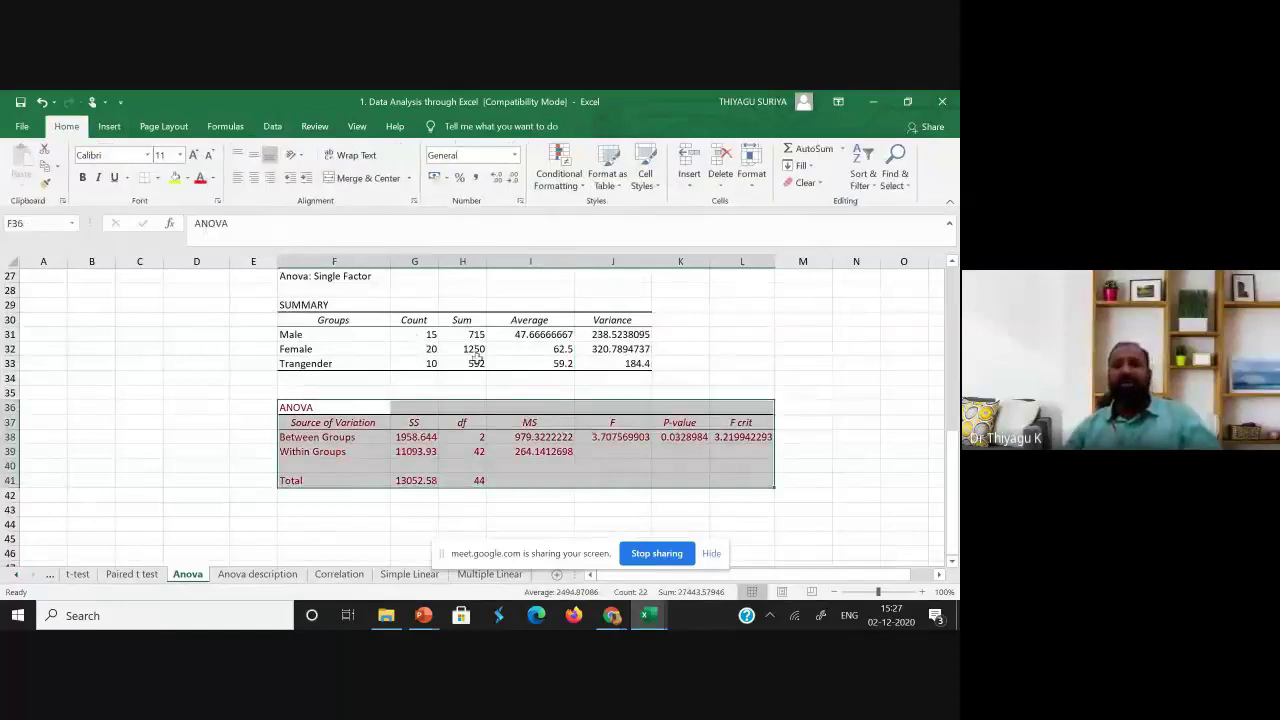
left_click(558, 418)
- Copy the ANOVA table F37:L41 and select F45 as the destination
scroll(465, 509, "down", 1)
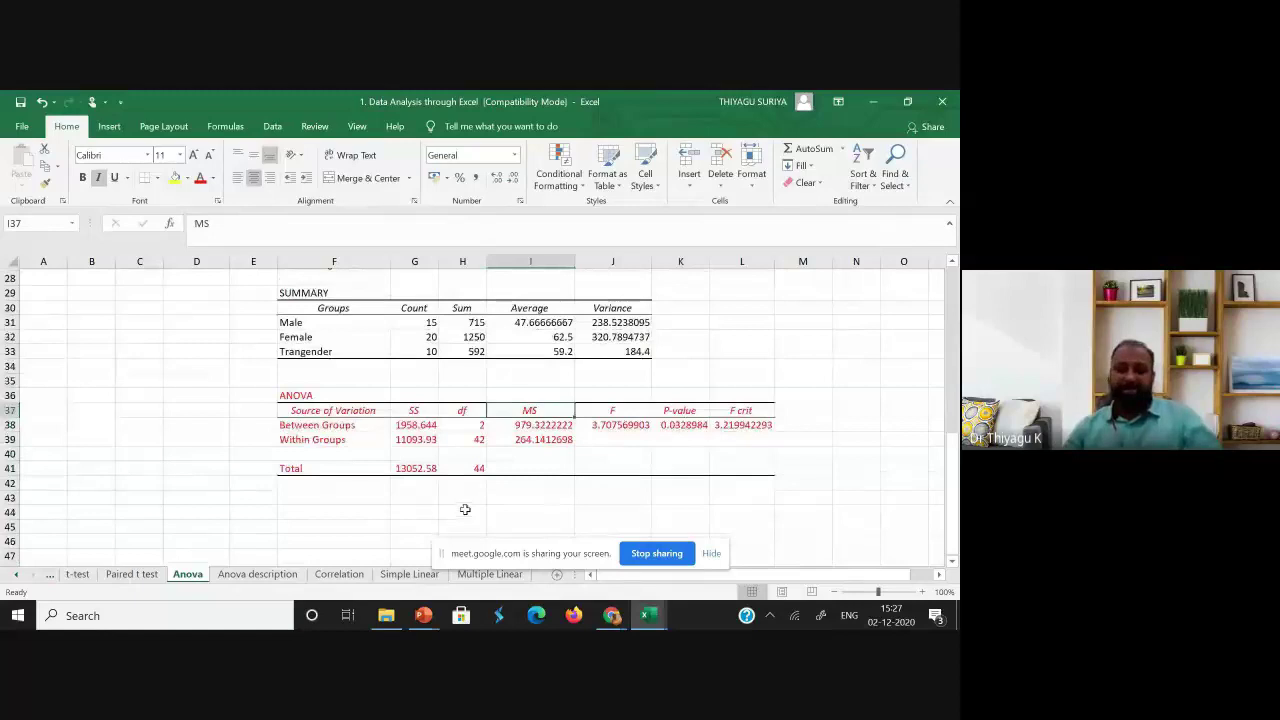
scroll(465, 509, "down", 1)
scroll(436, 472, "down", 3)
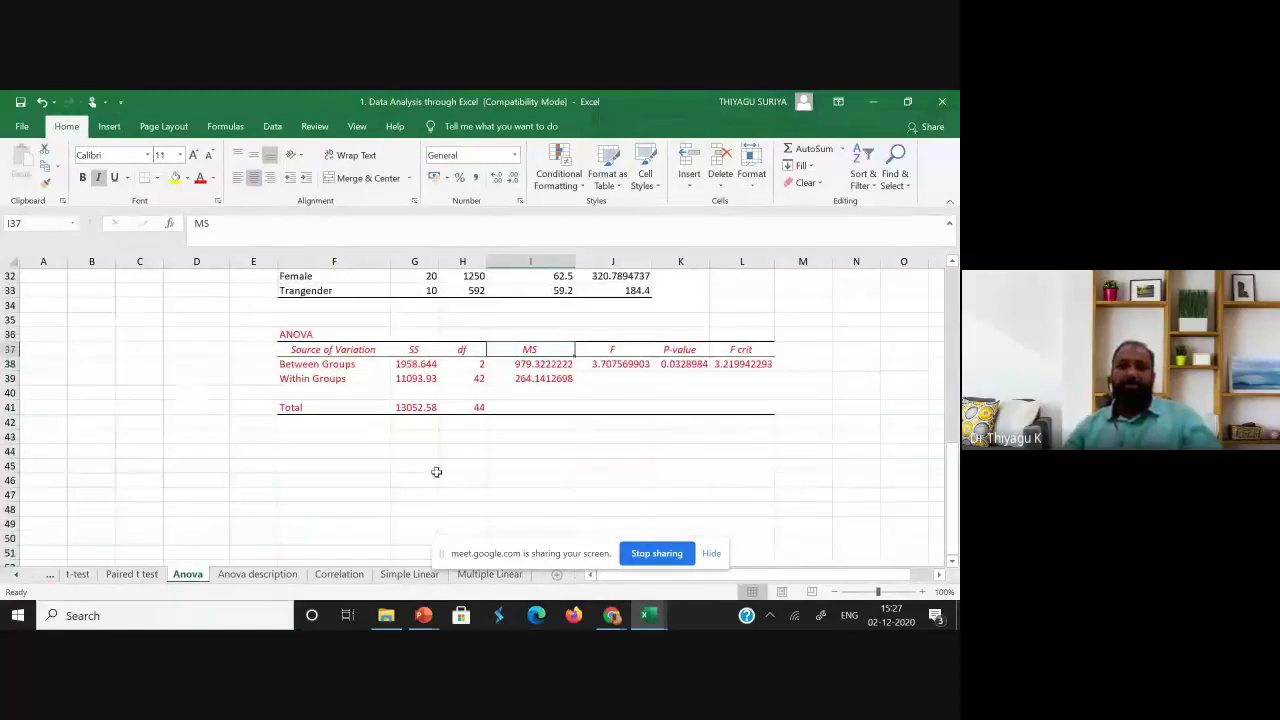
scroll(436, 472, "up", 1)
left_click(417, 481)
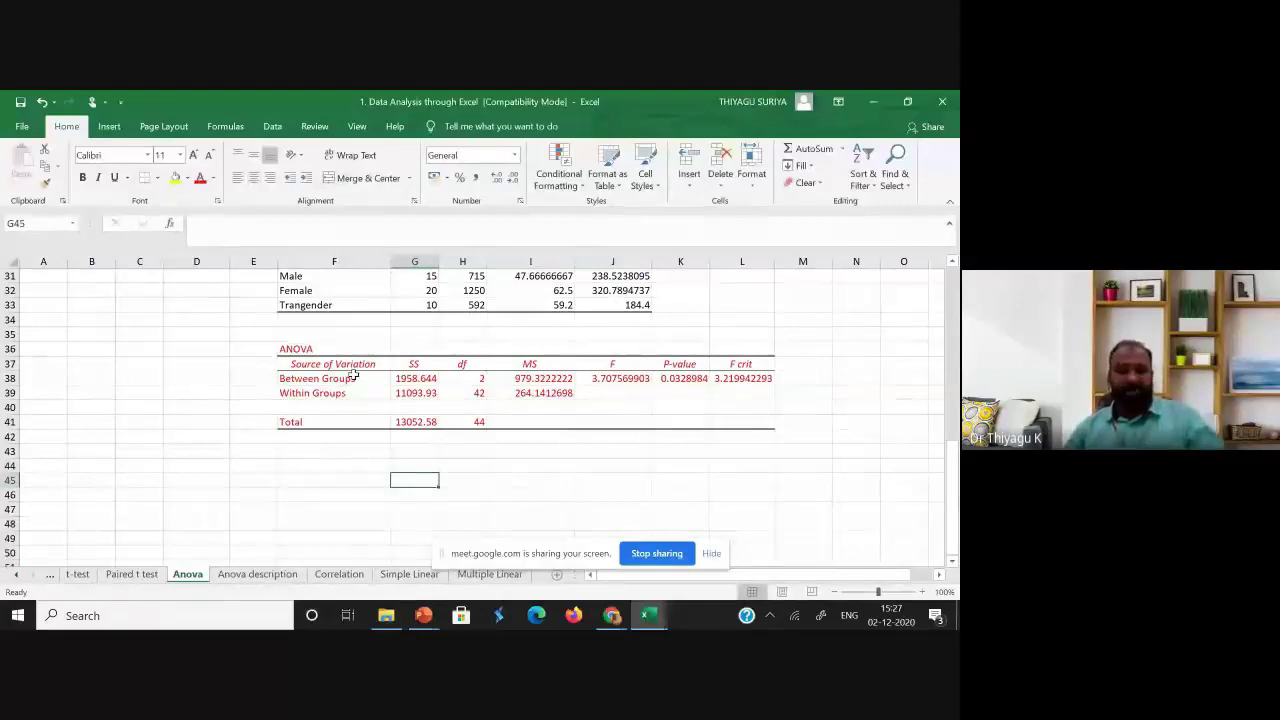
left_click_drag(340, 364, 737, 426)
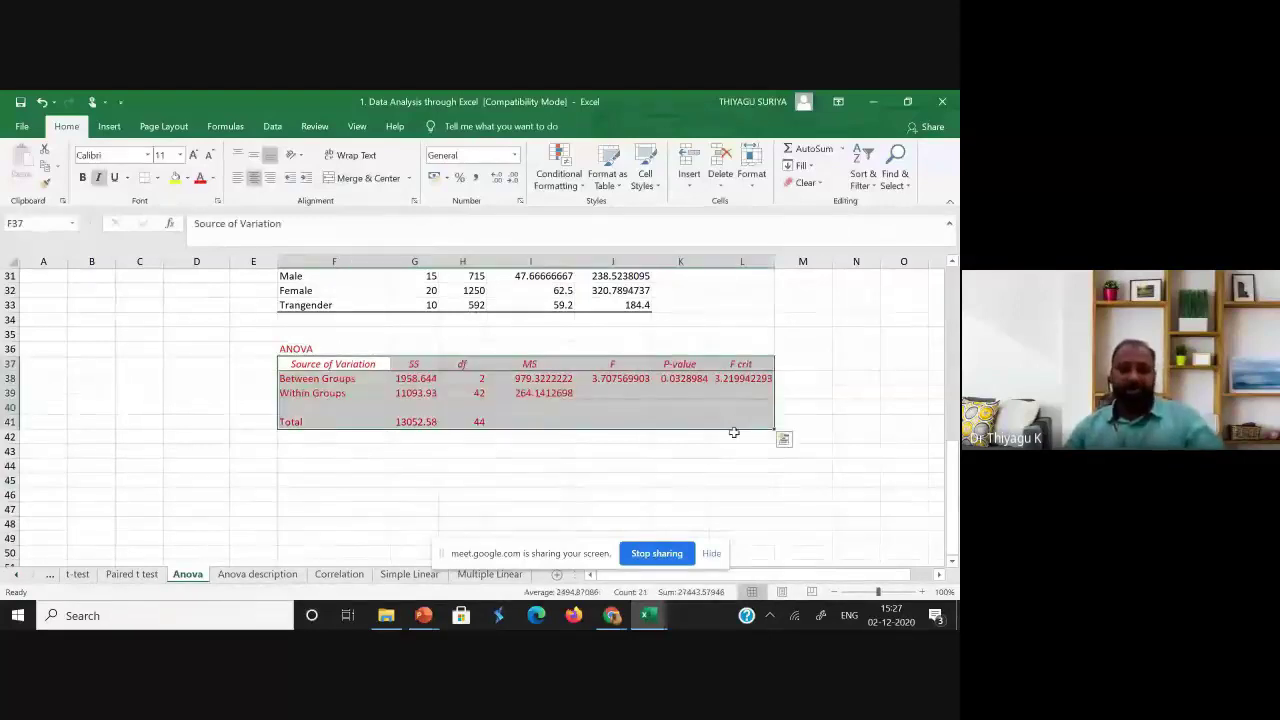
key("ctrl+c")
left_click(320, 478)
- Paste the ANOVA table at F45 and enter ssb and ssw in G46 and G47
key("ctrl+v")
scroll(320, 478, "down", 2)
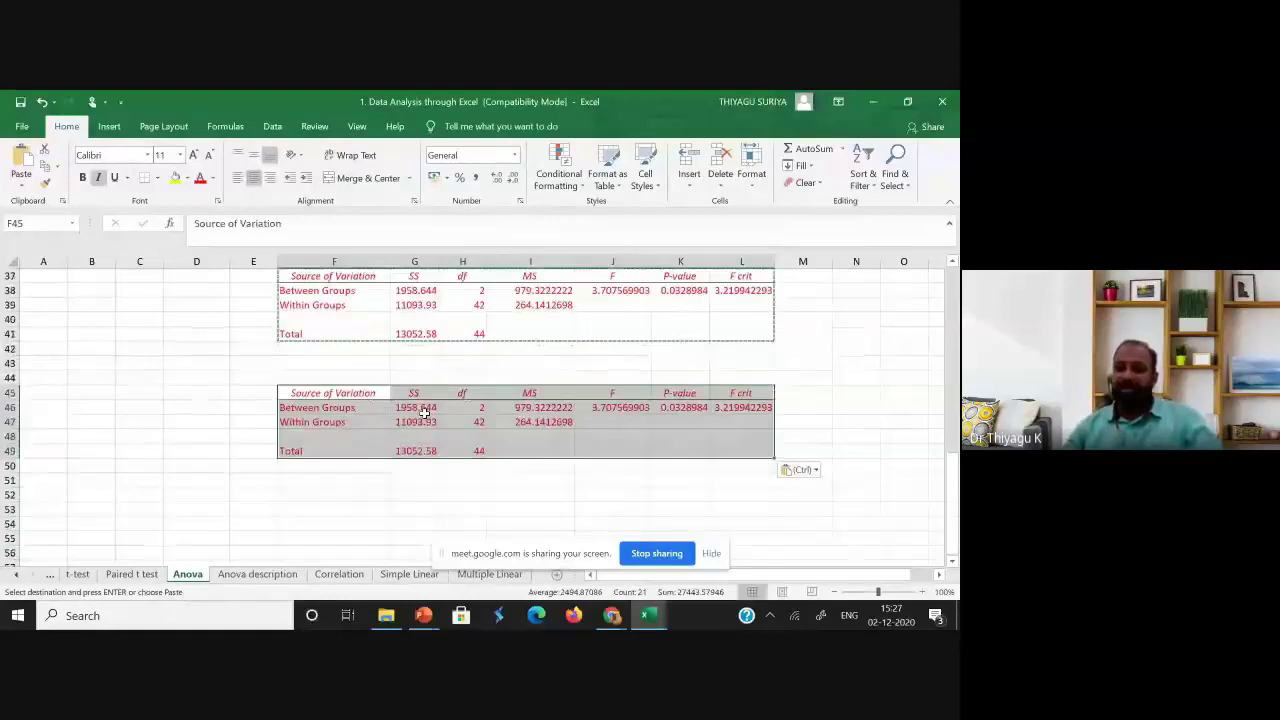
left_click(424, 410)
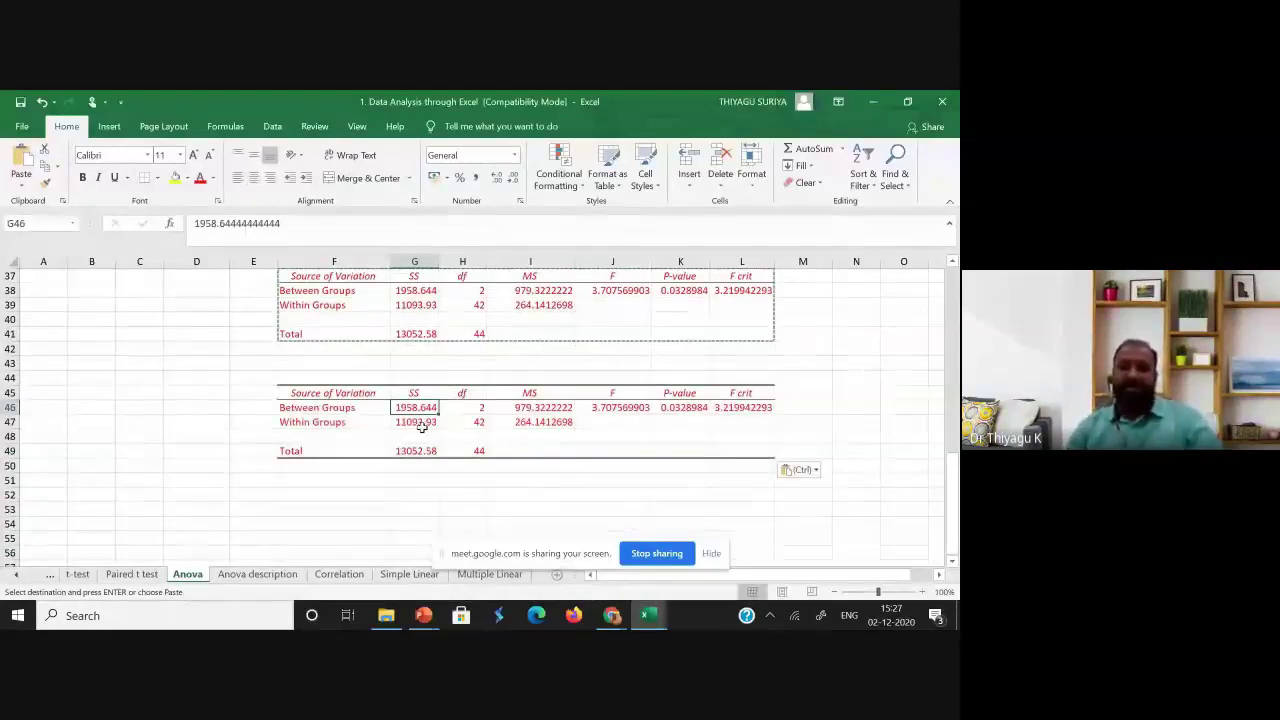
type("ssb")
key("Return")
type("ssw")
key("Return")
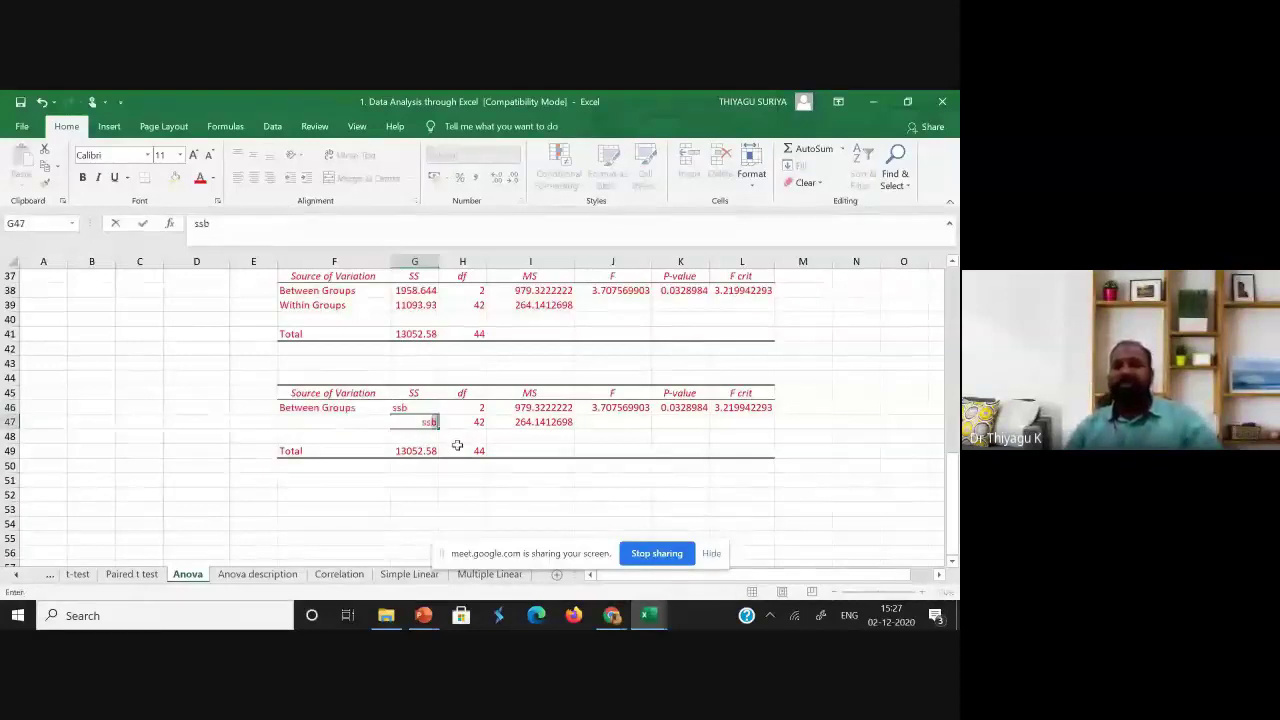
- Enter 'sst =ssb+ssw' as the Total SS in G49
left_click(471, 450)
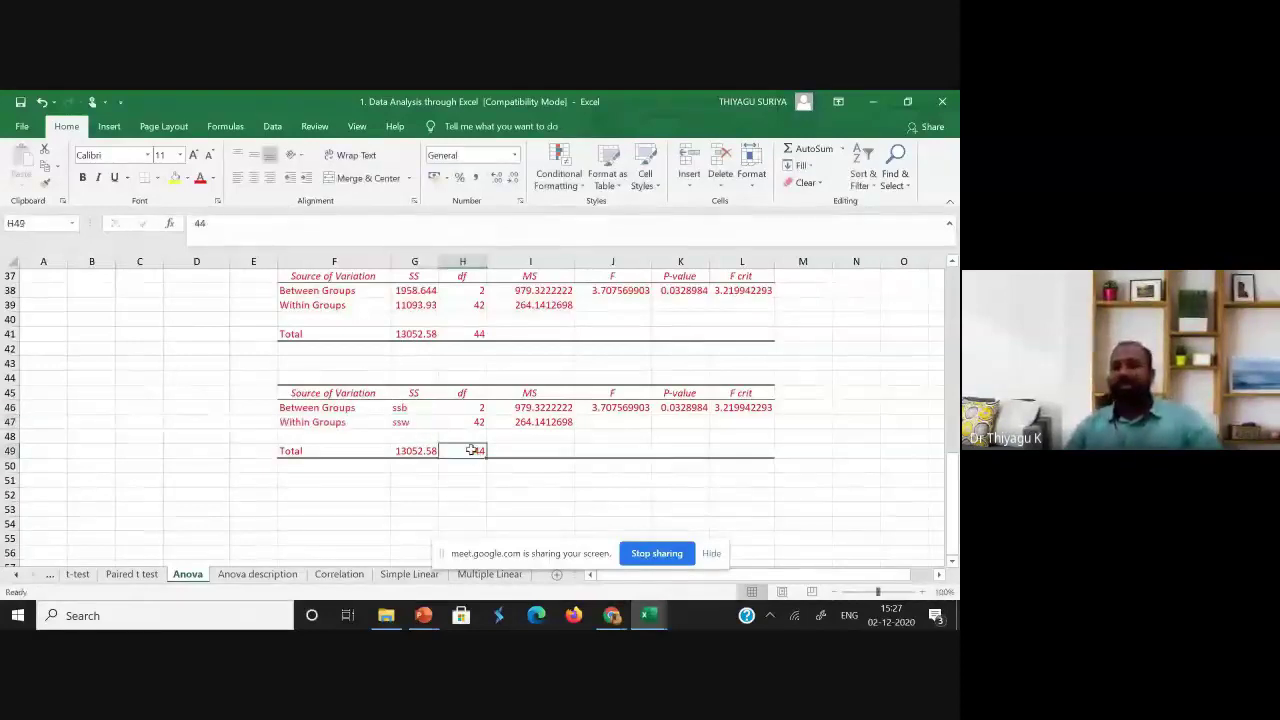
left_click(411, 407)
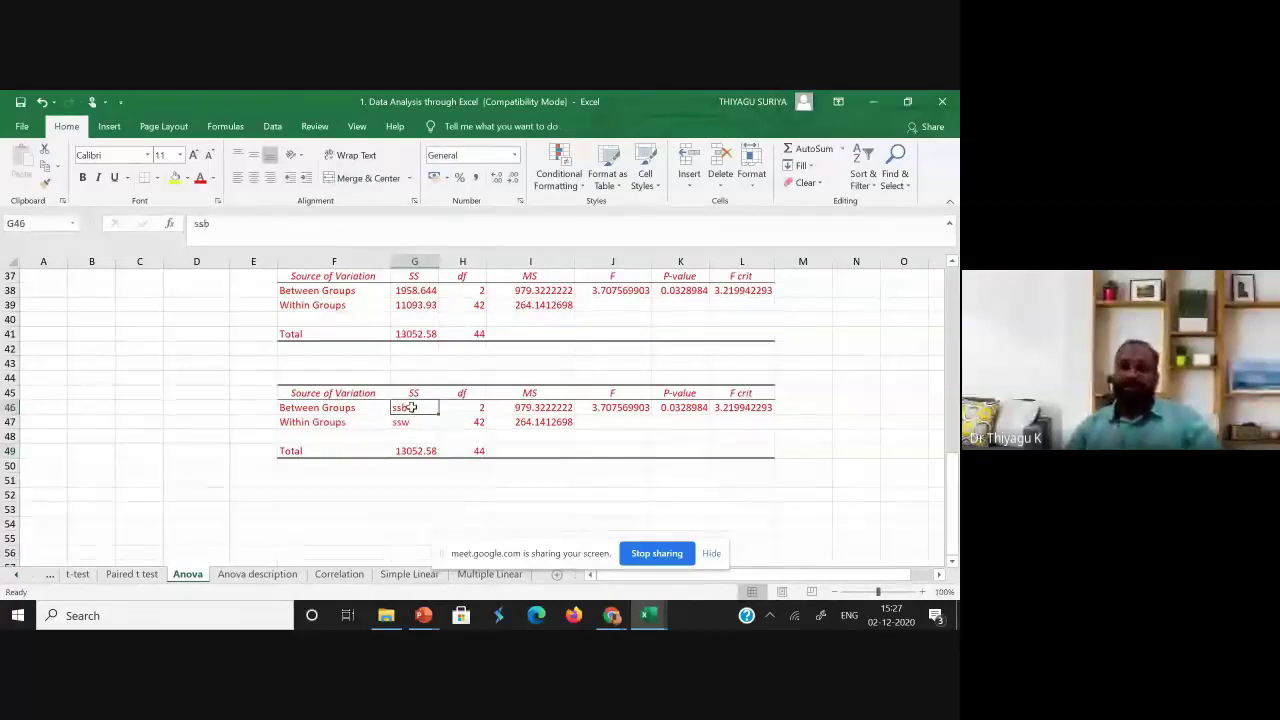
left_click(410, 422)
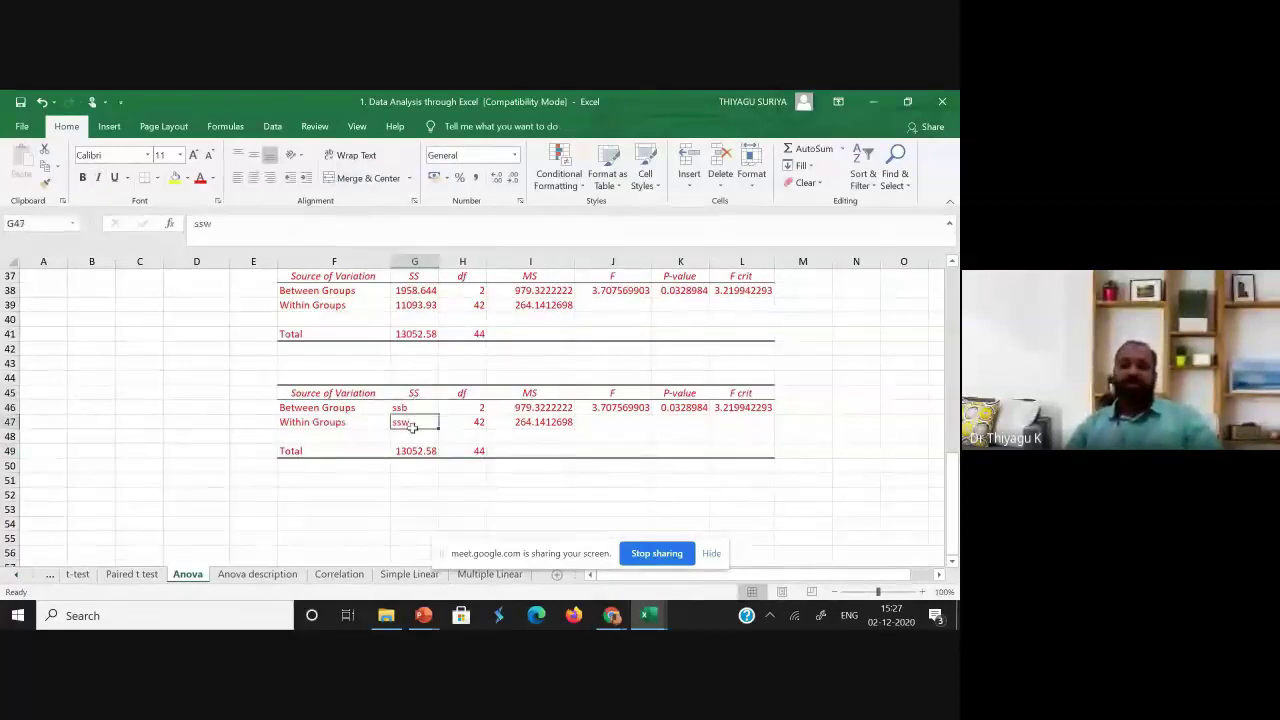
left_click(409, 452)
type("sst")
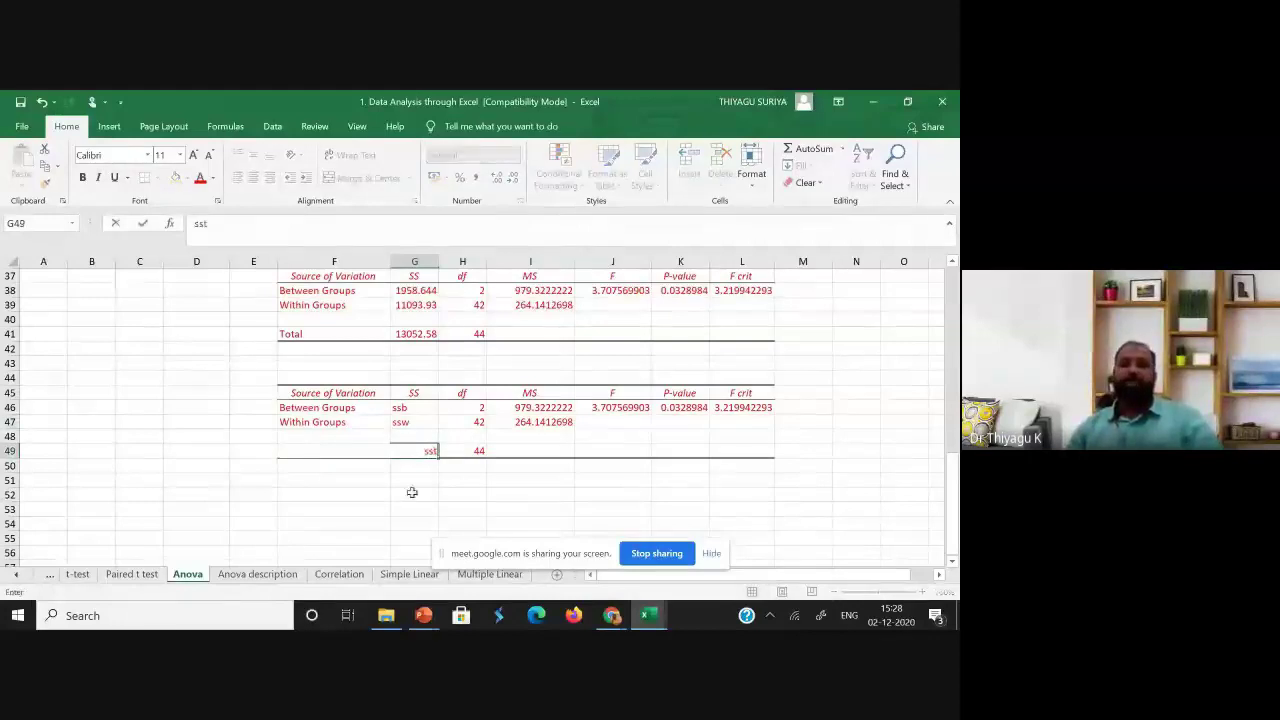
left_click(410, 483)
double_click(420, 452)
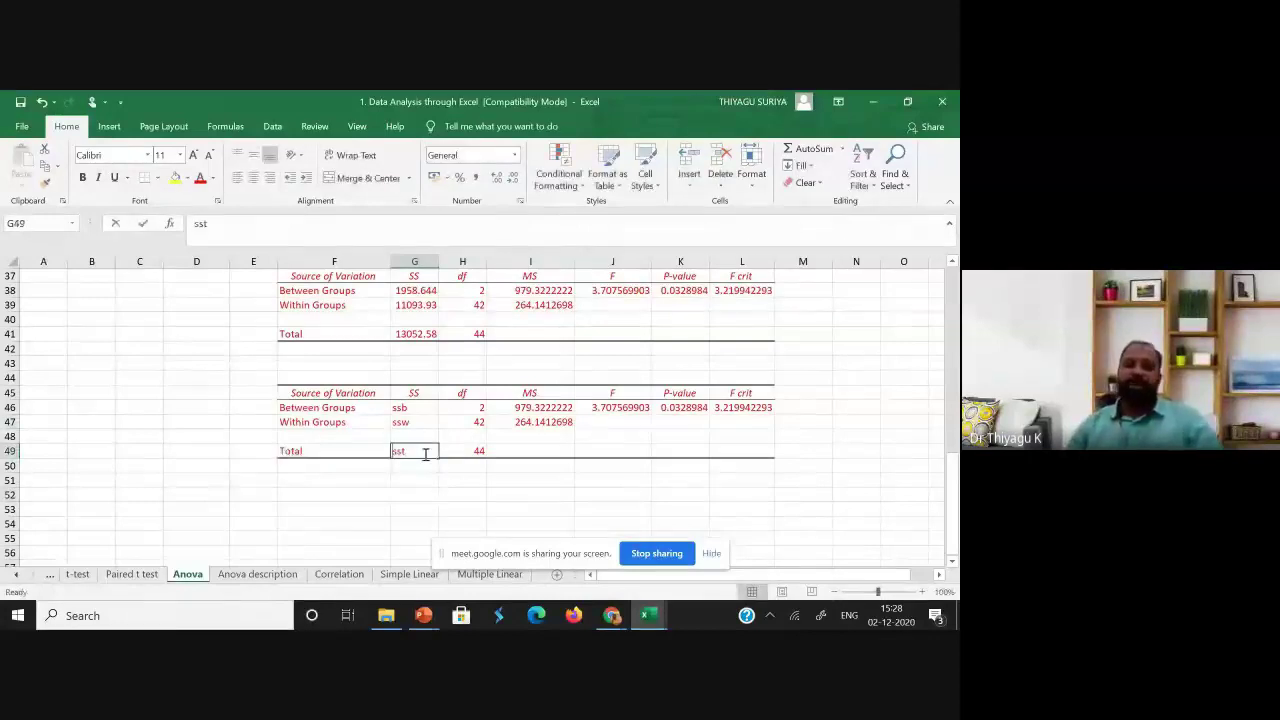
type("t =")
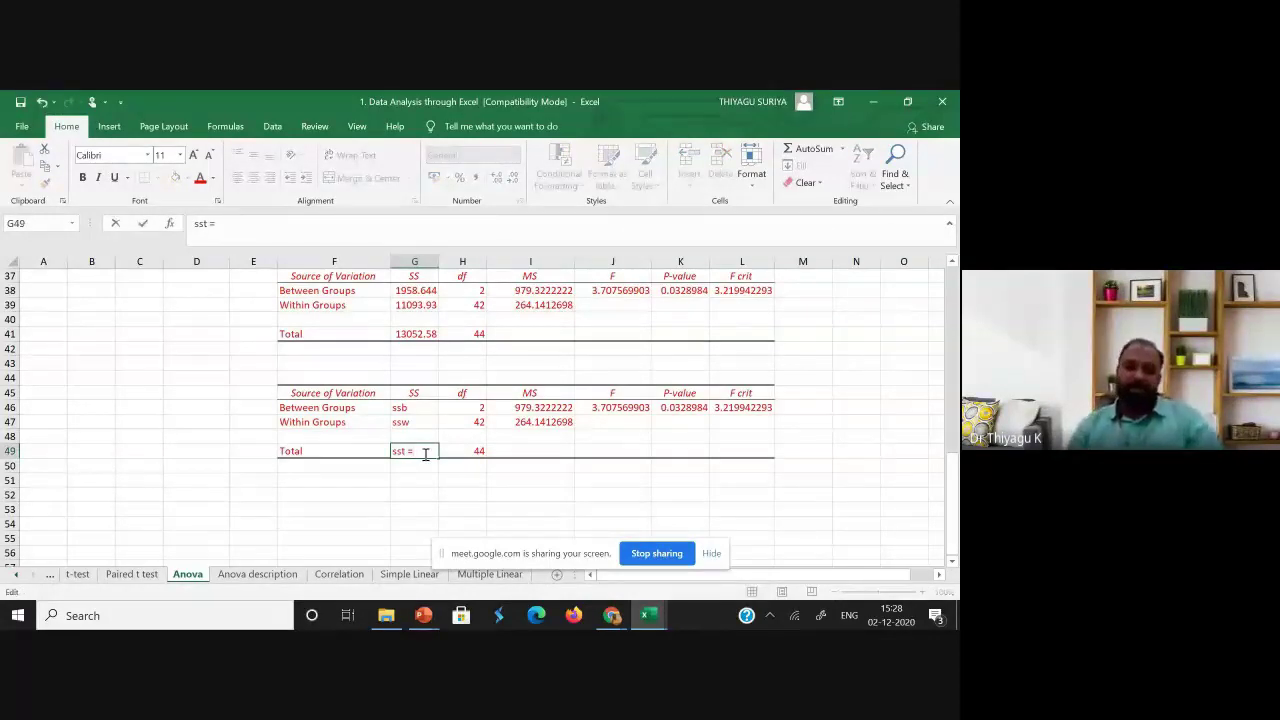
type("ssb")
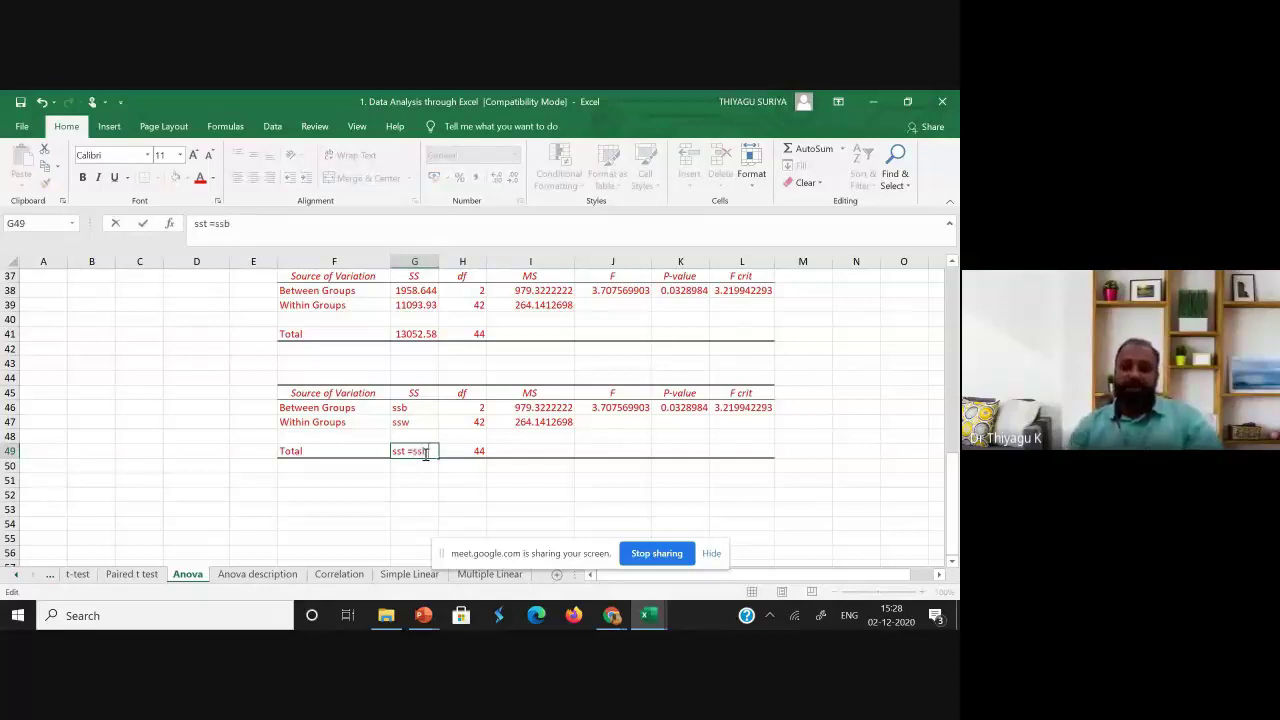
type("+ssw")
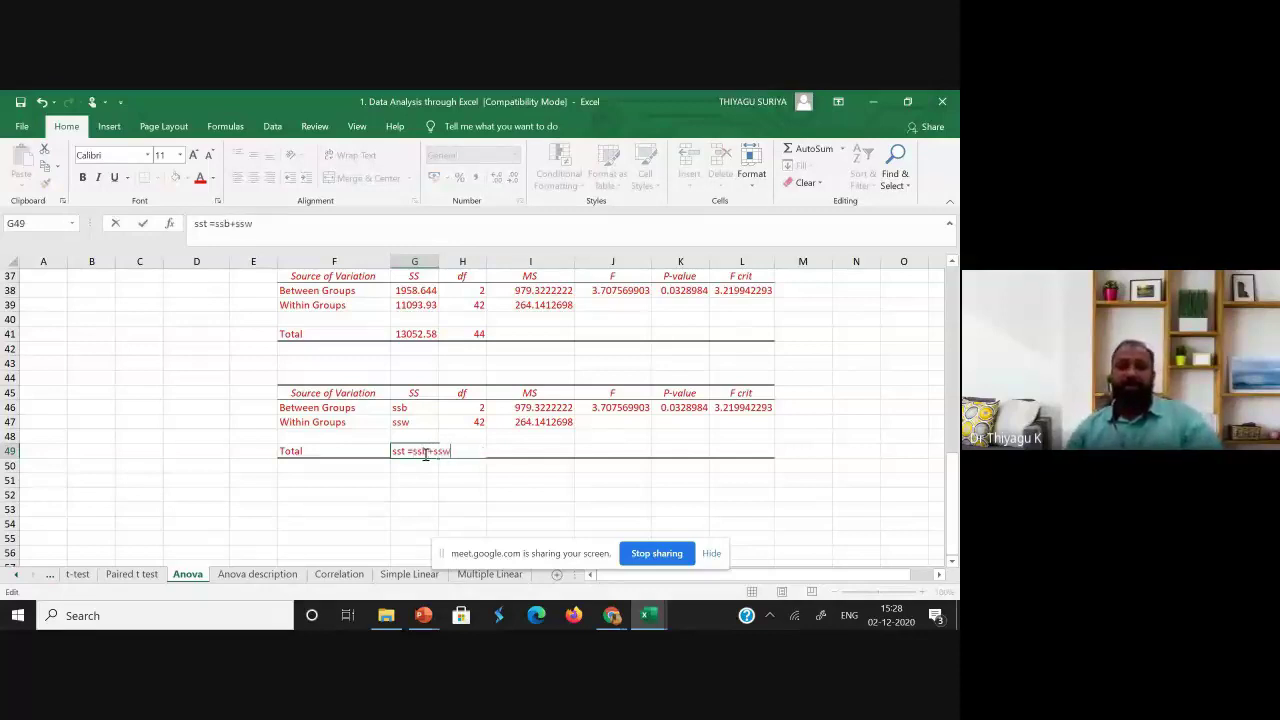
left_click(420, 480)
- Widen column G so full SS values like 13052.57778 show
left_click_drag(439, 261, 436, 304)
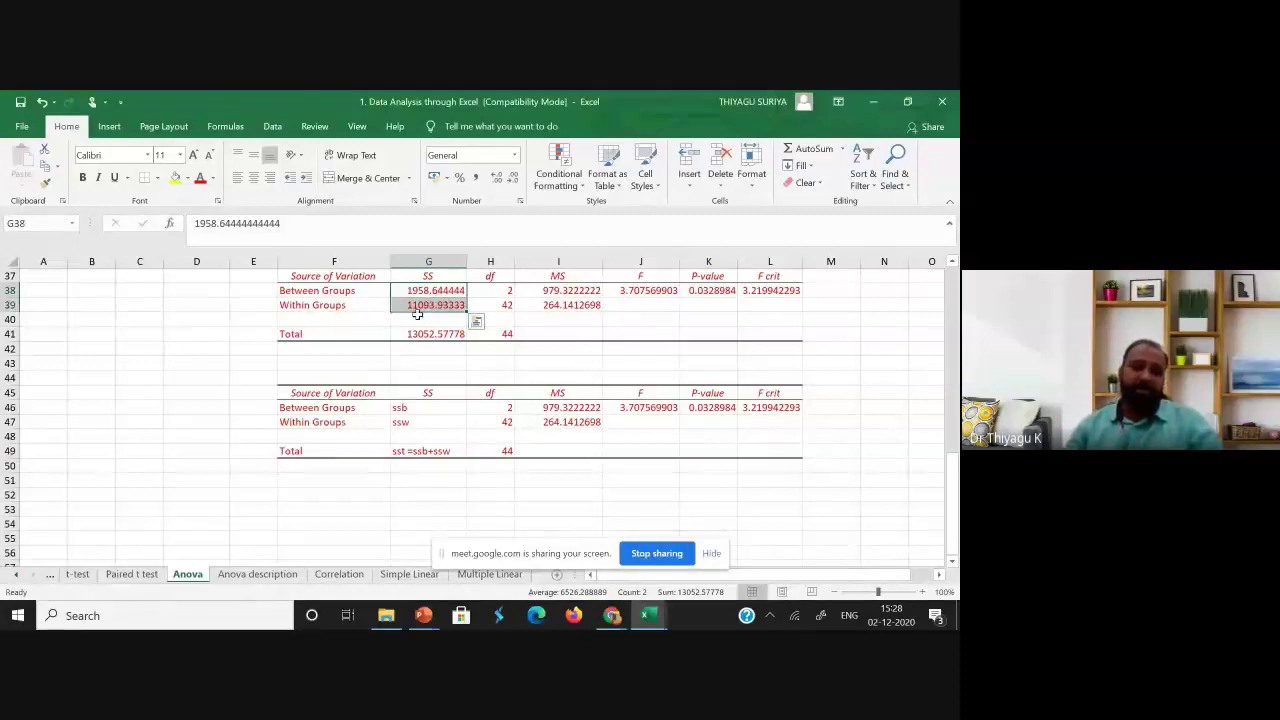
left_click(442, 334)
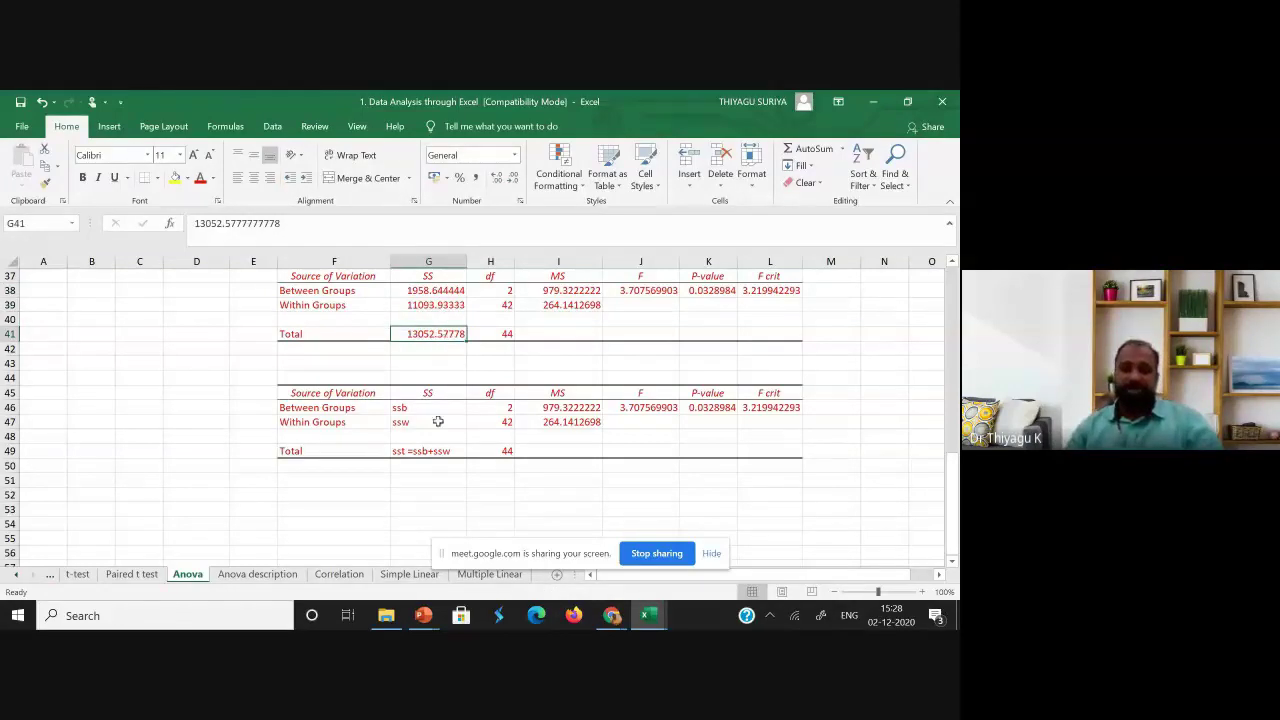
left_click_drag(418, 392, 431, 451)
key("ctrl+e")
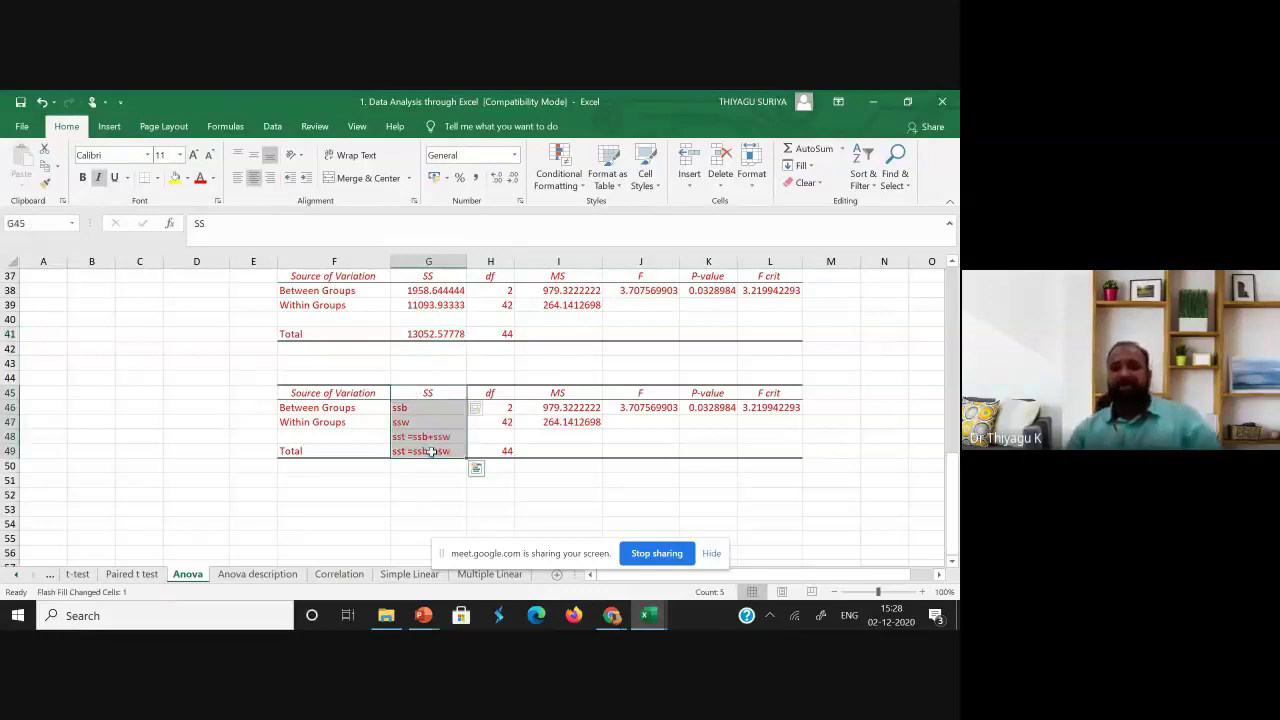
left_click(476, 409)
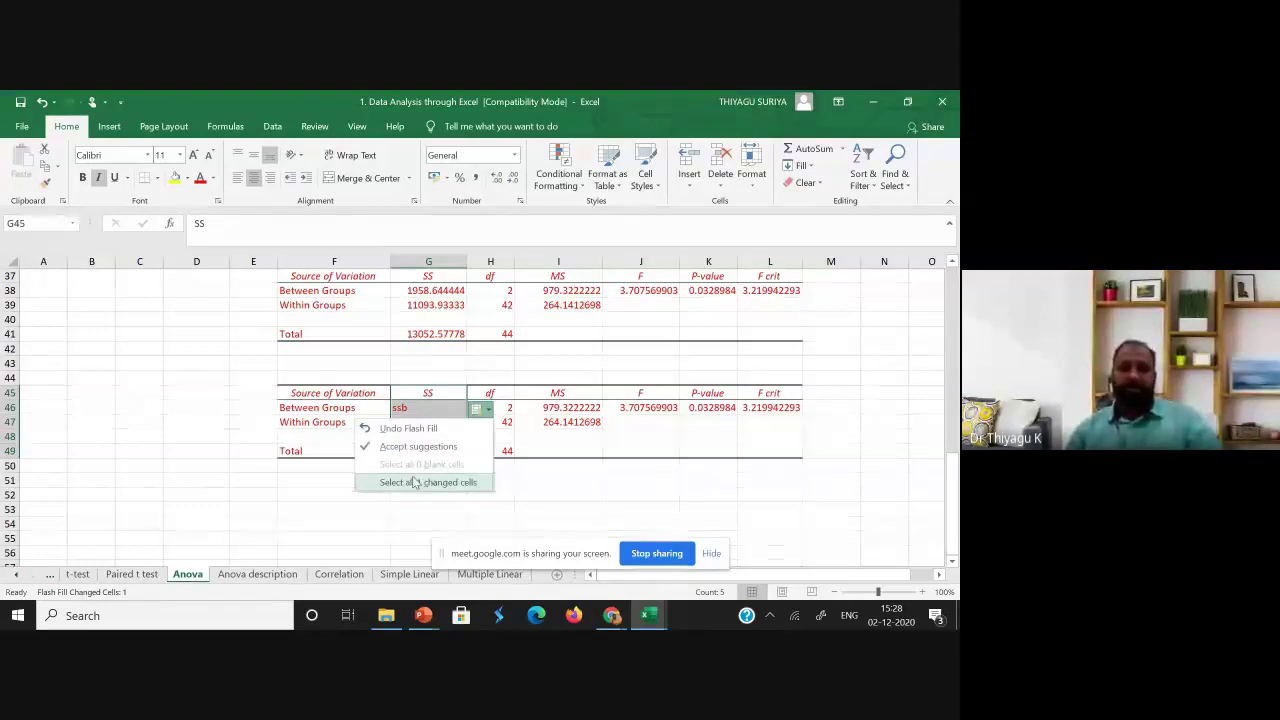
left_click(525, 480)
left_click(416, 491)
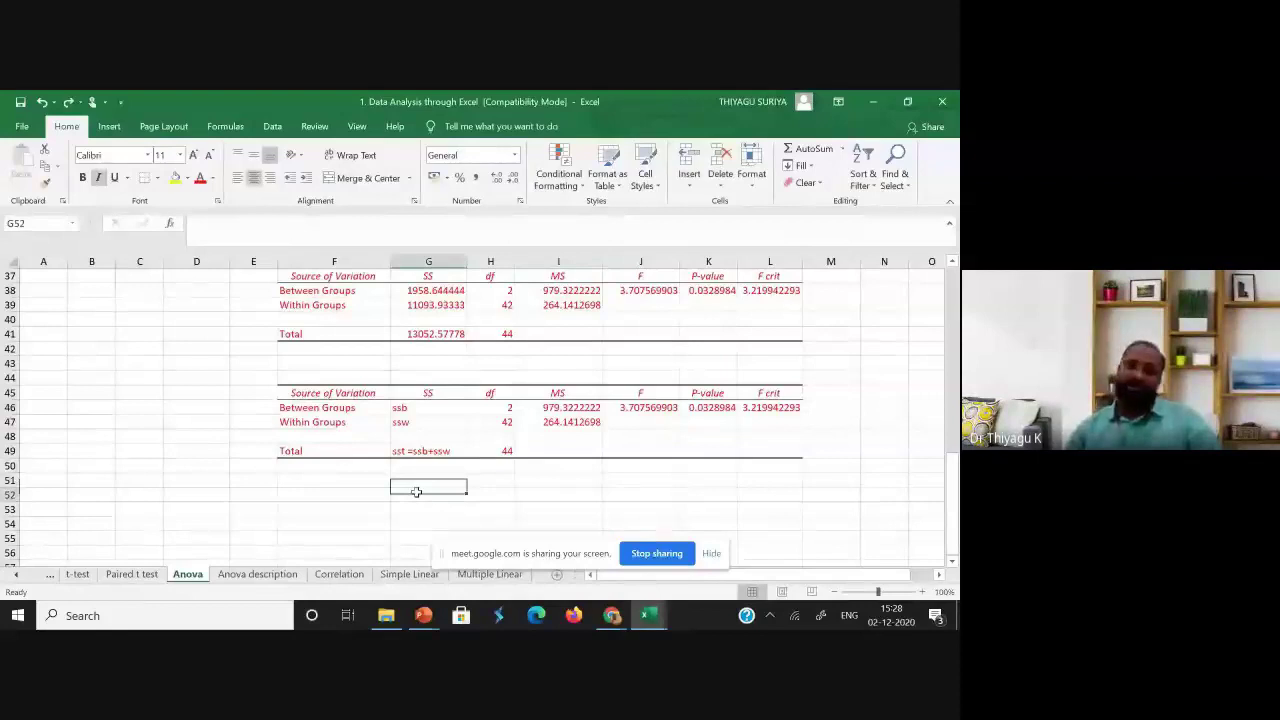
left_click(408, 408)
left_click(421, 451)
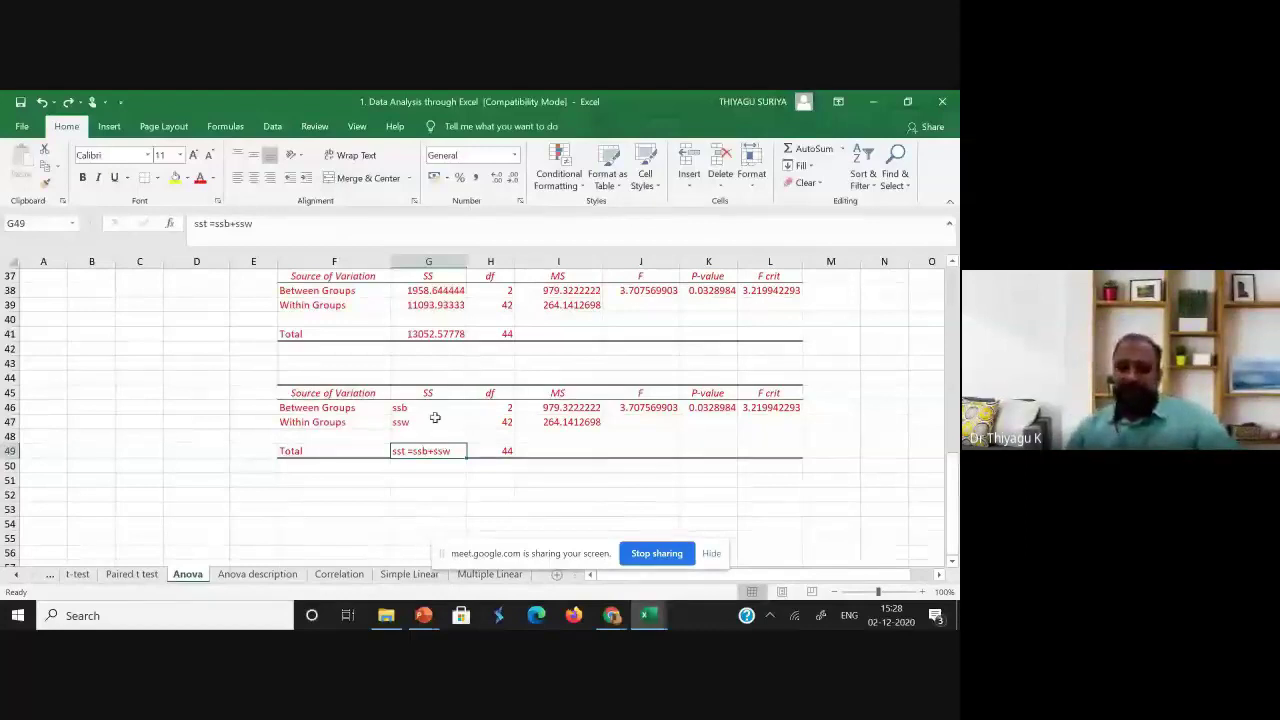
left_click_drag(494, 408, 494, 418)
- Clear the df values 2 and 42 and enter dfb=k-1 in H46
key("Delete")
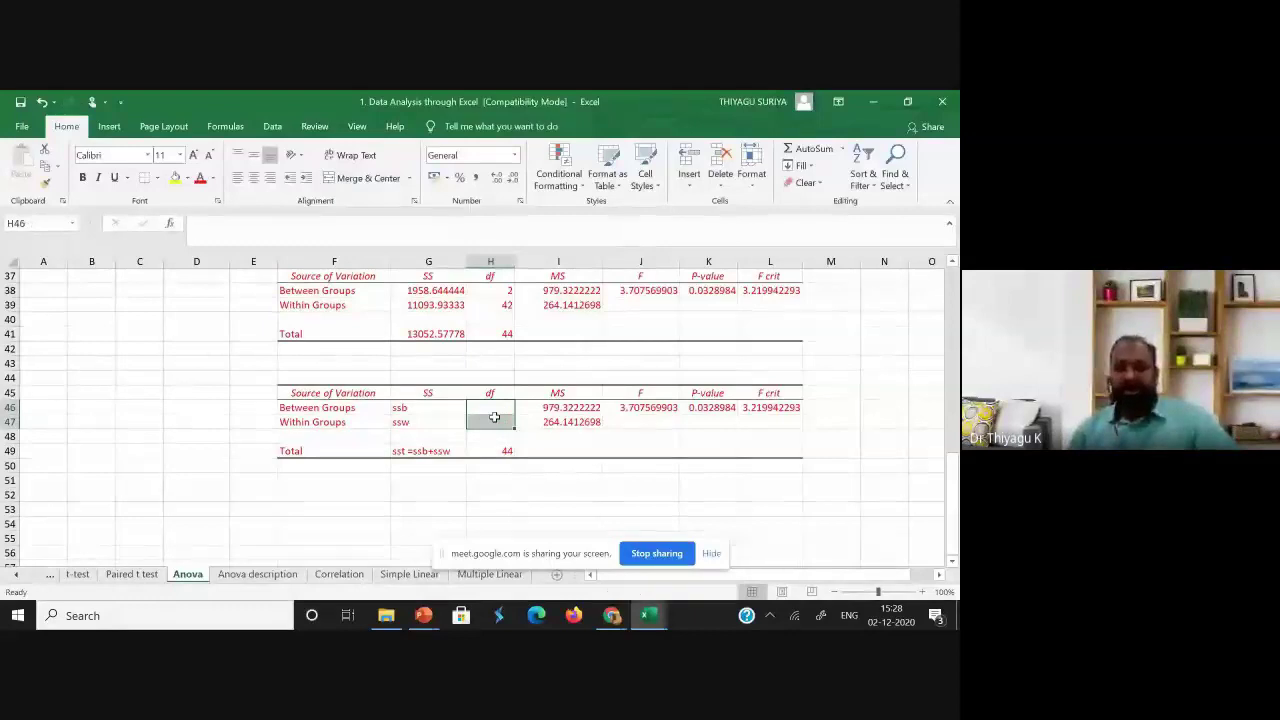
left_click(496, 409)
type("d")
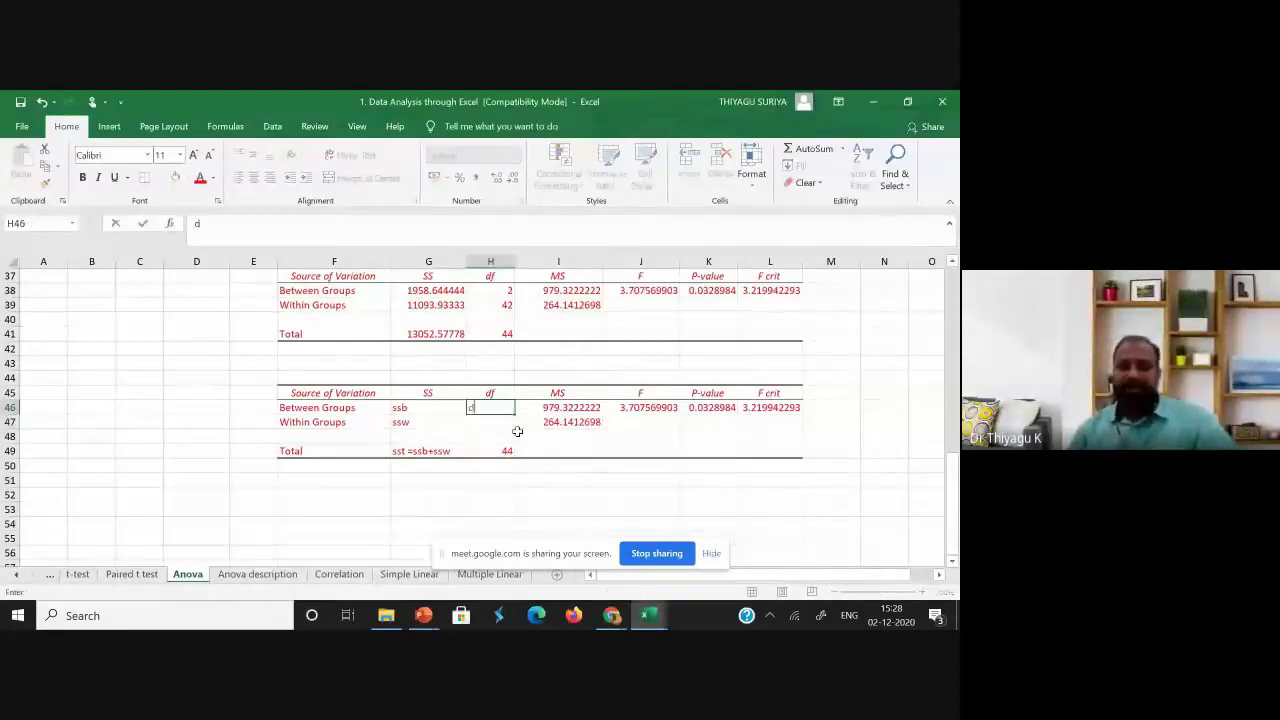
type("fb=")
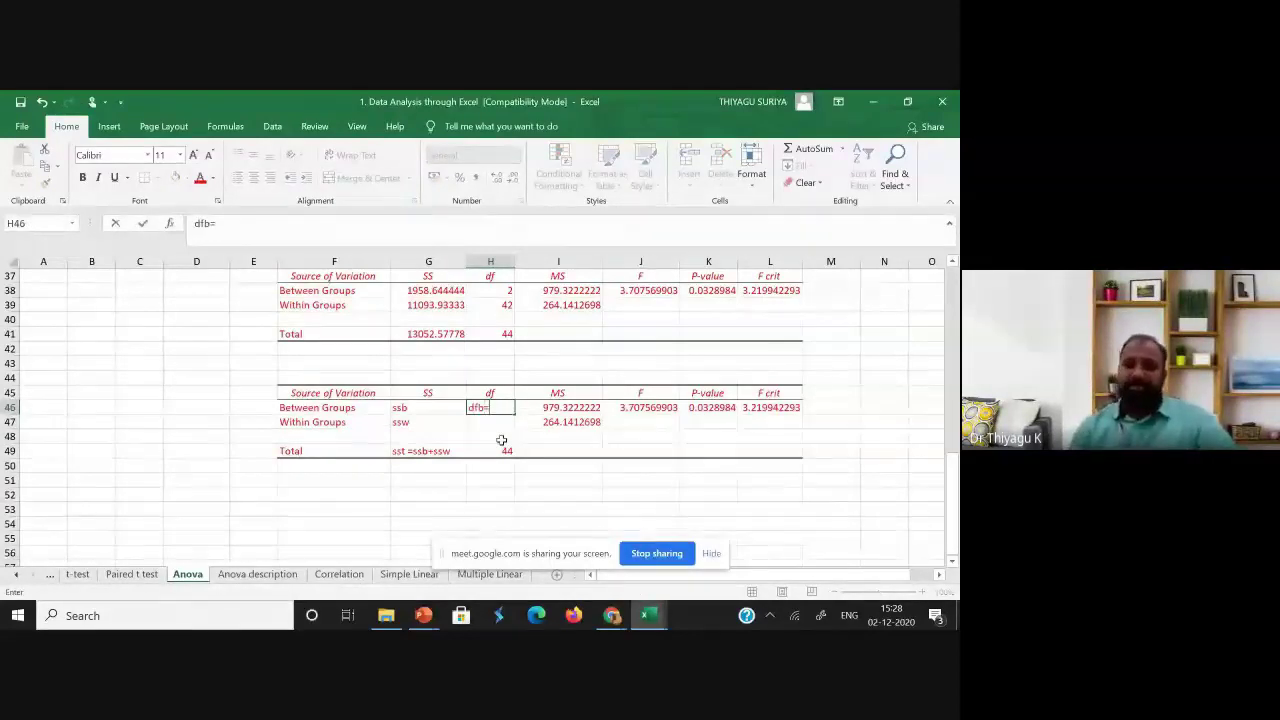
type("k-1")
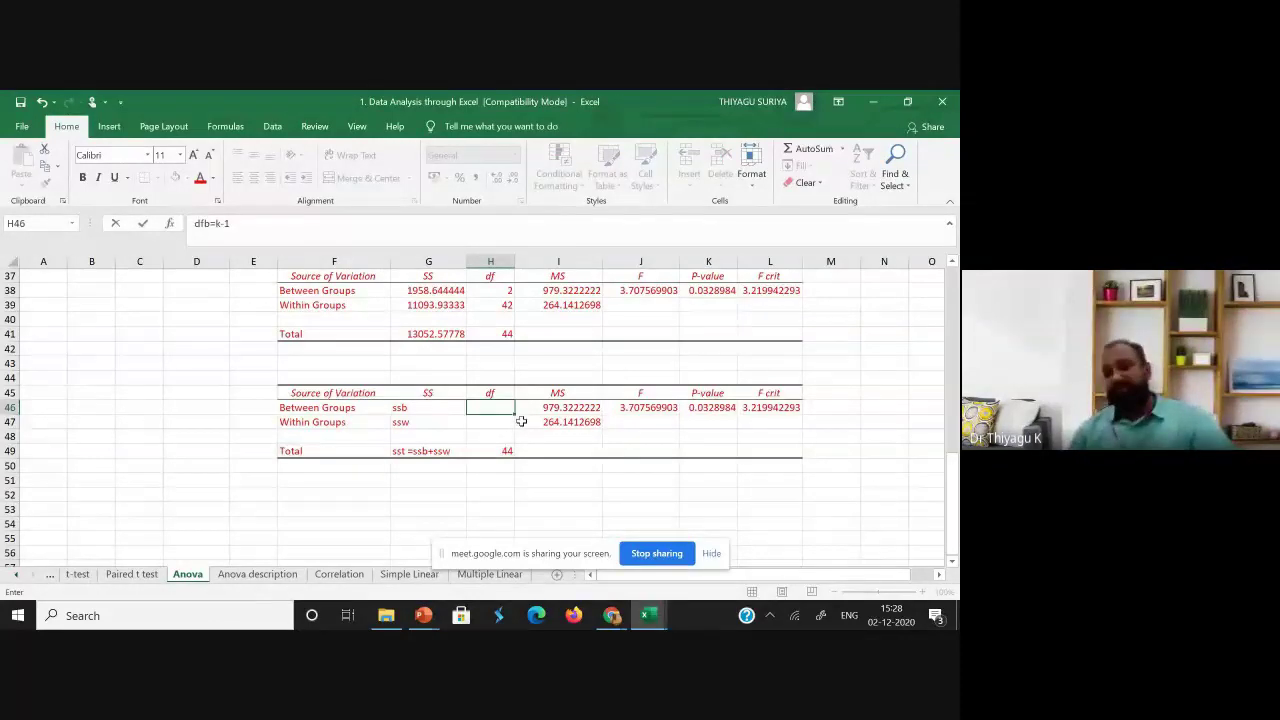
scroll(520, 422, "up", 1)
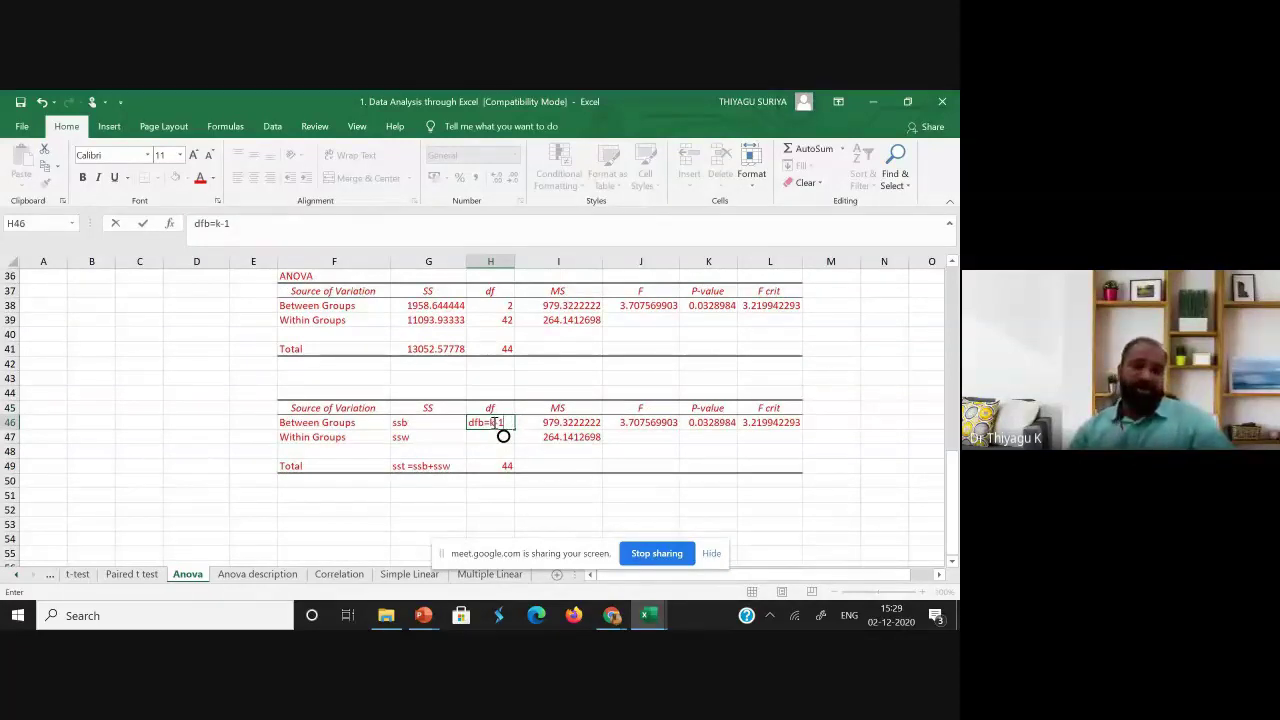
scroll(491, 422, "up", 2)
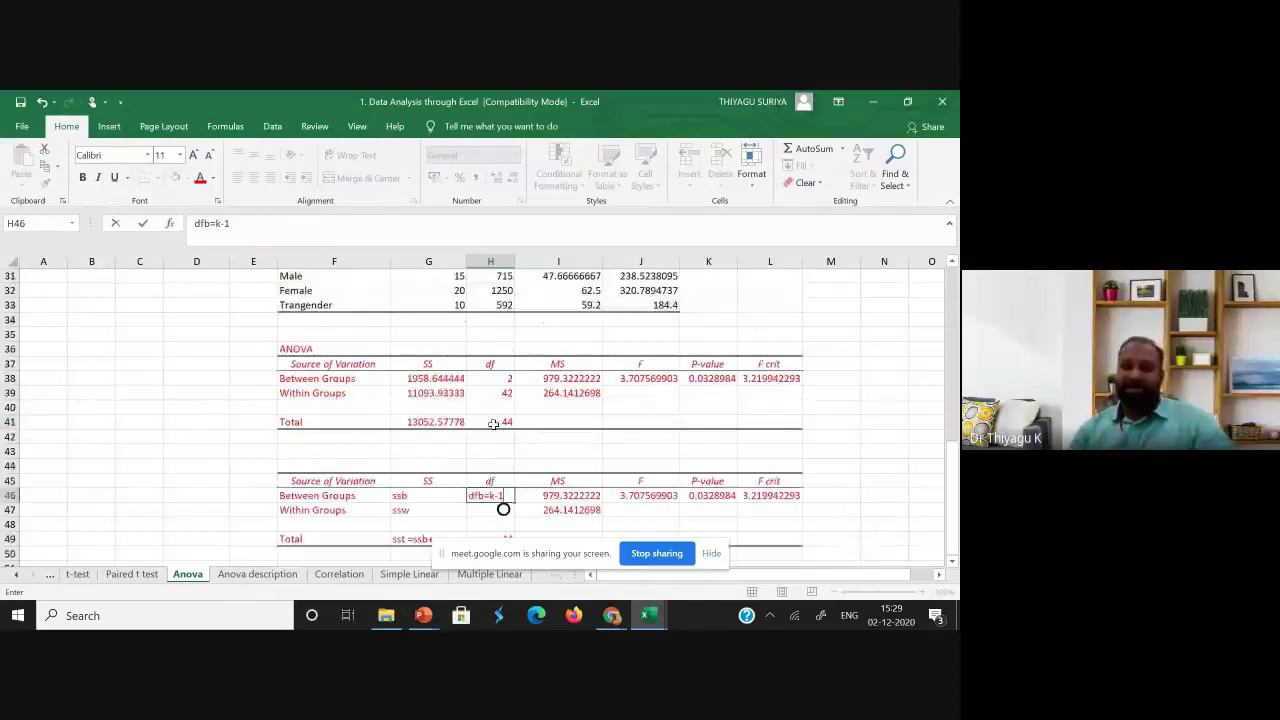
scroll(493, 423, "down", 1)
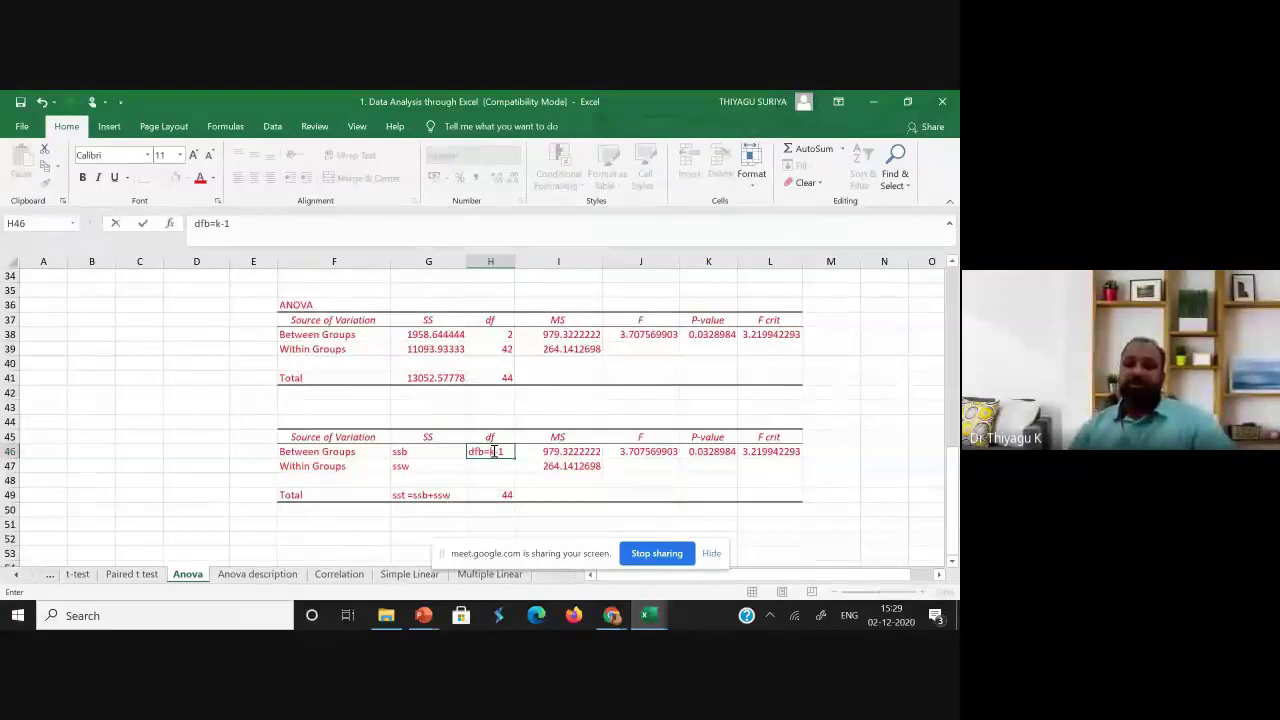
left_click(508, 334)
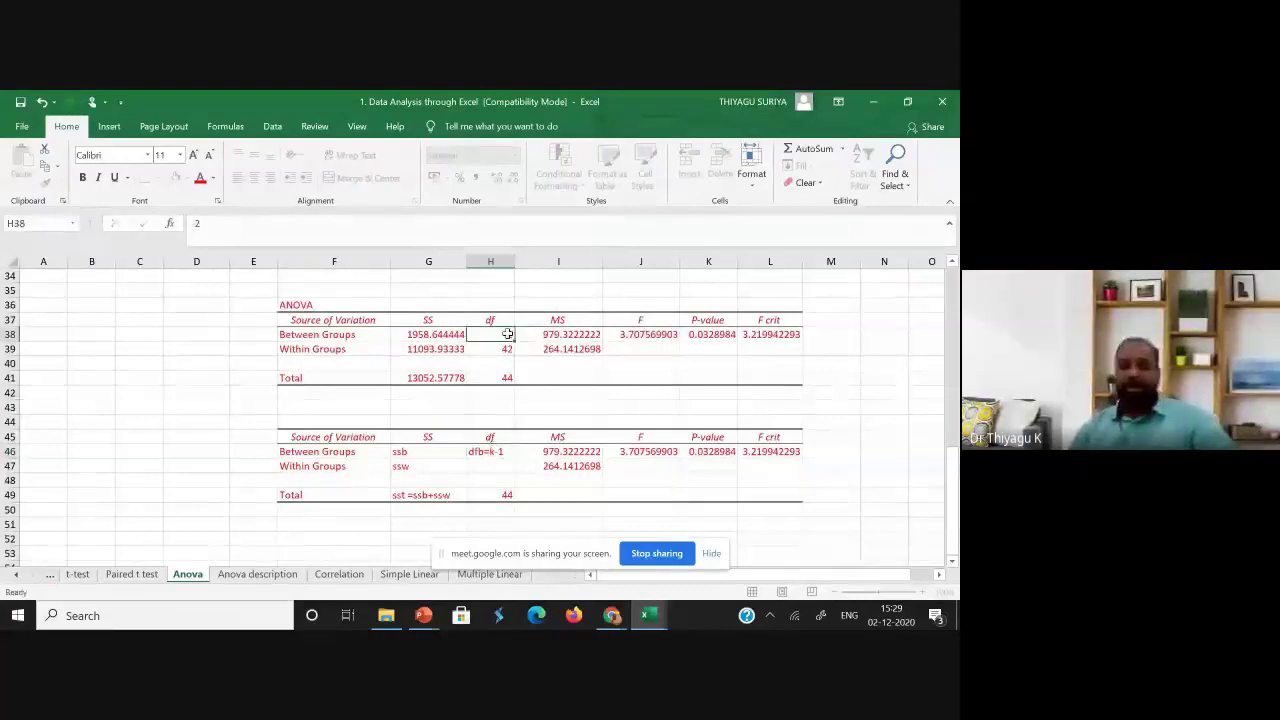
- Enter dfw=n-k as the Within Groups df in H47
left_click(494, 466)
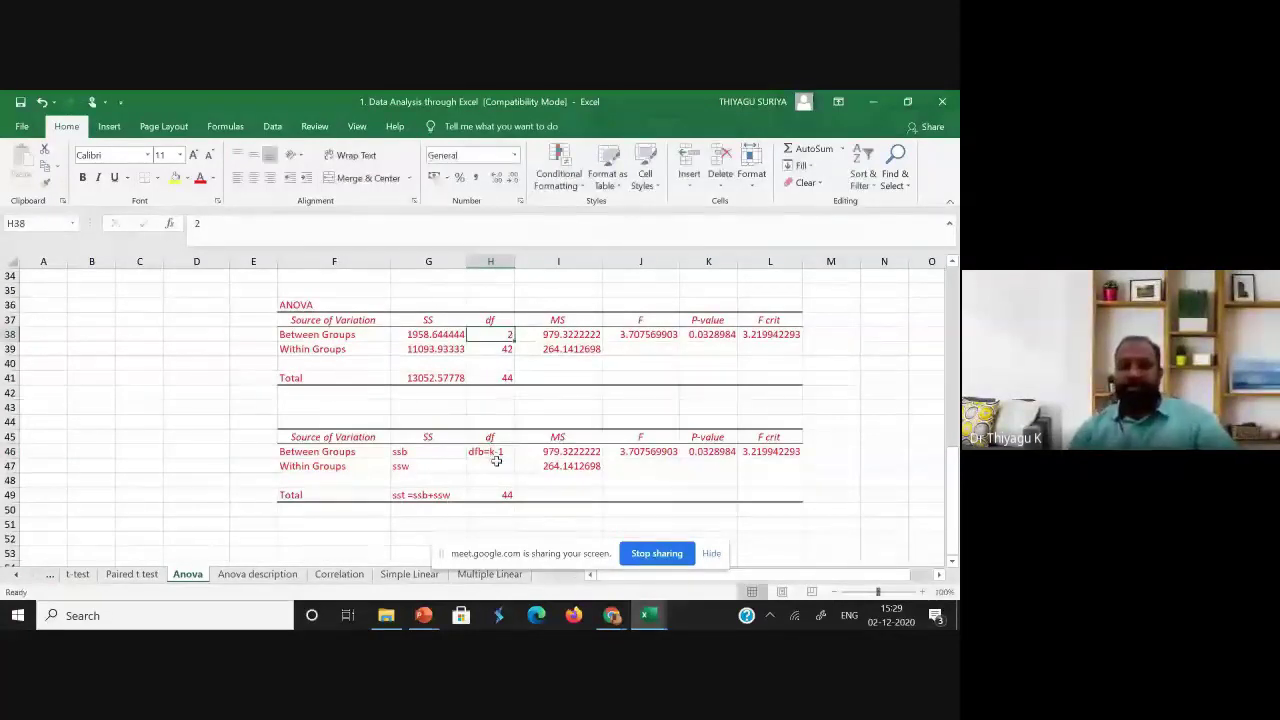
type("deb")
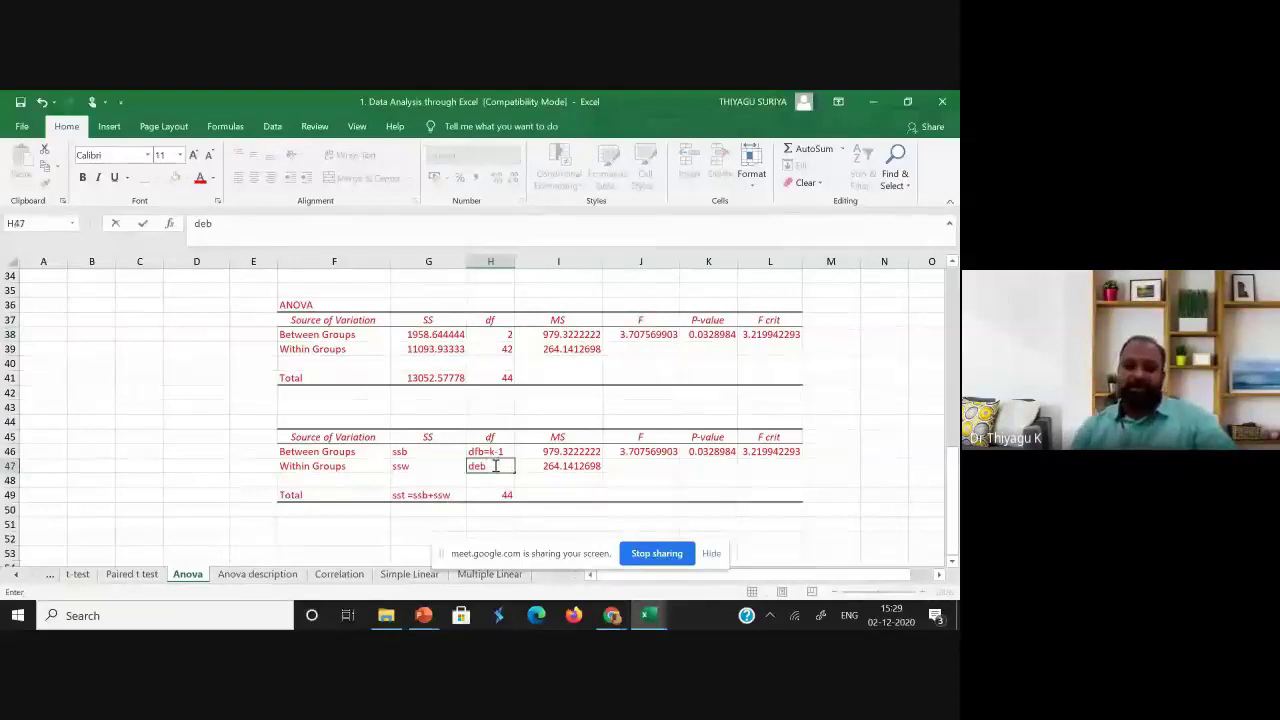
key("BackSpace")
key("BackSpace")
type("fw=")
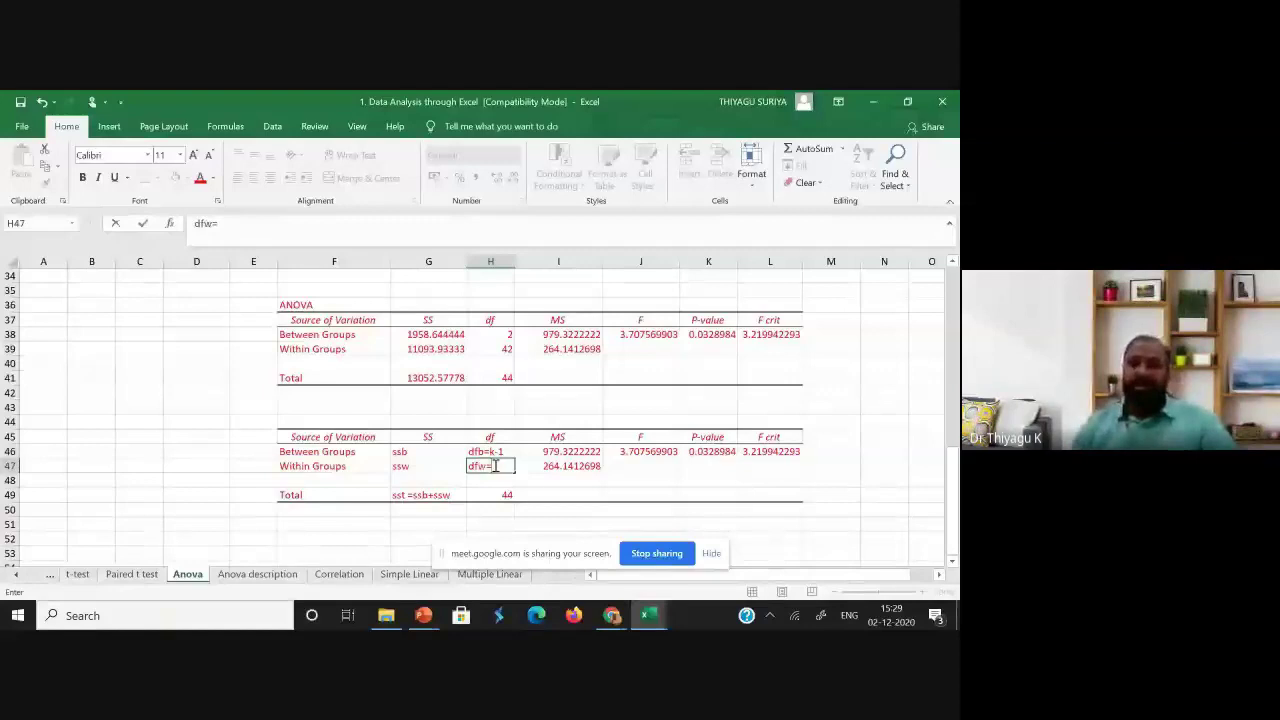
type("n-k")
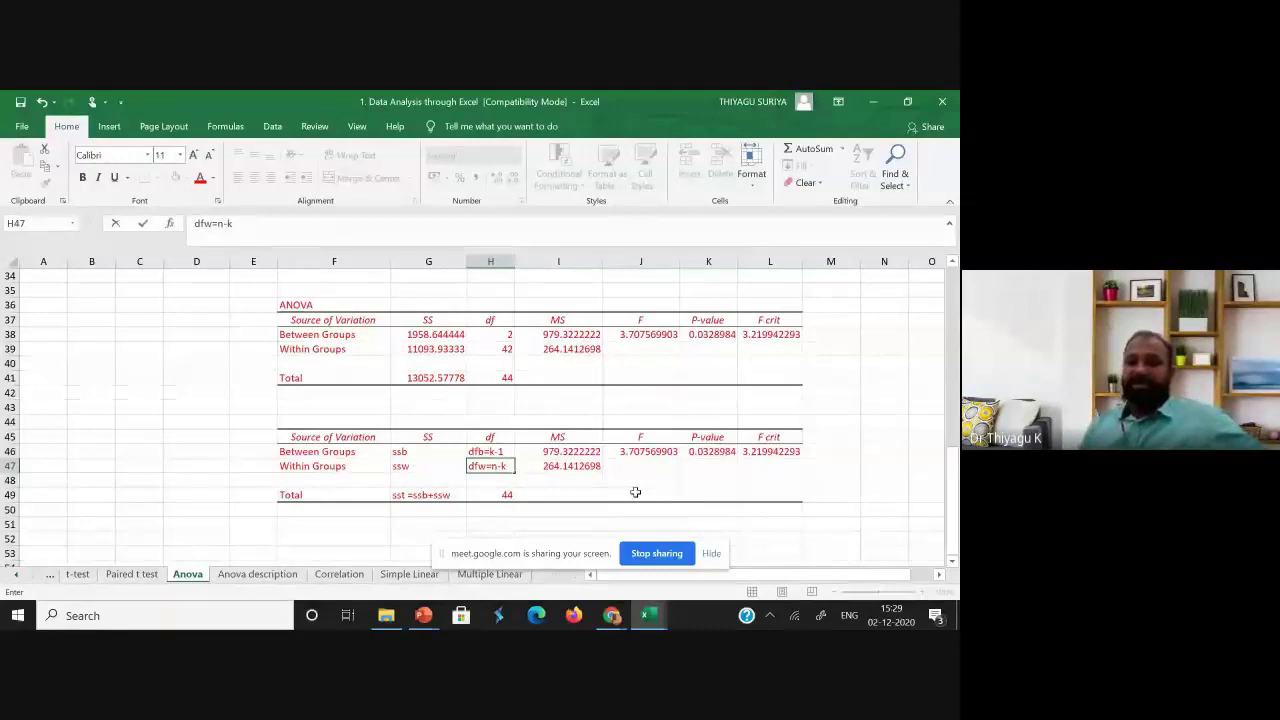
scroll(635, 492, "up", 2)
- Enter total count 45 in G34 and number of groups 3 in H34
left_click(450, 306)
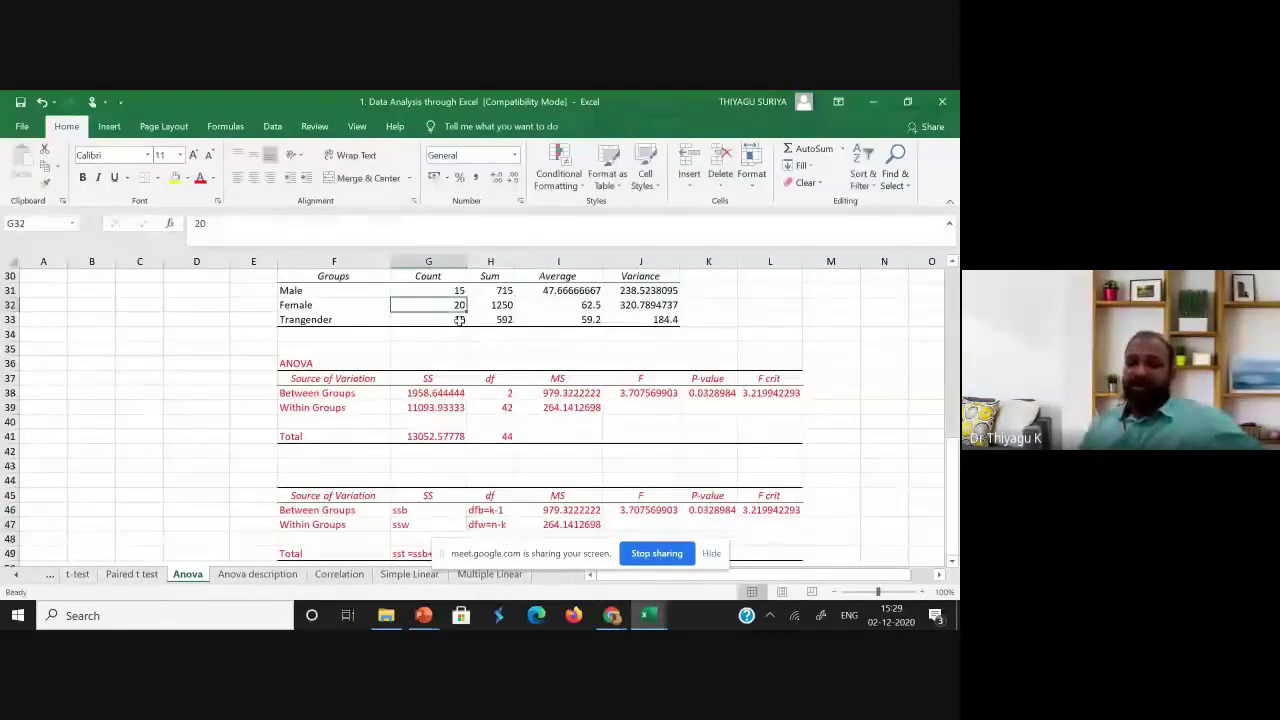
left_click(459, 319)
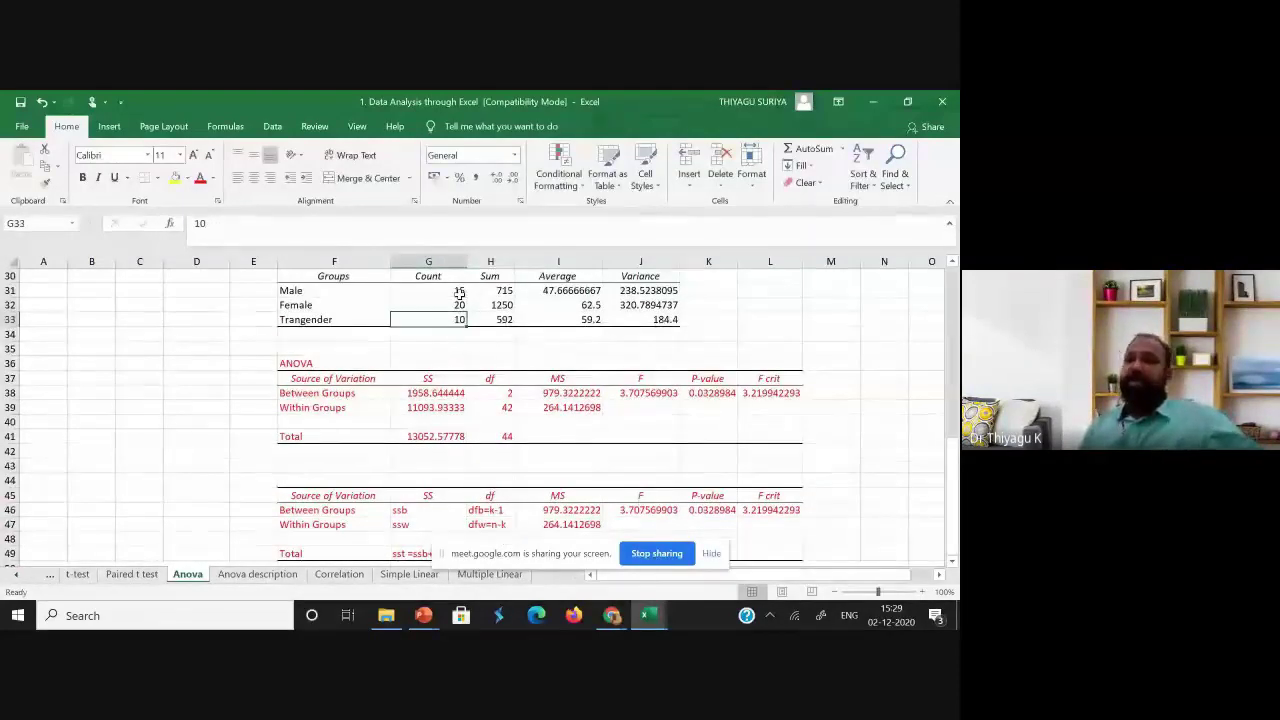
left_click(460, 334)
type("45")
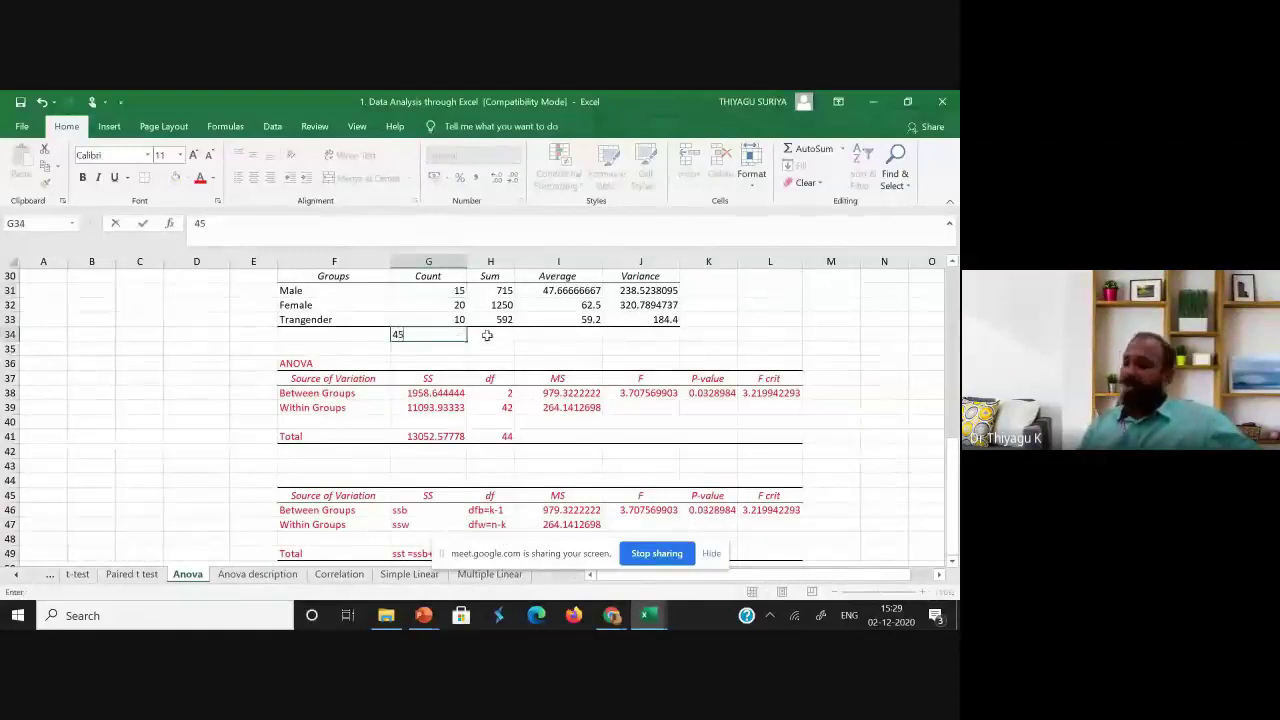
left_click(487, 335)
type("3")
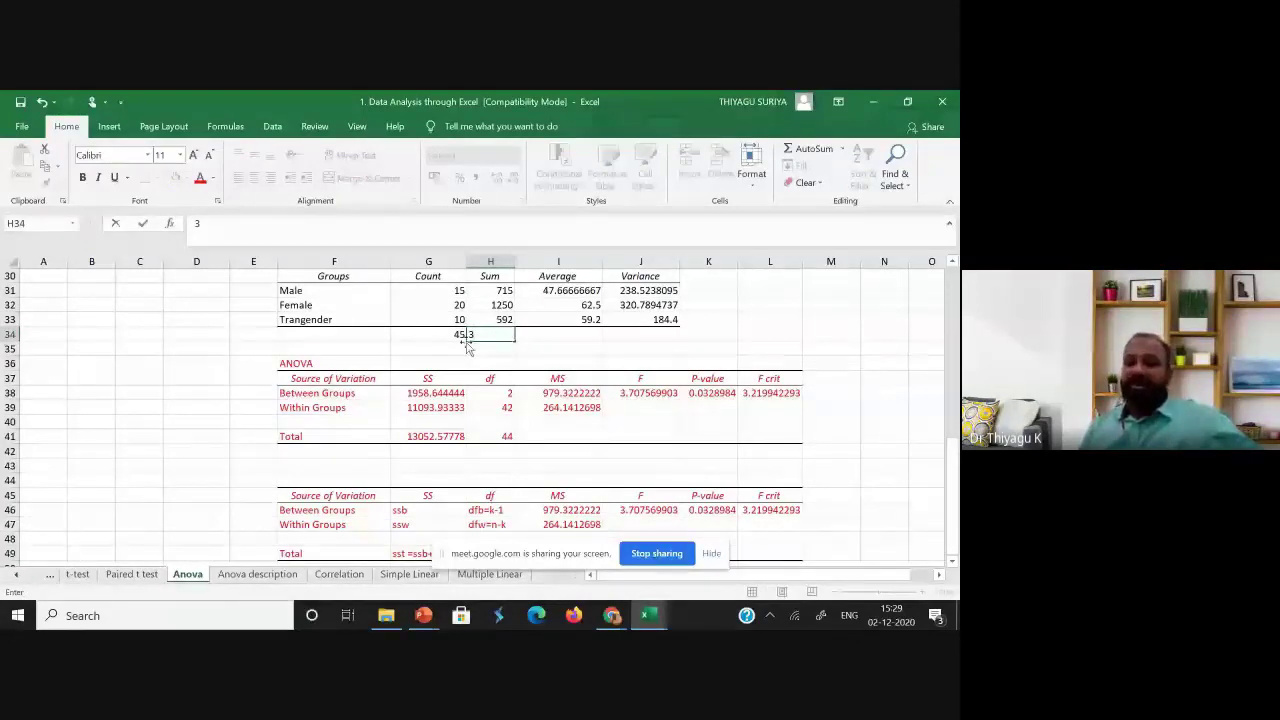
- Select G34:H34 and compare with the ANOVA table's within-groups df of 42
left_click_drag(450, 334, 484, 334)
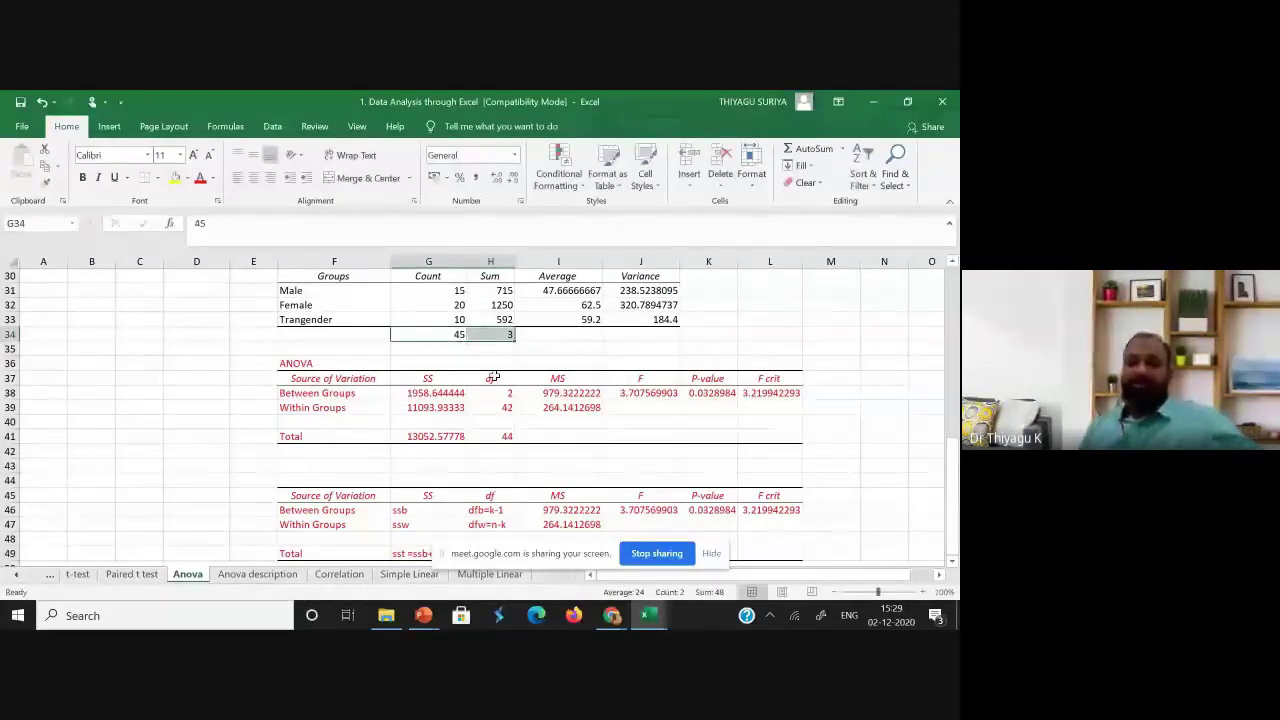
scroll(493, 376, "down", 2)
left_click(495, 466)
left_click(505, 349)
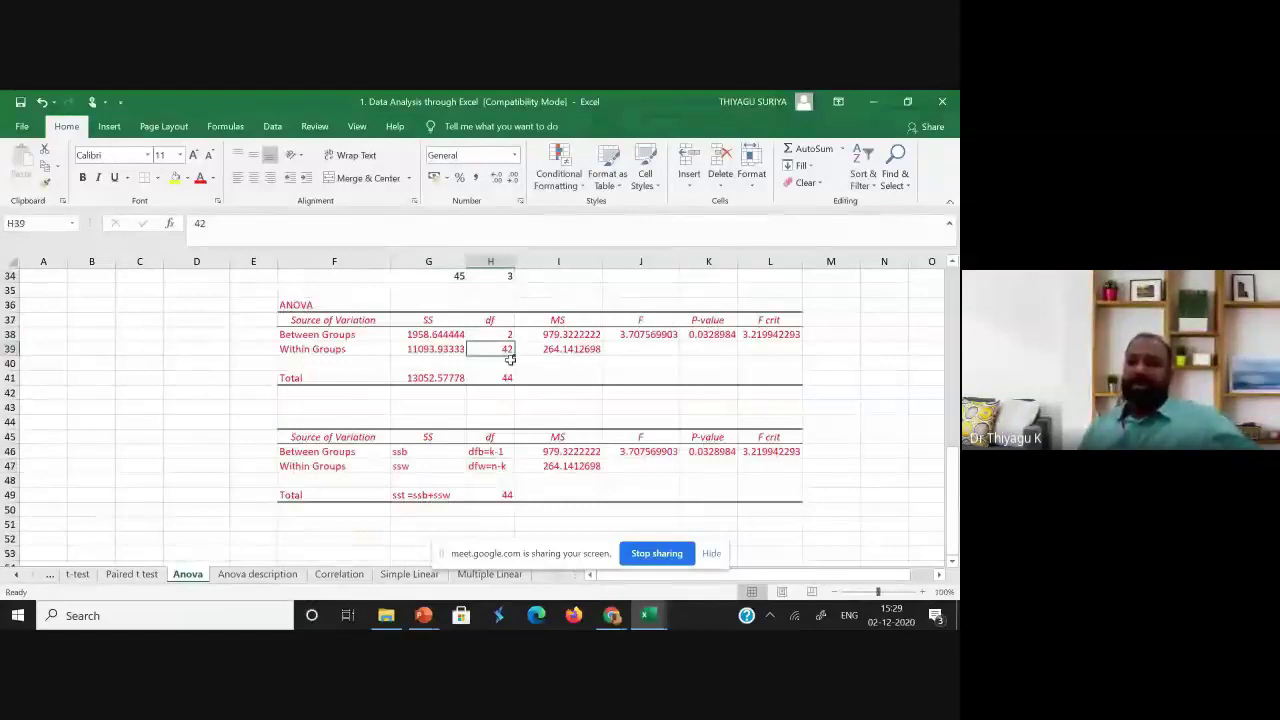
- Enter 'dft = dfb+dfw' in the Total df cell H49 and widen column H
left_click(499, 495)
type("df")
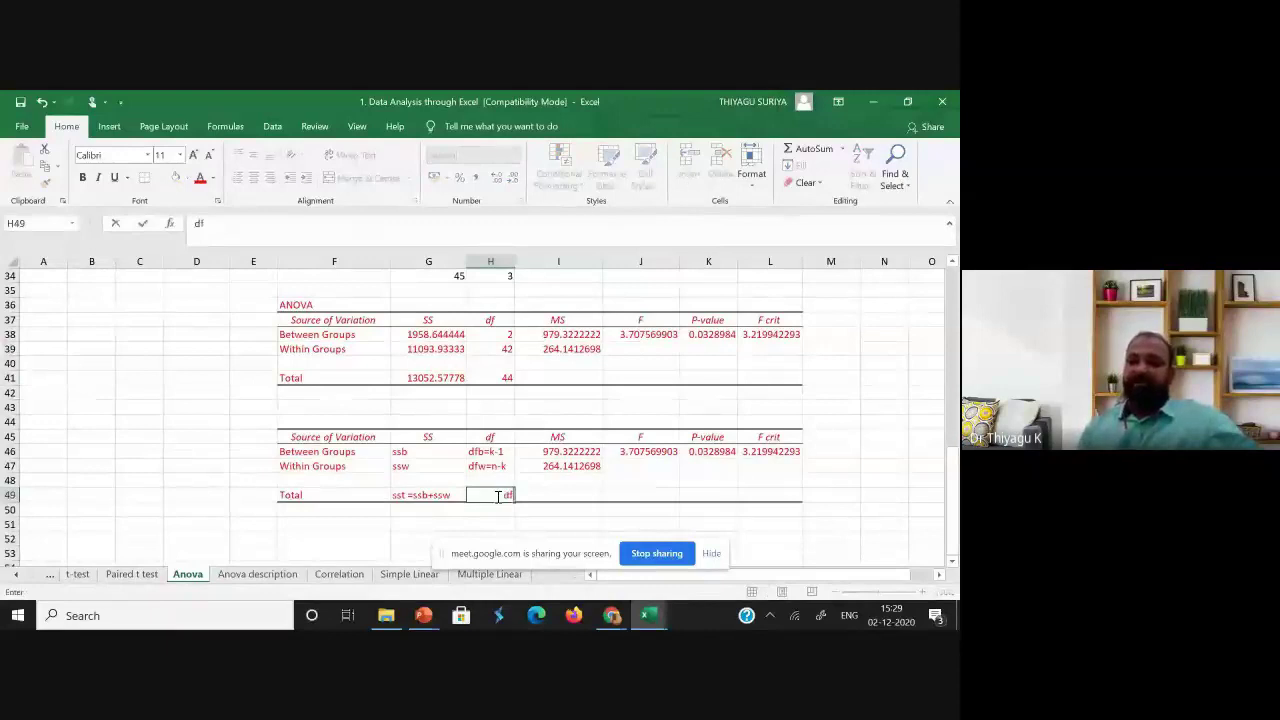
type("t =")
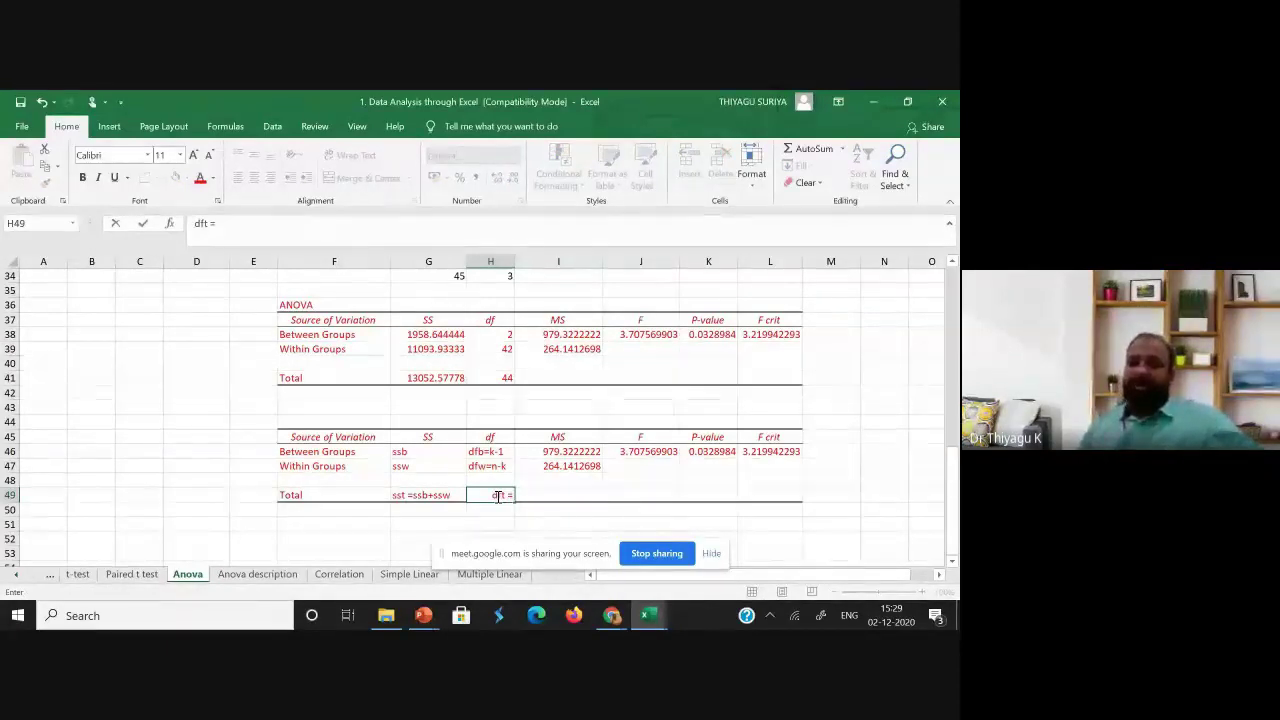
type(" df")
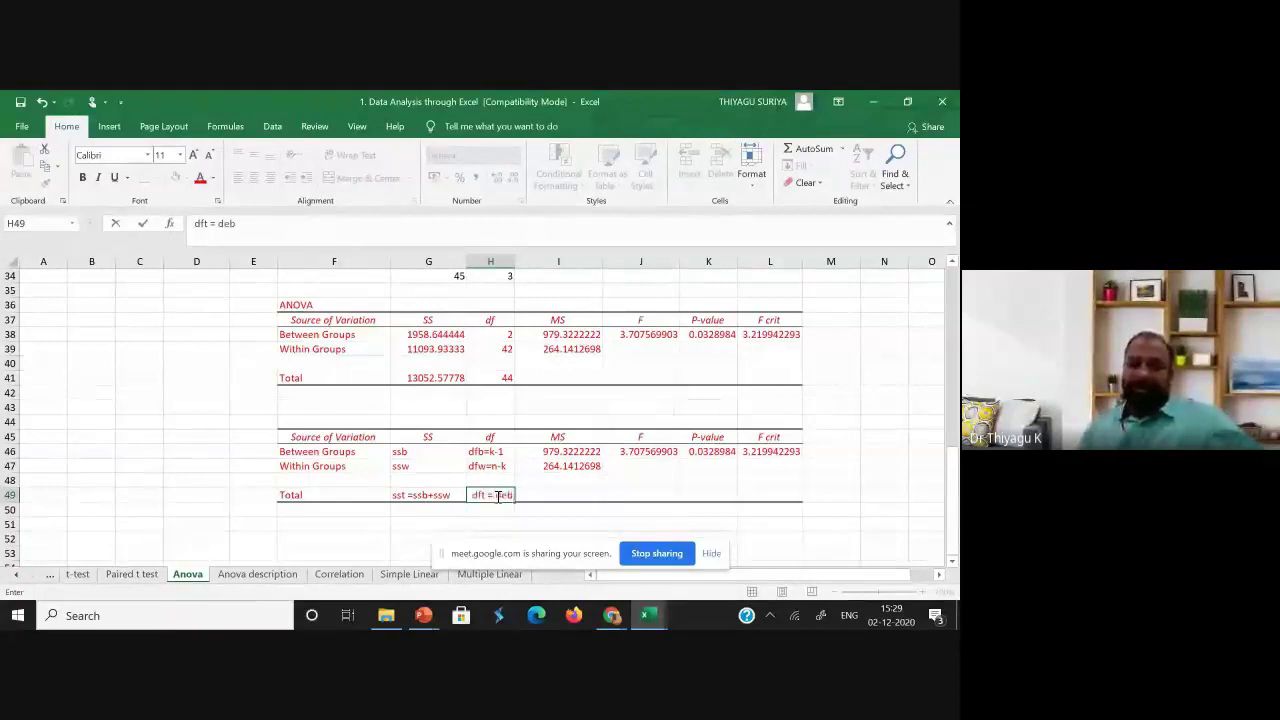
type("b")
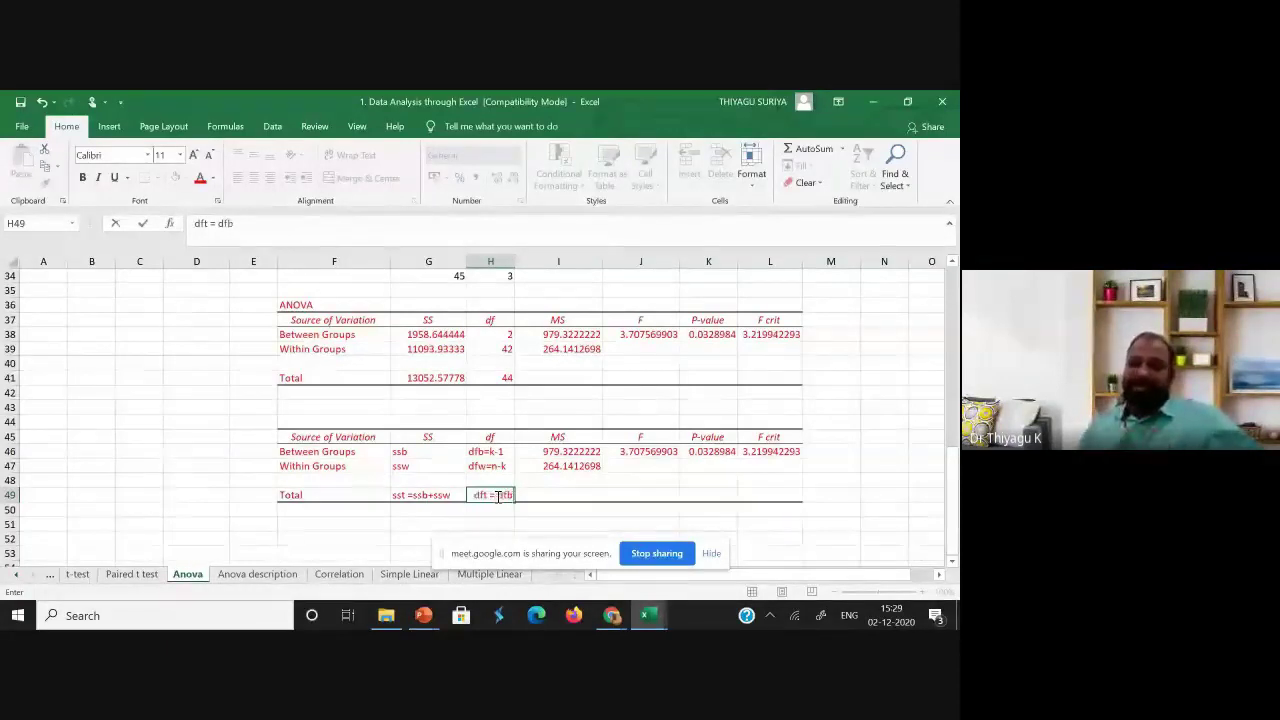
type("+")
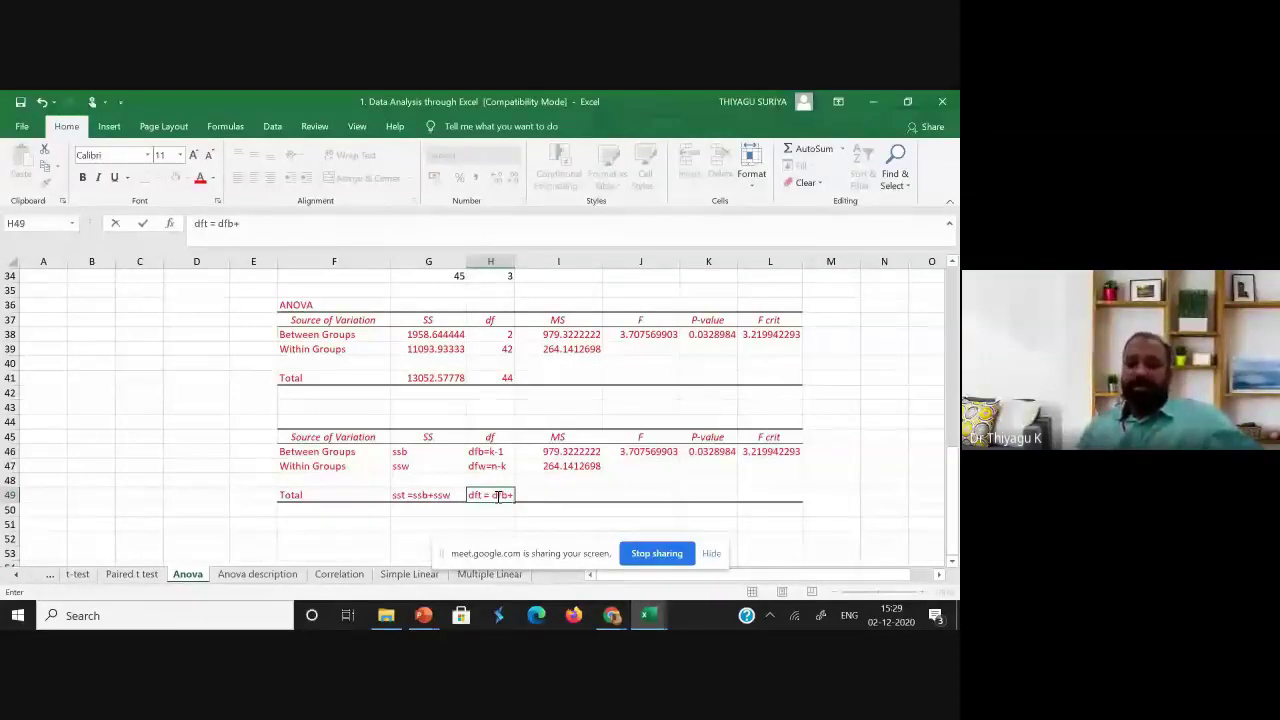
type("dw")
key("BackSpace")
type("f")
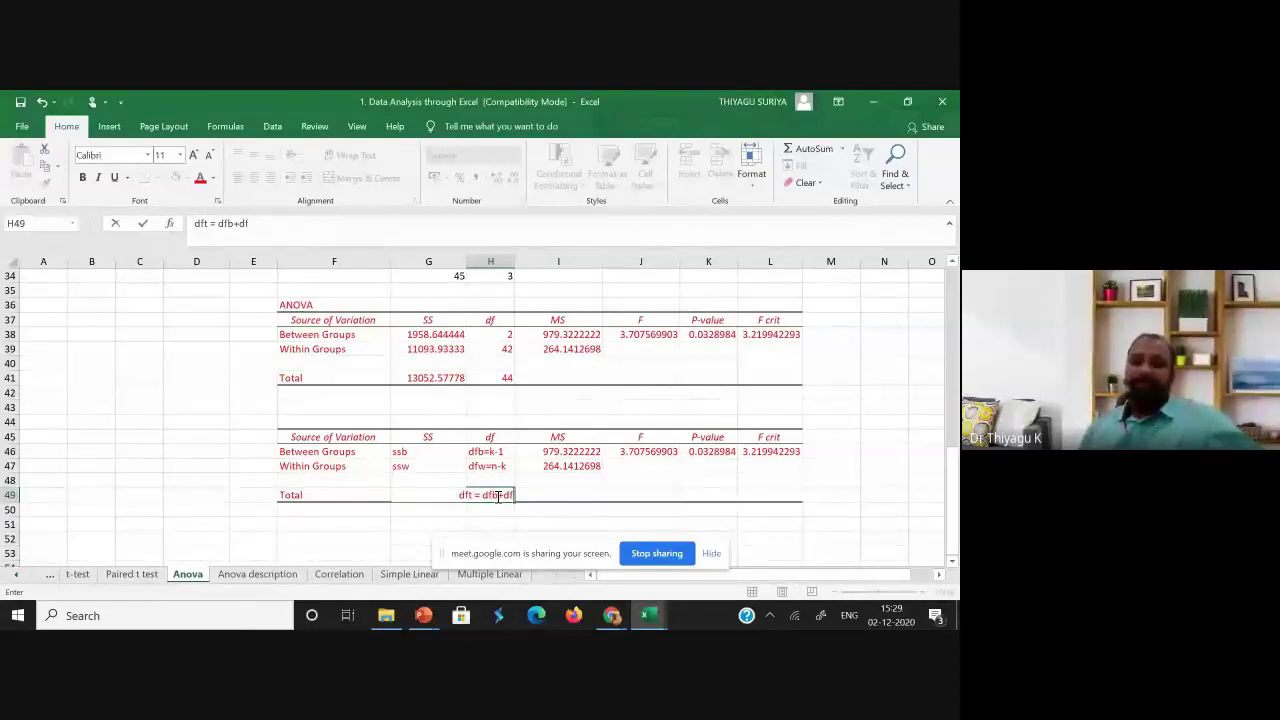
left_click(518, 305)
left_click_drag(513, 263, 550, 263)
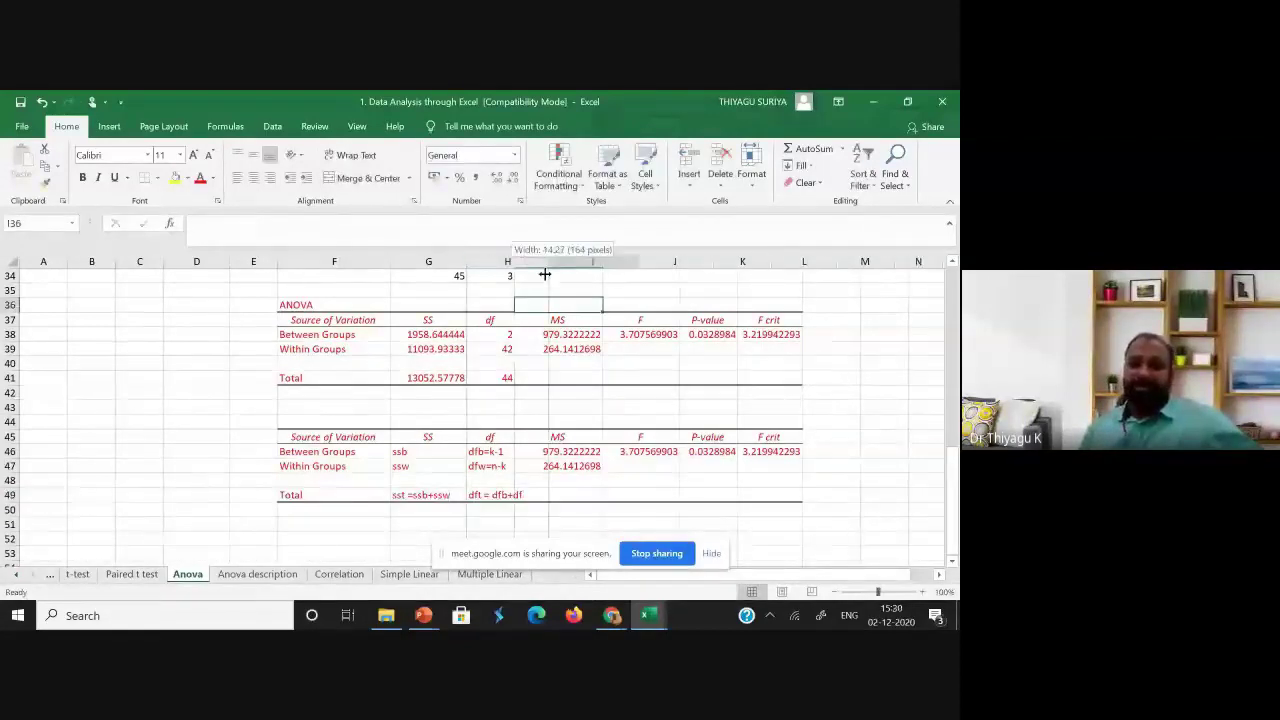
double_click(530, 497)
type("w")
left_click(490, 452)
- Check the within-groups df of 42 and select both df values to confirm their sum
left_click(489, 467)
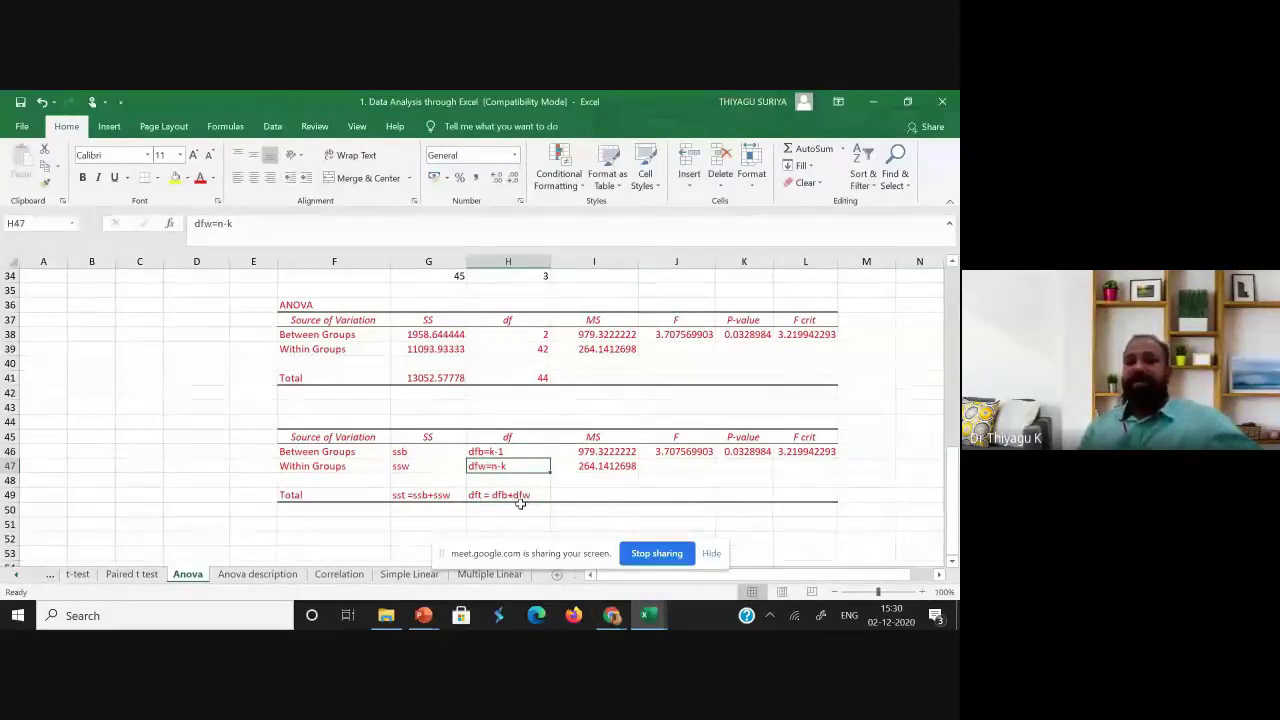
left_click(521, 496)
left_click_drag(536, 337, 540, 352)
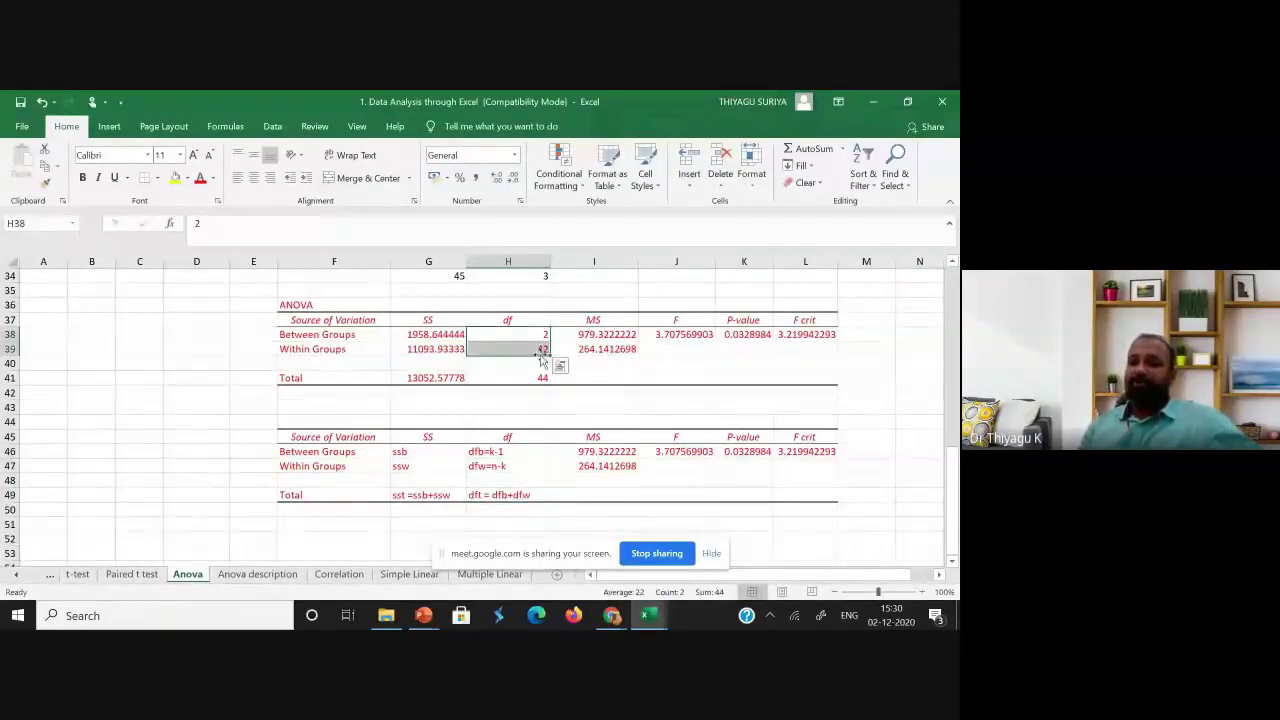
left_click(541, 347)
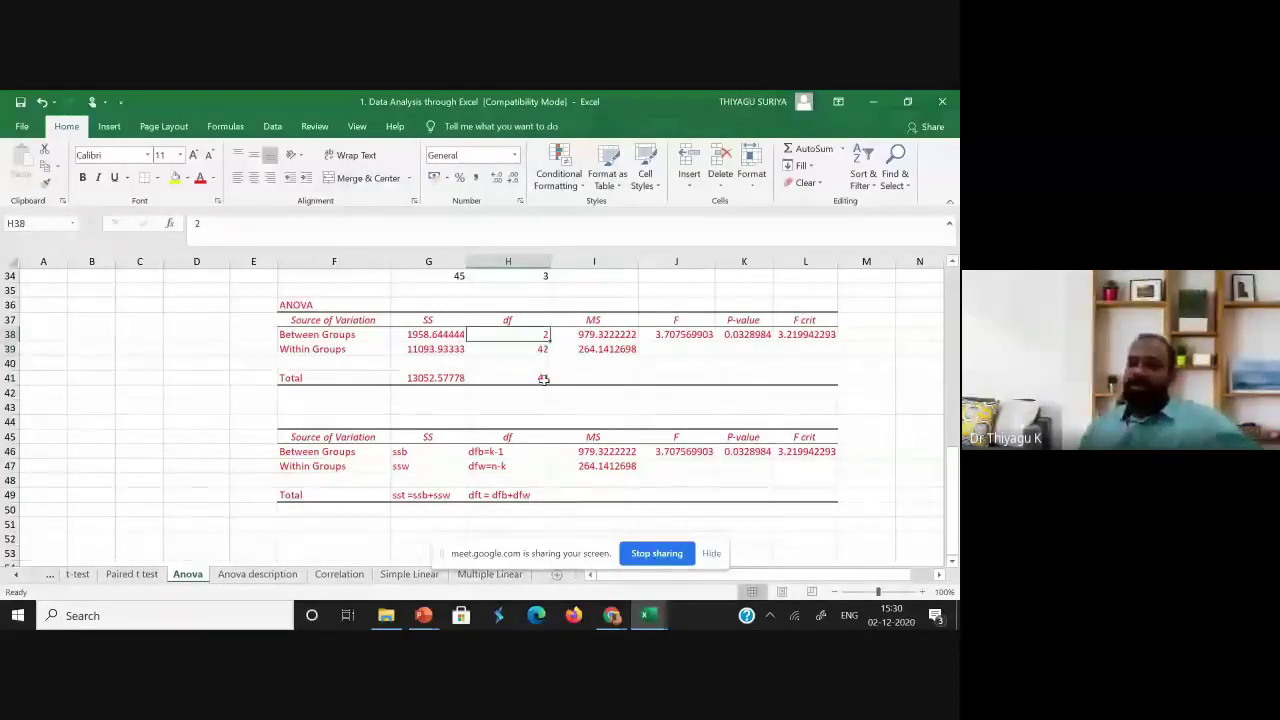
- Extend the Total df note to 'dft = dfb+dfw = n-1' and widen column H further
left_click(536, 495)
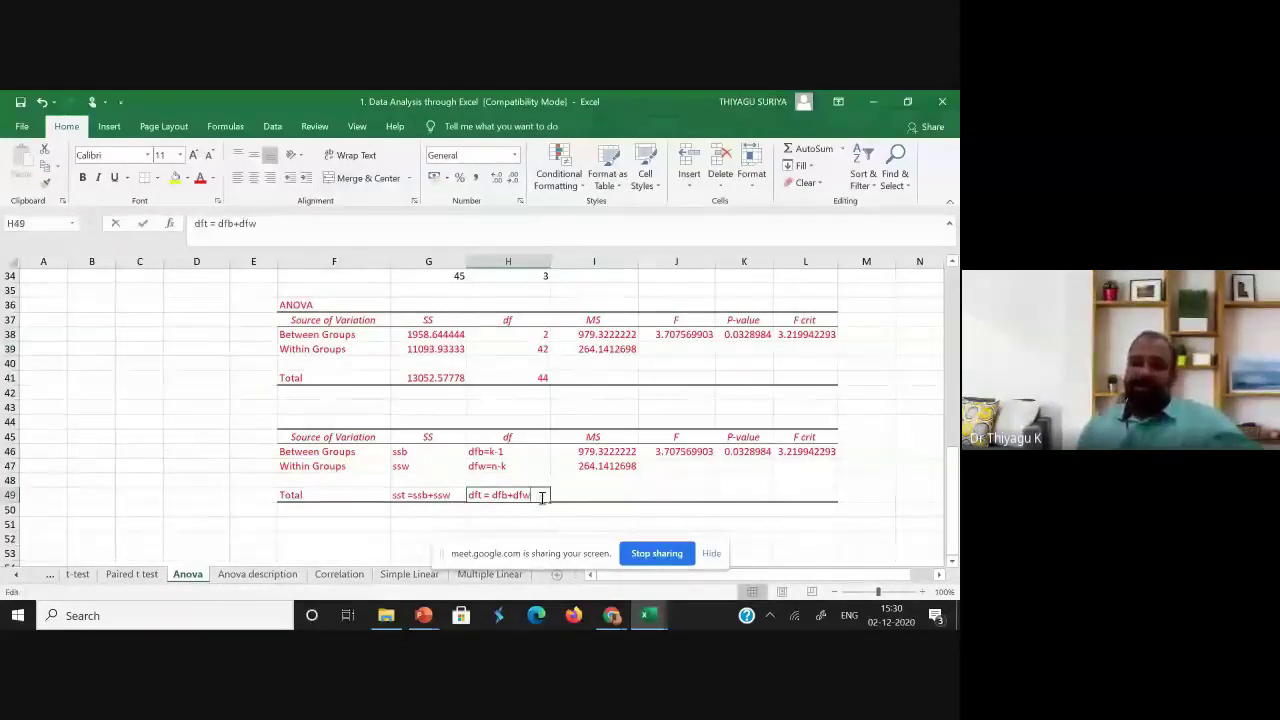
double_click(536, 495)
type("= n")
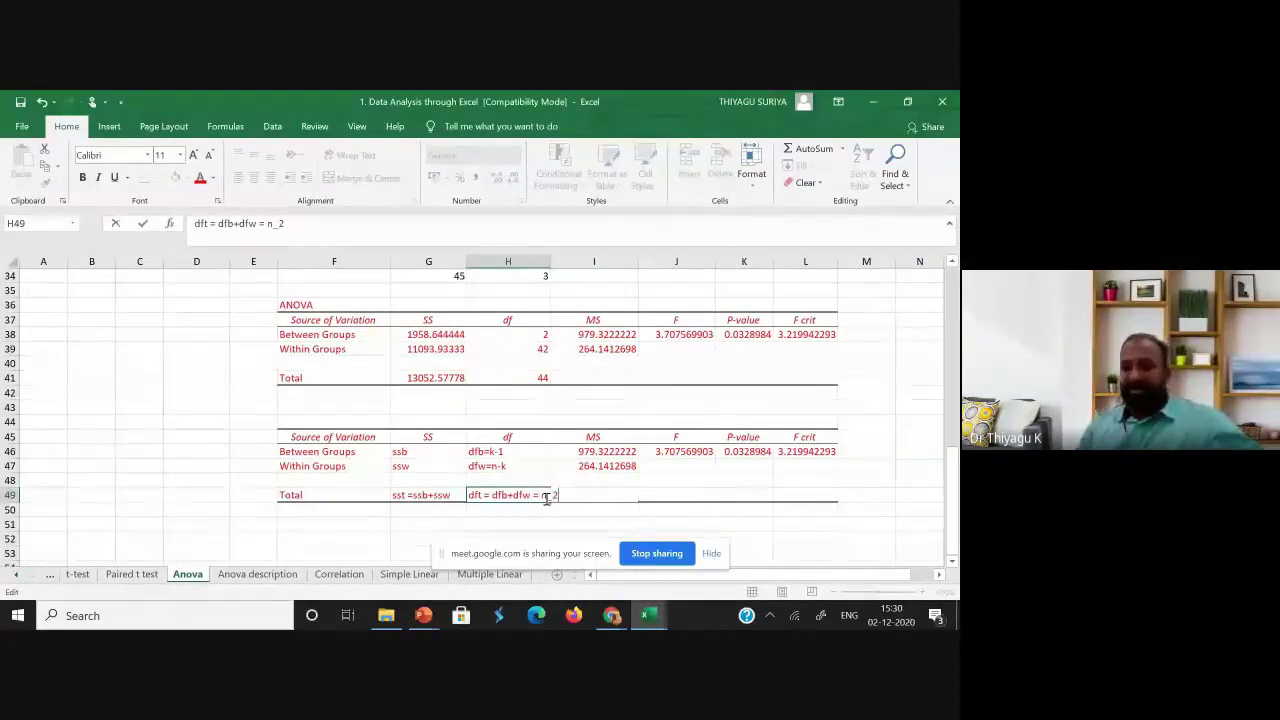
type("-1")
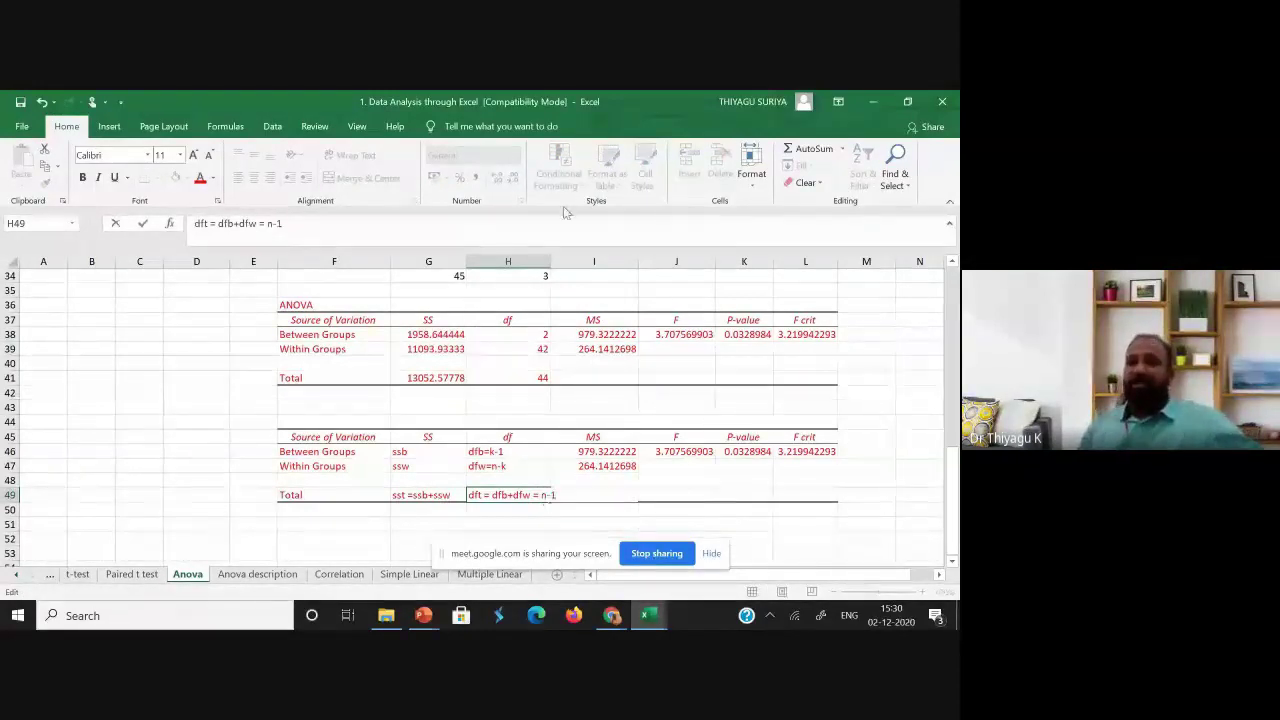
left_click(562, 285)
left_click_drag(550, 261, 572, 261)
left_click(548, 497)
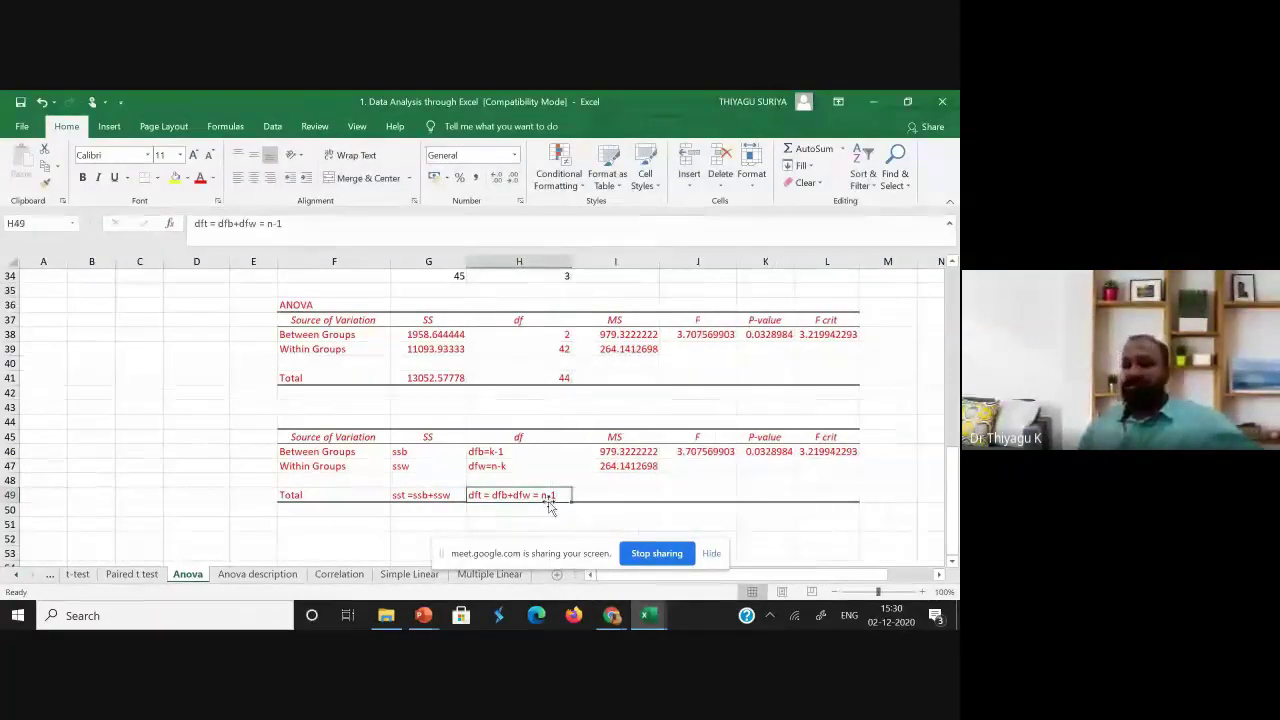
left_click(563, 377)
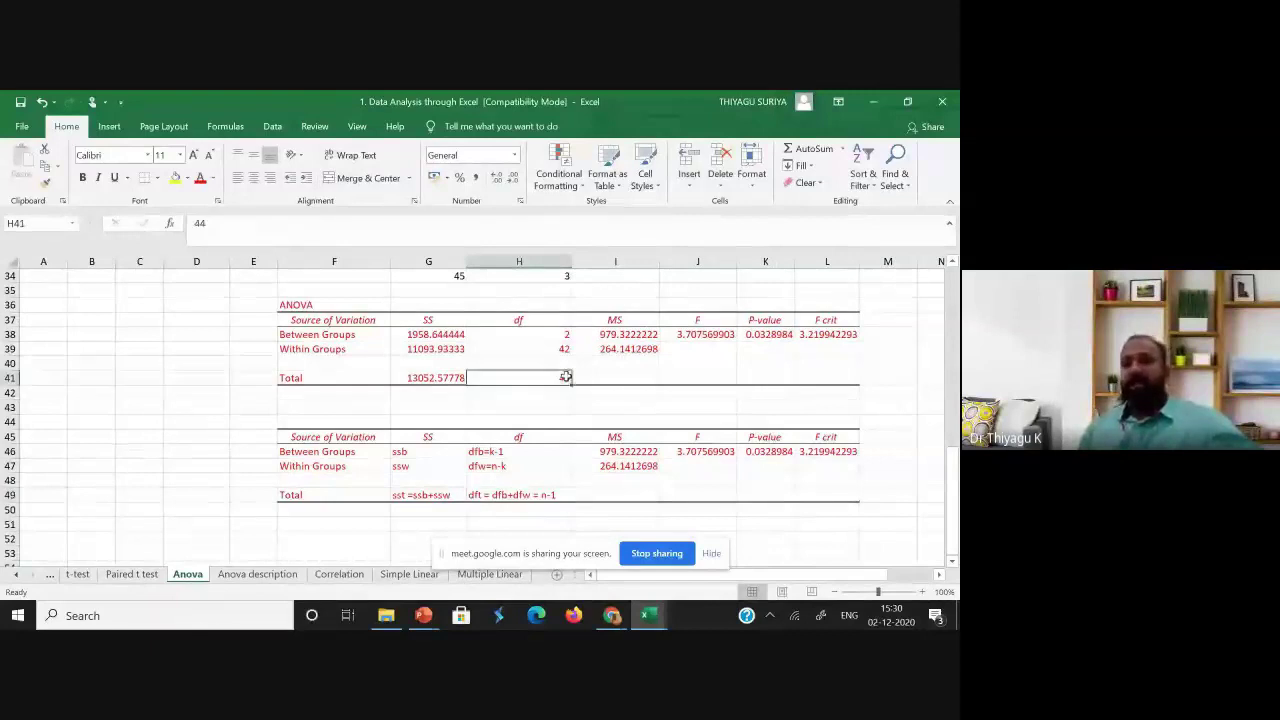
left_click(613, 452)
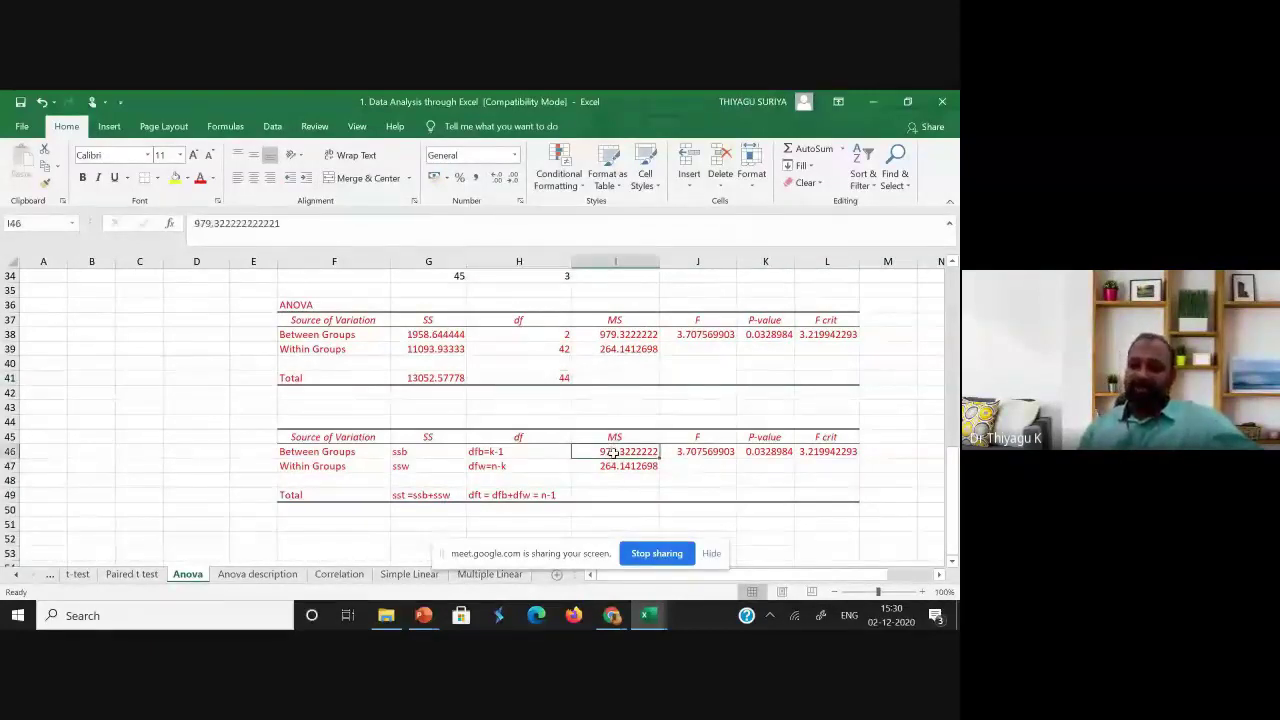
- Clear the Between and Within Groups MS values and start the I46 label 'MSb ='
key("Delete")
left_click(617, 466)
key("Delete")
left_click(603, 451)
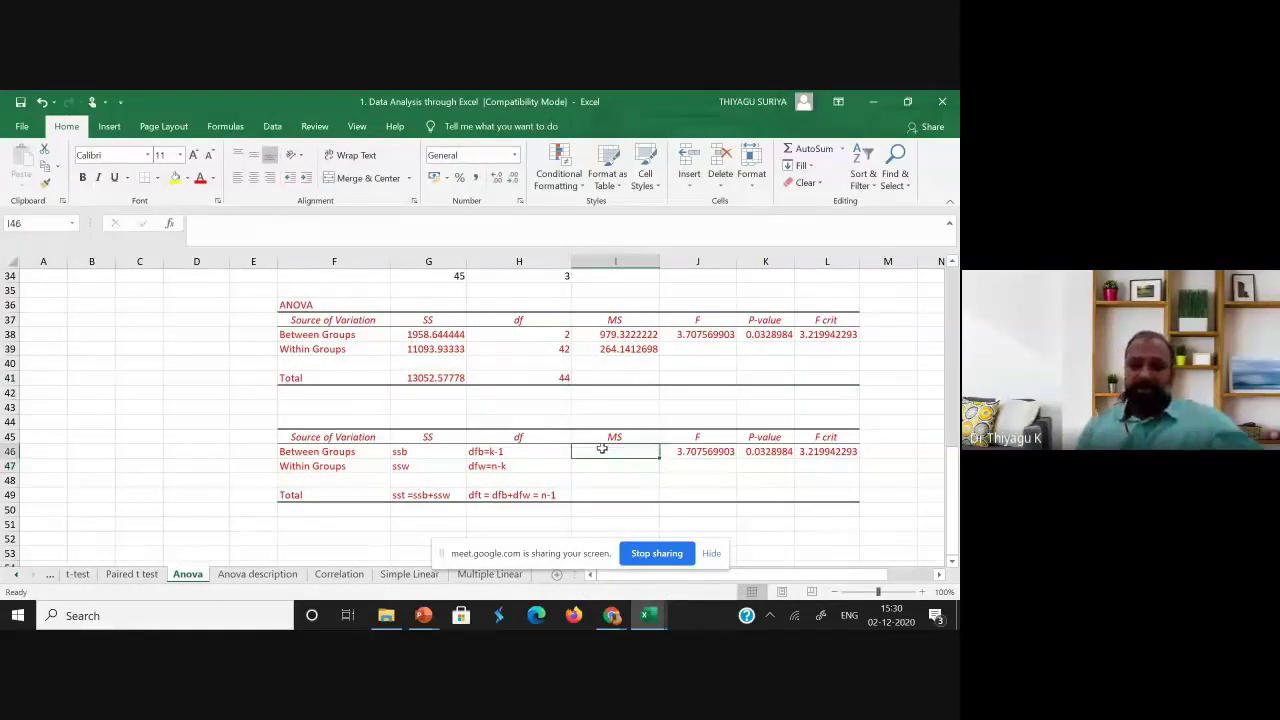
type("Msb")
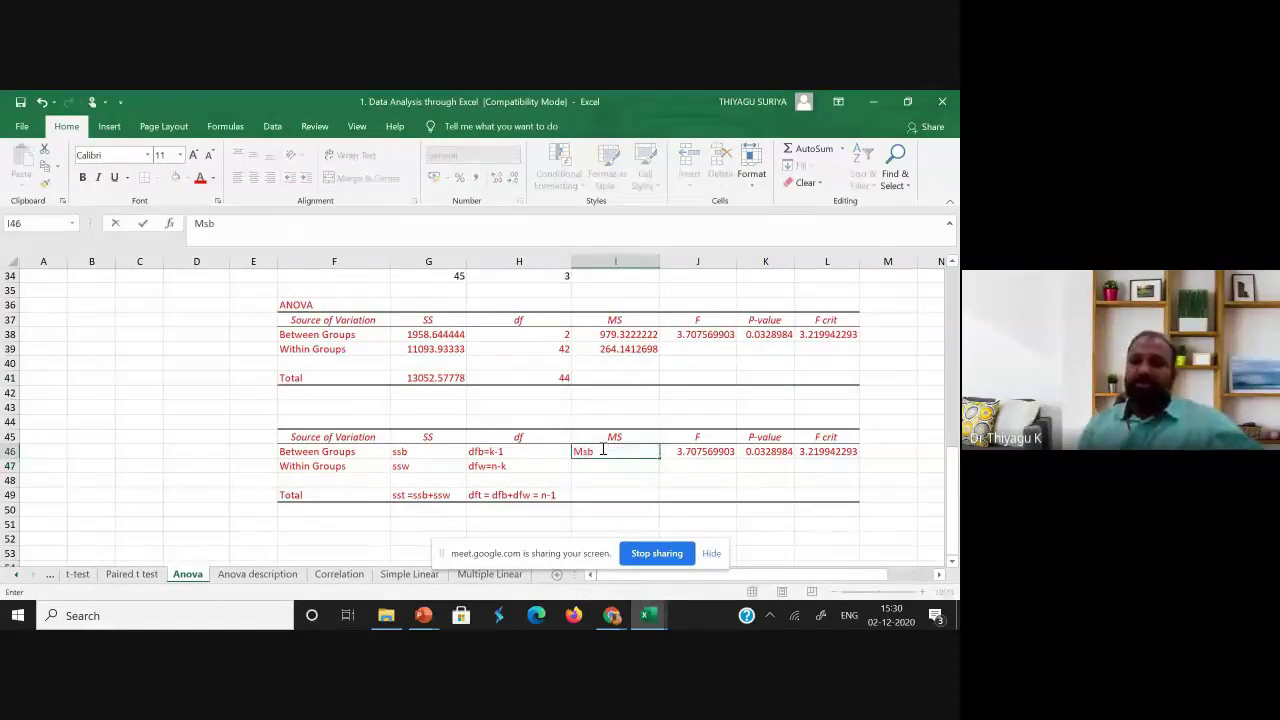
type("=")
key("BackSpace")
key("BackSpace")
key("BackSpace")
type("S")
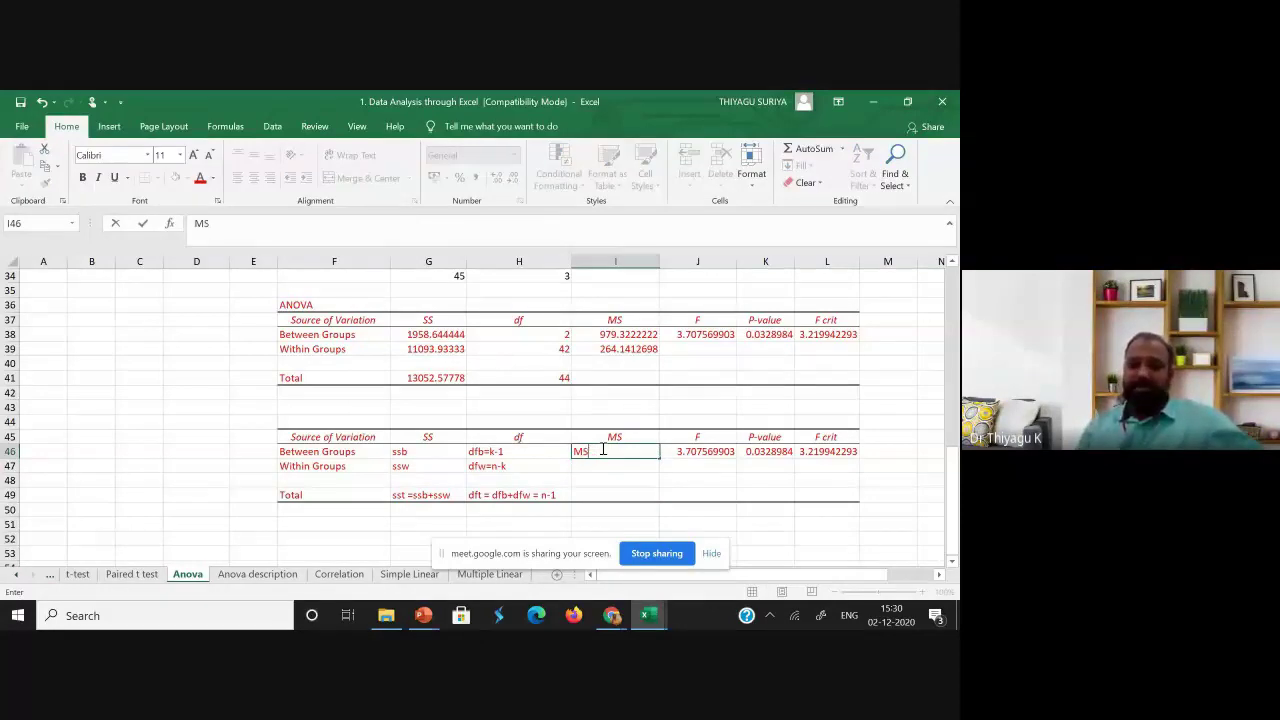
type("b =")
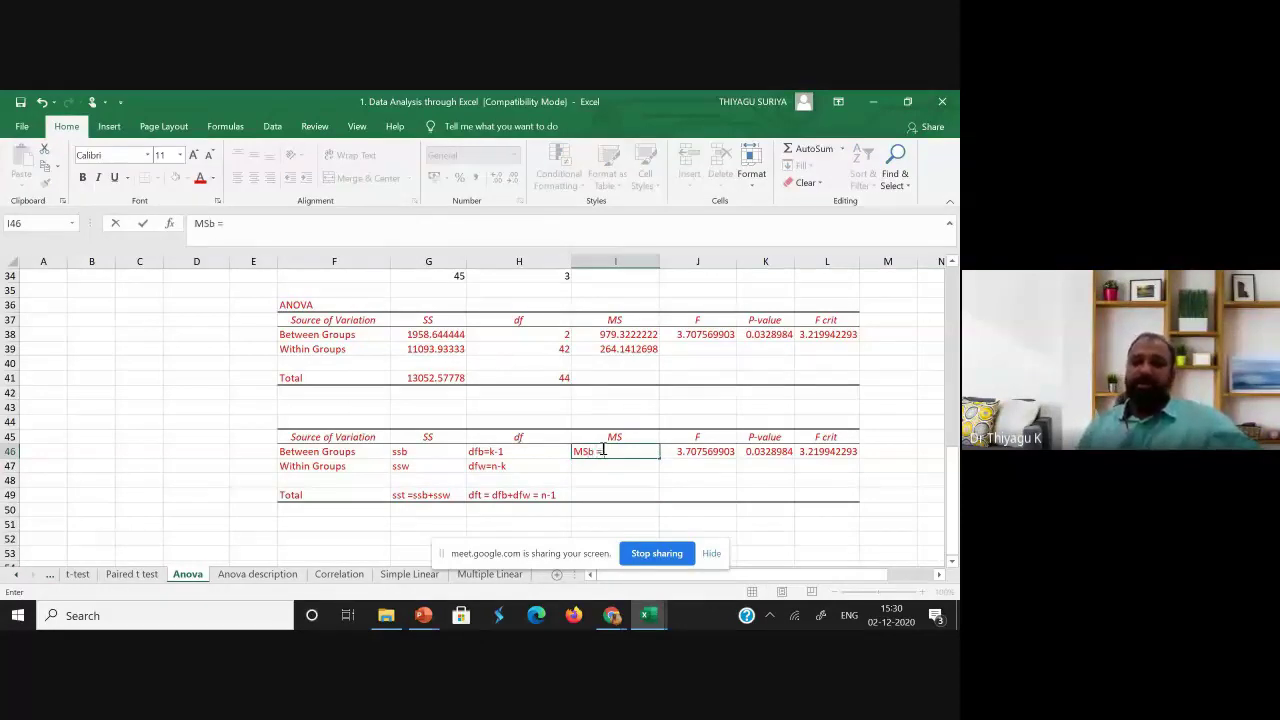
left_click(400, 455)
- Inspect the dfb and ssb annotations, leaving ssb unchanged after removing a stray slash
left_click(479, 455)
left_click(418, 452)
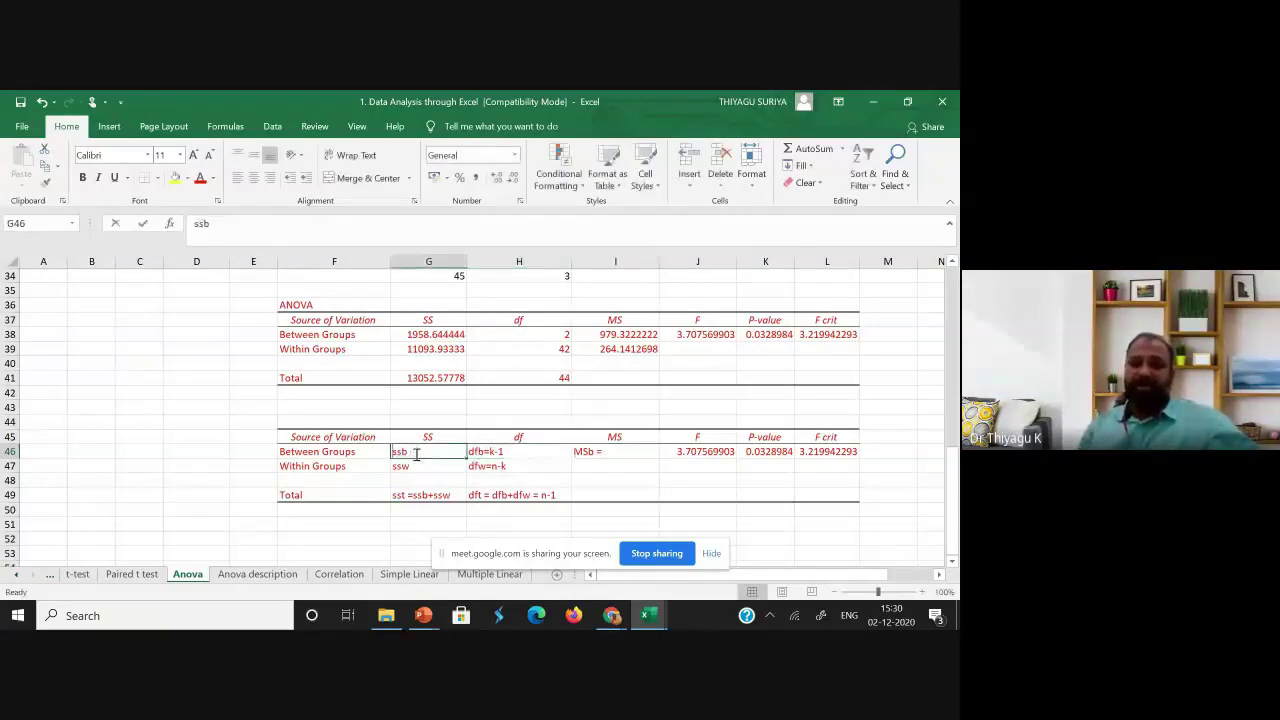
double_click(417, 453)
type("/")
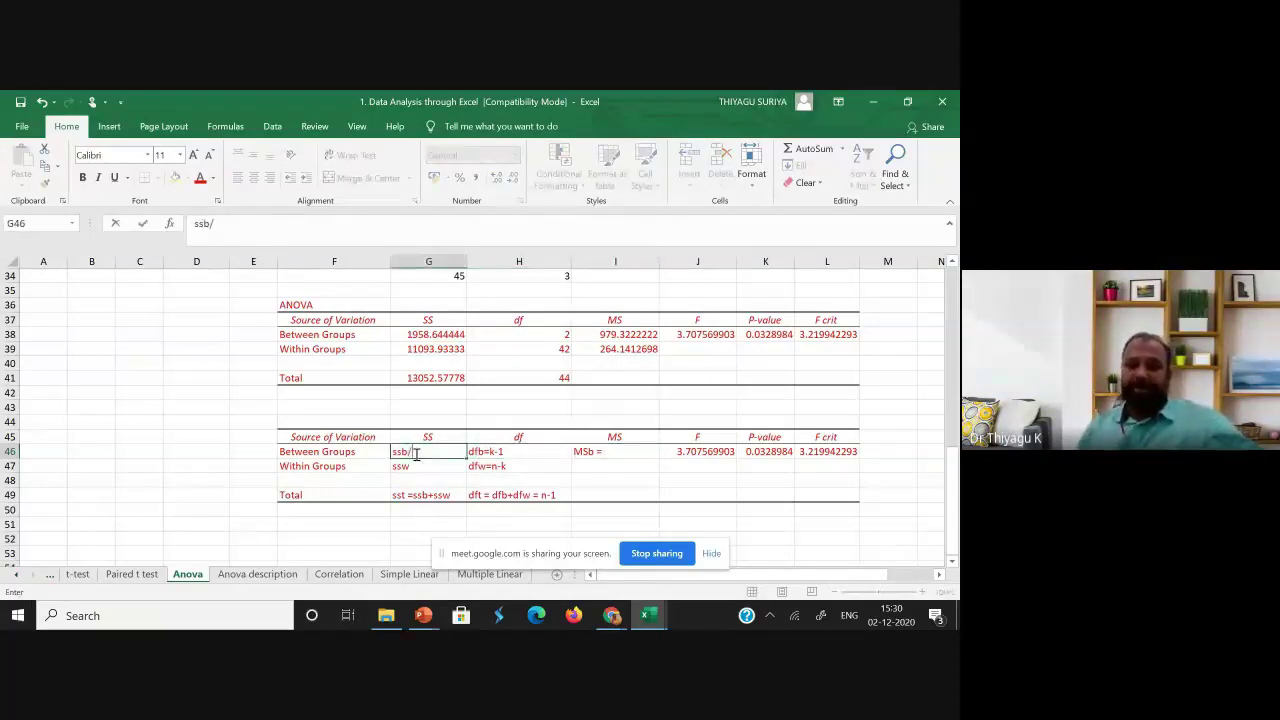
key("BackSpace")
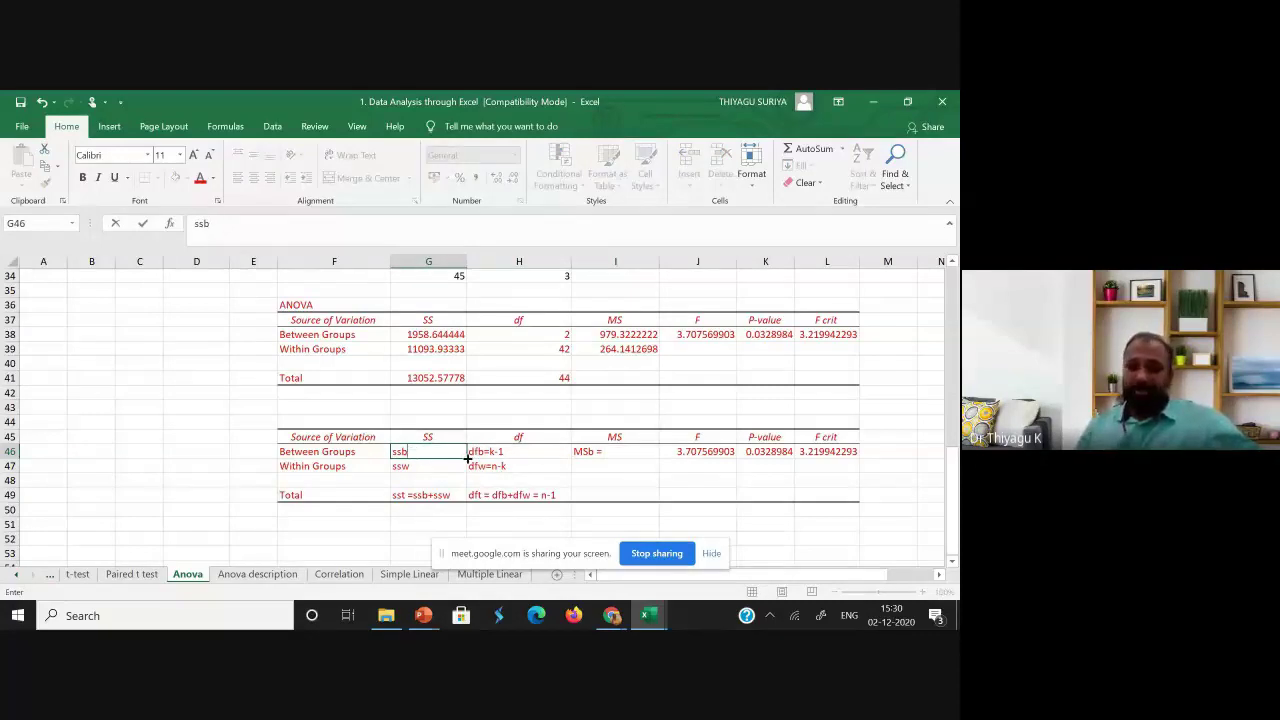
- Complete I46 as 'MSb = ssb/dfb' and check the computed between-groups MS value
left_click(614, 452)
double_click(614, 452)
type("ssb/")
type("de")
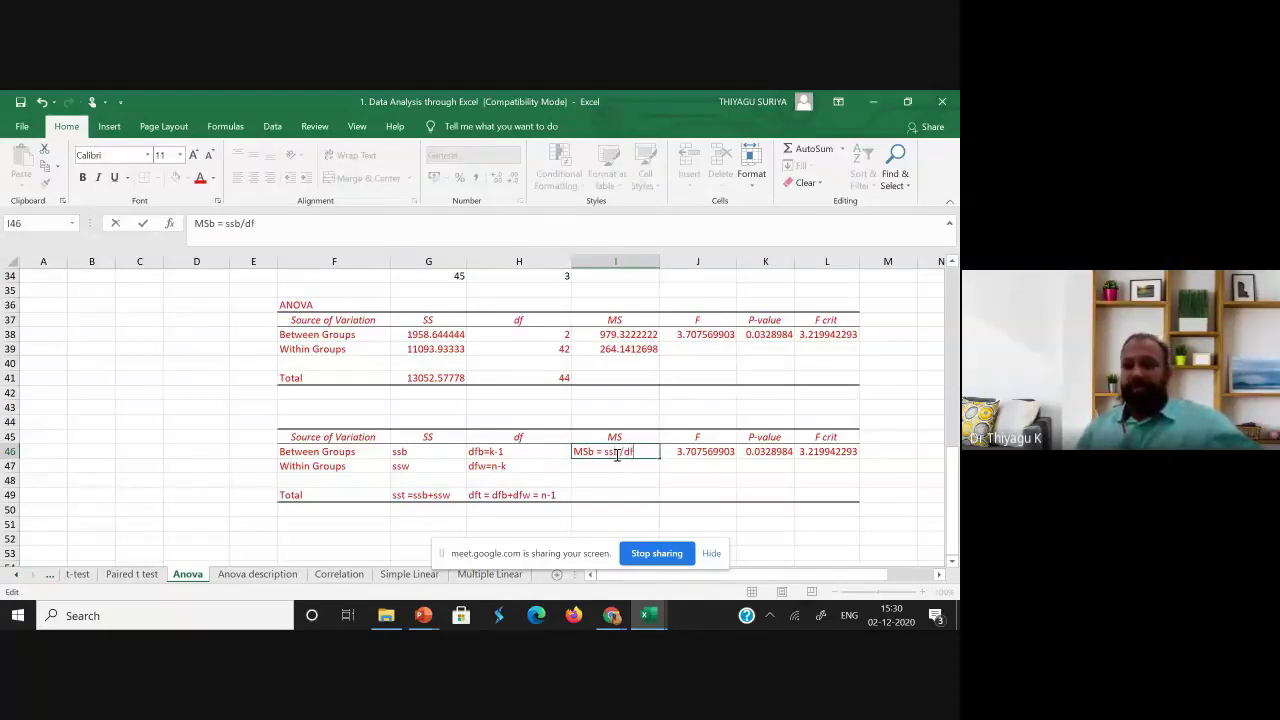
type("b")
left_click(408, 452)
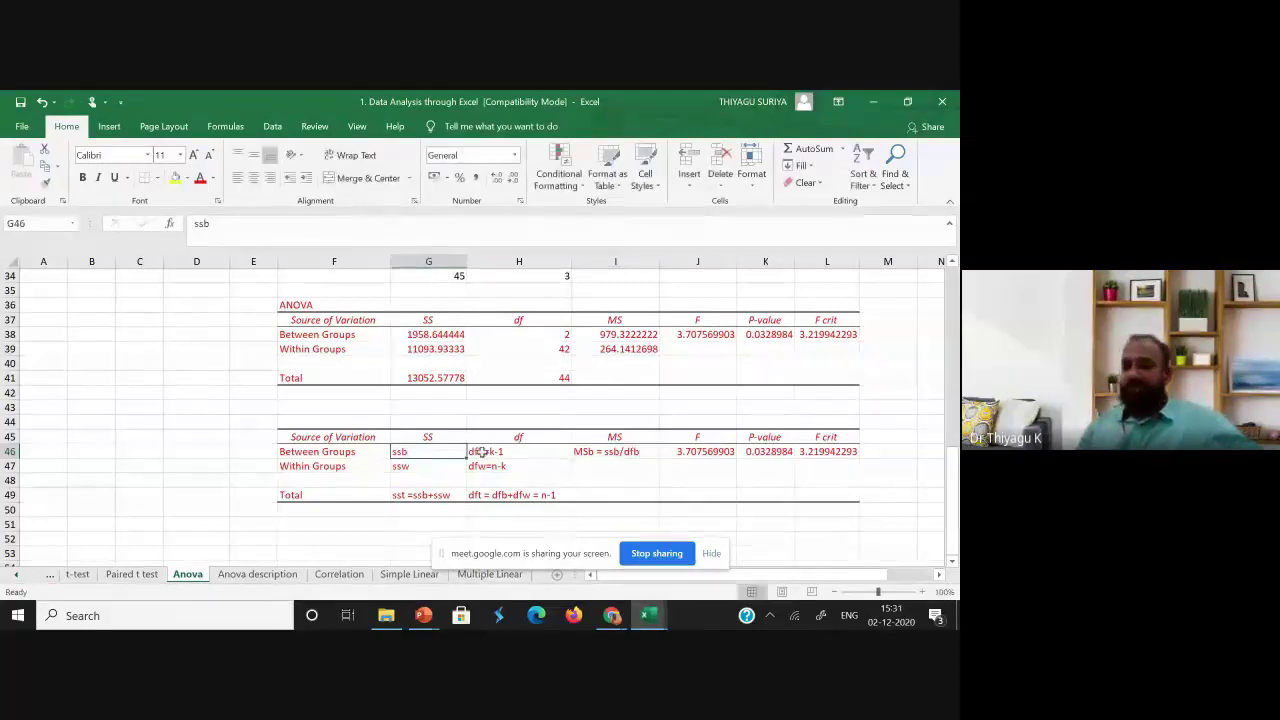
left_click(640, 452)
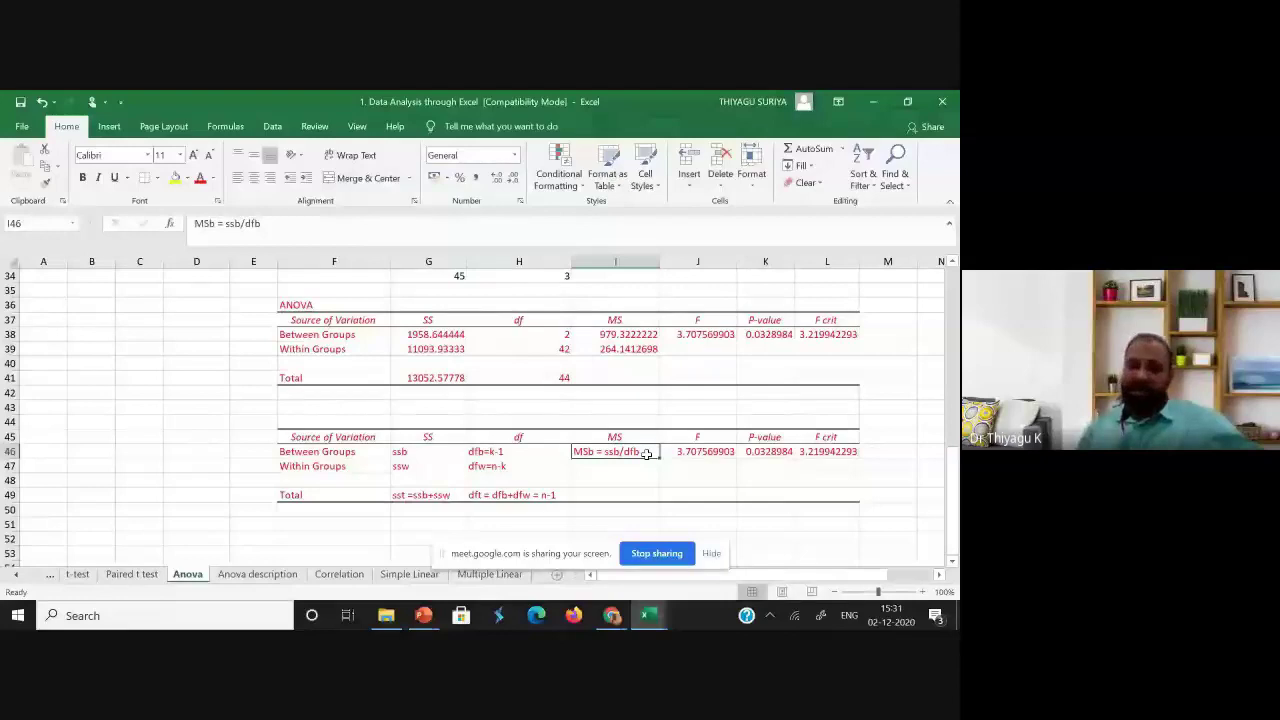
scroll(647, 454, "down", 1)
left_click(622, 320)
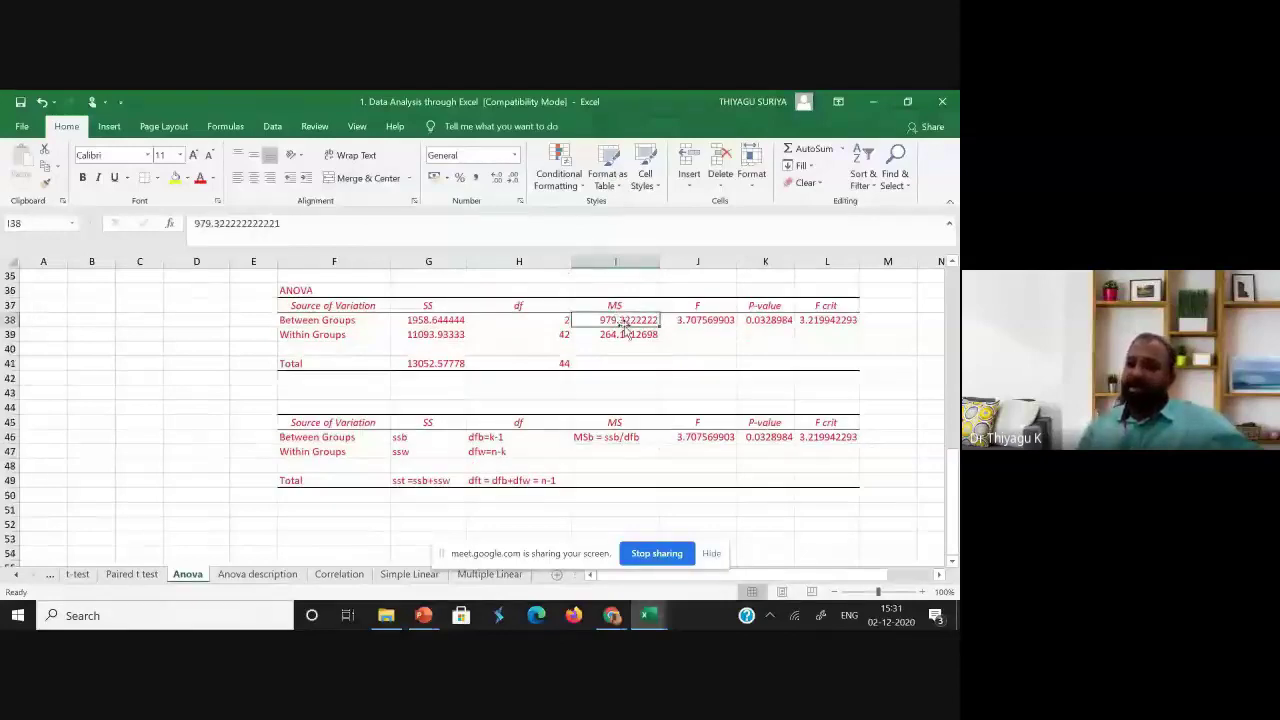
- Enter =G38/H38 in I42, giving 979.3222222, and compare it with the between-groups MS in I38
left_click(623, 381)
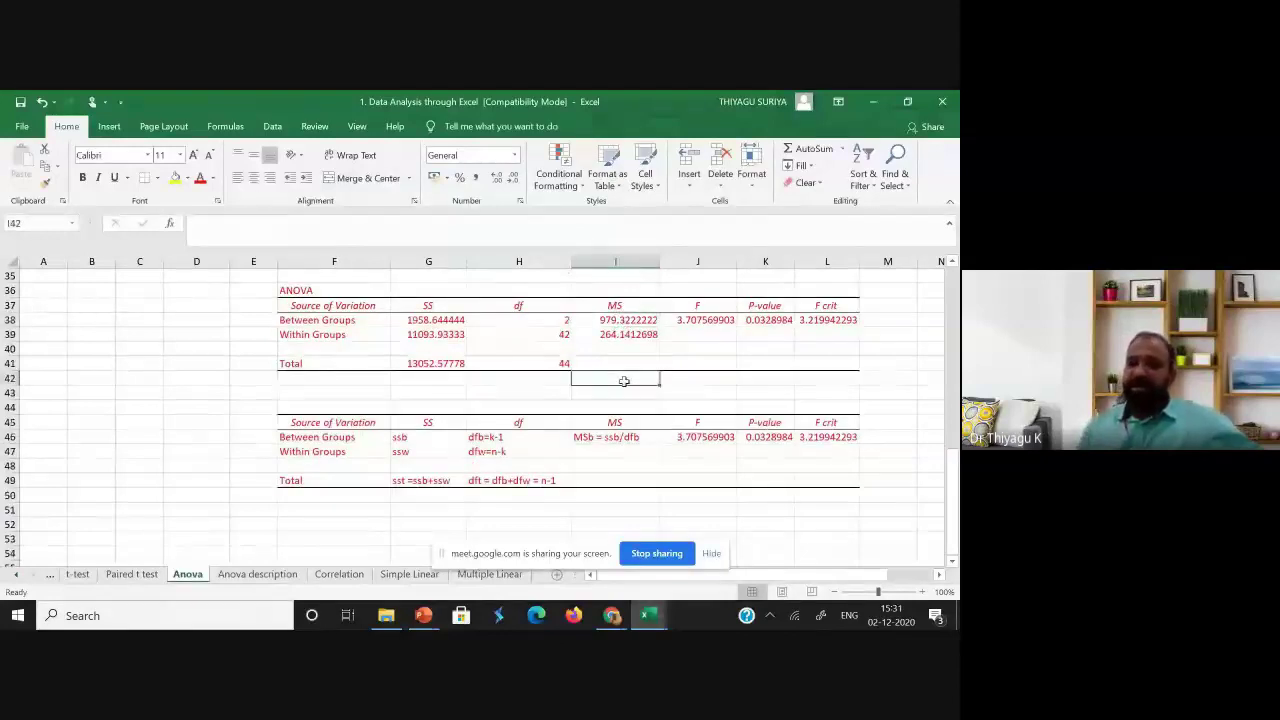
type("=")
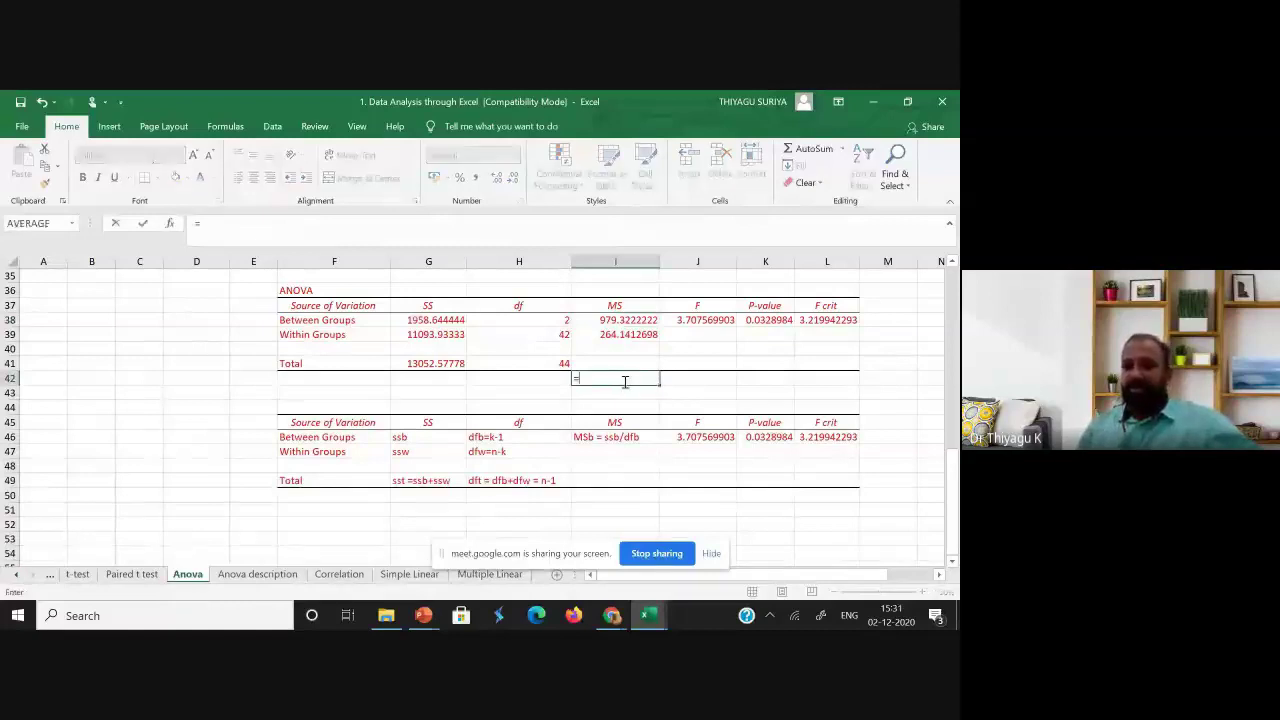
left_click(438, 320)
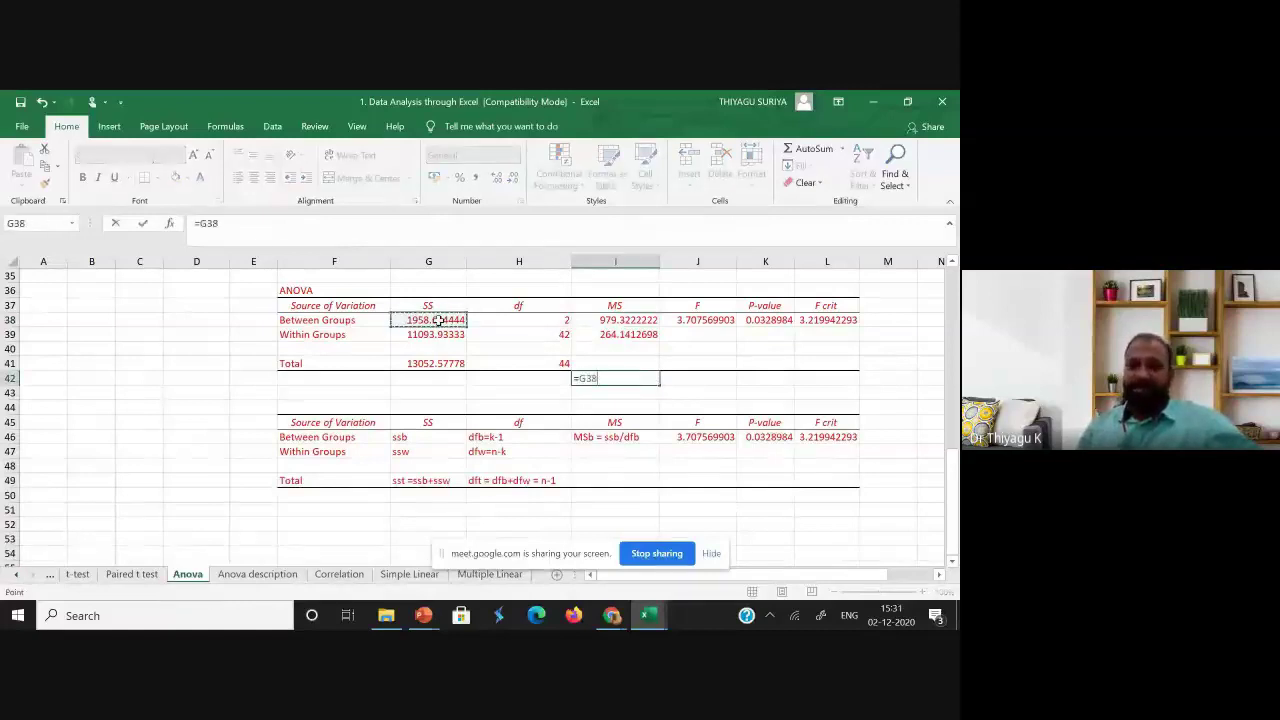
left_click(239, 223)
type("/")
left_click(545, 319)
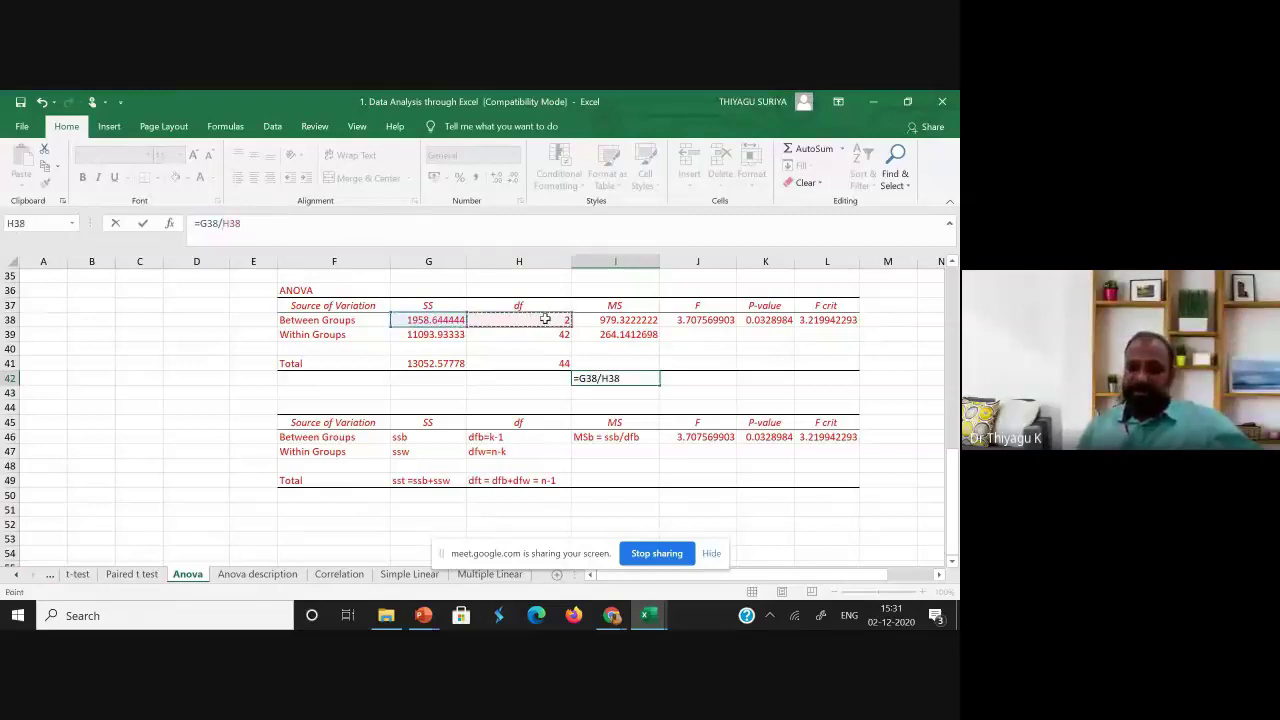
key("Return")
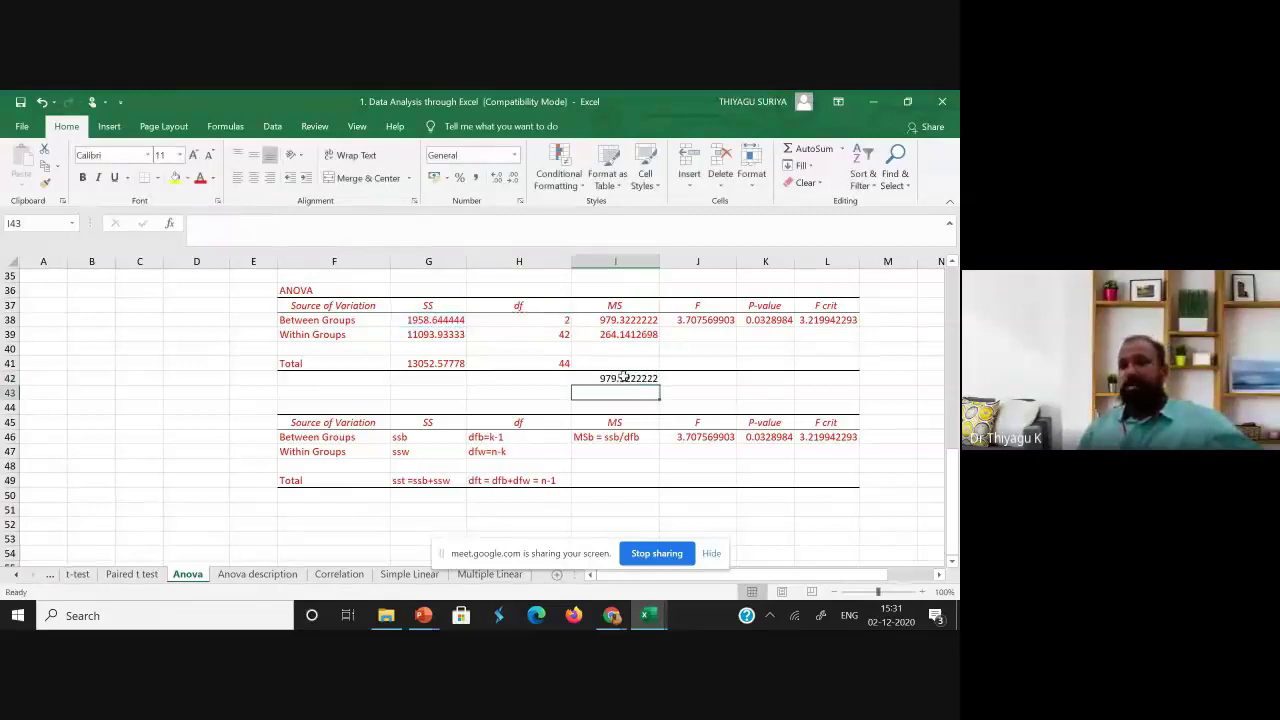
left_click(622, 377)
left_click(613, 318)
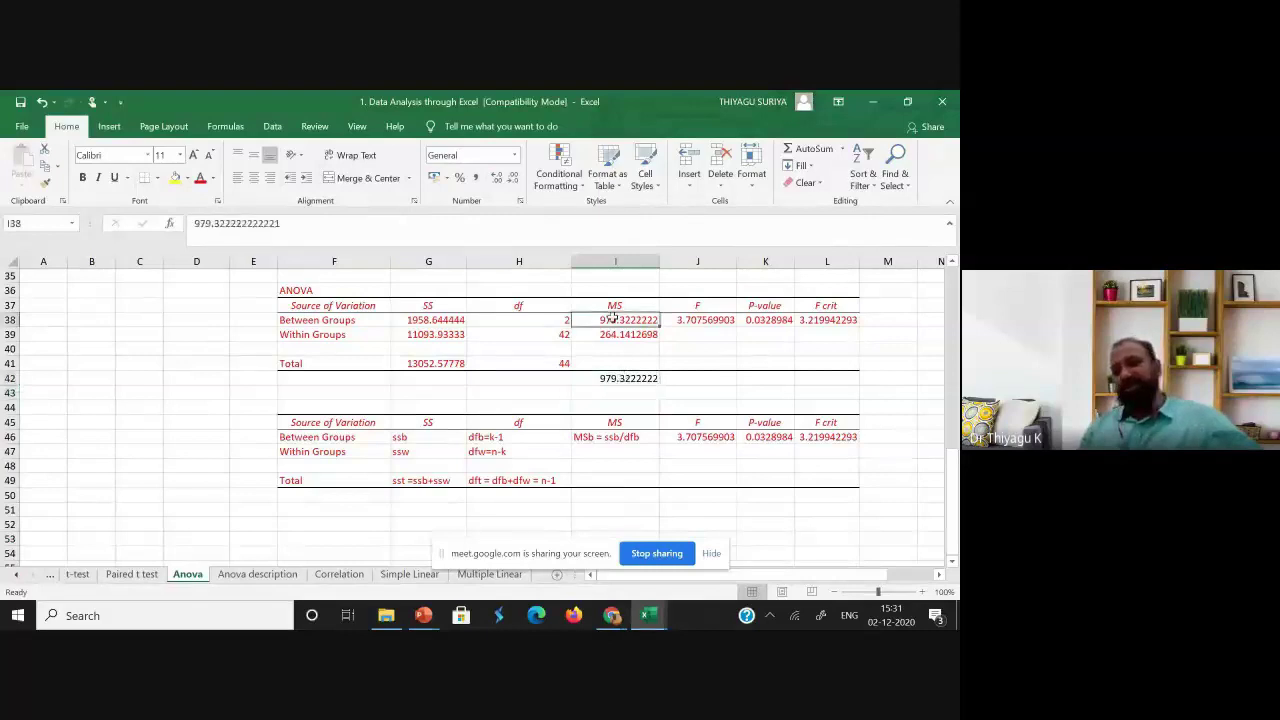
left_click(626, 380)
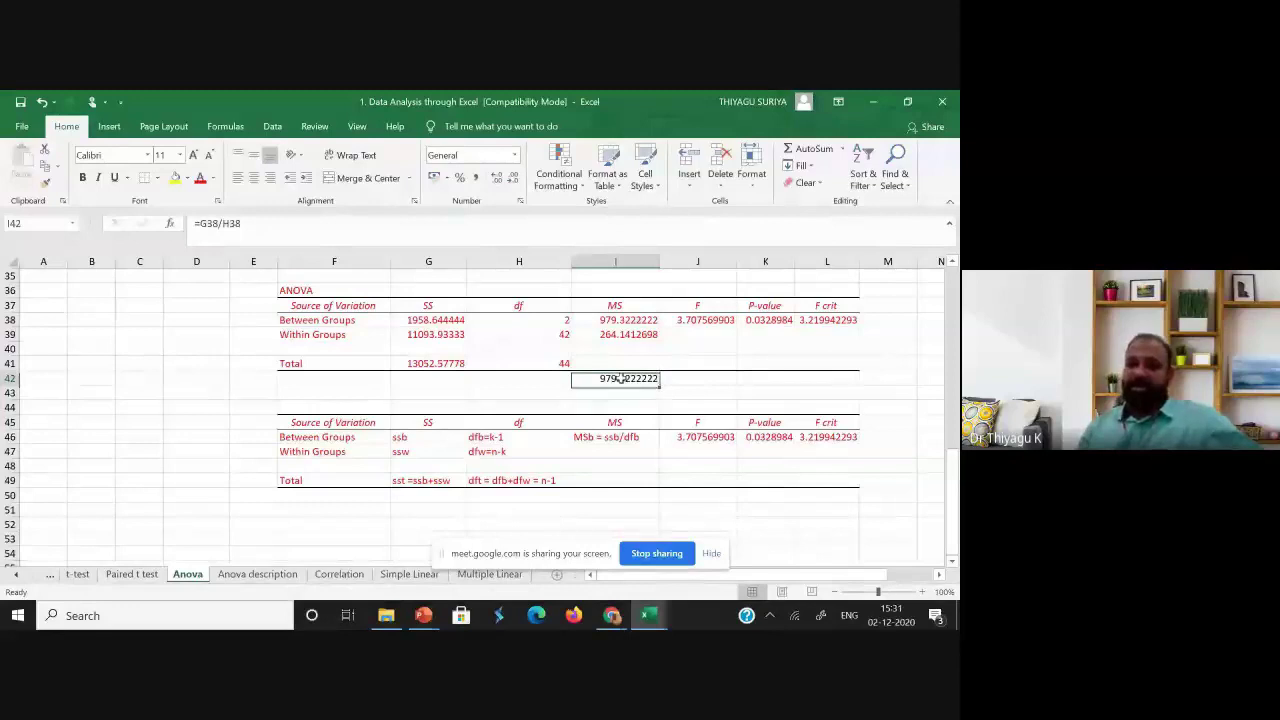
key("Return")
- Label the Within Groups MS cell I47 'MSw = ssw/dfw'
left_click(603, 451)
type("MSw")
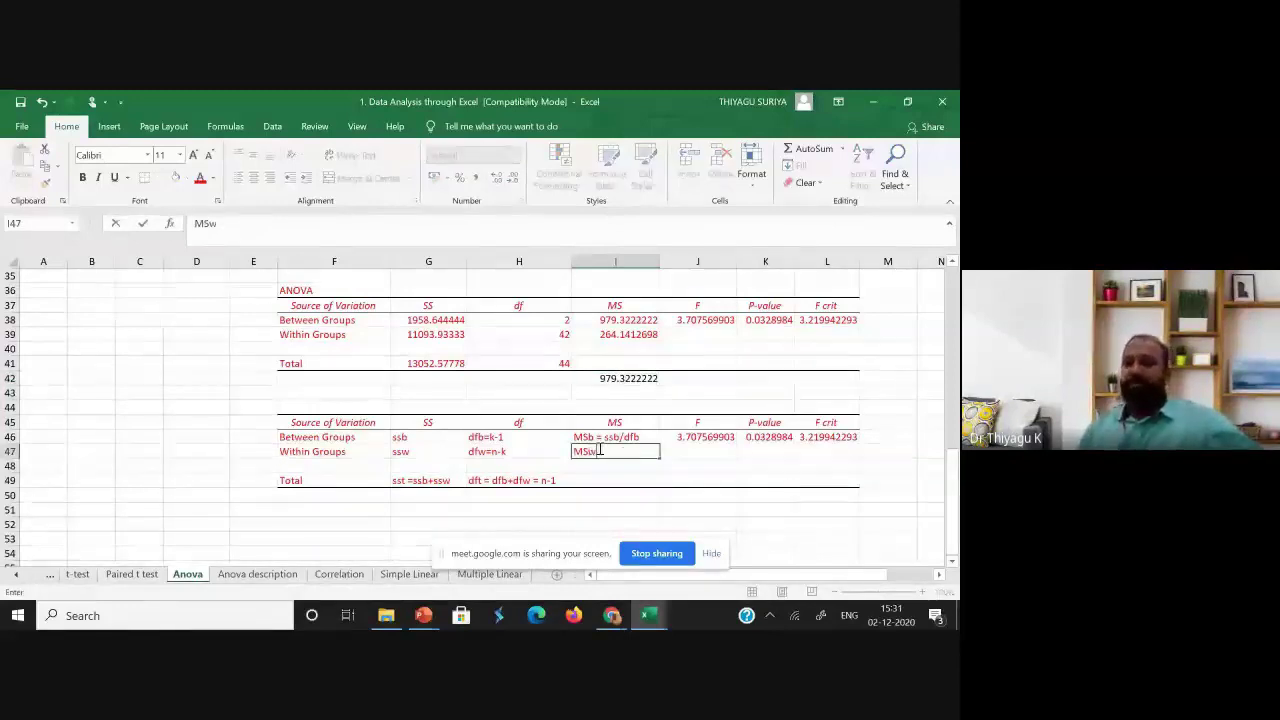
type(" = s")
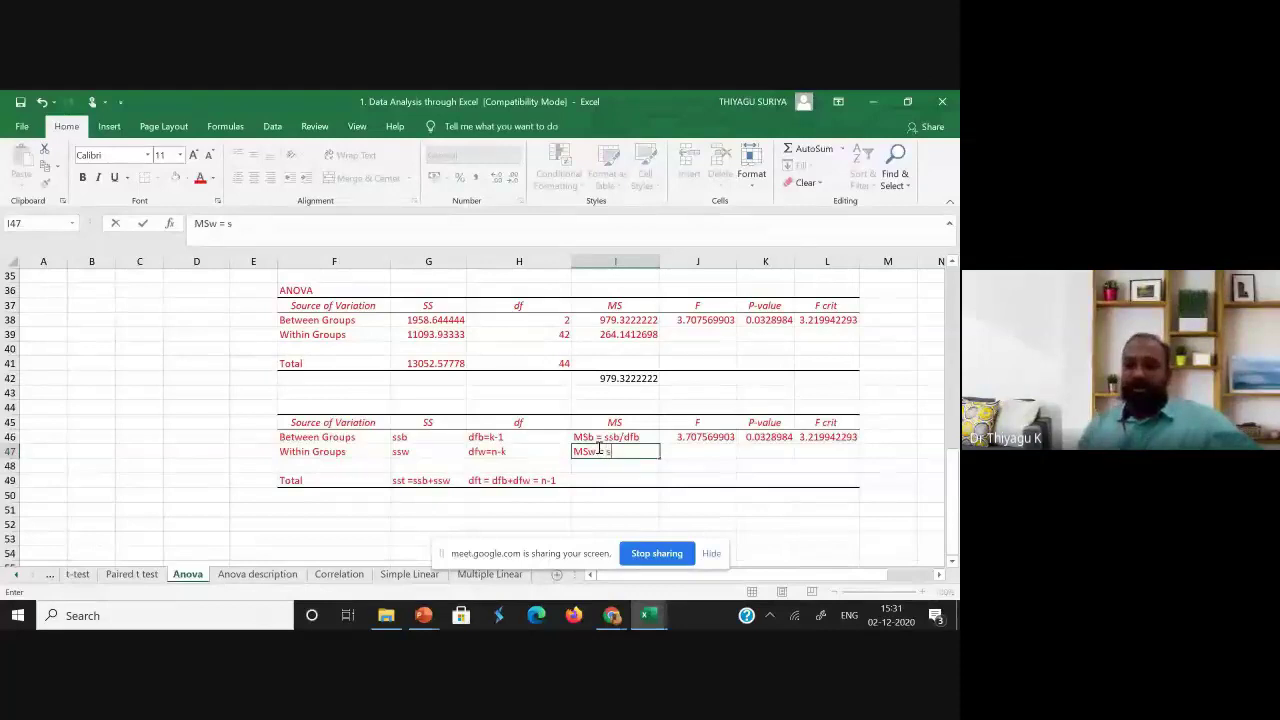
type("sw/dfe")
key("BackSpace")
type("w")
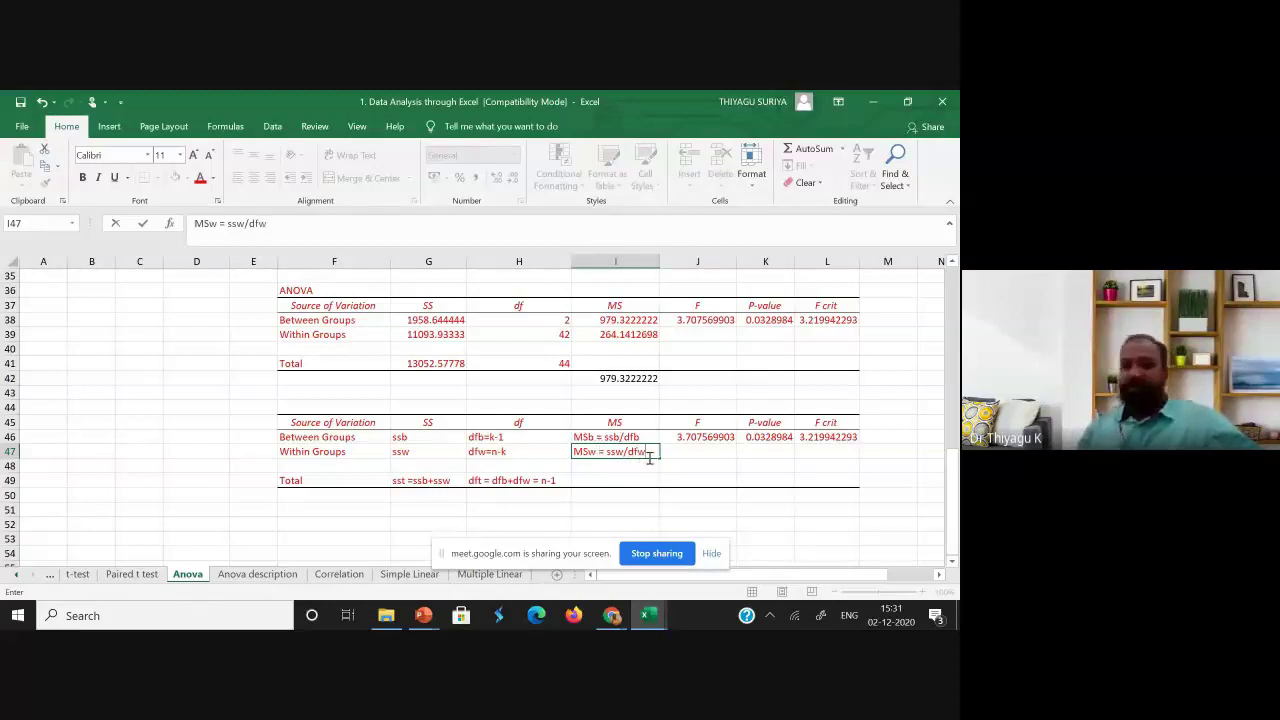
left_click(613, 335)
- Enter =G39/H39 in I43, giving 264.1412698 to verify the within-groups MS
left_click(616, 380)
left_click(616, 394)
type("=")
left_click(418, 333)
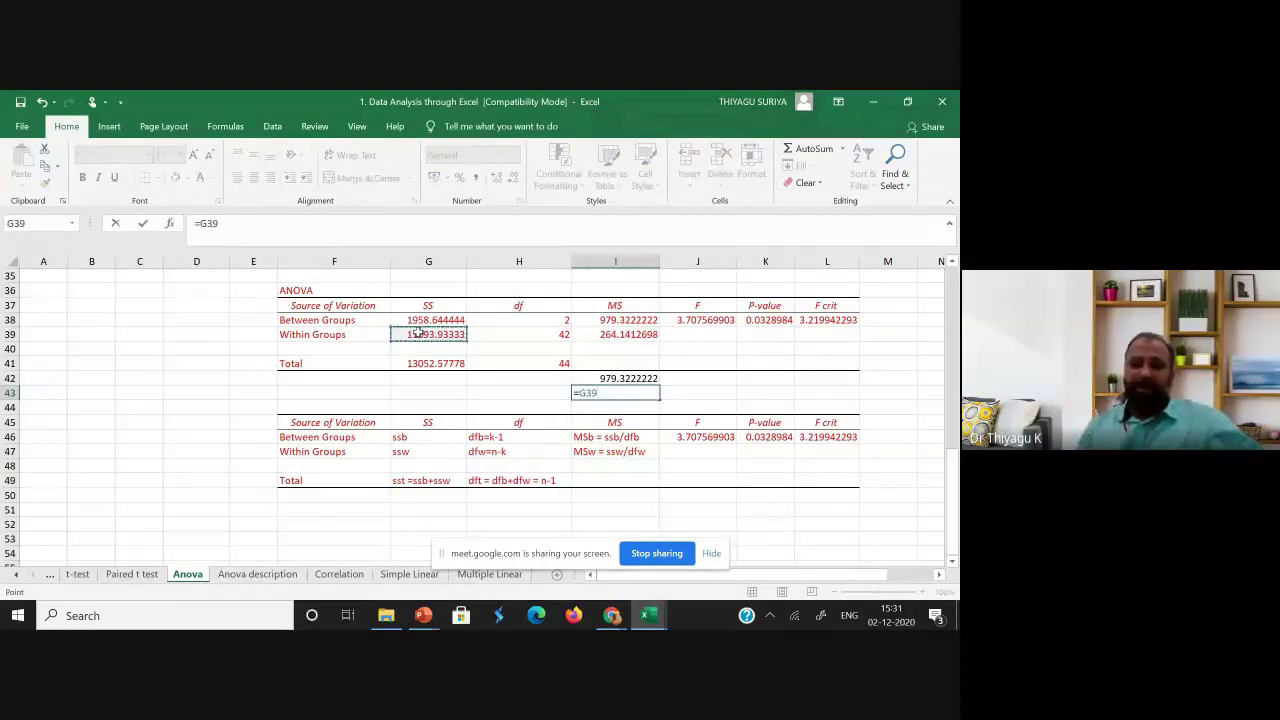
type("/")
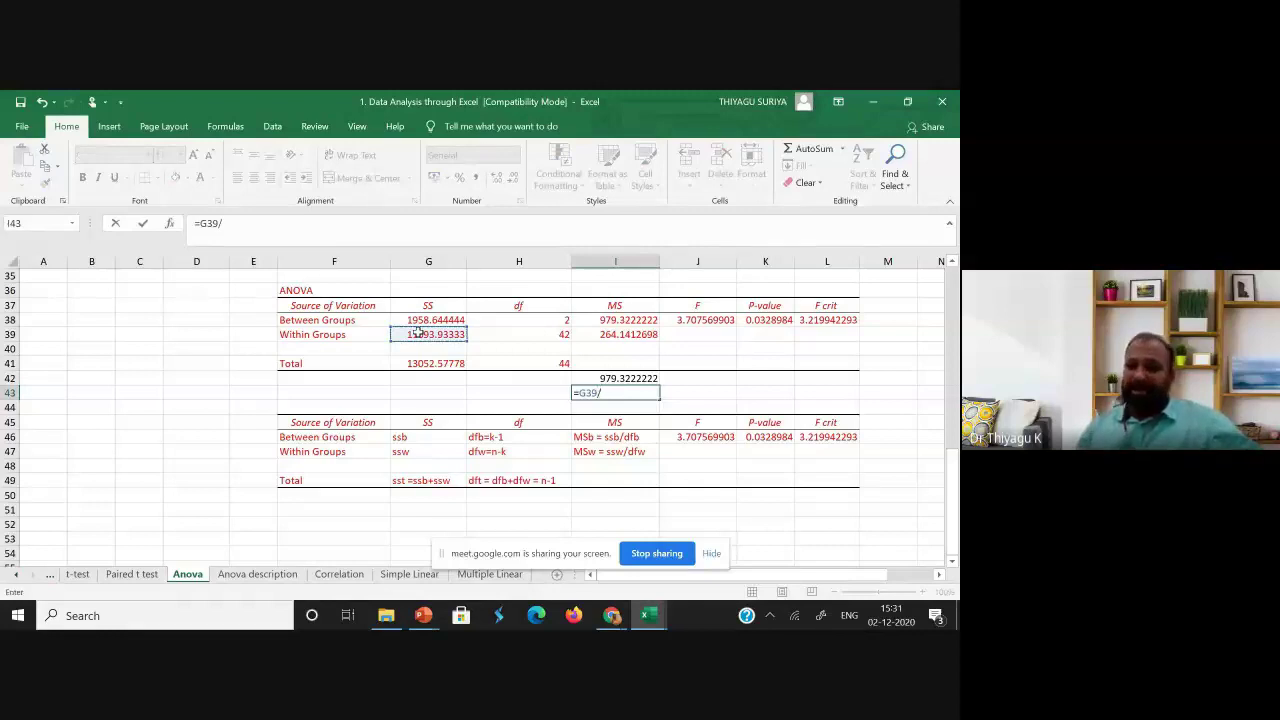
left_click(548, 334)
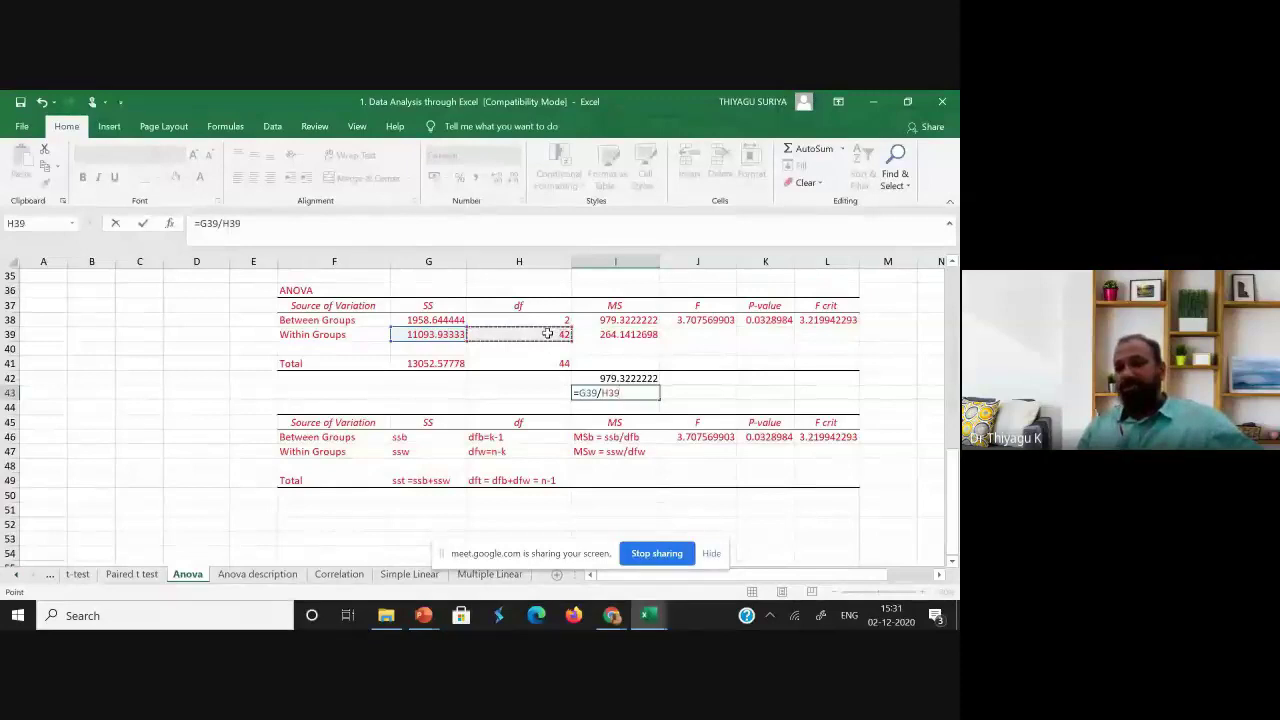
key("Return")
key("Up")
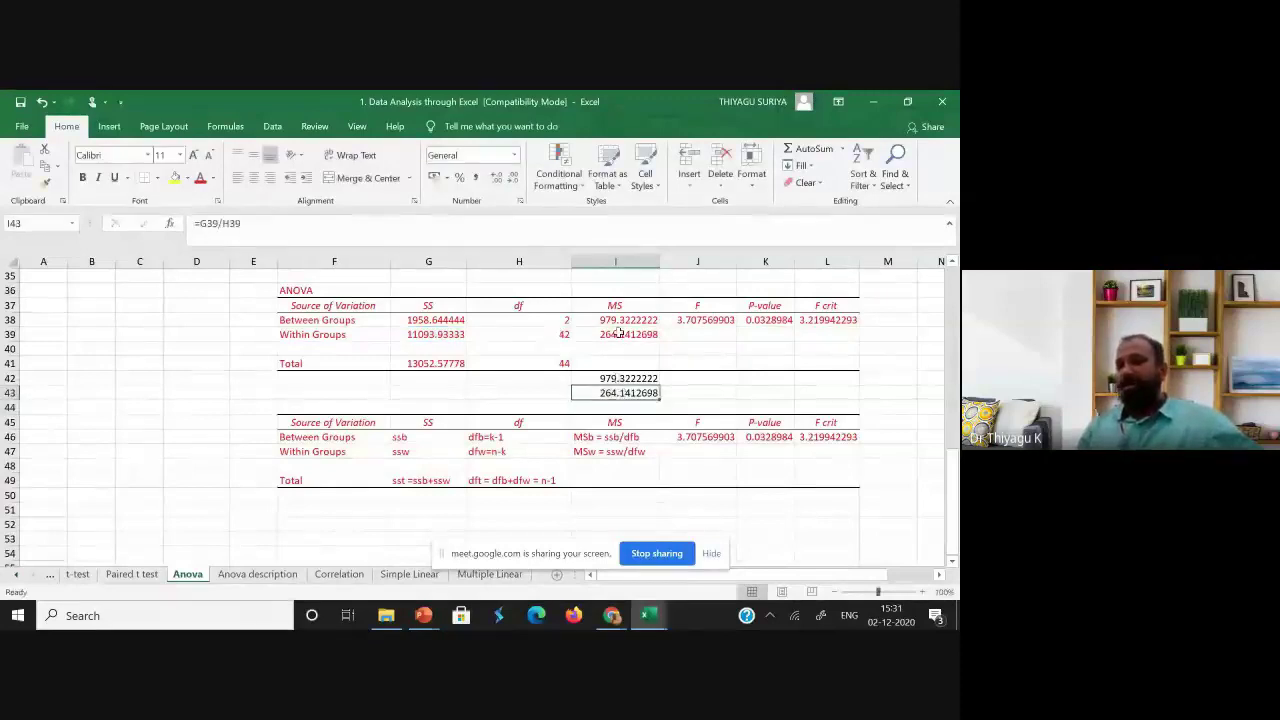
left_click_drag(628, 379, 627, 392)
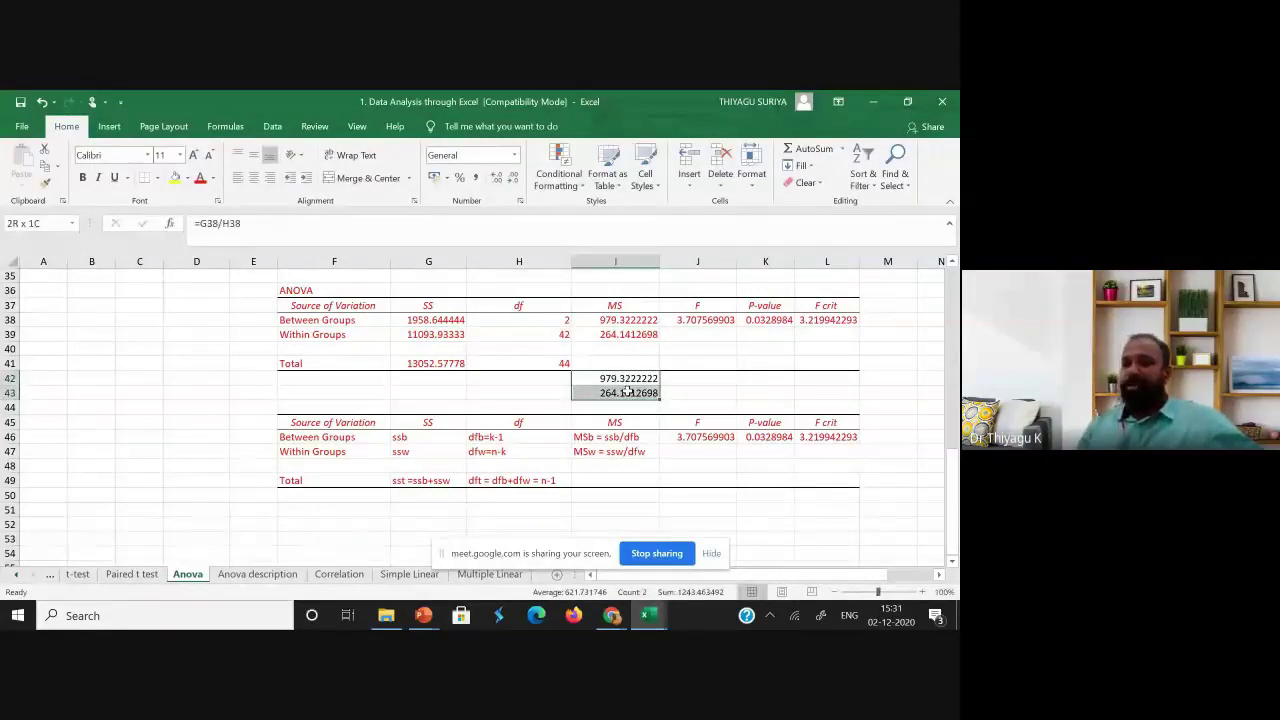
left_click(619, 481)
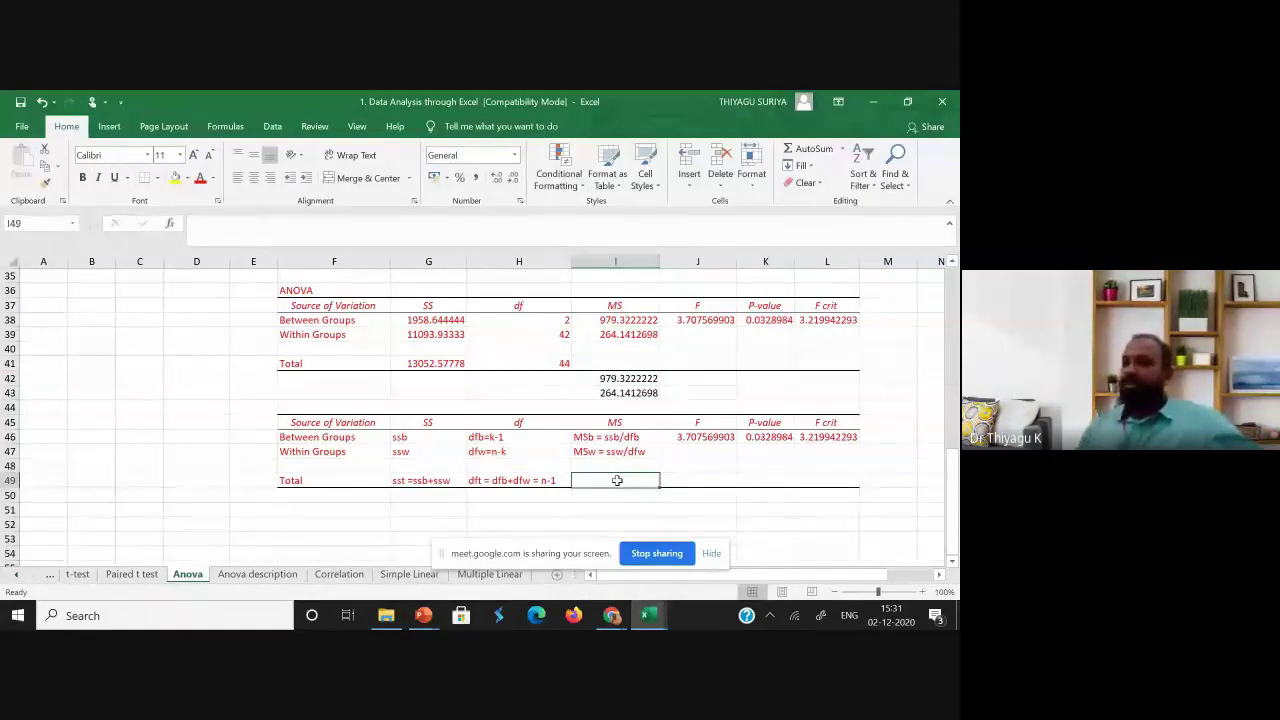
- Replace the numeric F value in J46 with the text 'F = MSb / MSw'
left_click(700, 438)
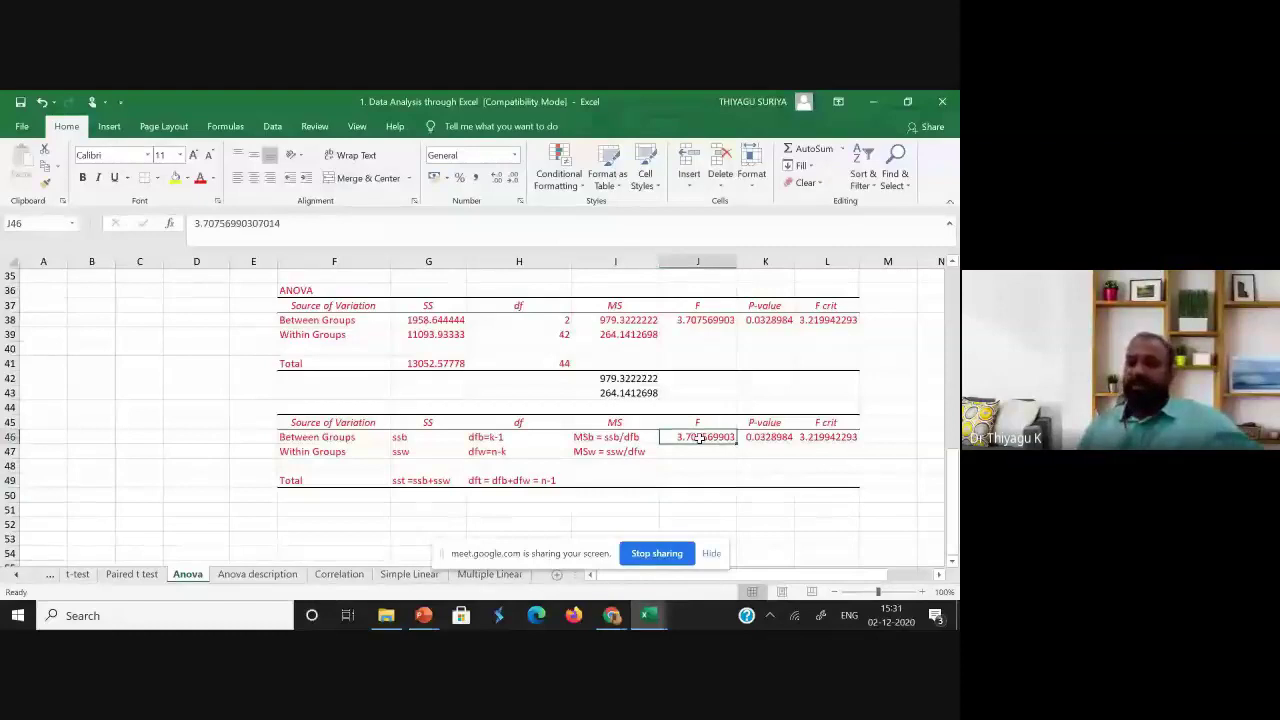
key("BackSpace")
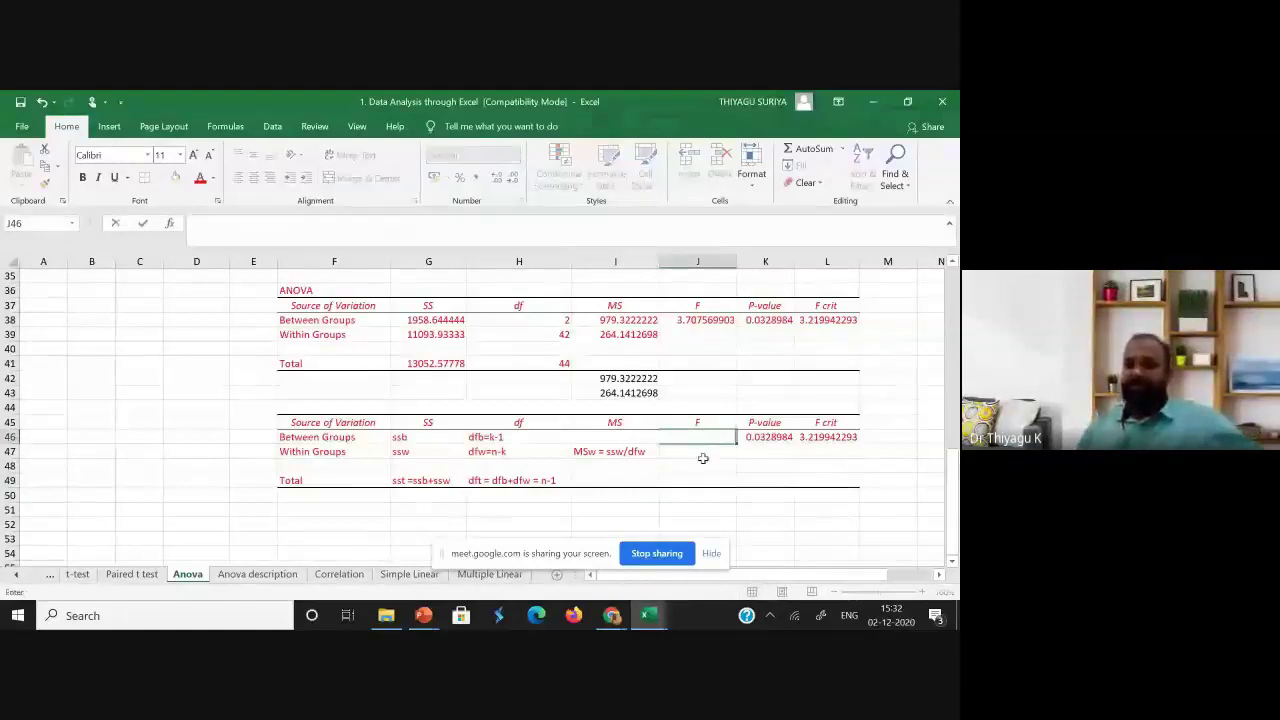
left_click(703, 459)
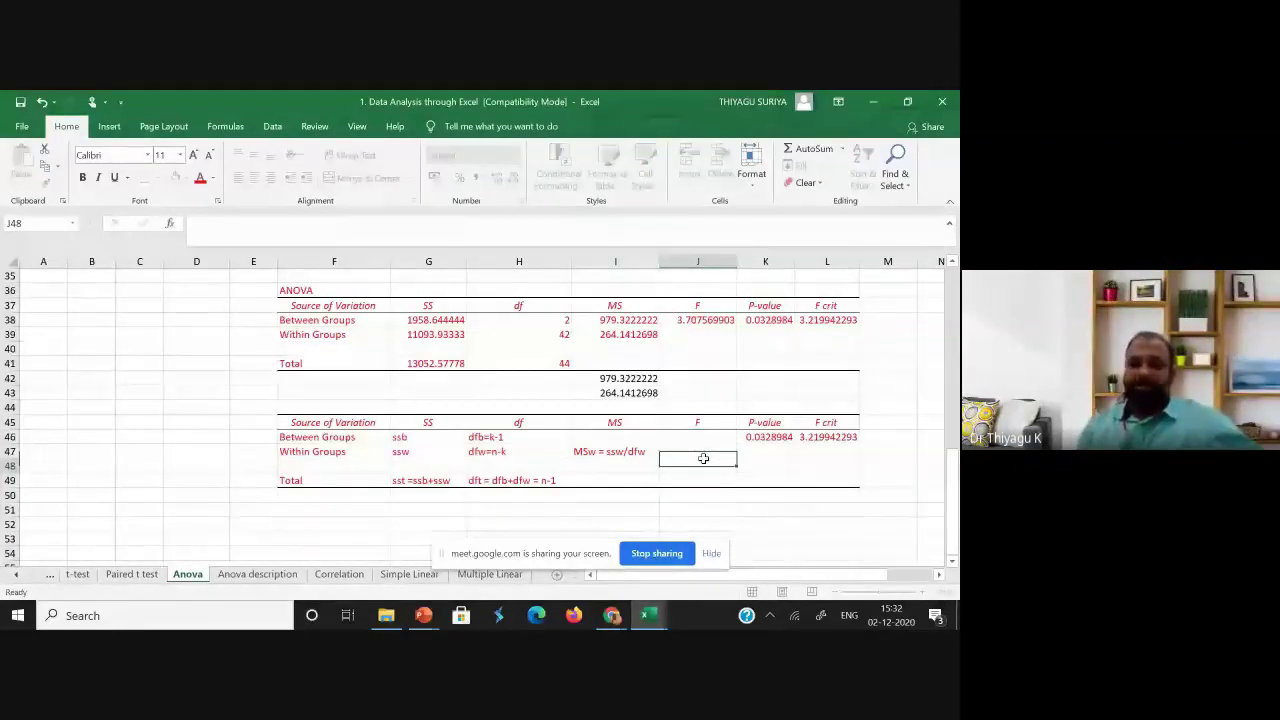
left_click(700, 451)
left_click(694, 435)
type("=I46/I47")
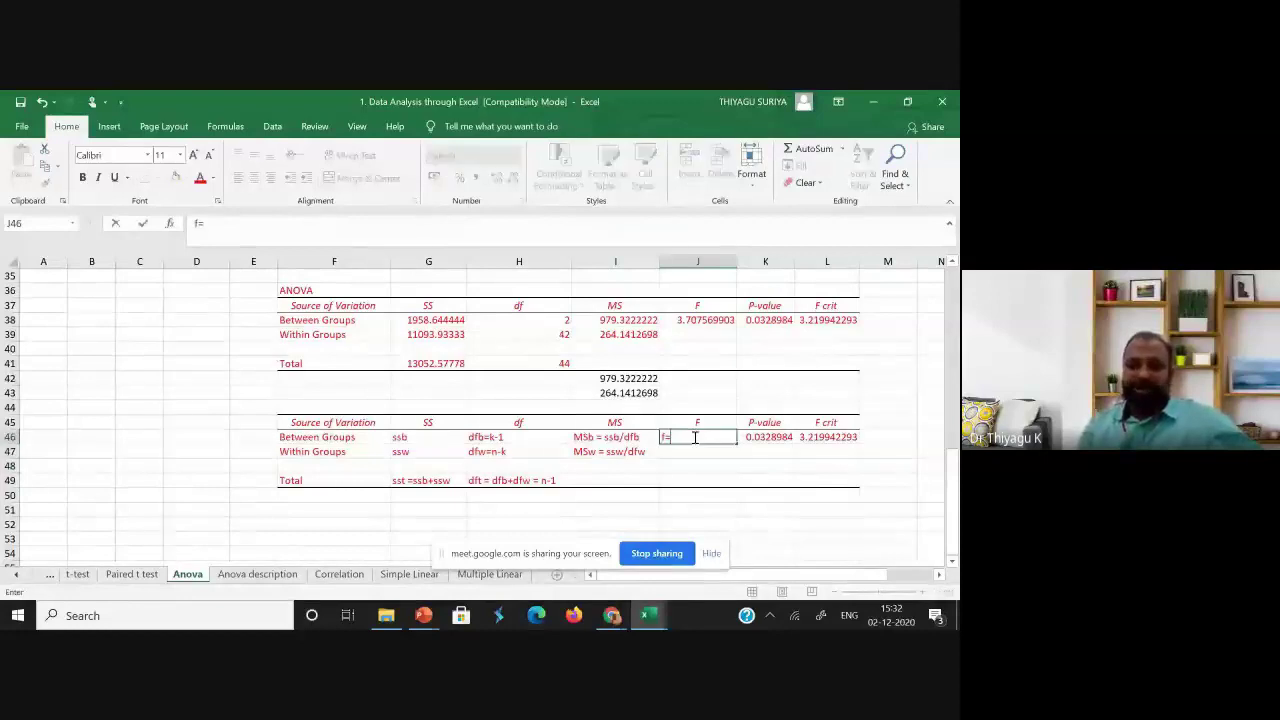
key("BackSpace")
key("BackSpace")
key("BackSpace")
key("BackSpace")
key("BackSpace")
key("BackSpace")
key("BackSpace")
key("BackSpace")
type("F")
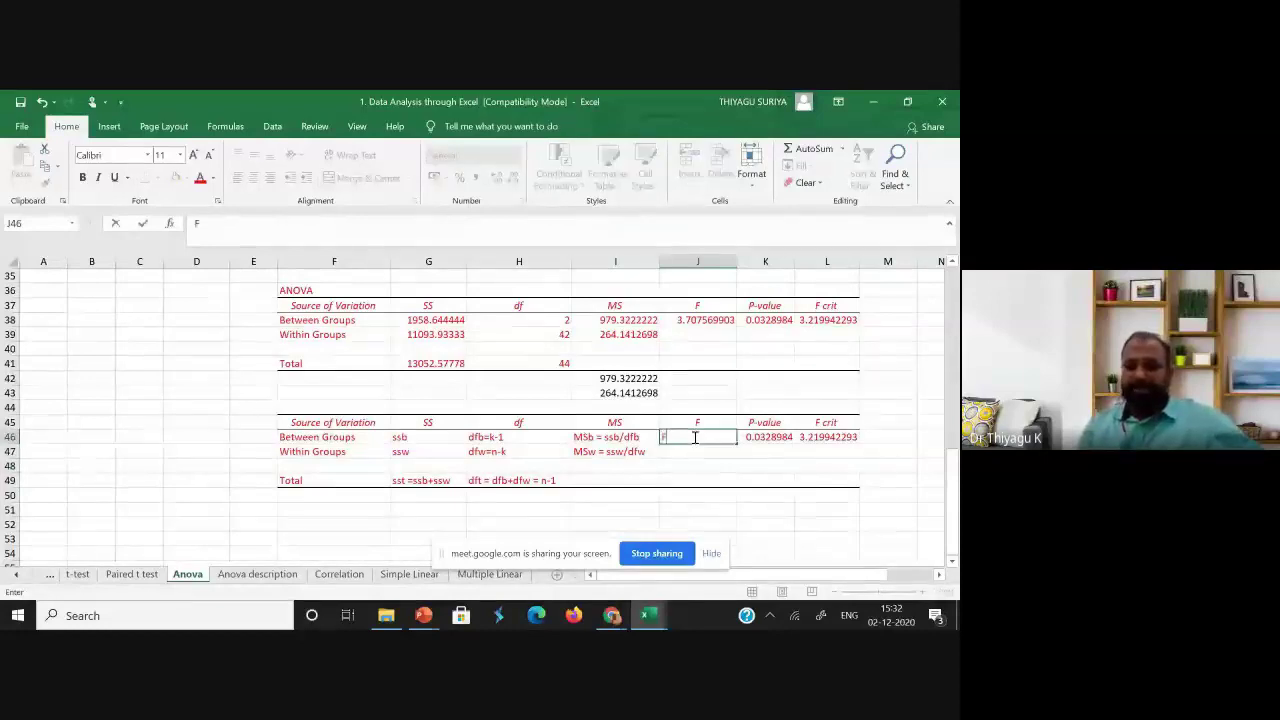
type(" = MSb /")
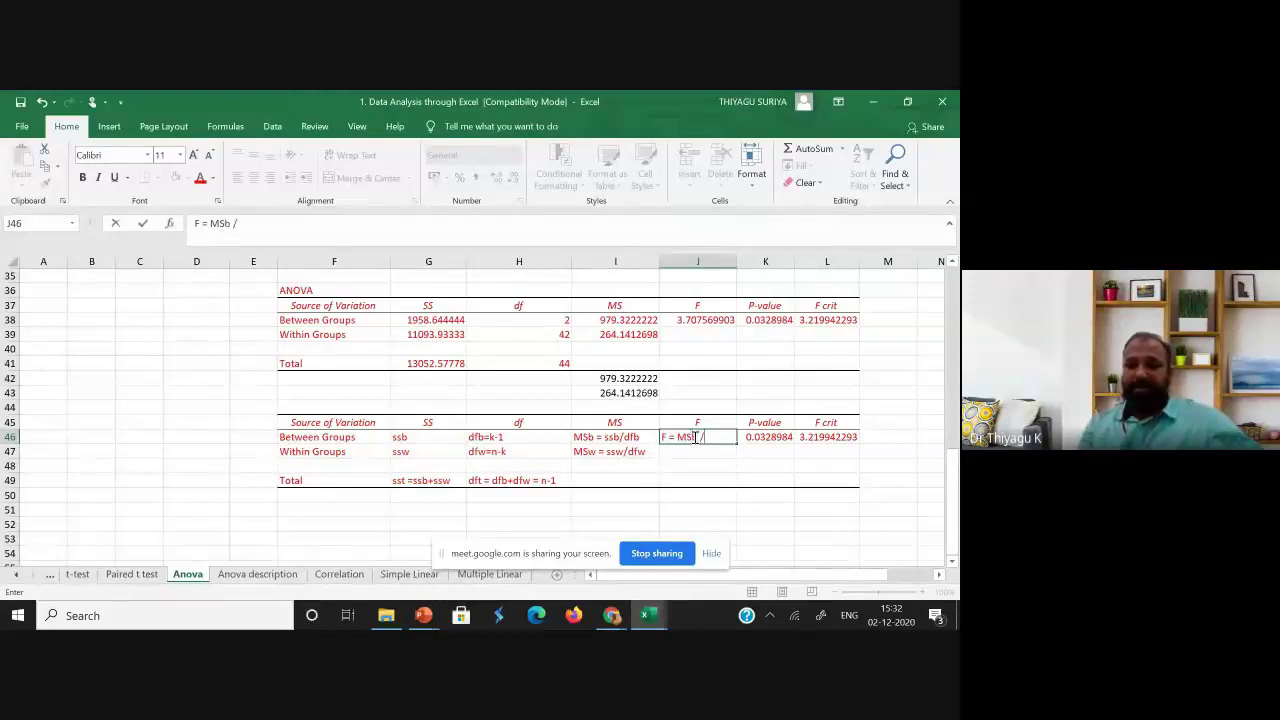
type(" MSw")
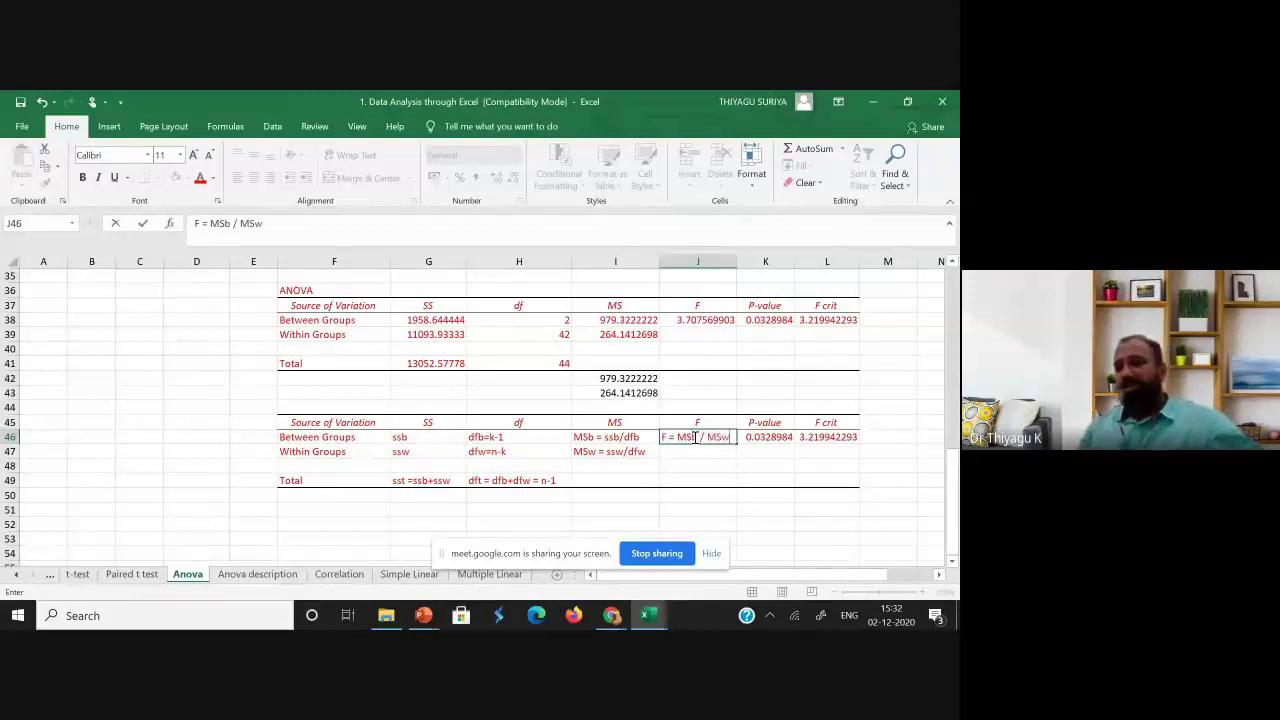
key("Return")
left_click(706, 438)
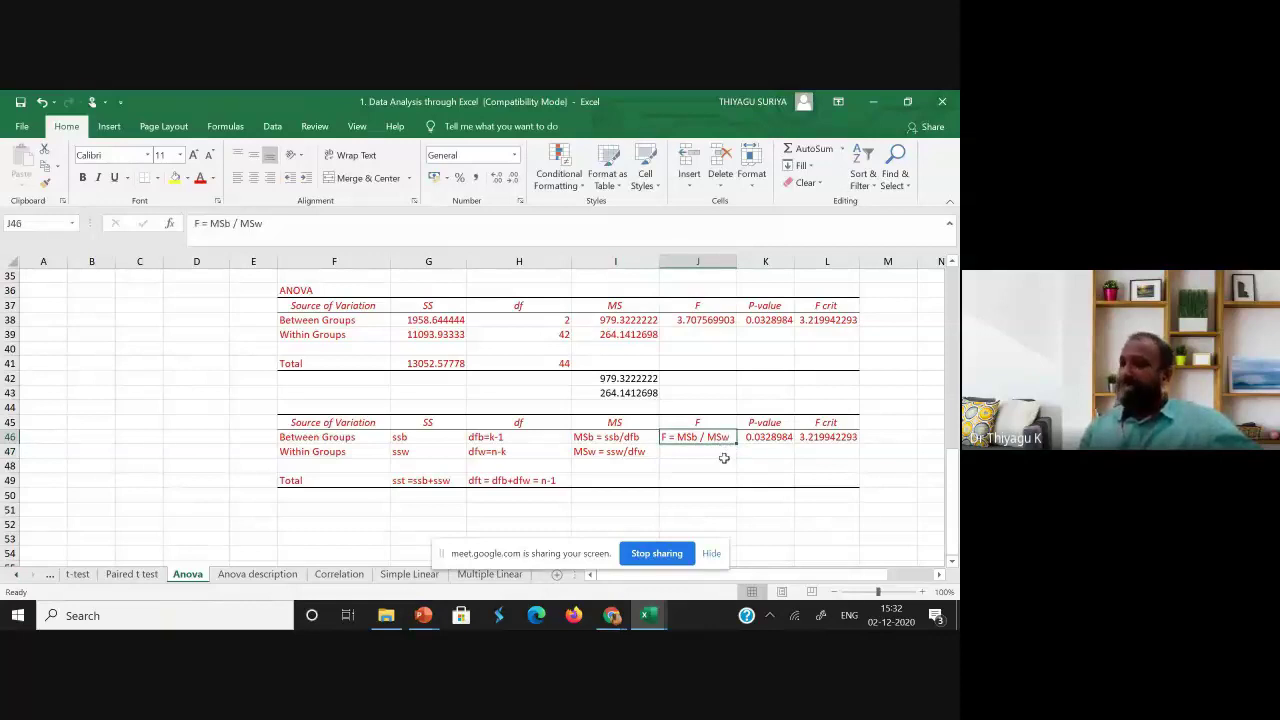
left_click_drag(634, 378, 638, 395)
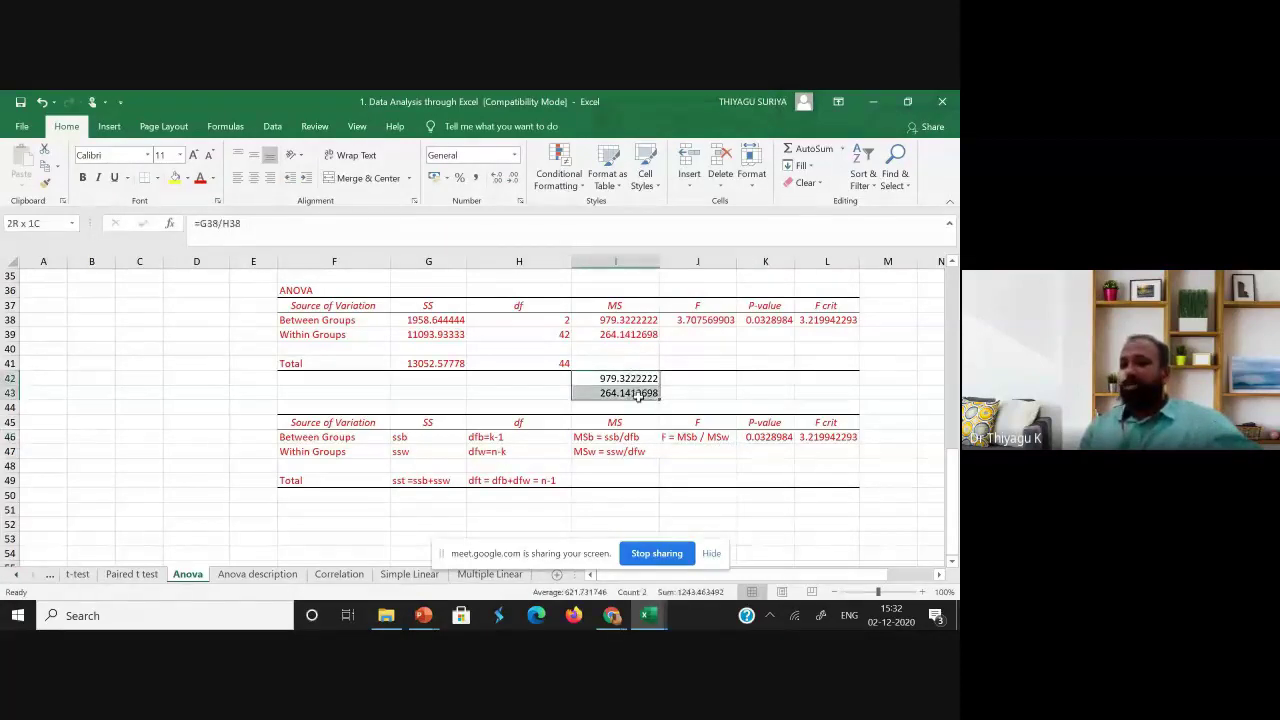
- Inspect the F value in J38 and the two MS values in I38 and I39
left_click(702, 380)
left_click(697, 318)
left_click(632, 322)
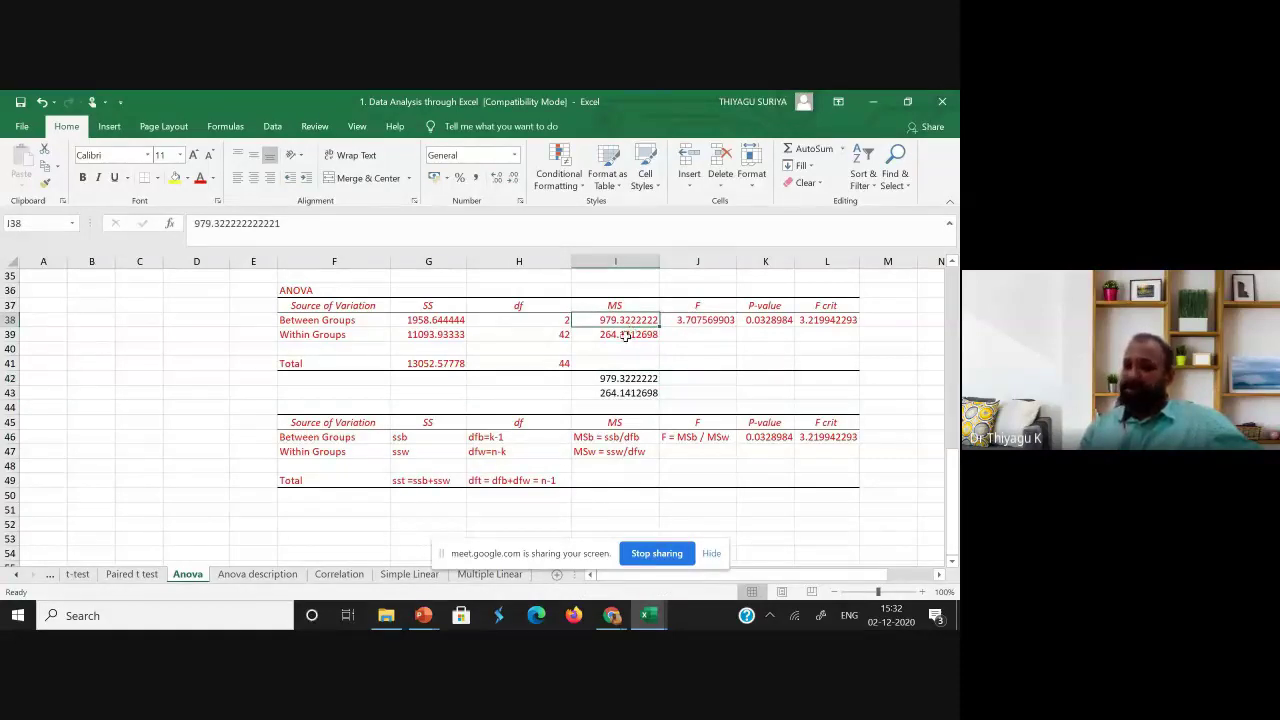
left_click(618, 339)
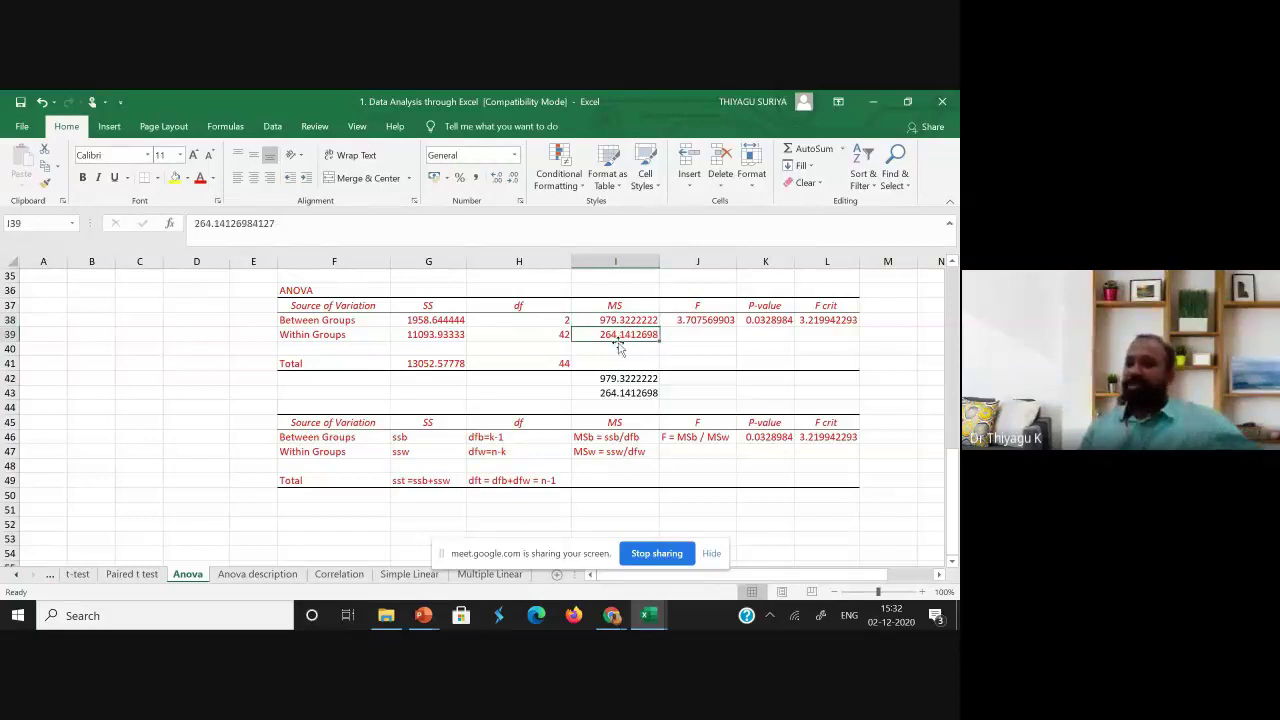
left_click_drag(617, 319, 621, 337)
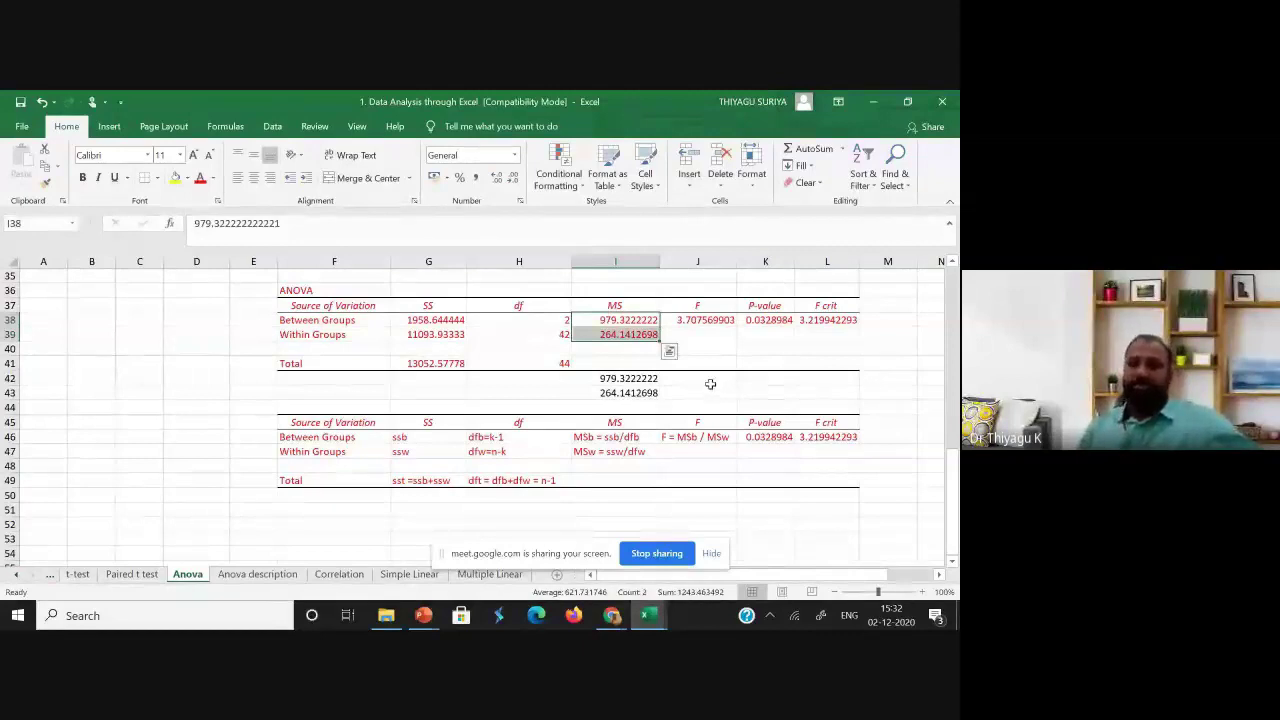
- Enter =I38/I39 in J42, giving 3.707569903 to confirm the F value
left_click(709, 386)
type("=")
left_click(634, 320)
type("/")
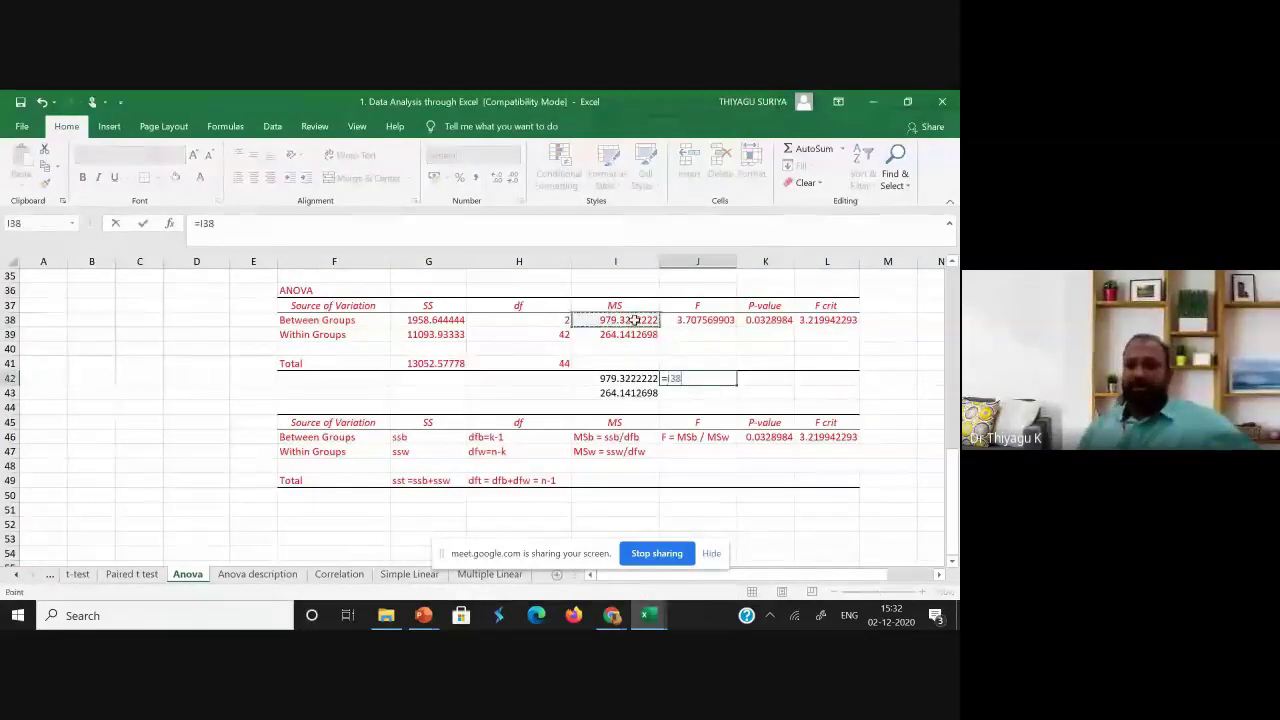
left_click(619, 334)
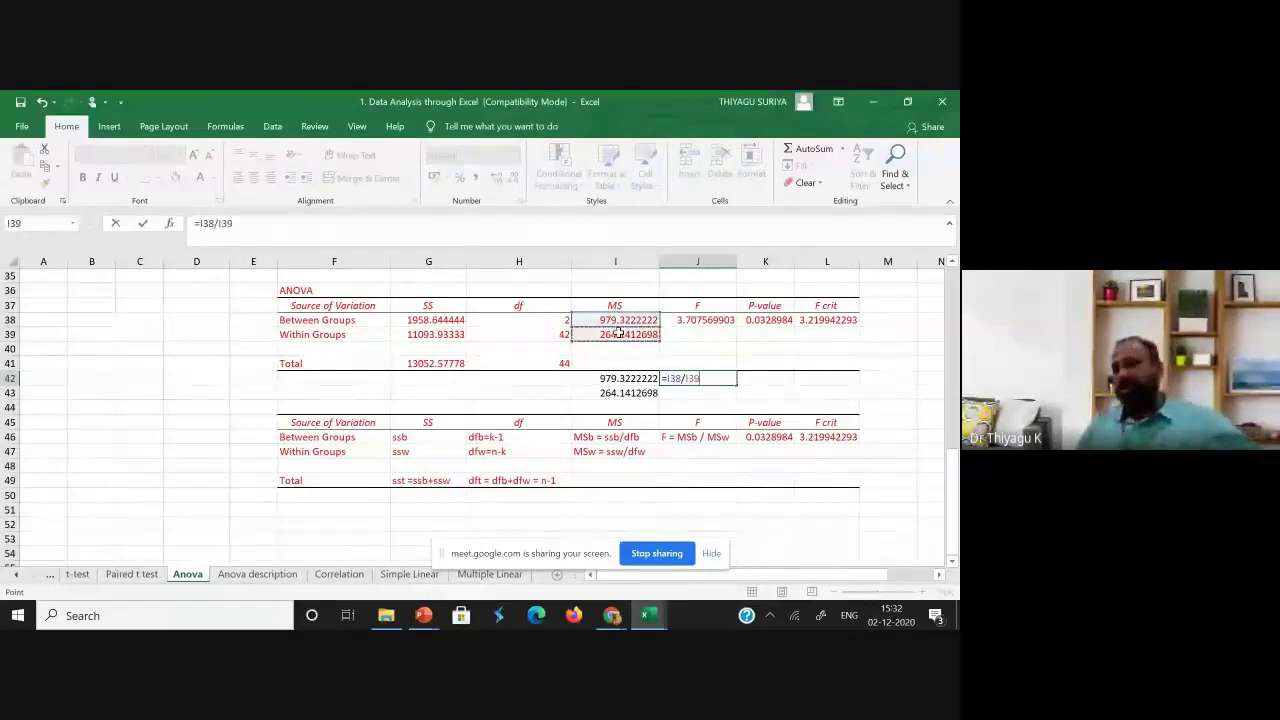
key("Return")
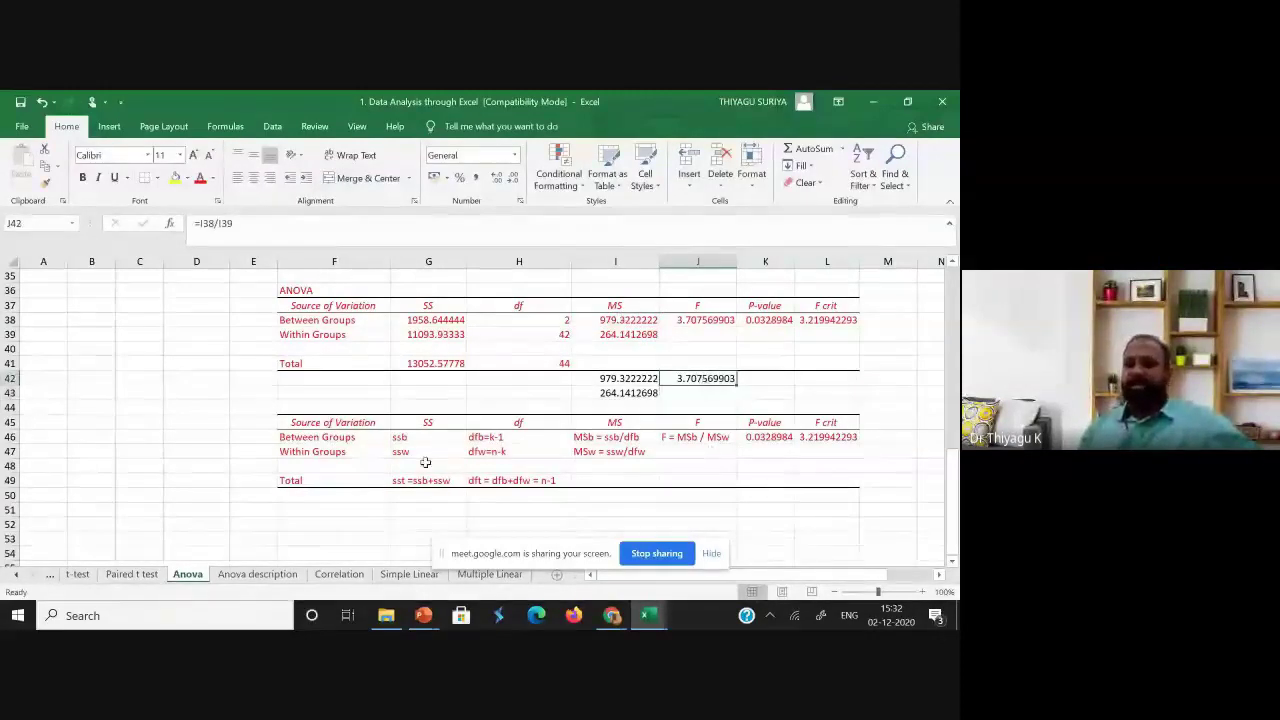
left_click_drag(283, 426, 690, 482)
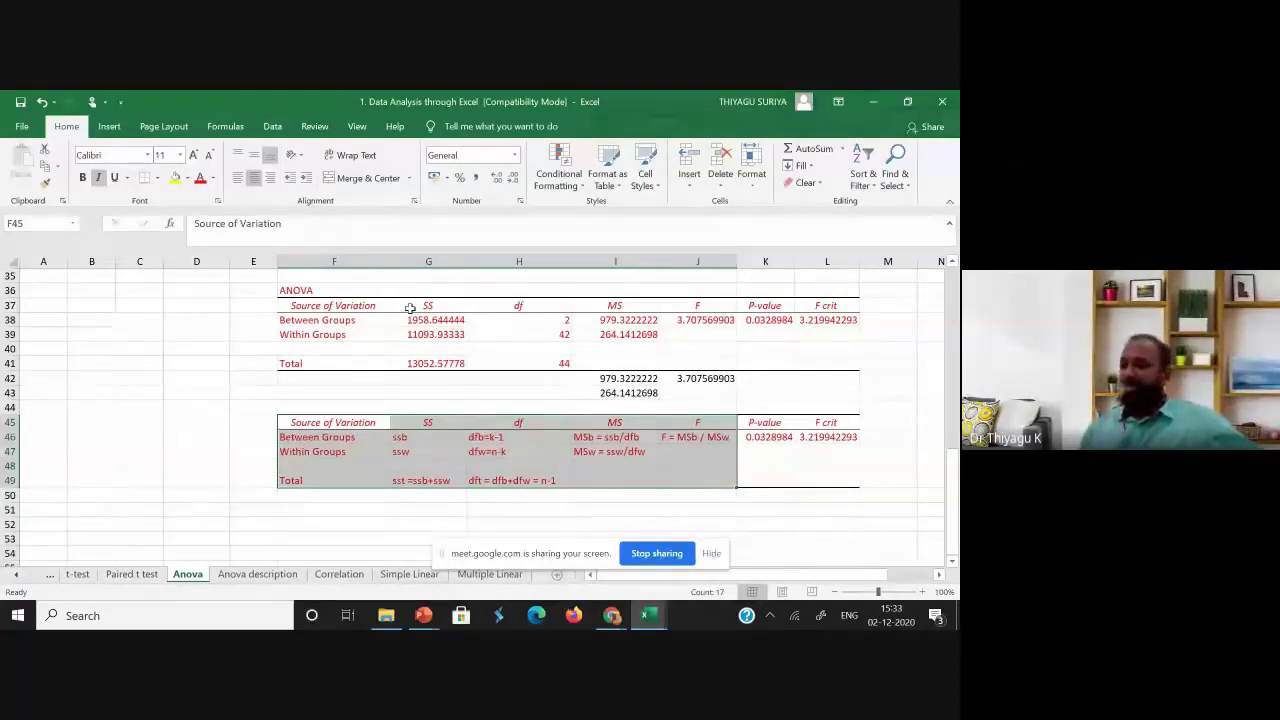
- Check the ANOVA p-value and note 'p = 0.03 < 0.05' in cell I51
left_click_drag(409, 308, 849, 358)
left_click(768, 320)
left_click(766, 306)
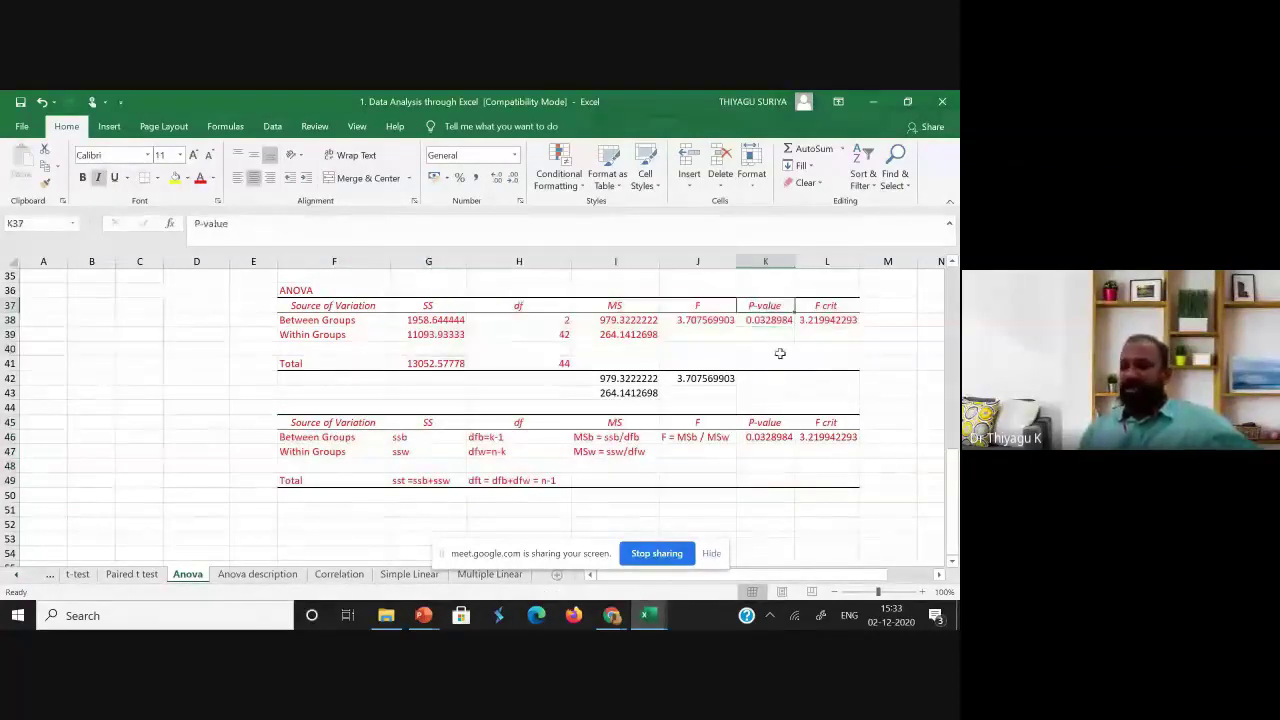
left_click(775, 440)
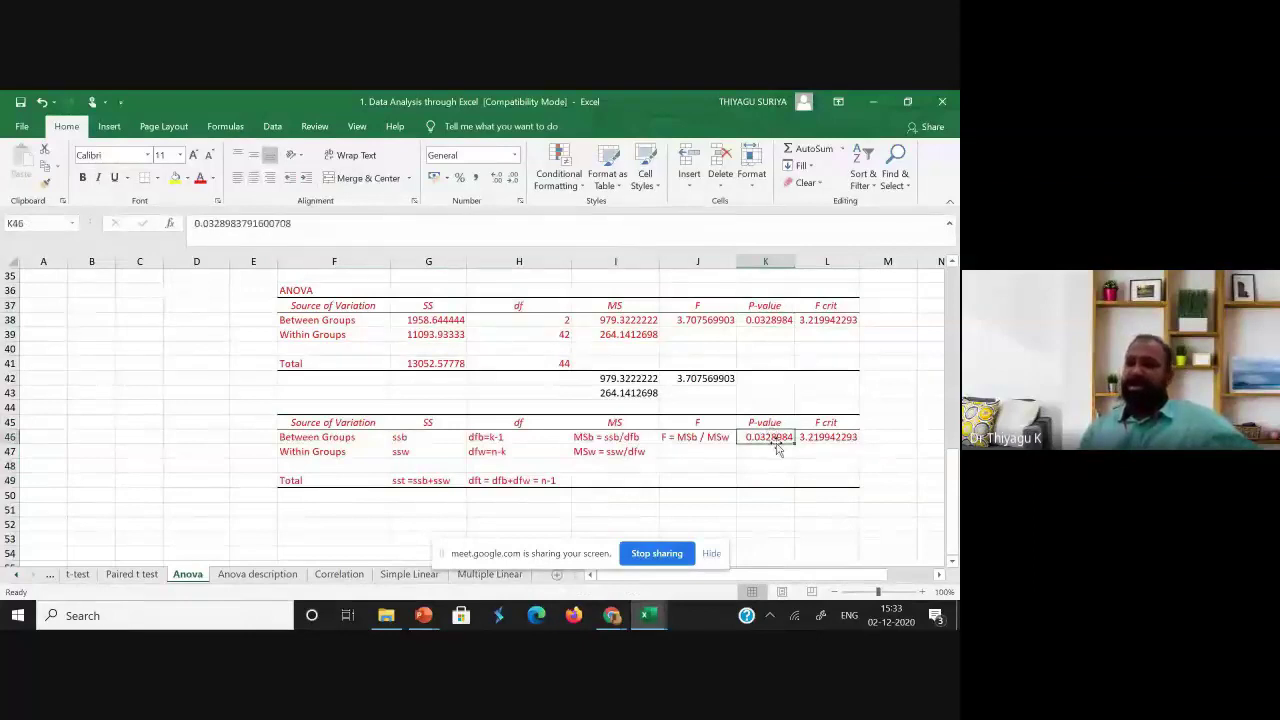
scroll(777, 449, "down", 1)
left_click(766, 306)
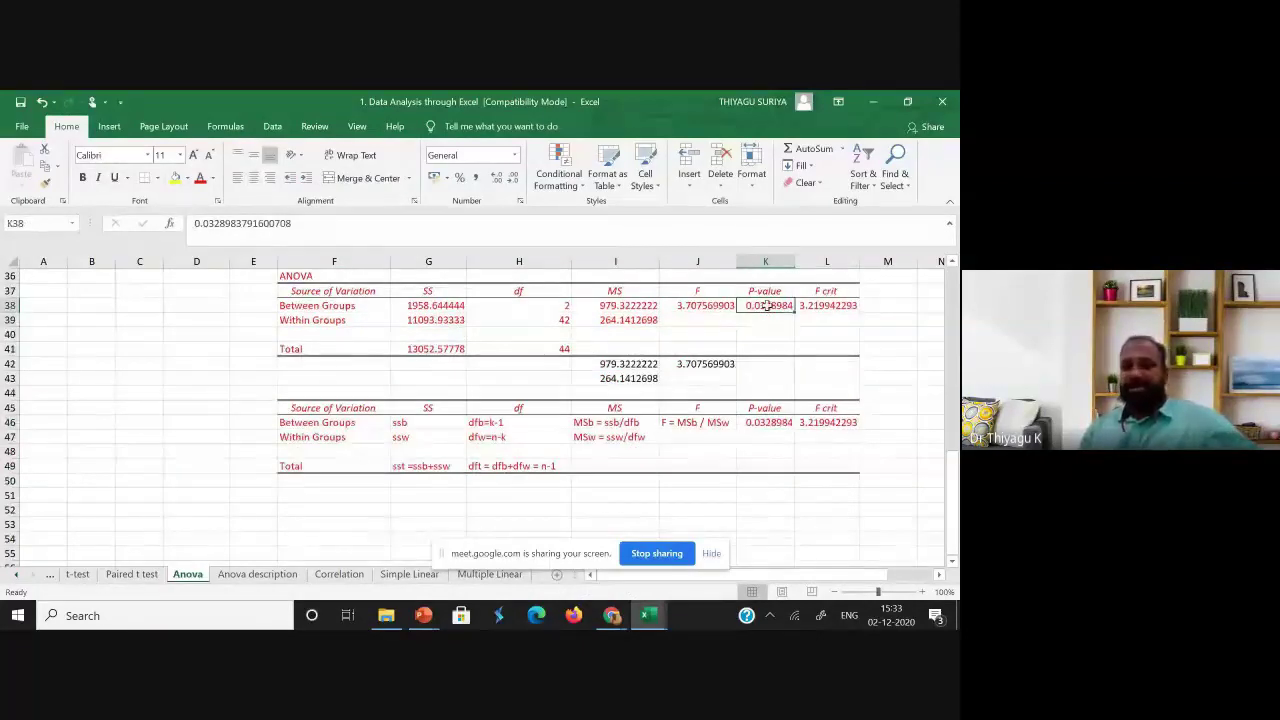
left_click(577, 498)
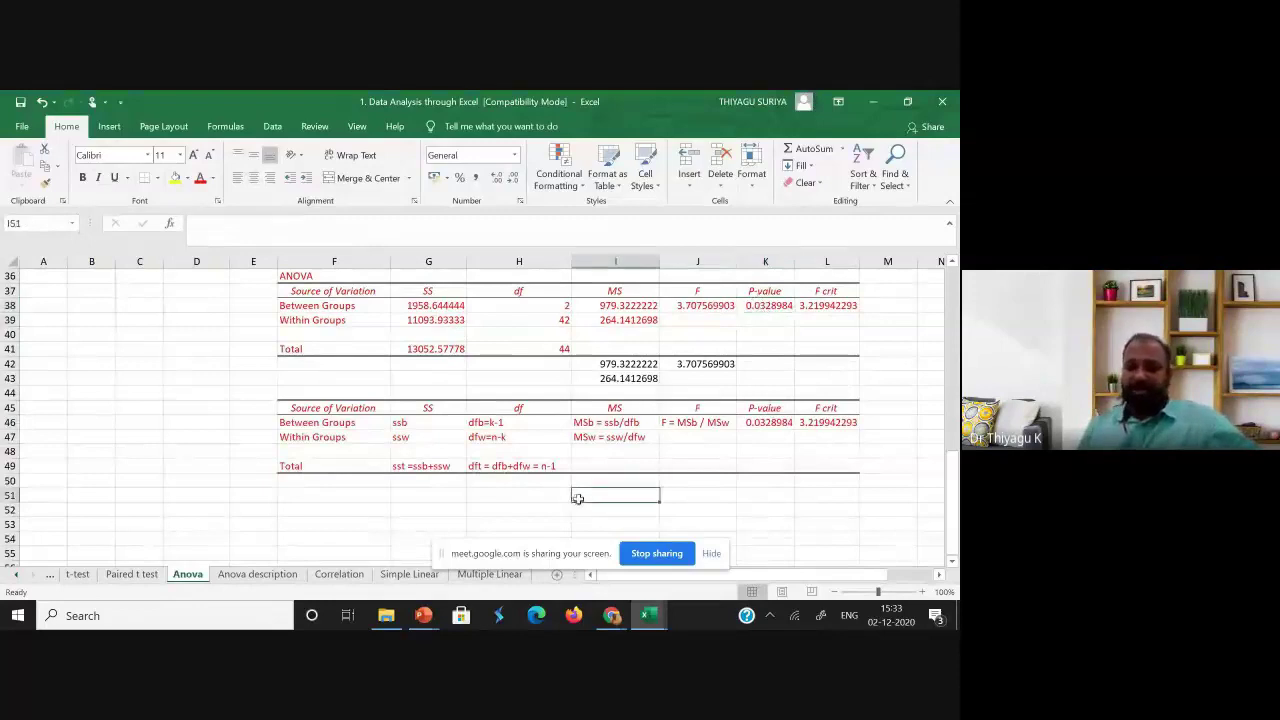
type("p = 0.0")
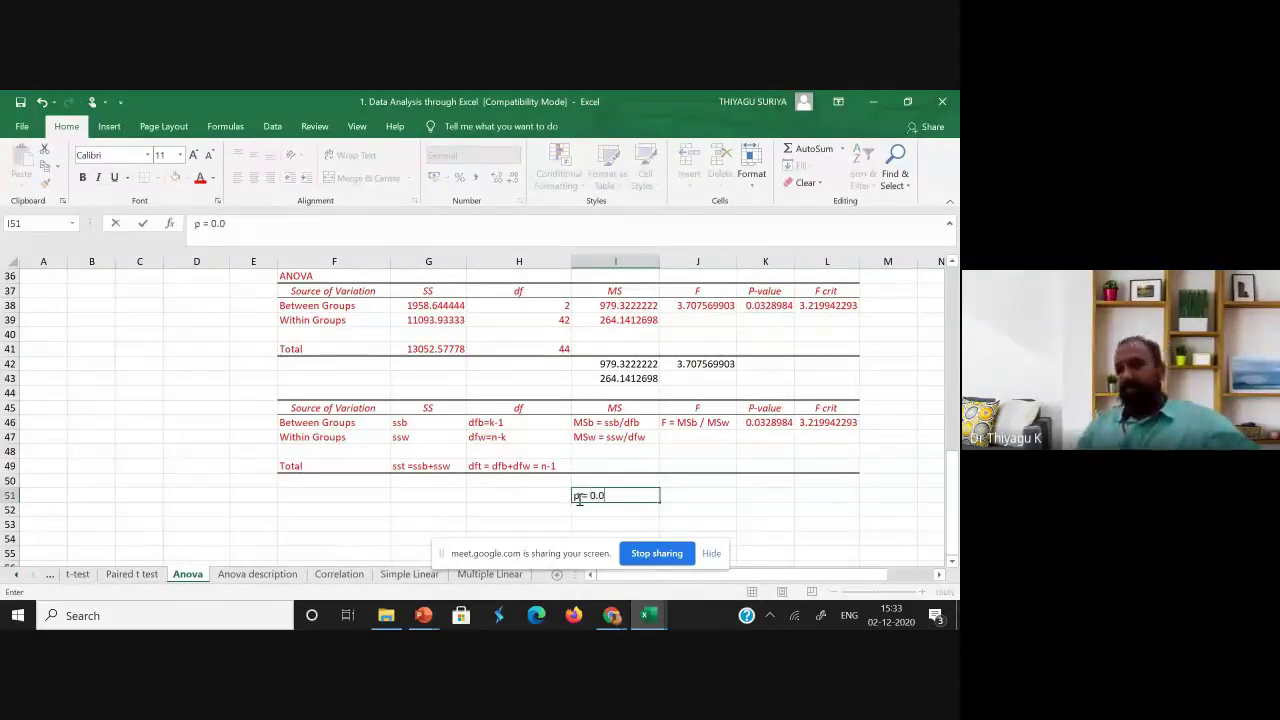
type("3")
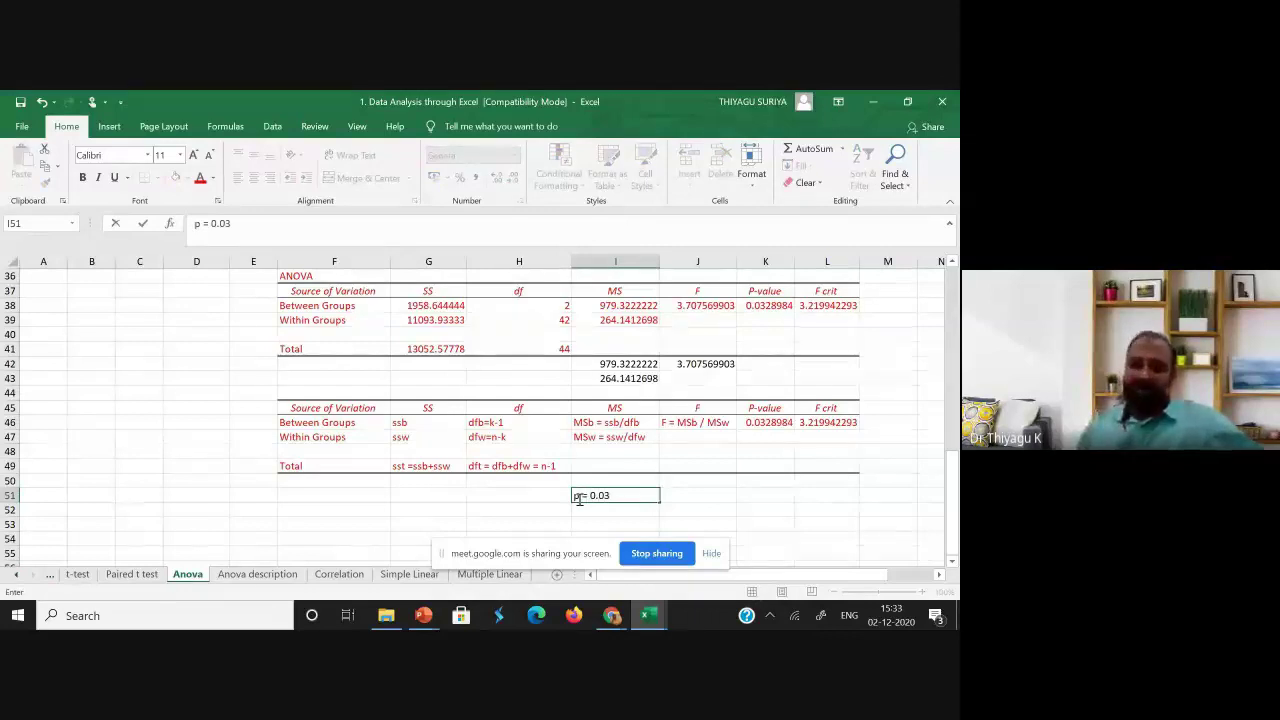
type(" <")
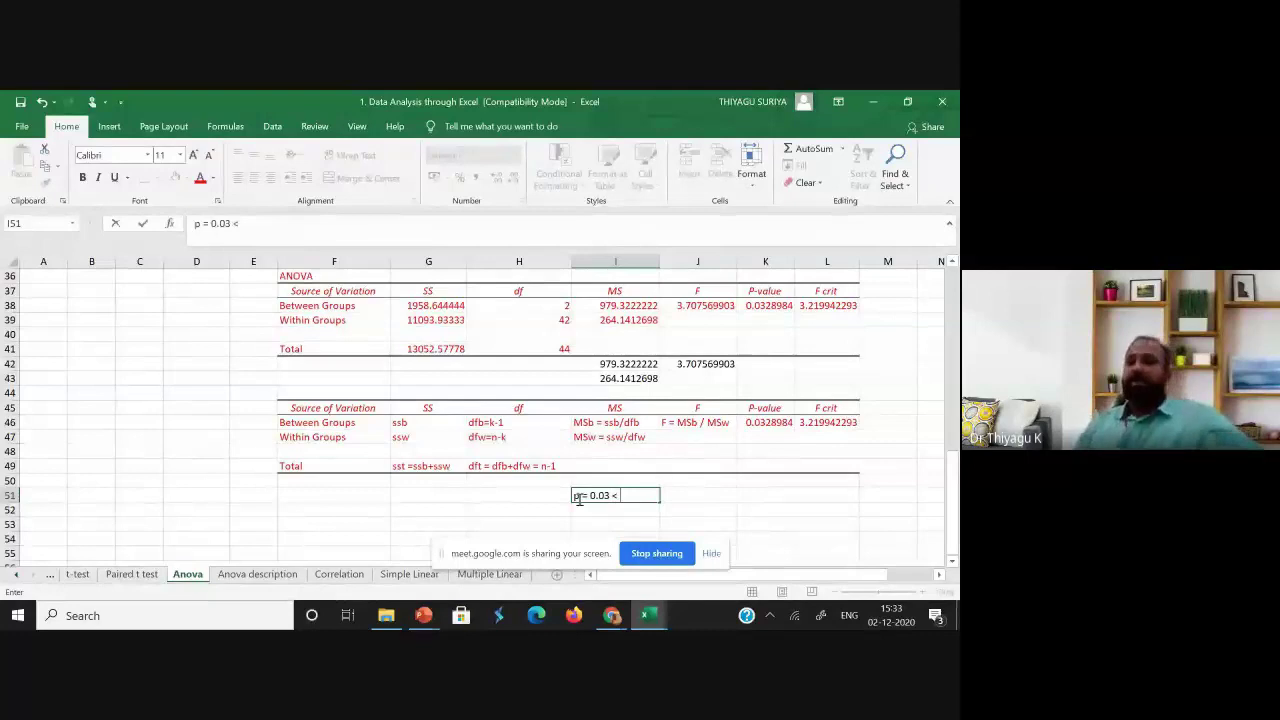
type(" 0.05")
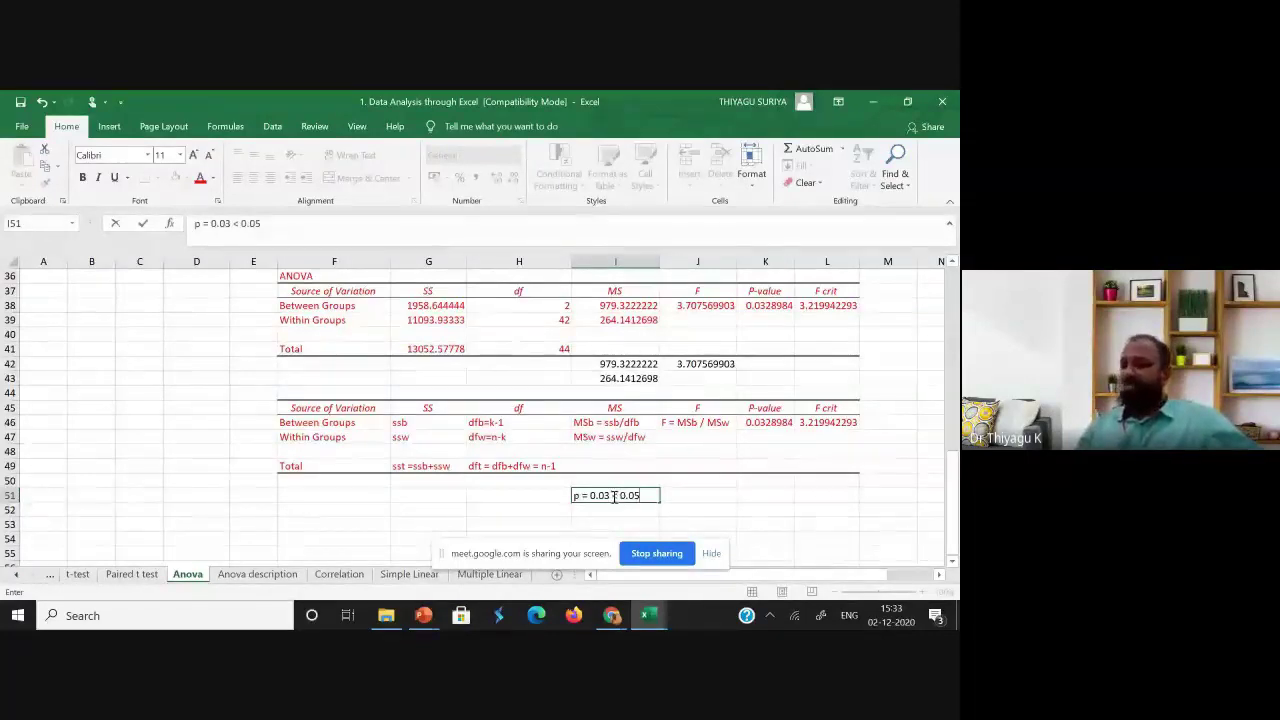
left_click_drag(641, 496, 614, 505)
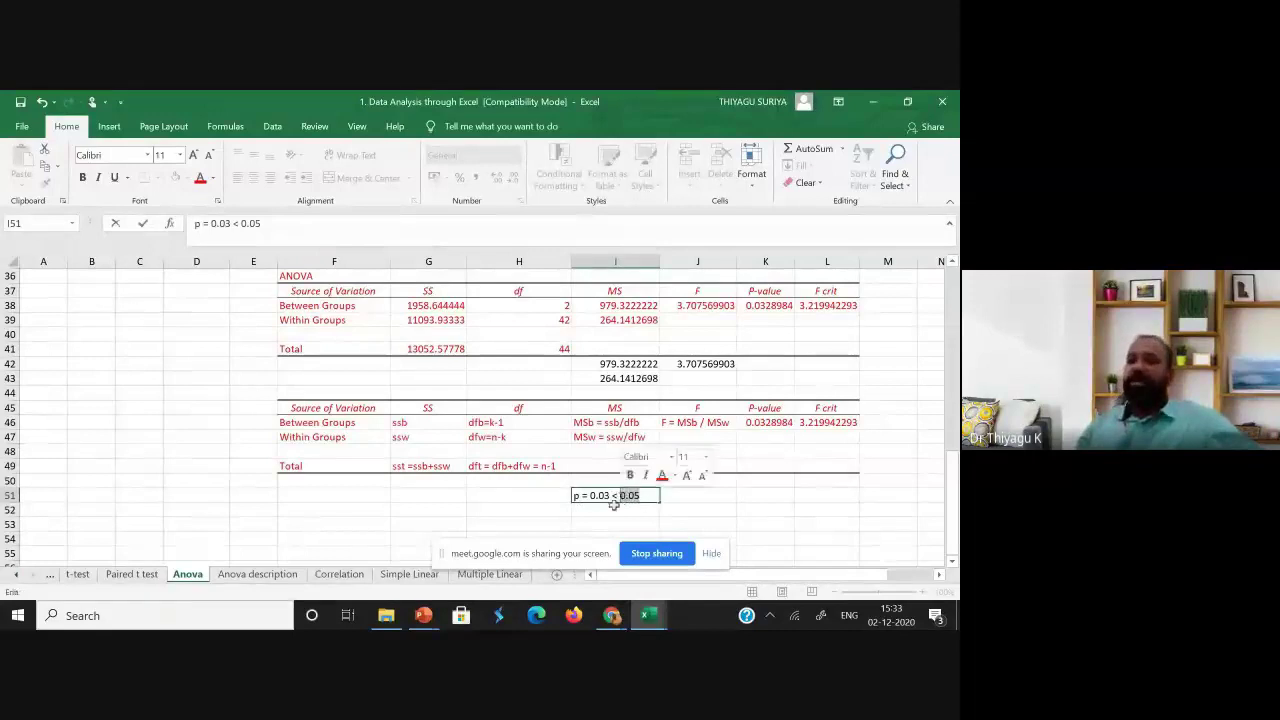
- Add the note 'Significant at 0.05' in I52
left_click(605, 509)
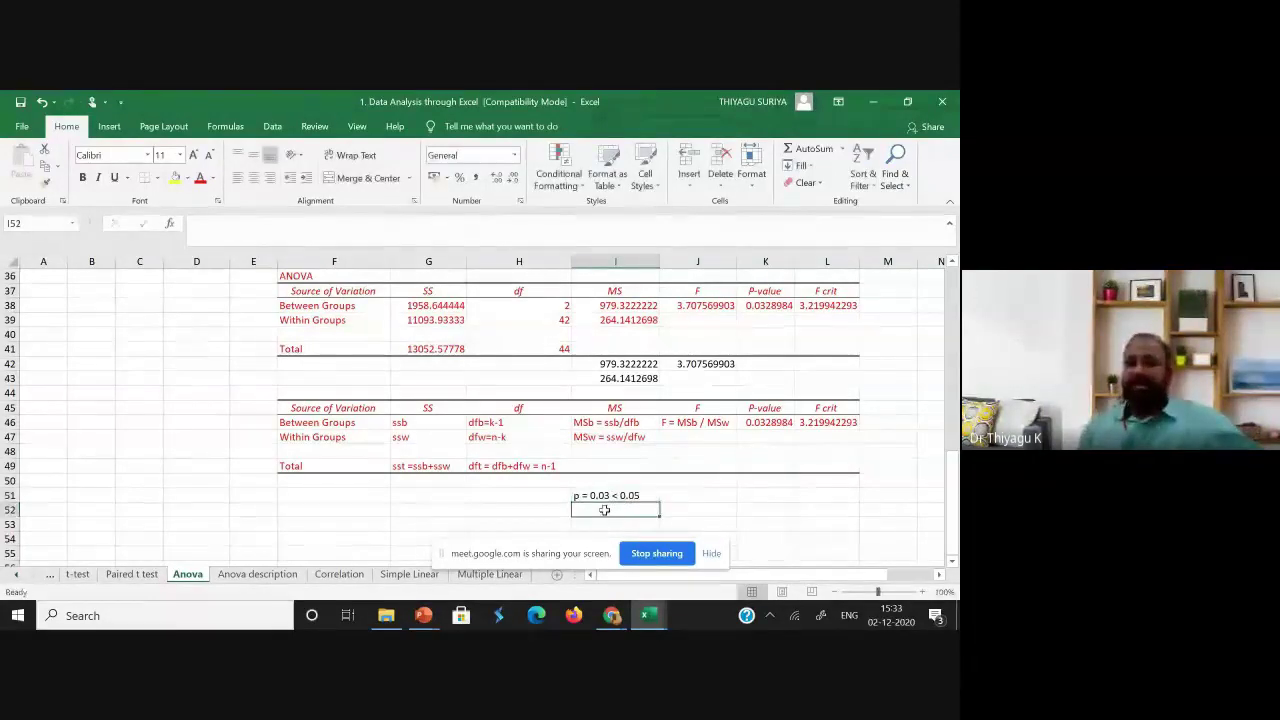
type("Significant")
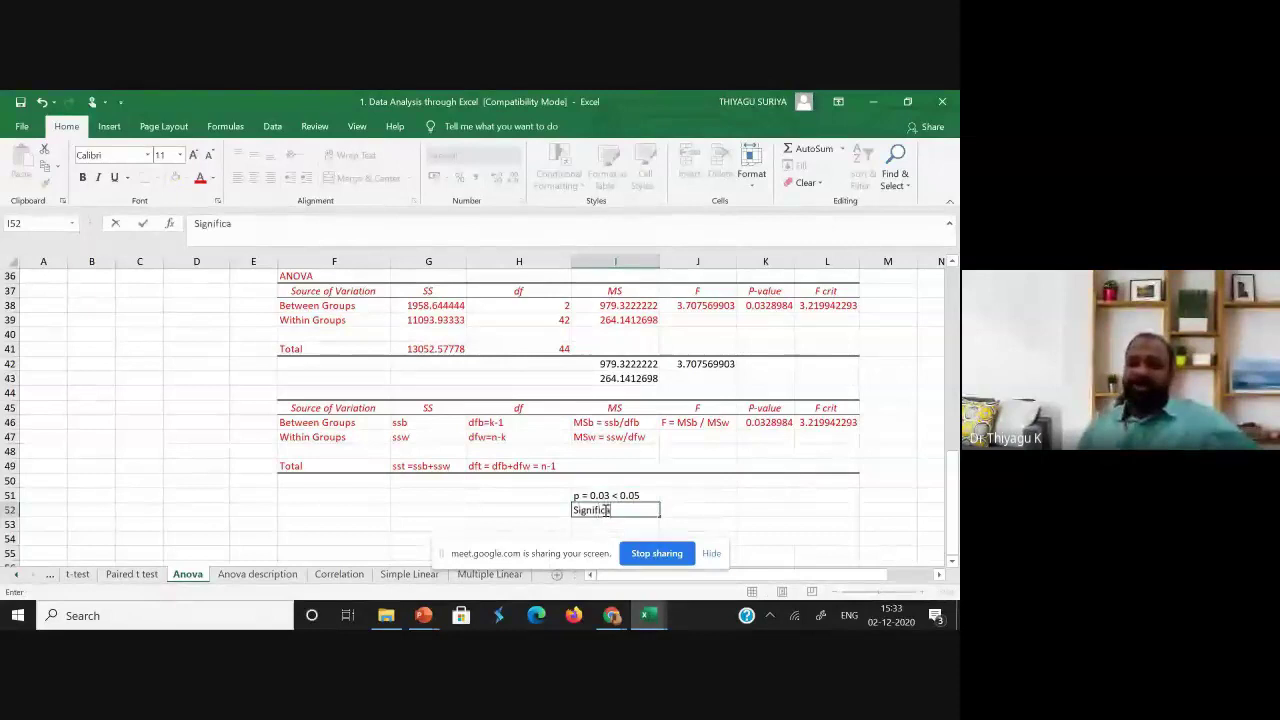
type("0.05")
left_click(620, 528)
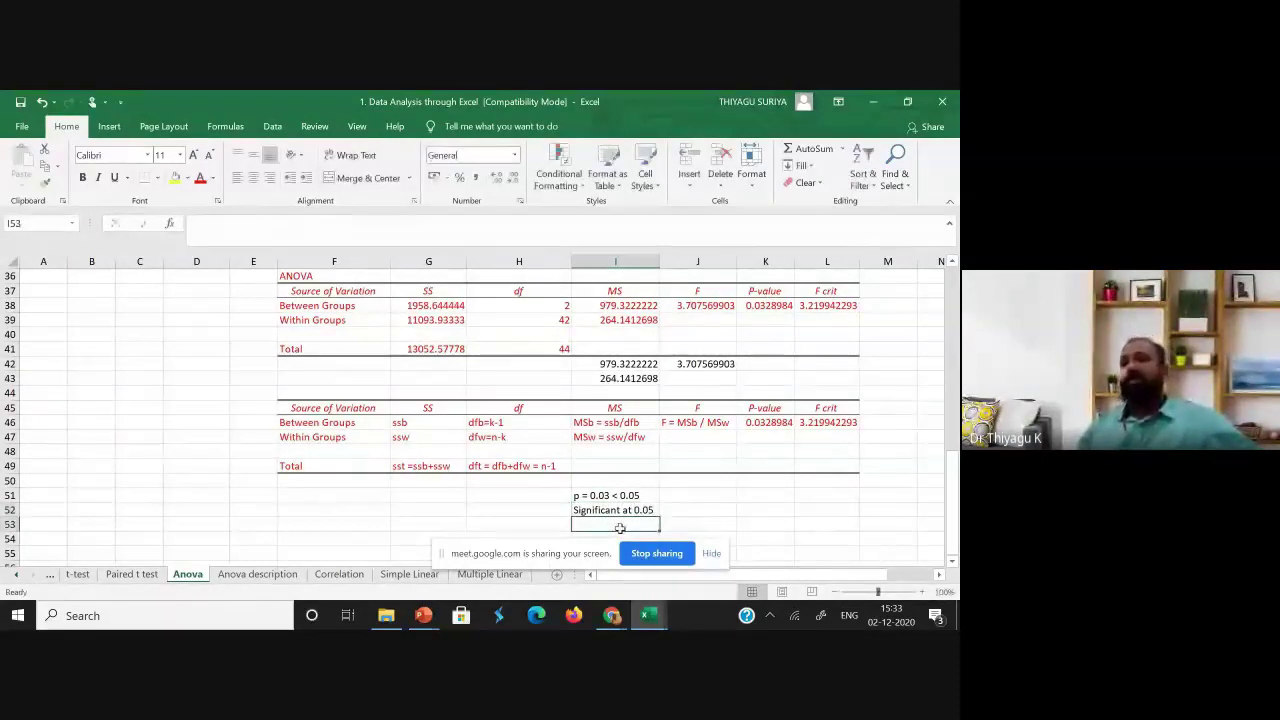
scroll(638, 524, "up", 1)
scroll(637, 524, "down", 2)
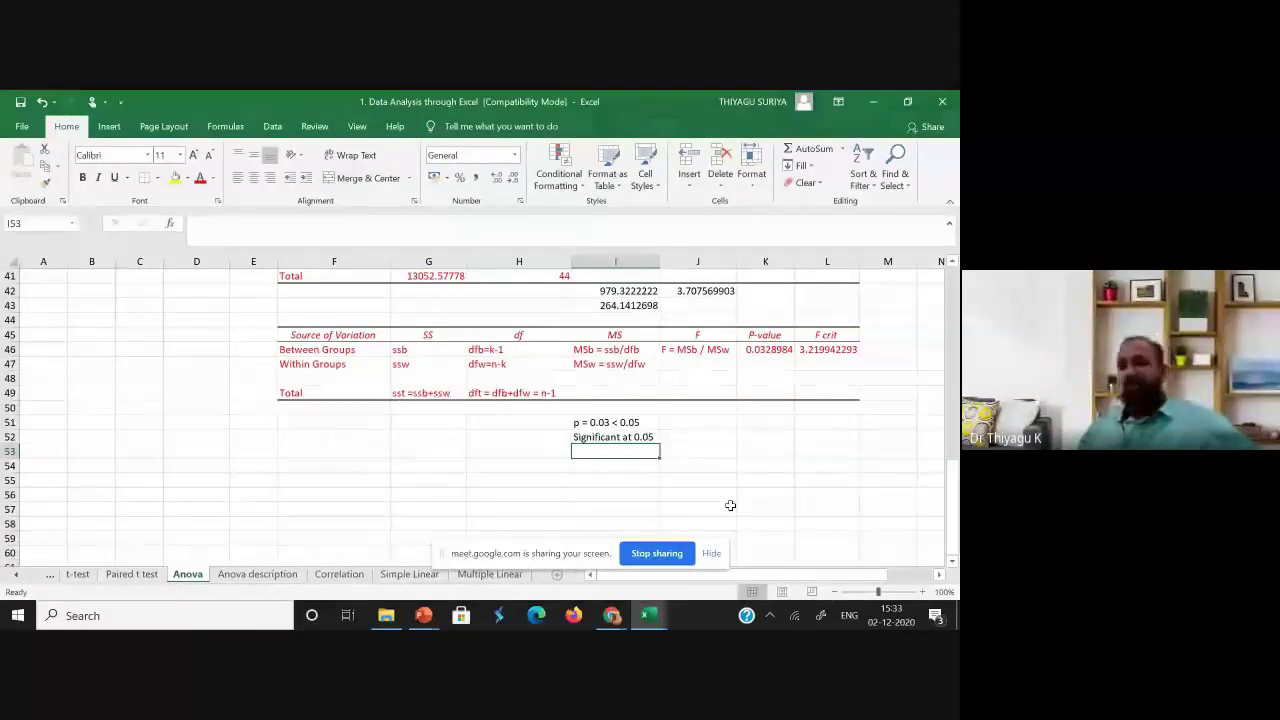
scroll(662, 500, "up", 1)
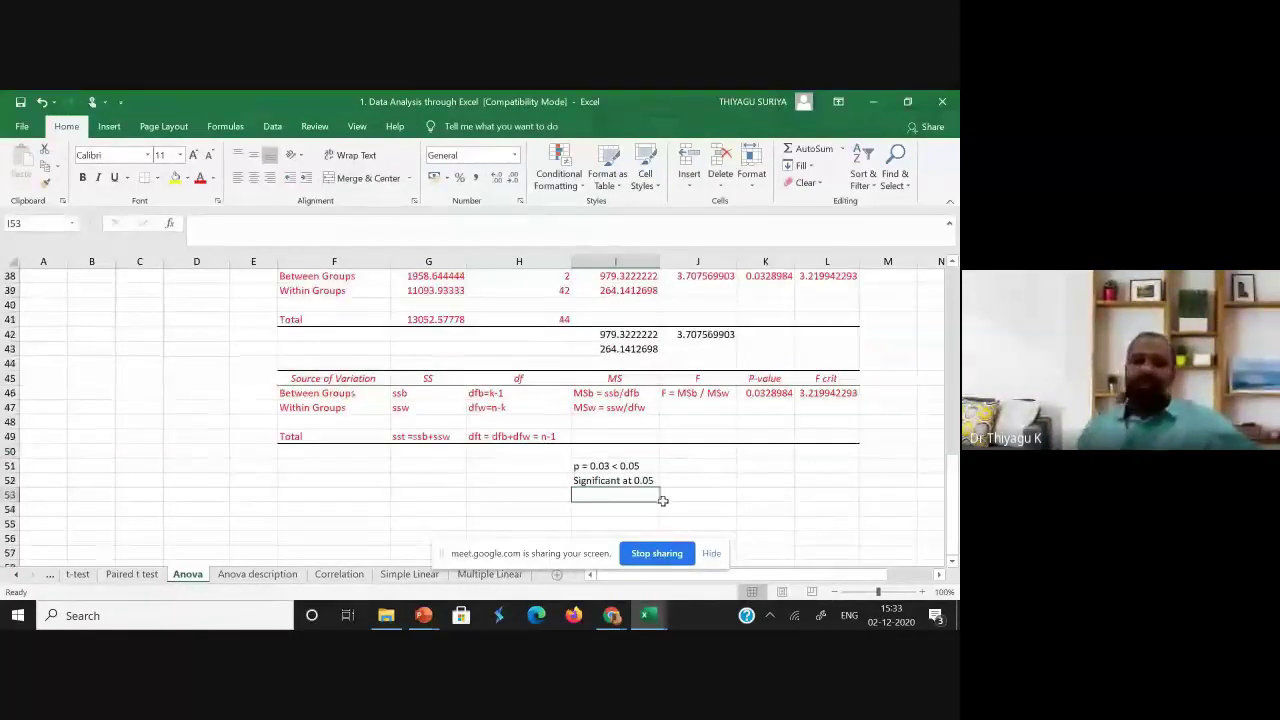
scroll(609, 467, "down", 1)
- Add the conclusion 'Null hyphothesis is rejected' in I53
double_click(609, 467)
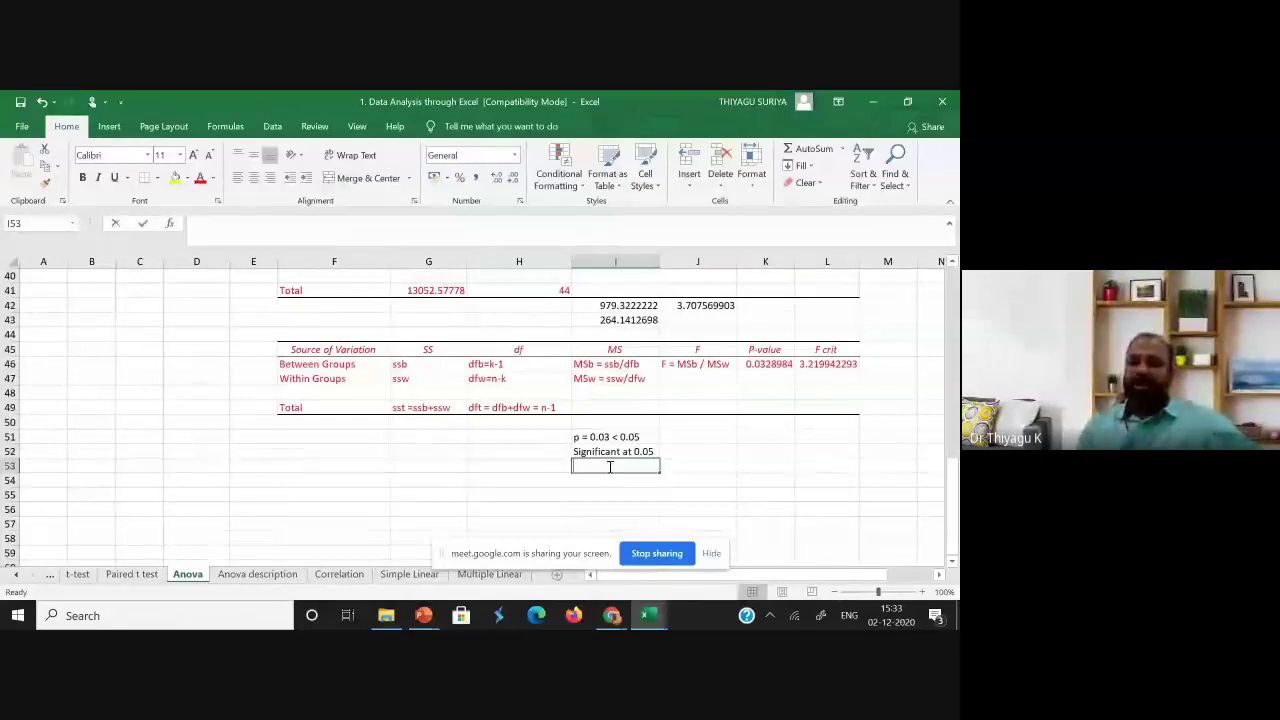
type("Nu")
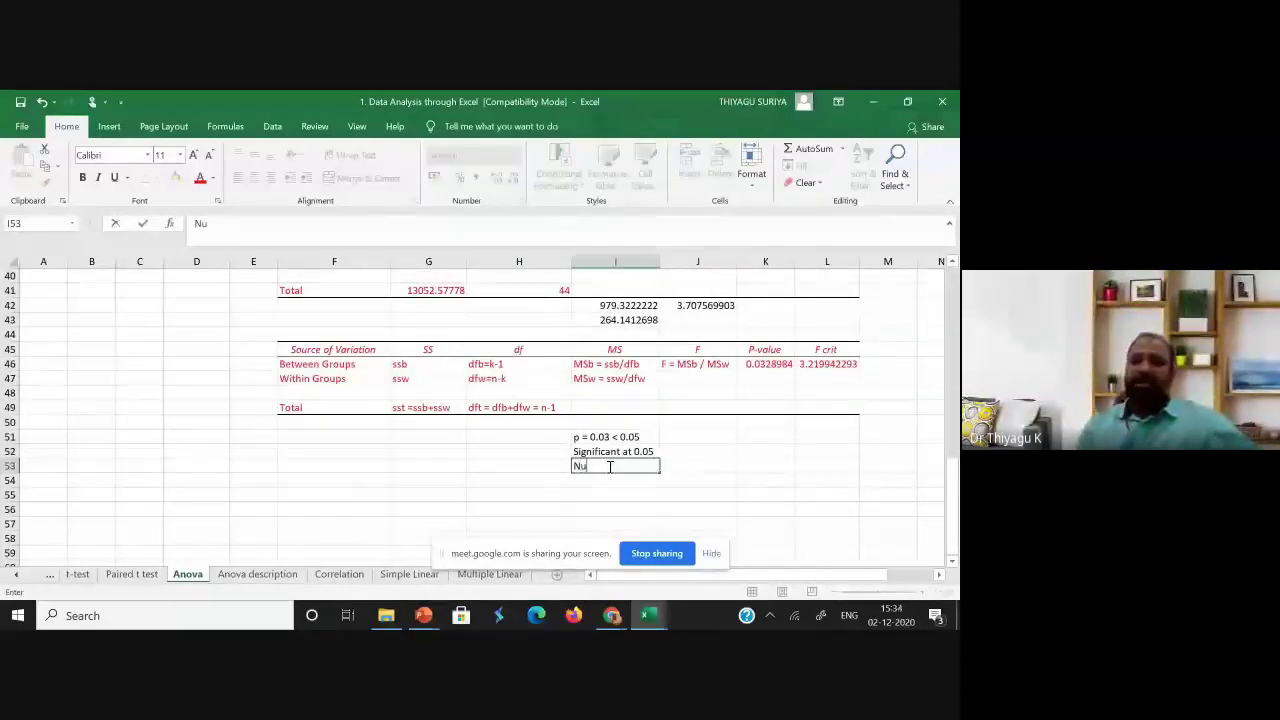
type("ll hy")
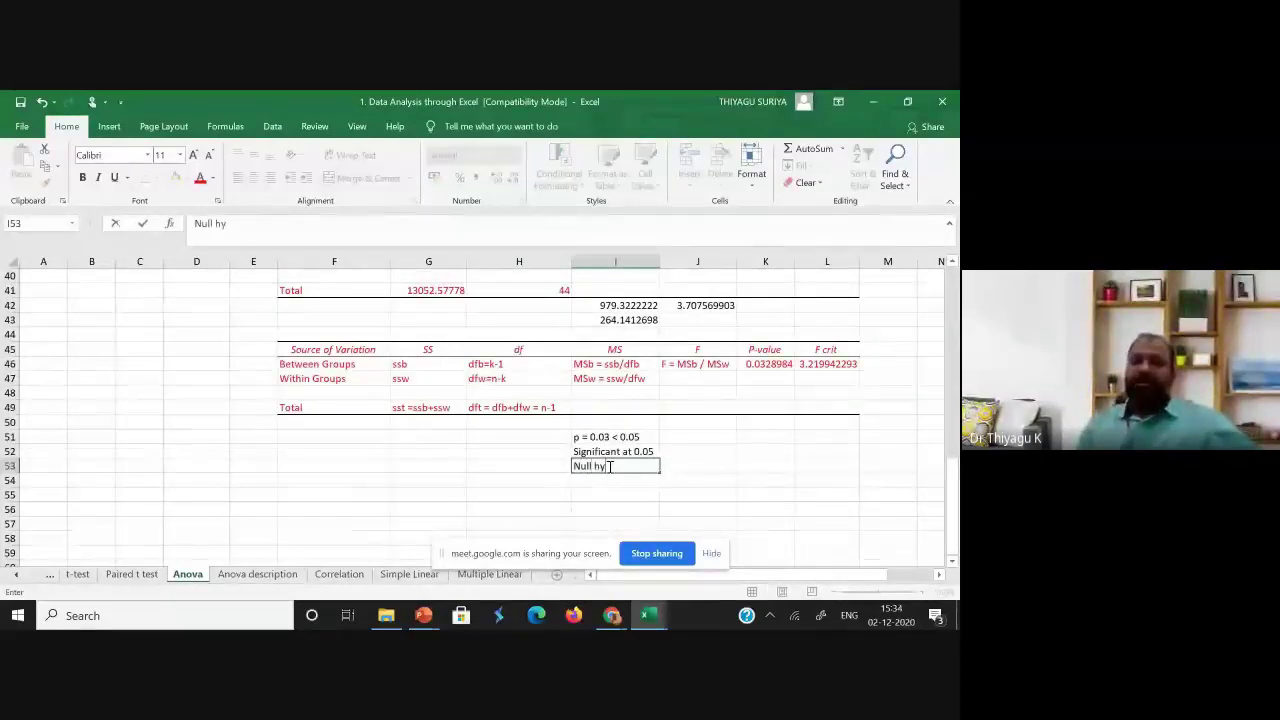
type("phothesis ")
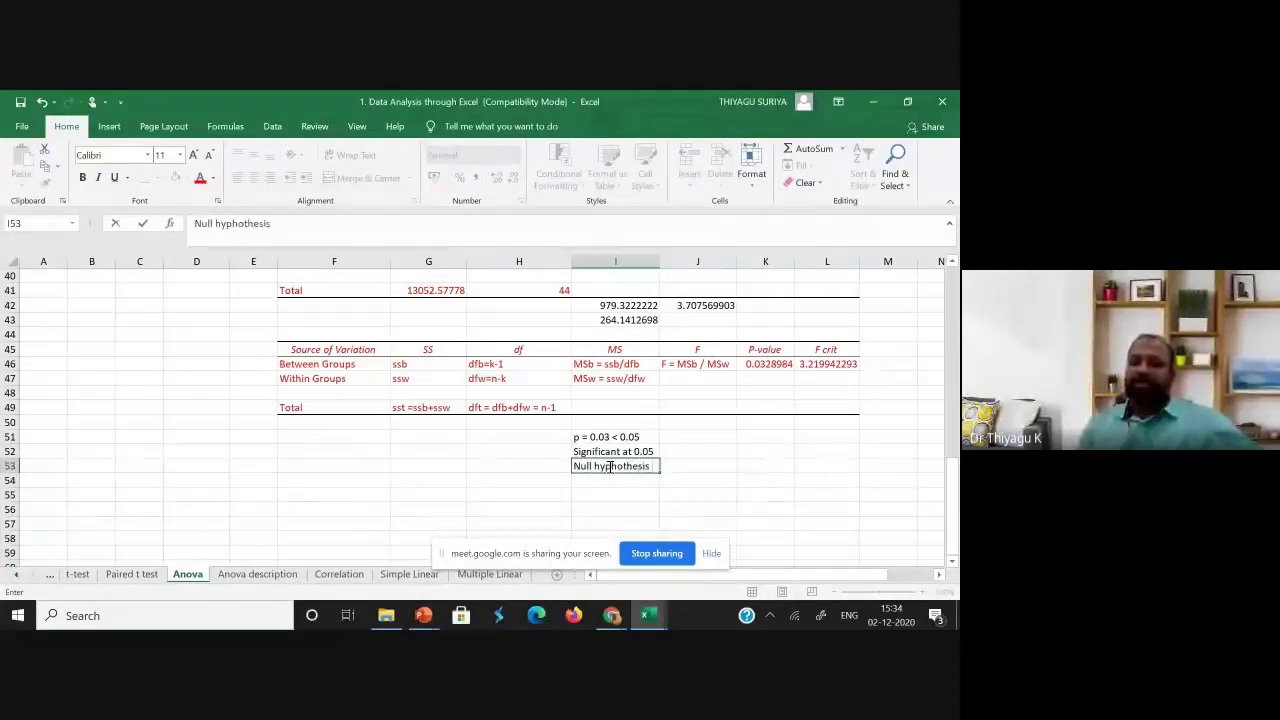
type("is rejec")
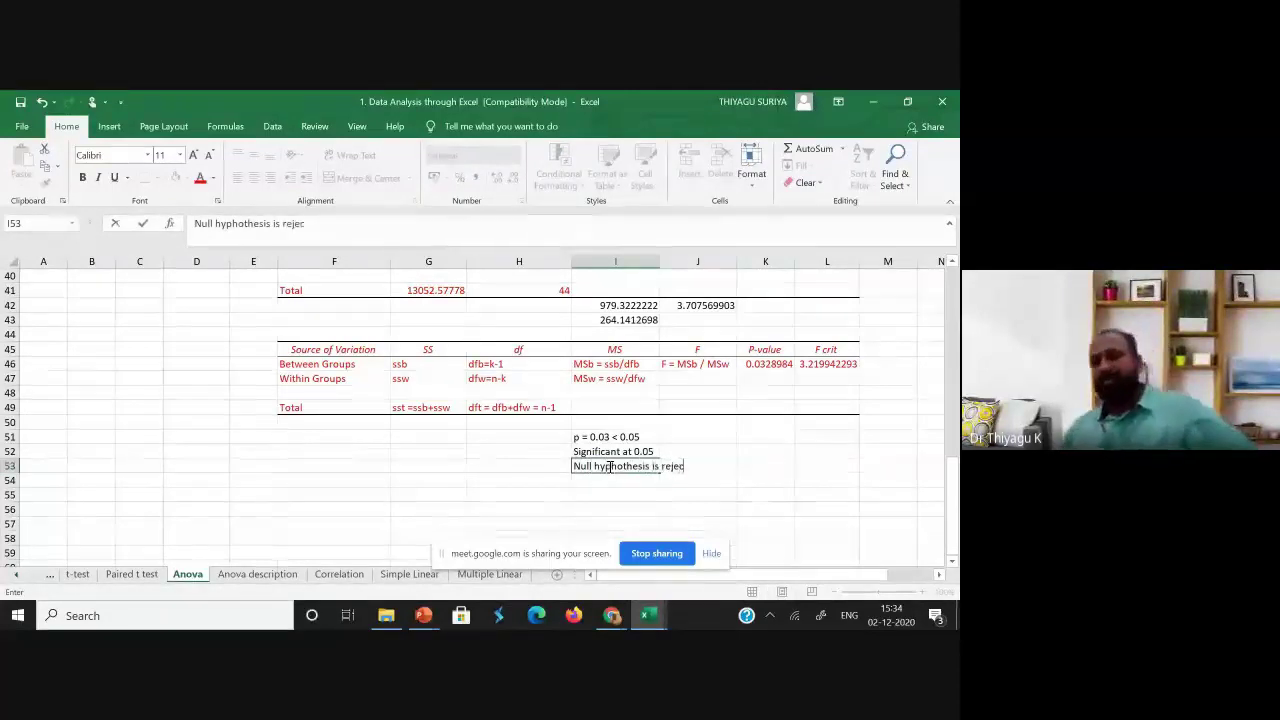
type("ted")
left_click(723, 494)
left_click(614, 492)
scroll(614, 492, "up", 1)
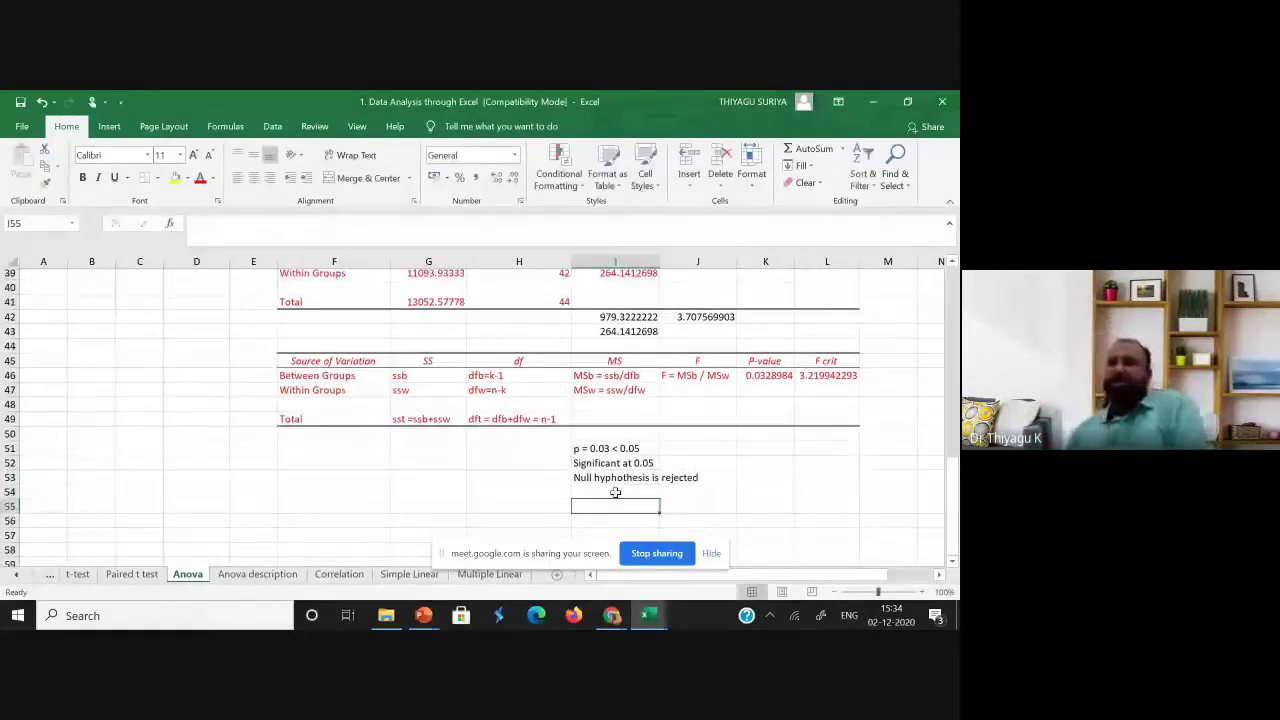
scroll(615, 492, "up", 1)
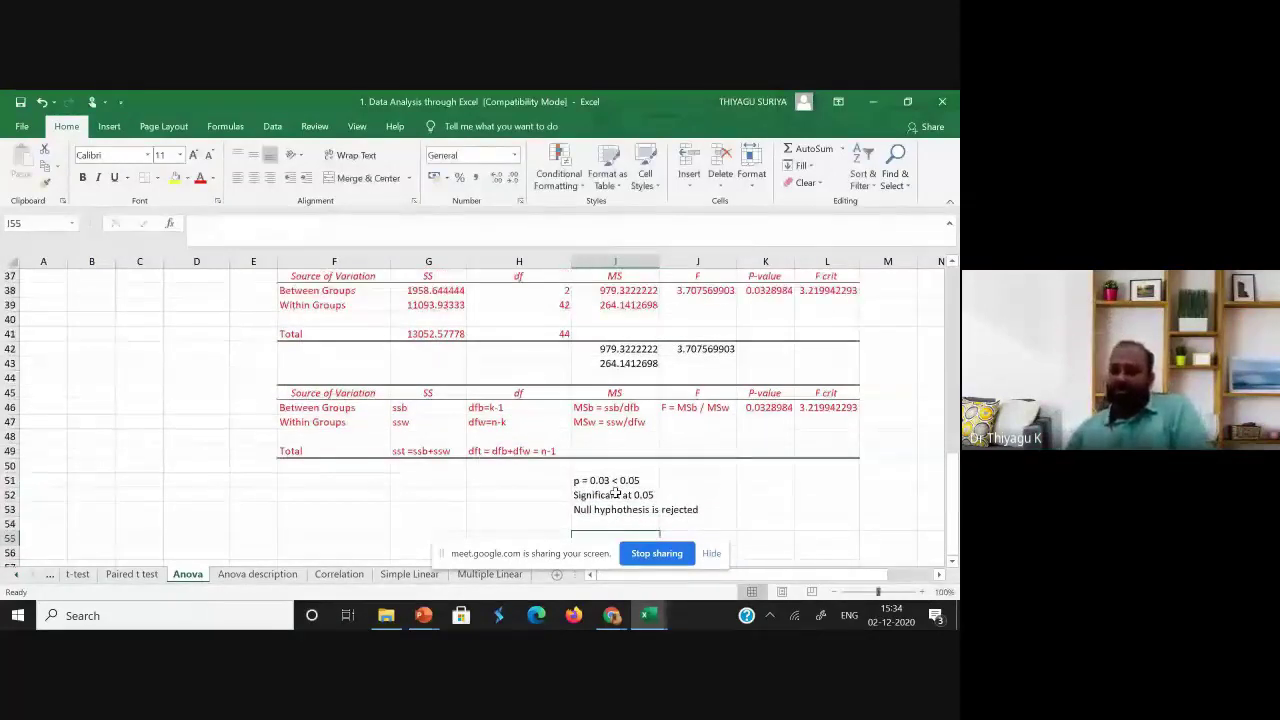
- Return to the sheet top and select the Male, Female and Trangender headers in B1:D1
scroll(615, 492, "up", 2)
left_click(768, 349)
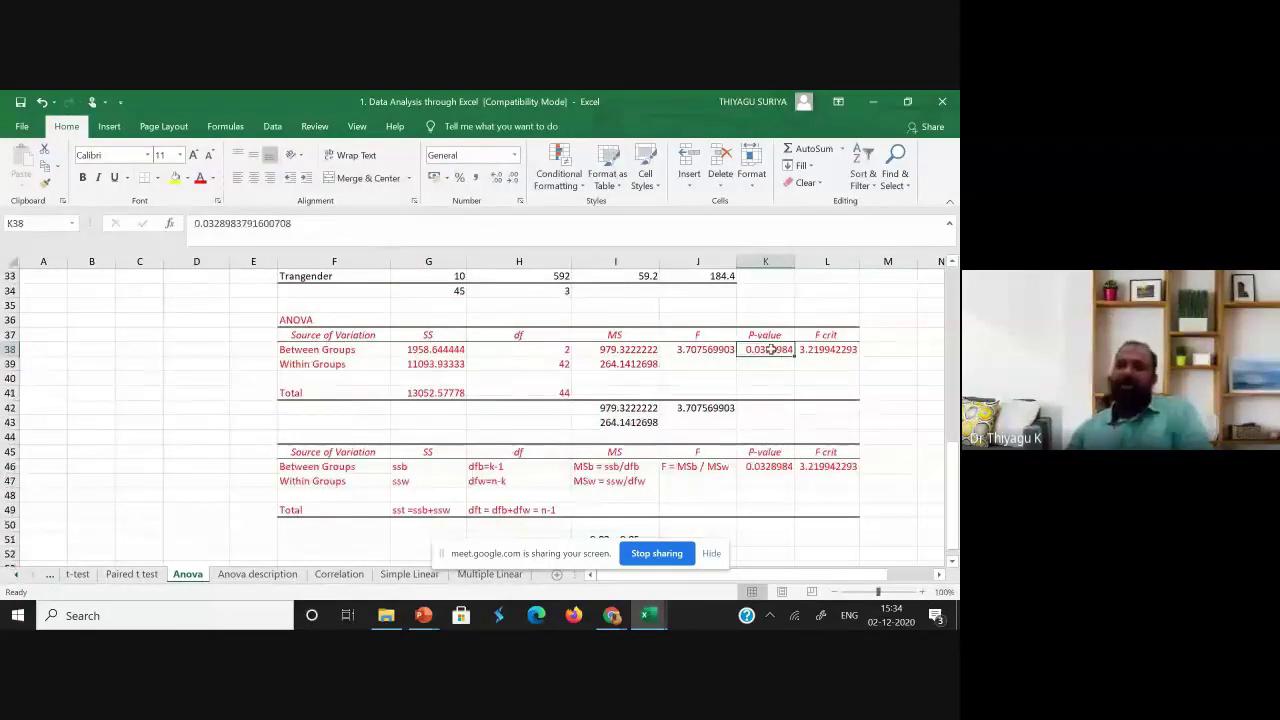
scroll(955, 470, "up", 1)
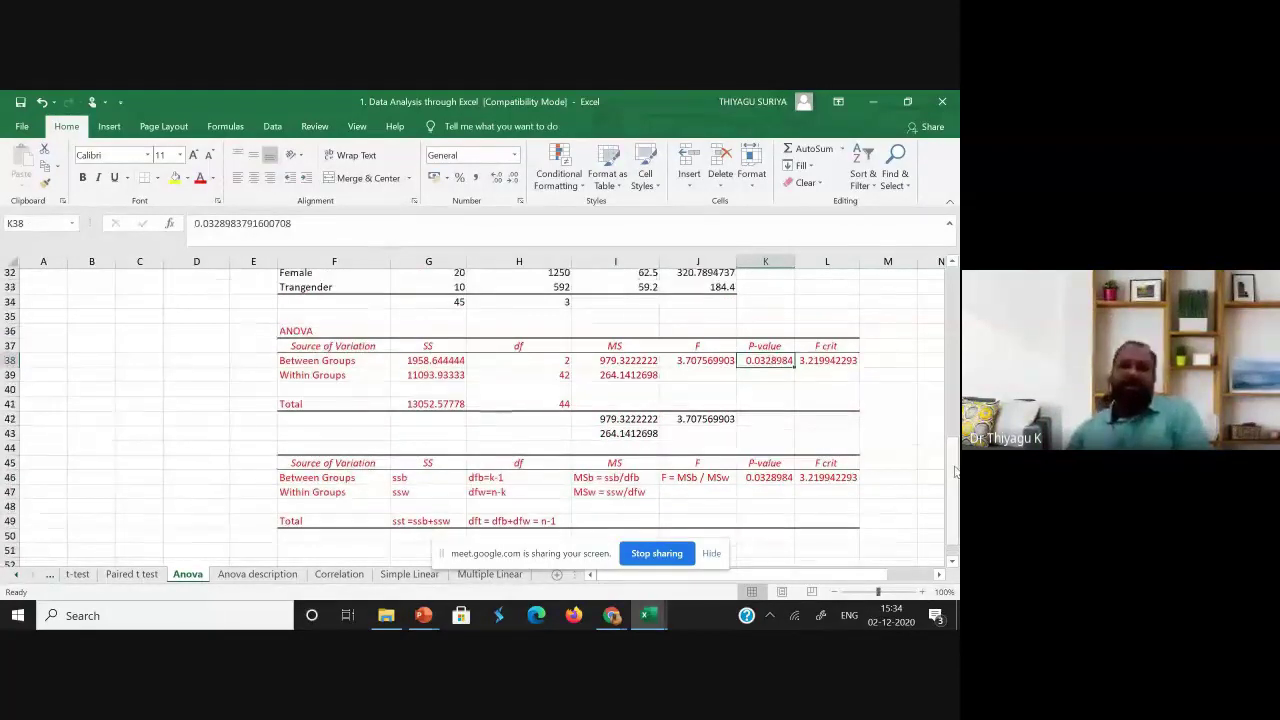
scroll(405, 416, "up", 10)
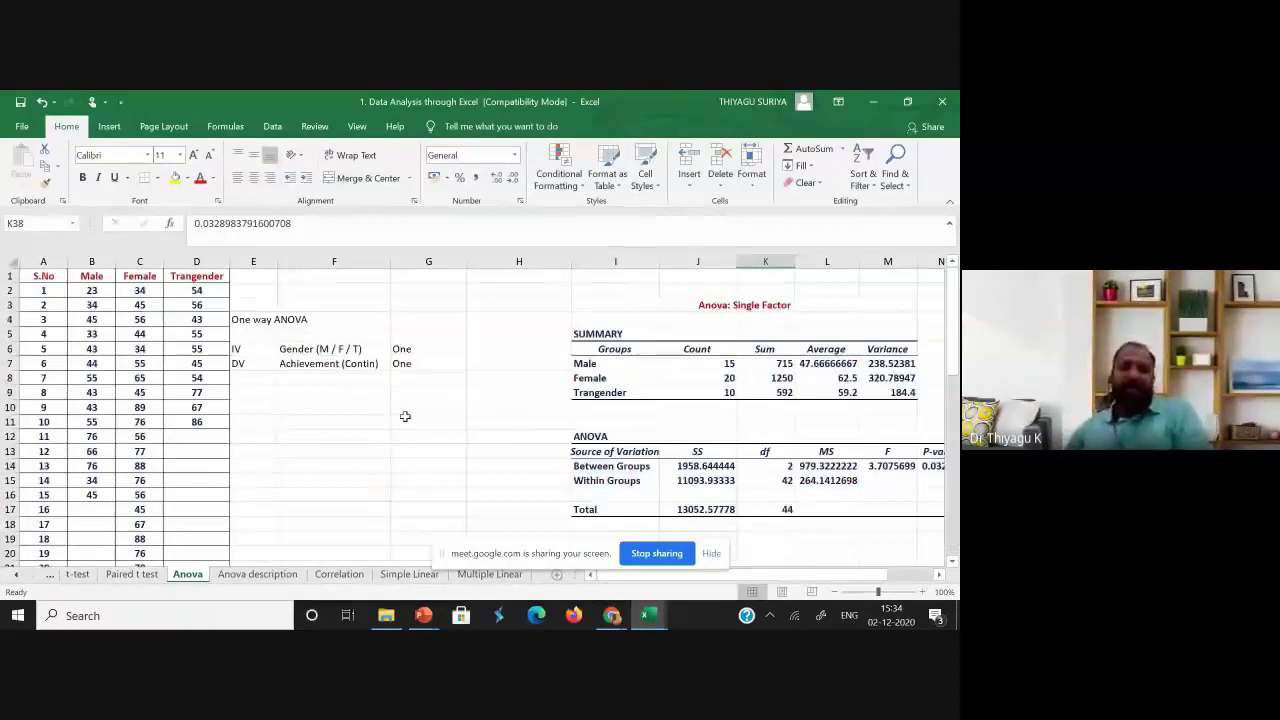
left_click(91, 274)
left_click_drag(91, 274, 194, 280)
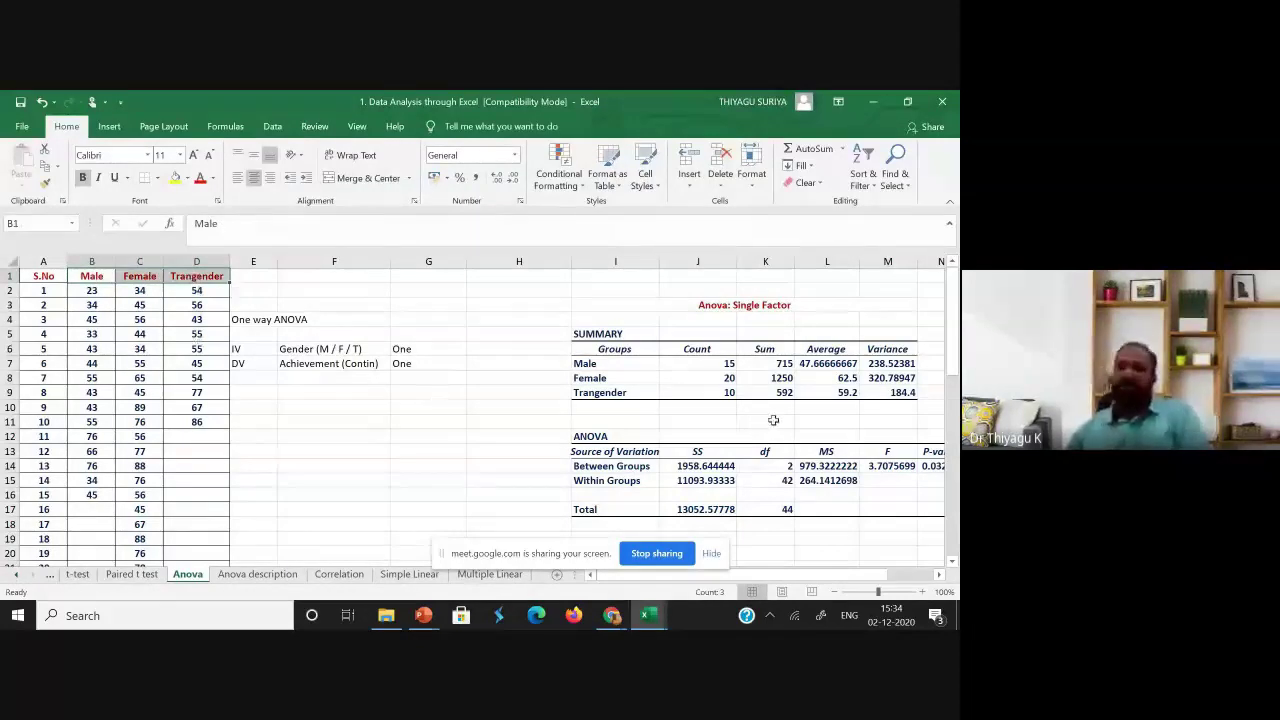
scroll(775, 425, "down", 1)
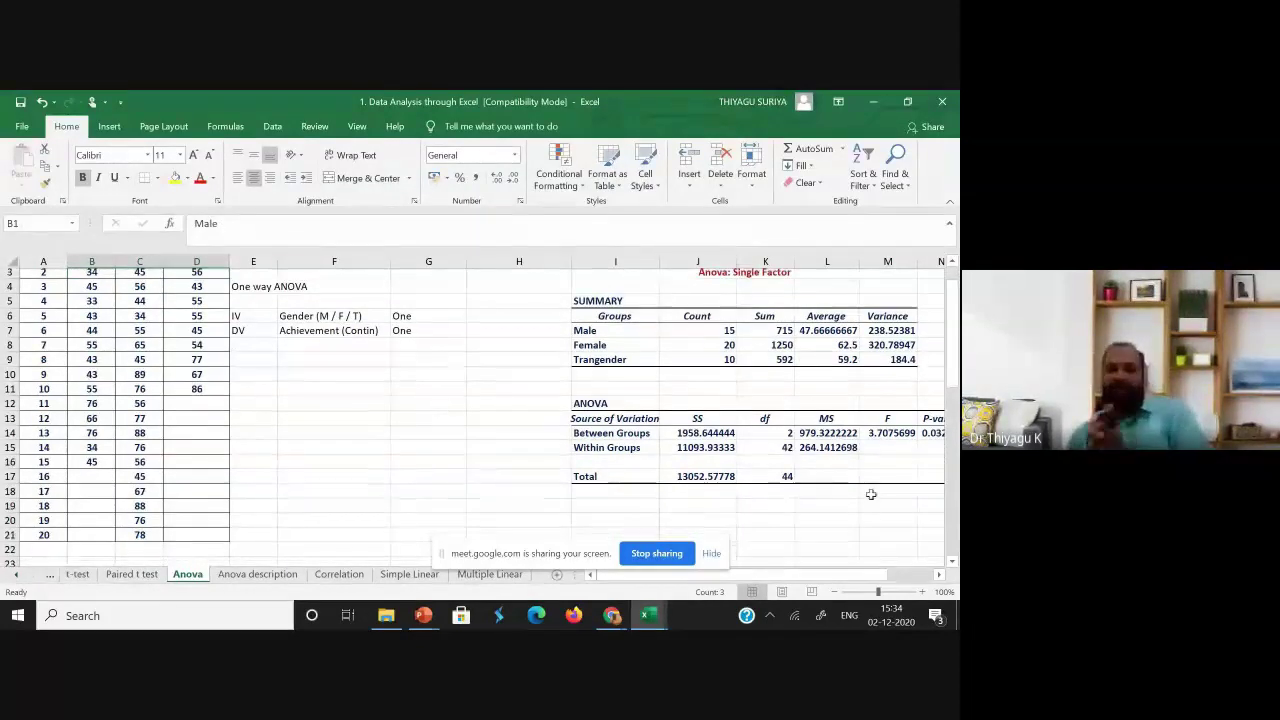